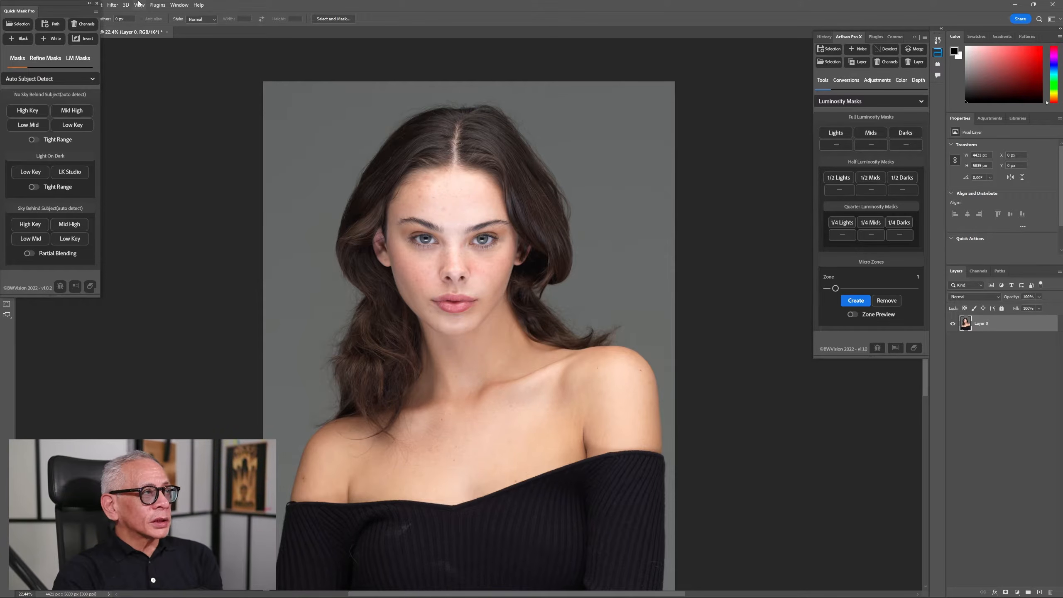
# Step: Move the Quick Mask Pro panel clear of the menus and select the woman with the automatic Subject selection
pyautogui.moveTo(77, 4); pyautogui.dragTo(87, 41)
pyautogui.click(96, 4)
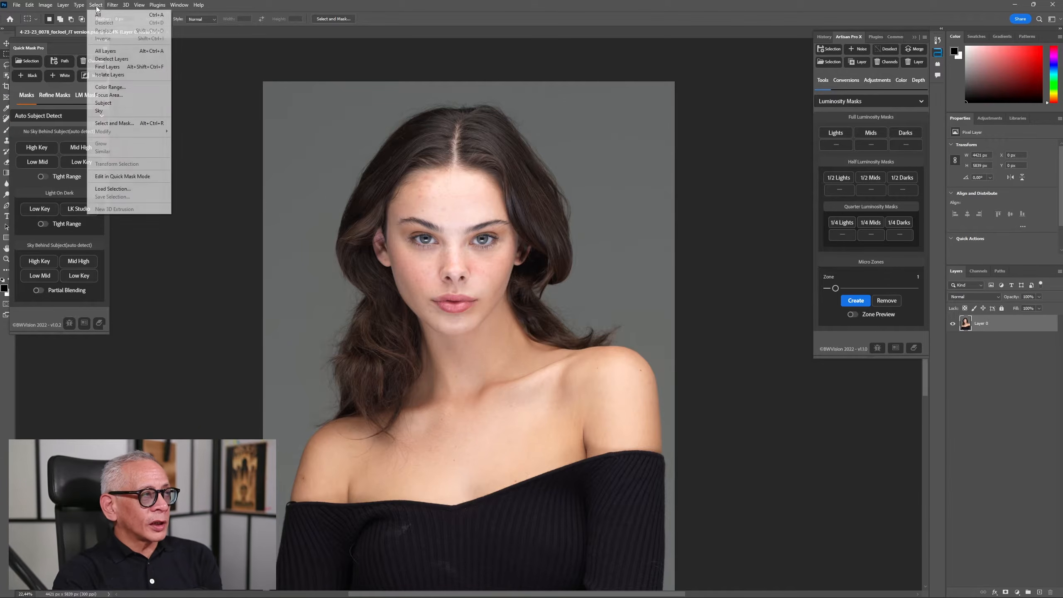
pyautogui.click(120, 95)
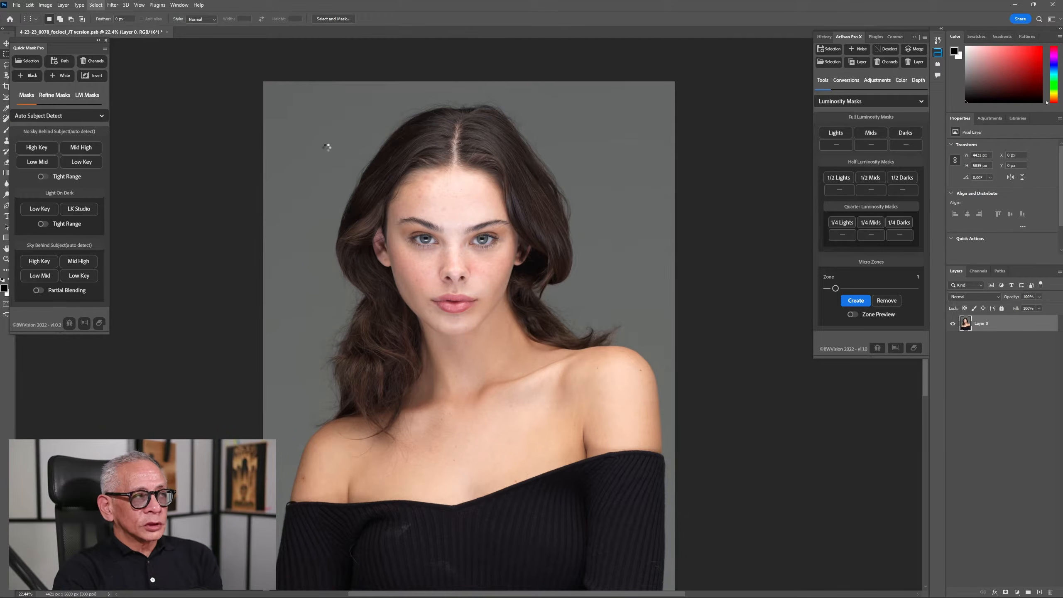
# Step: Save the selection as a new channel named Figure and deselect
pyautogui.click(95, 4)
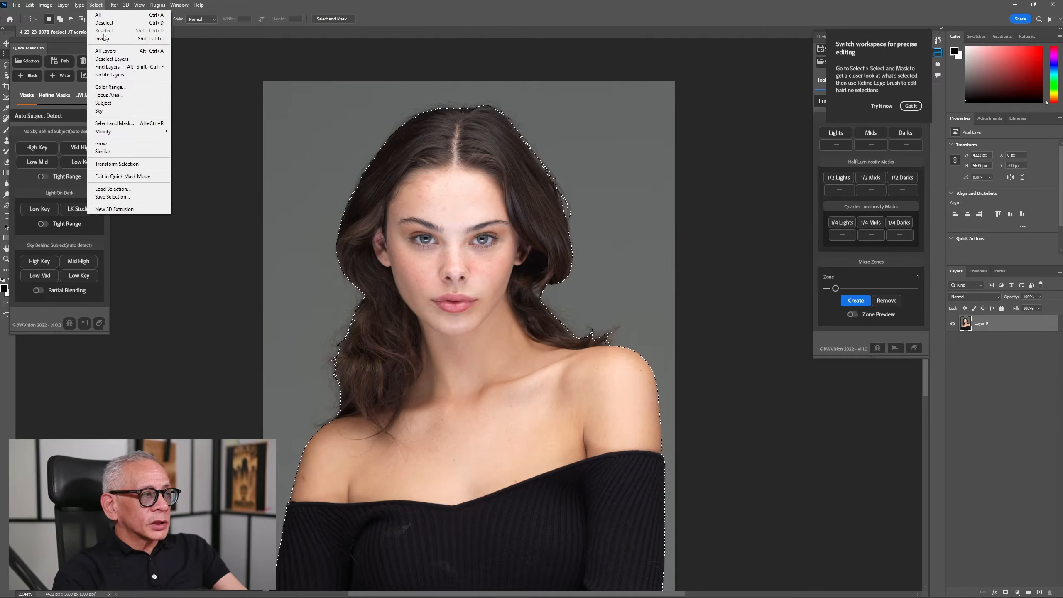
pyautogui.click(146, 197)
pyautogui.write('Figure')
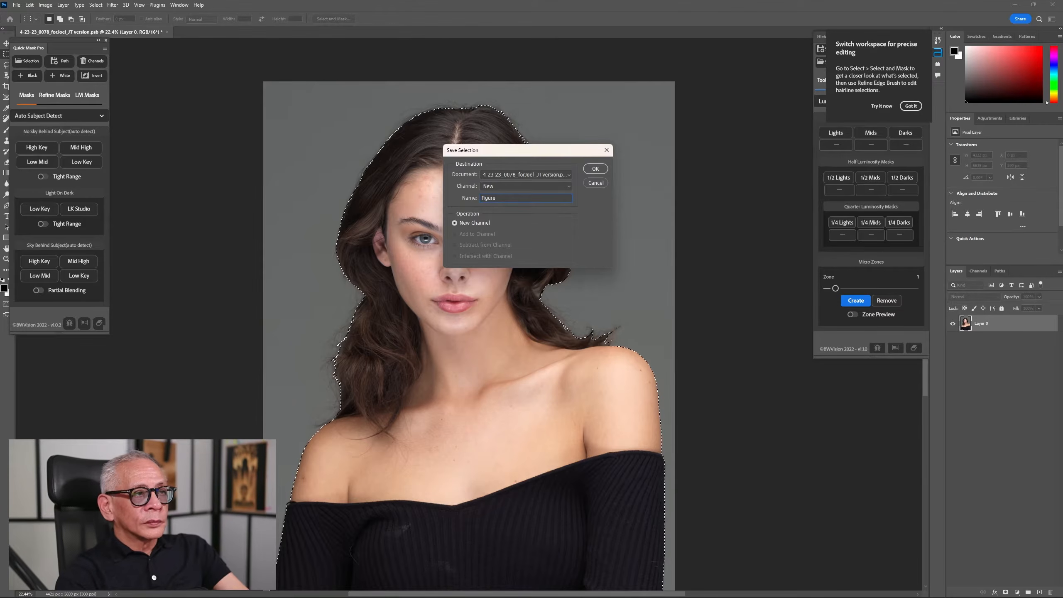
pyautogui.press('Return')
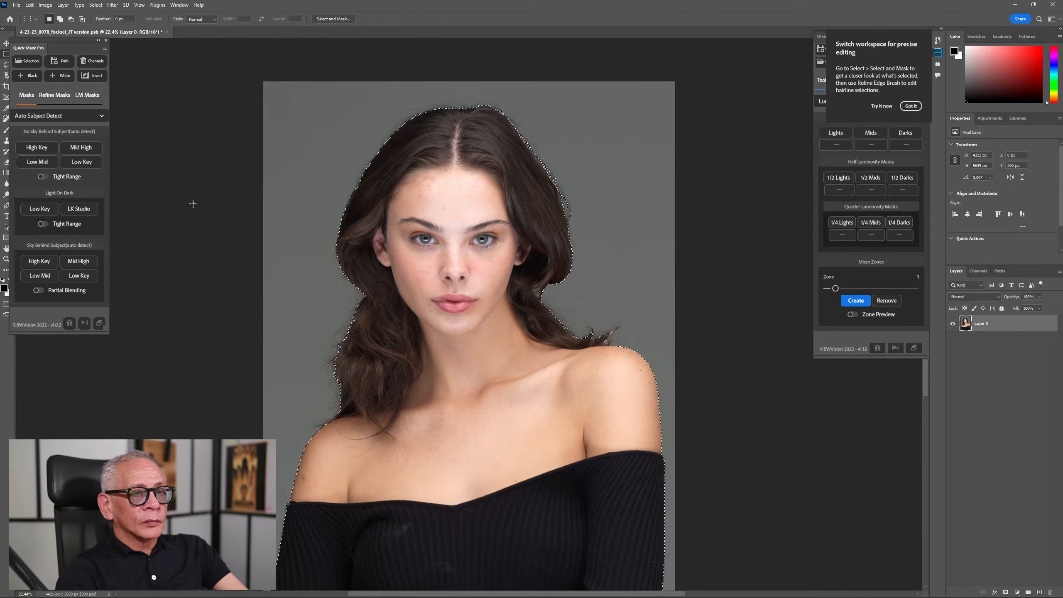
pyautogui.hotkey('ctrl', 'd')
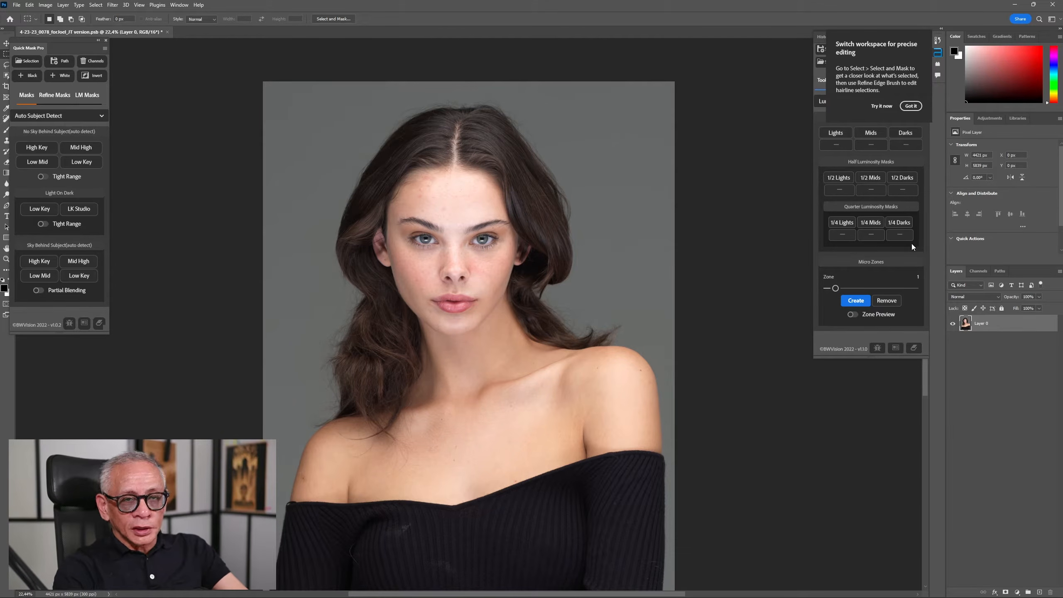
# Step: Examine the hair and shoulder edges of the Figure channel mask up close
pyautogui.click(978, 271)
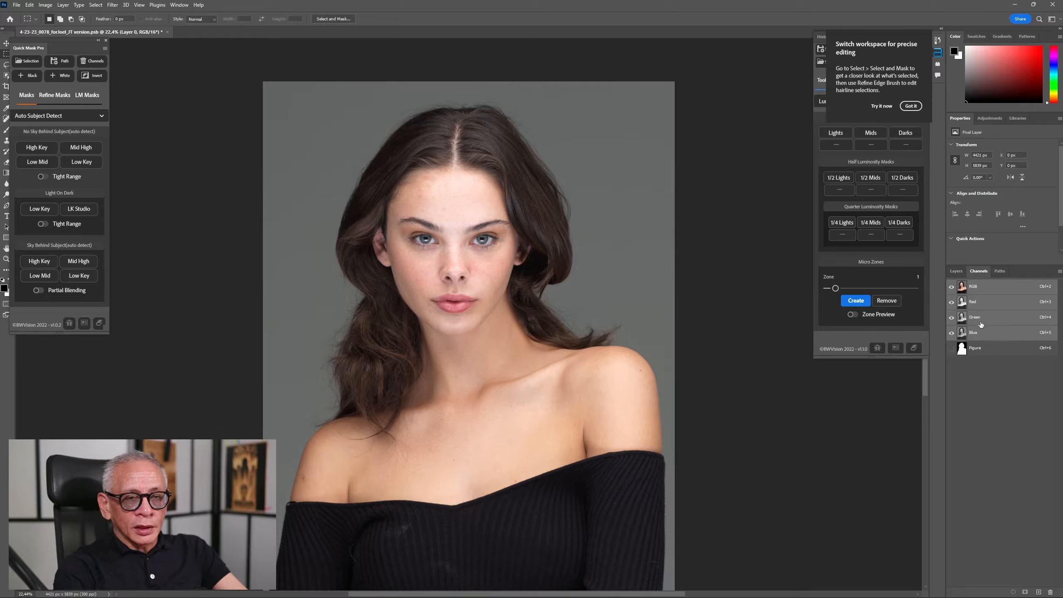
pyautogui.click(985, 347)
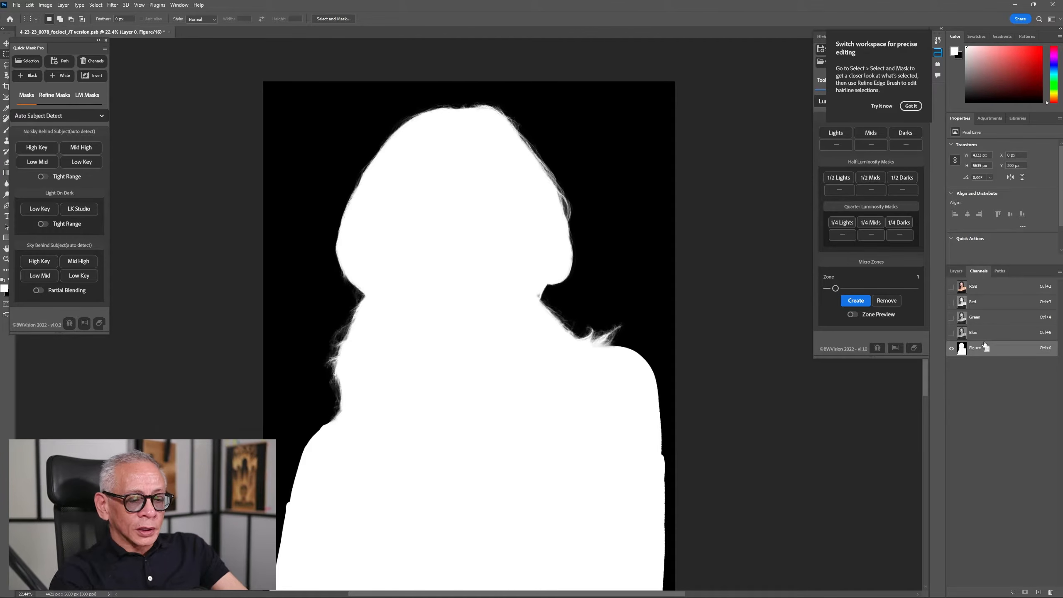
pyautogui.hotkey('ctrl', '+')
pyautogui.hotkey('ctrl', '+')
pyautogui.hotkey('ctrl', '+')
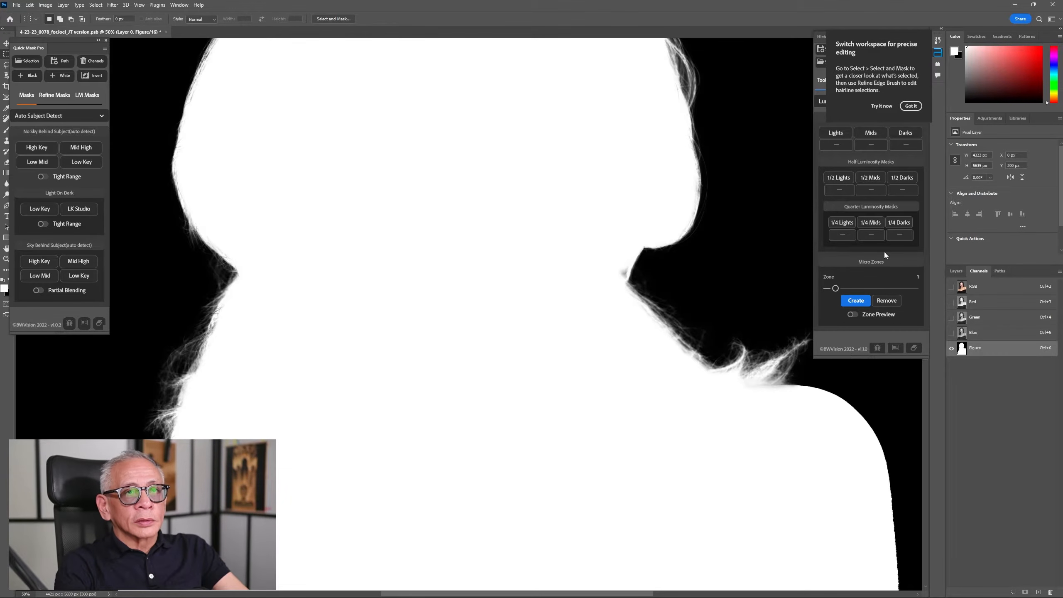
pyautogui.scroll(-3, 754, 238)
pyautogui.scroll(10, 741, 254)
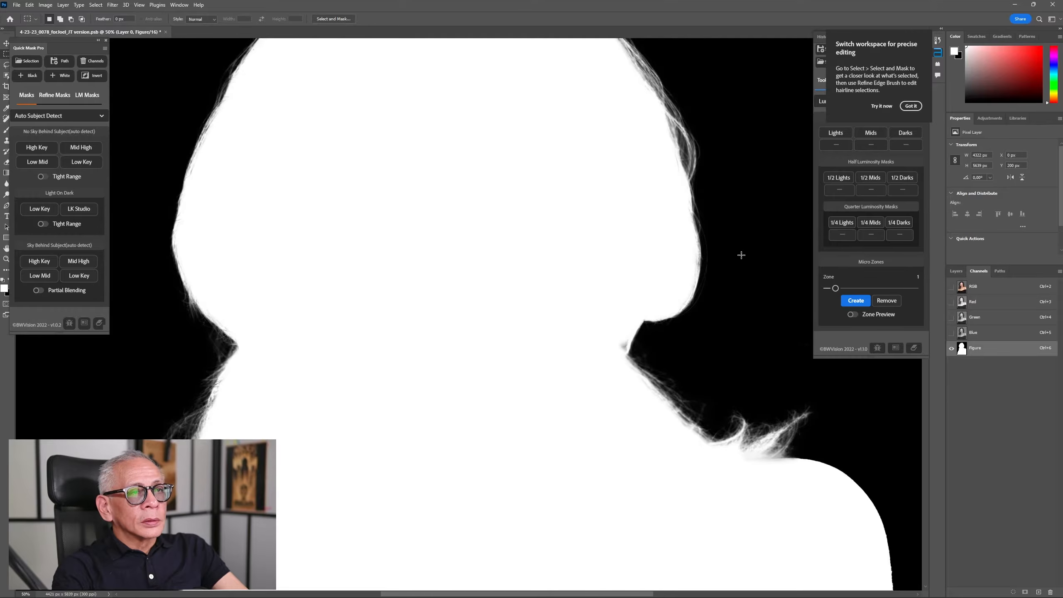
pyautogui.hotkey('ctrl', '0')
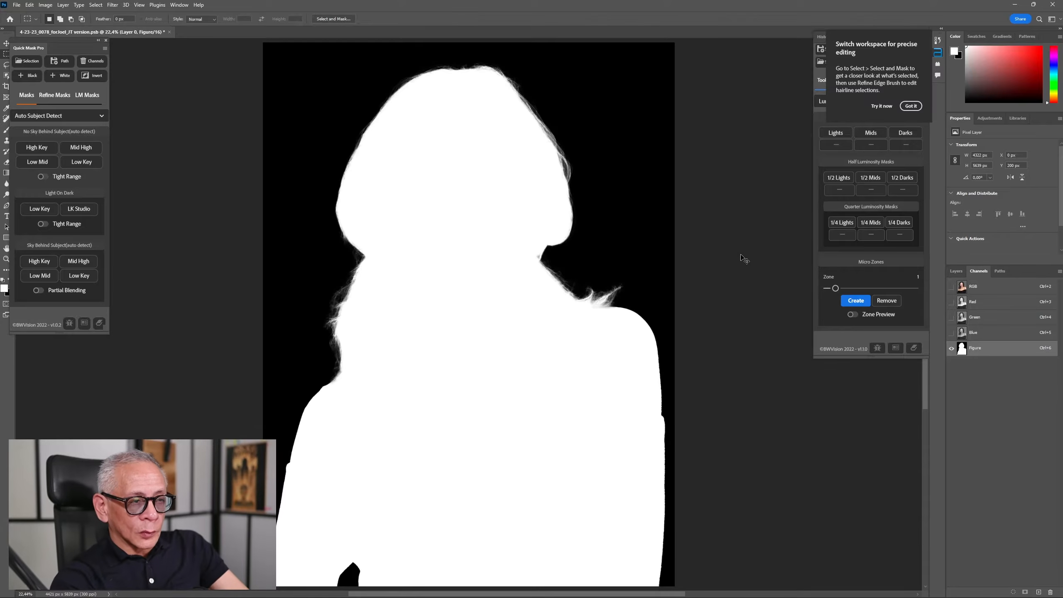
# Step: Duplicate the Figure channel as an inverted channel named Ground and view both masks
pyautogui.rightClick(995, 350)
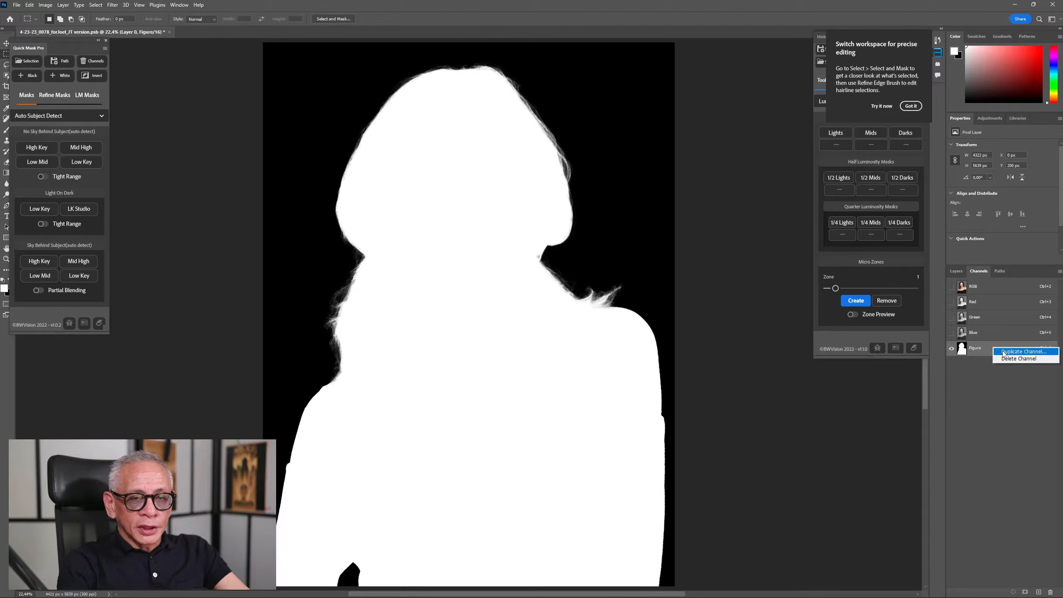
pyautogui.click(1003, 354)
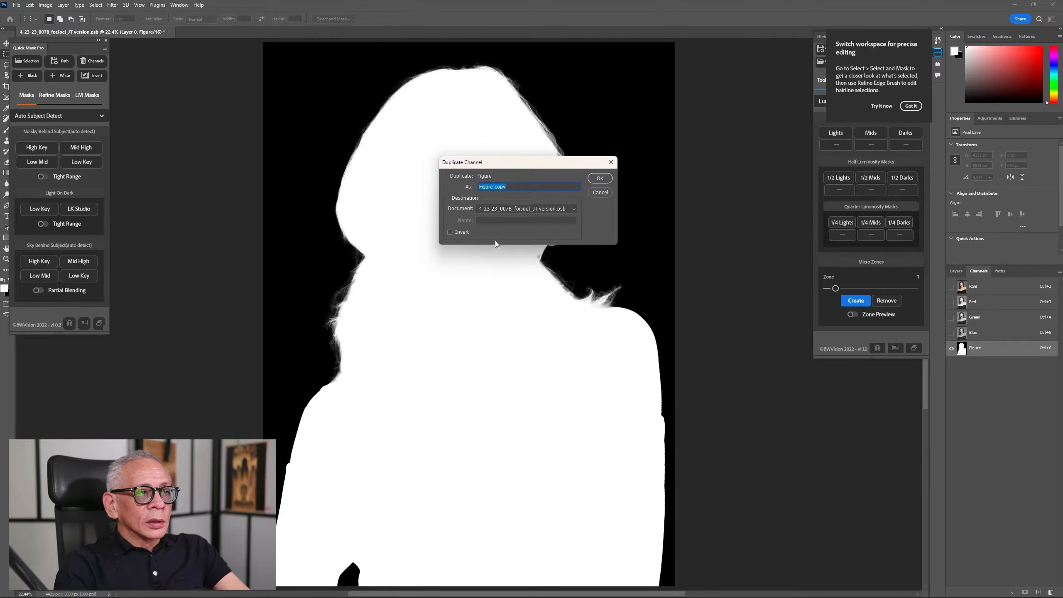
pyautogui.click(458, 234)
pyautogui.moveTo(512, 188); pyautogui.dragTo(473, 187)
pyautogui.write('Ground')
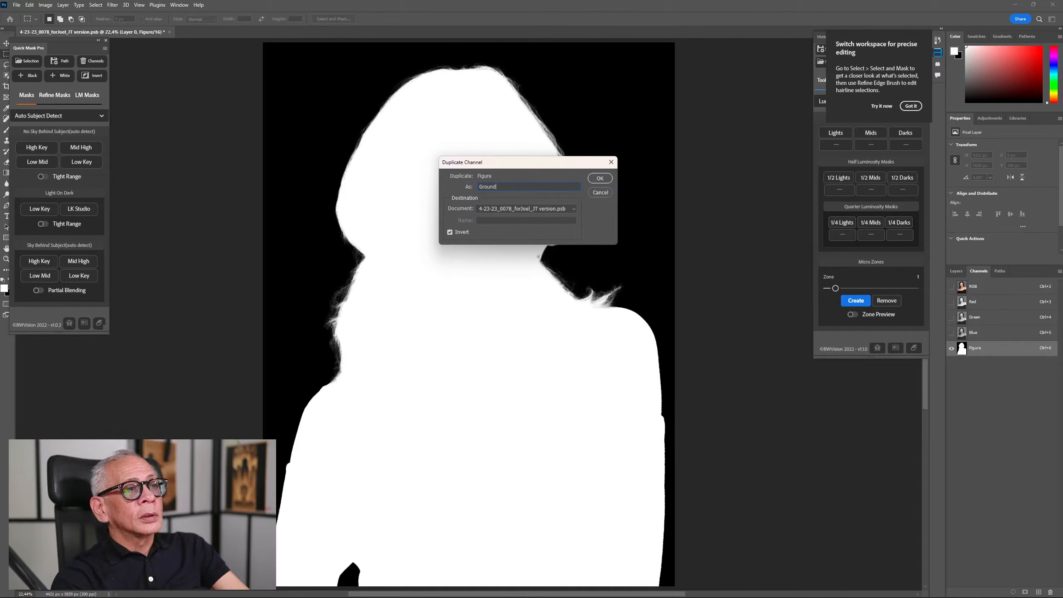
pyautogui.press('Return')
pyautogui.click(972, 351)
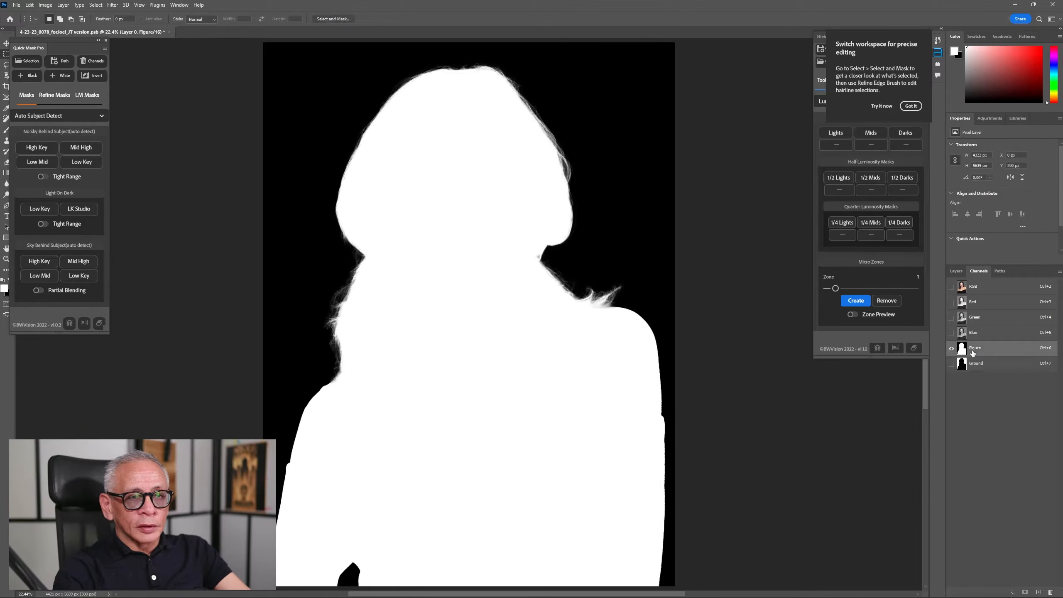
pyautogui.click(977, 364)
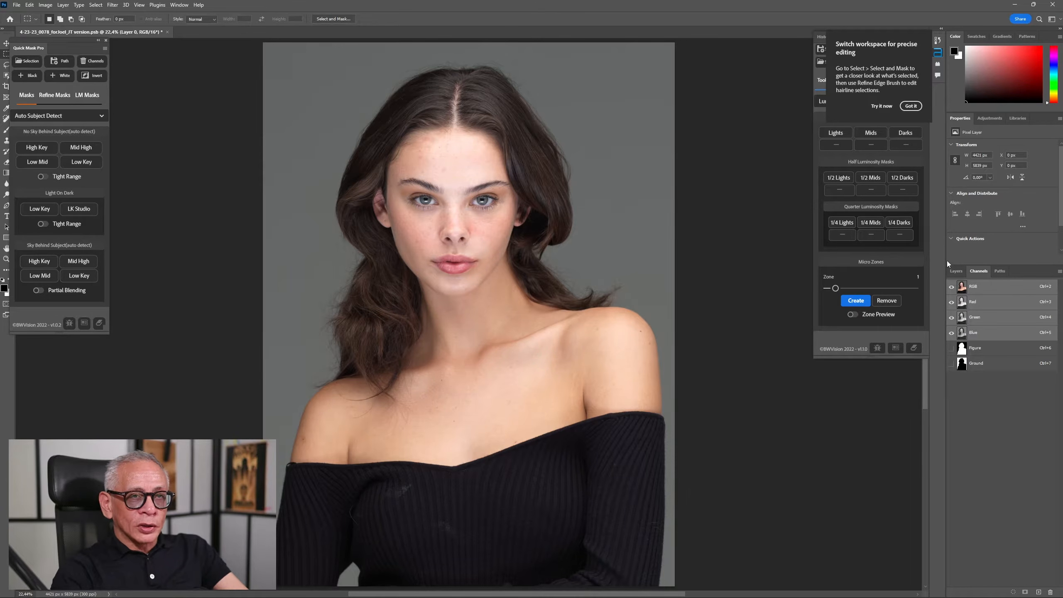
# Step: Dismiss the workspace tip, create the full Darks luminosity masks and compare channels Darks3 to Darks5
pyautogui.click(910, 106)
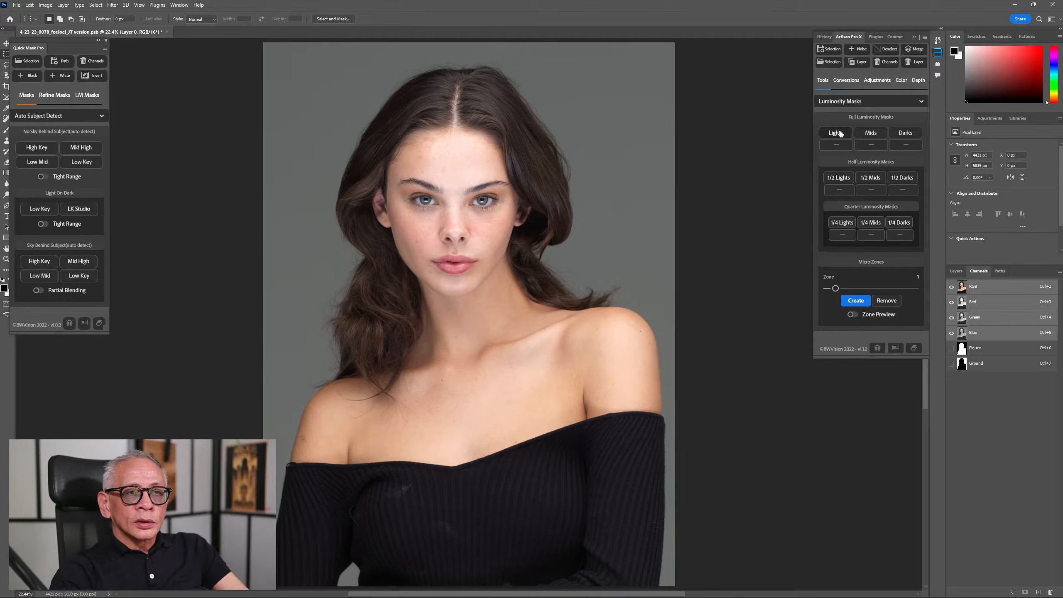
pyautogui.click(905, 133)
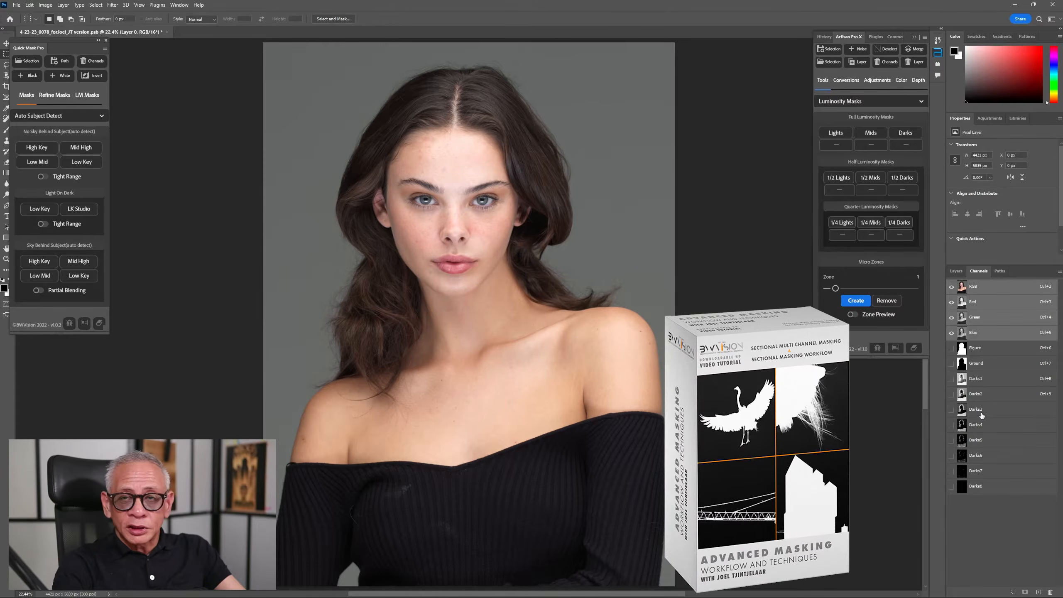
pyautogui.click(982, 416)
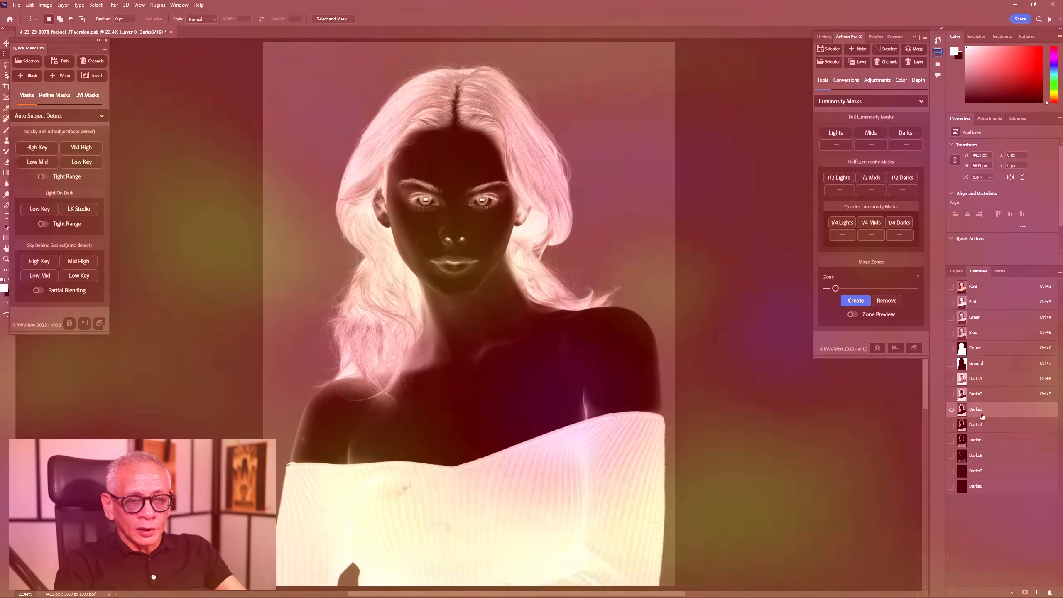
pyautogui.click(983, 425)
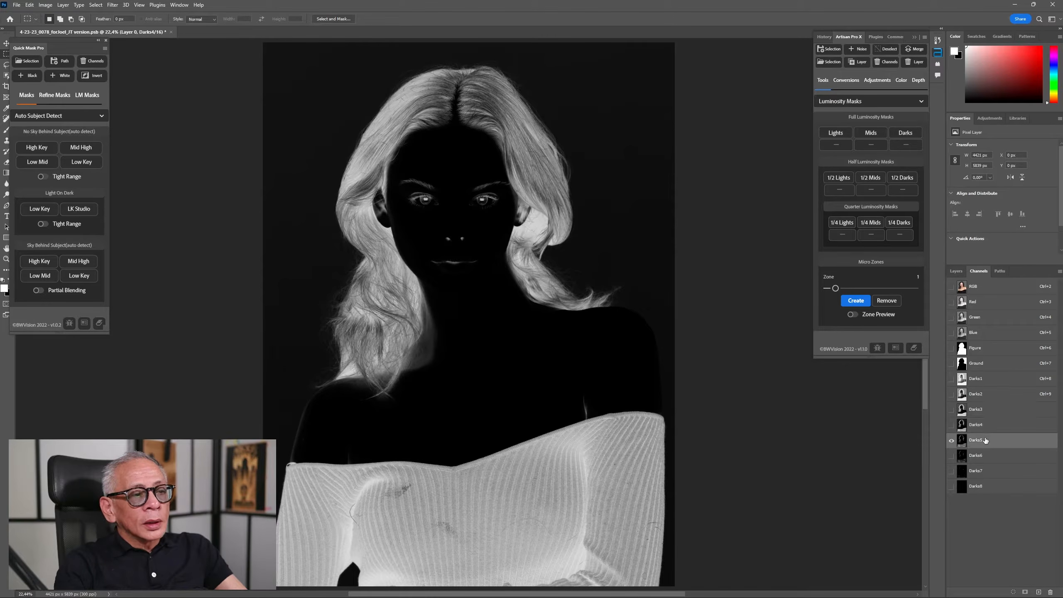
pyautogui.click(985, 440)
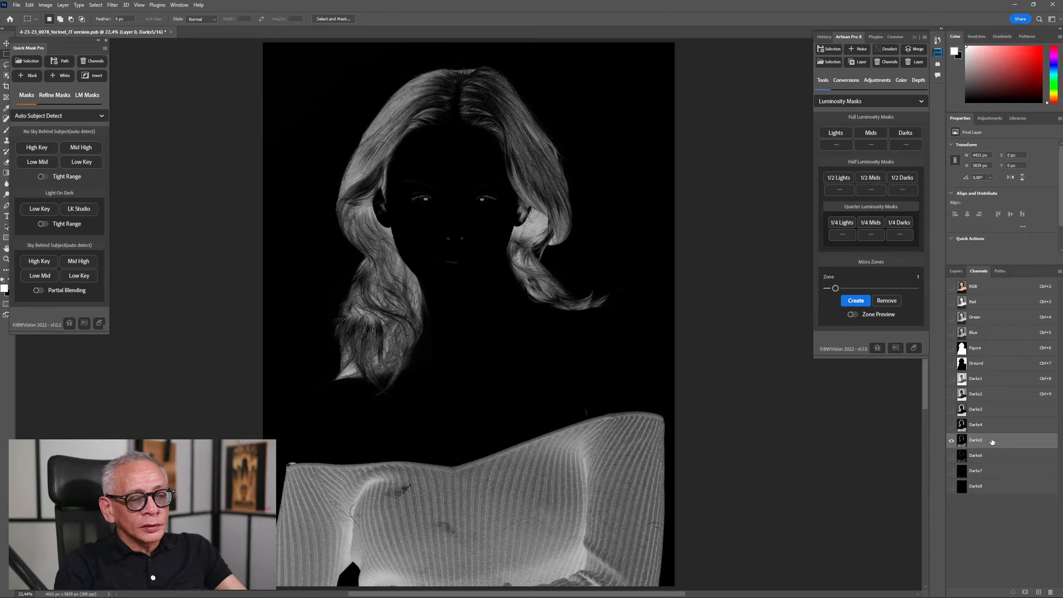
# Step: Duplicate the Darks5 channel as Top and remove all the generated Darks channels
pyautogui.rightClick(984, 441)
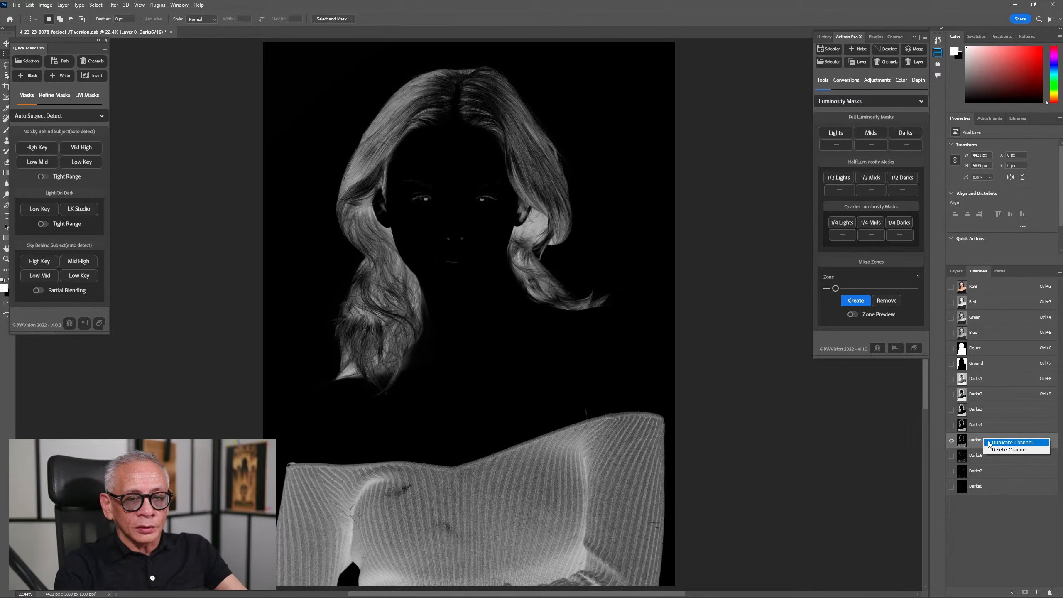
pyautogui.click(988, 443)
pyautogui.write('Top')
pyautogui.press('Return')
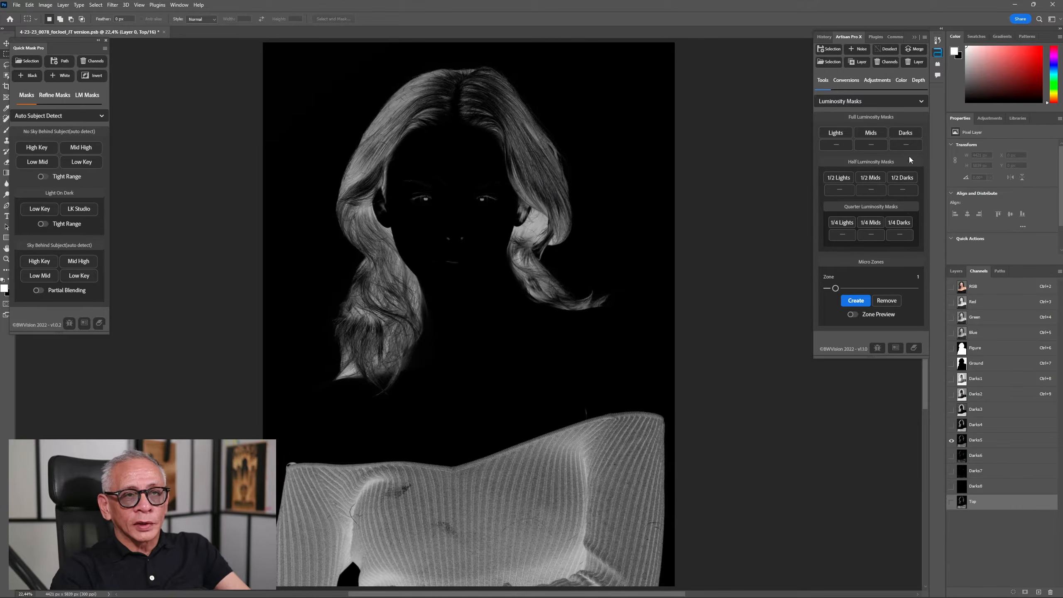
pyautogui.click(874, 347)
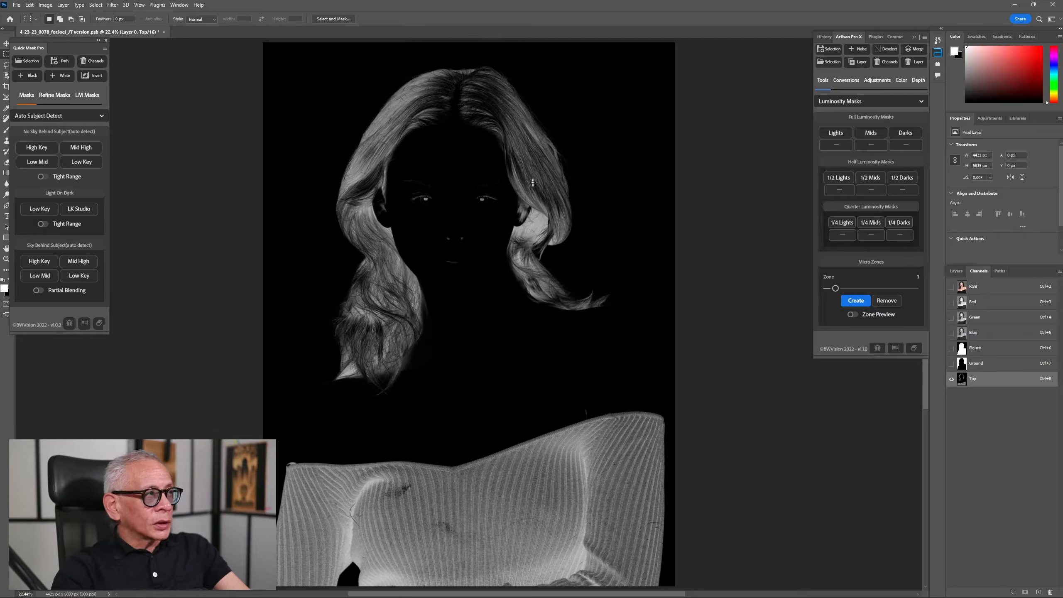
# Step: Marquee the head and hair area above the black top and black it out with Pro Adjustments' normal Darken at strength 4
pyautogui.click(105, 41)
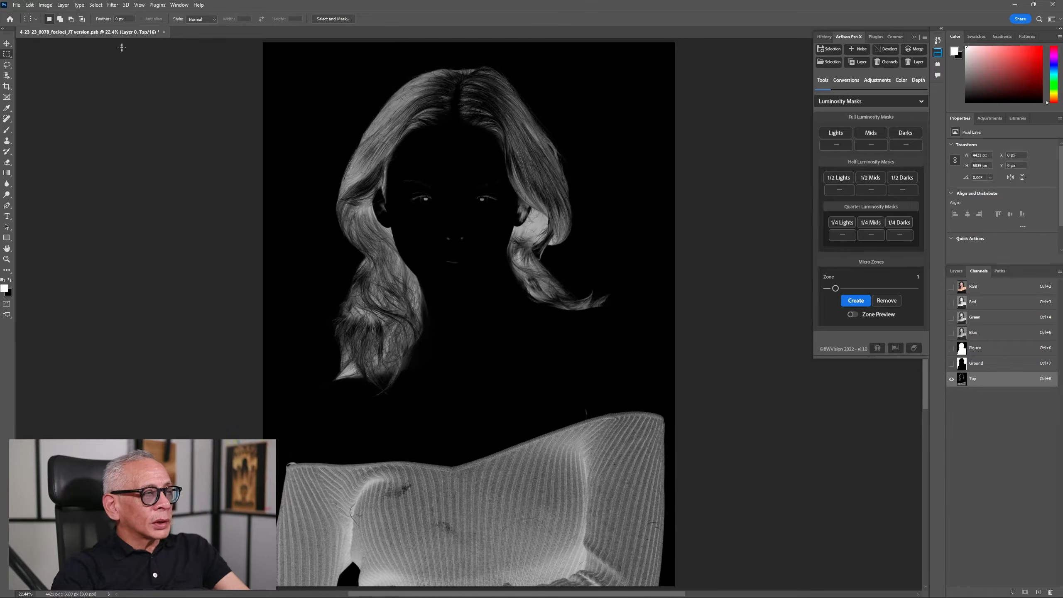
pyautogui.moveTo(255, 43); pyautogui.dragTo(695, 405)
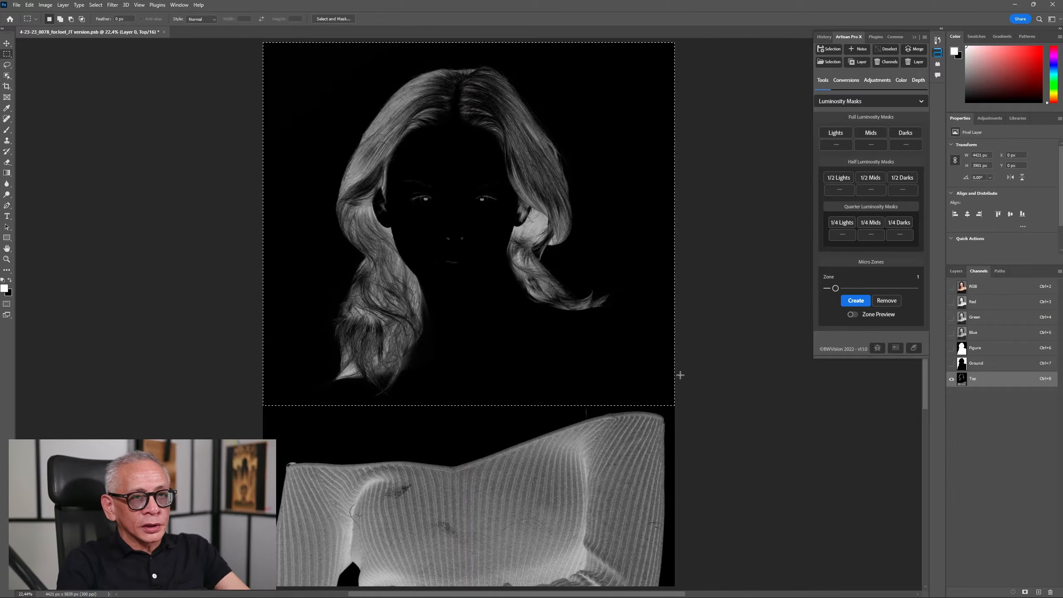
pyautogui.click(831, 105)
pyautogui.click(836, 130)
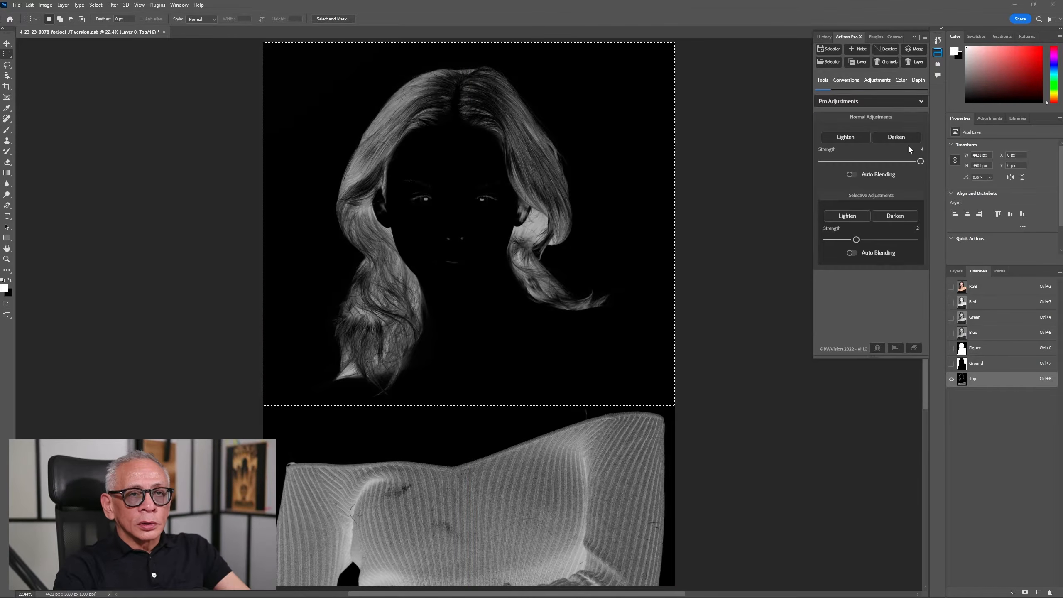
pyautogui.click(892, 138)
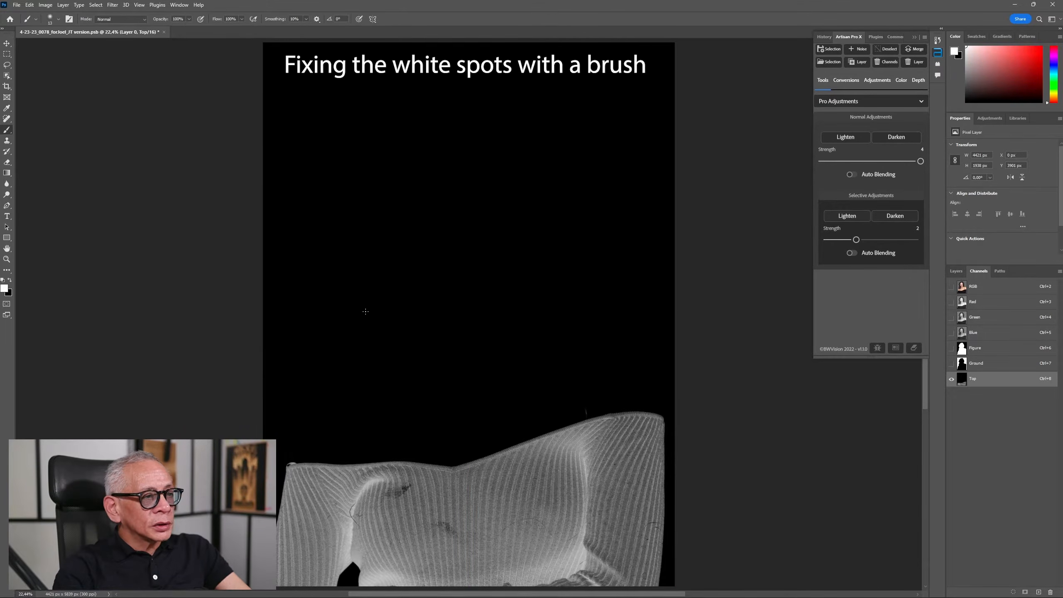
# Step: Enlarge the soft brush and set its blending mode to Overlay
pyautogui.rightClick(388, 321)
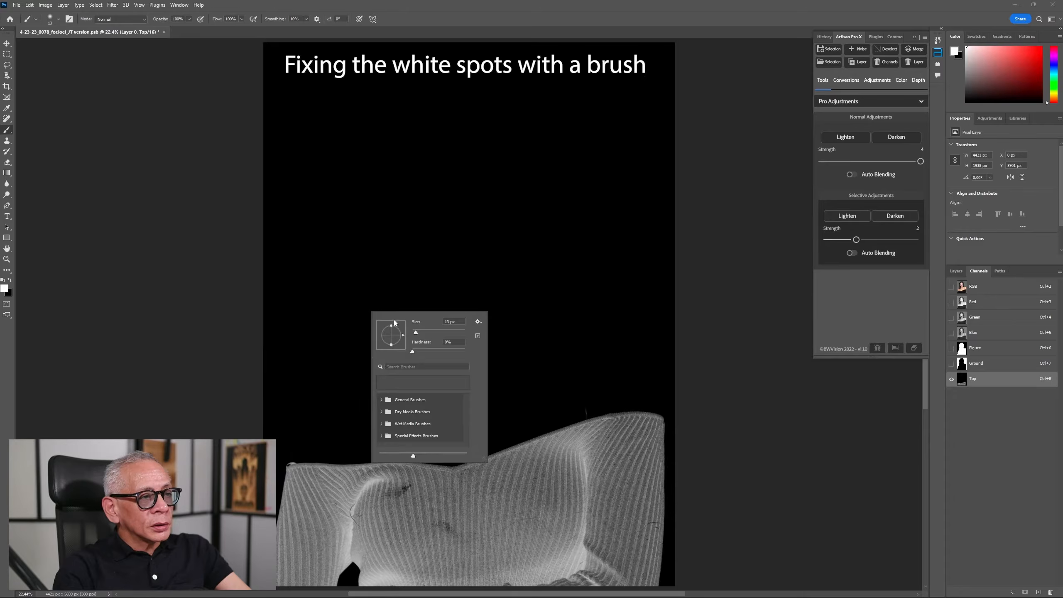
pyautogui.moveTo(428, 332); pyautogui.dragTo(447, 332)
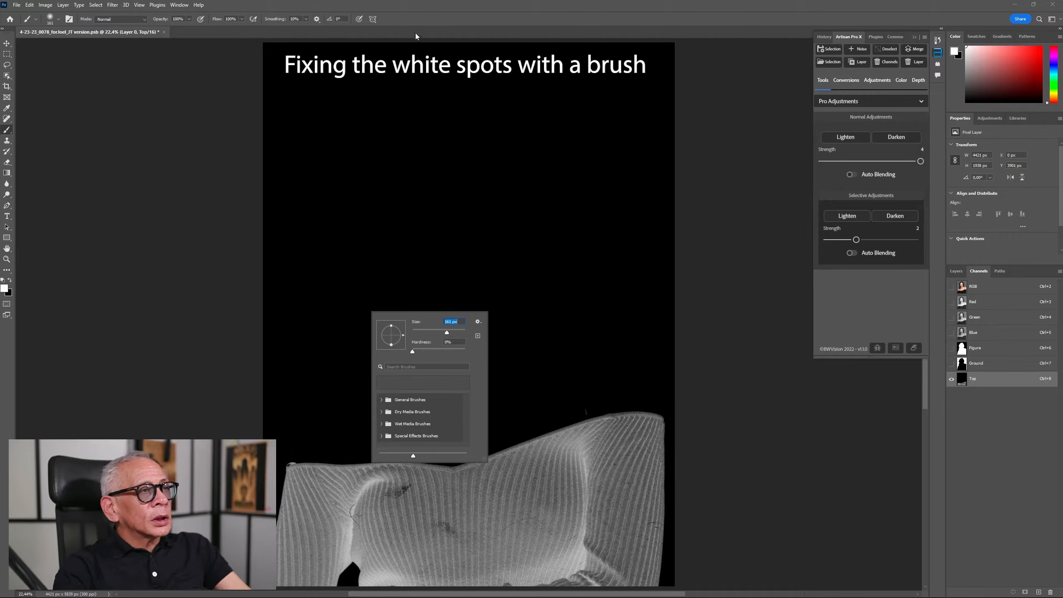
pyautogui.click(298, 13)
pyautogui.click(144, 19)
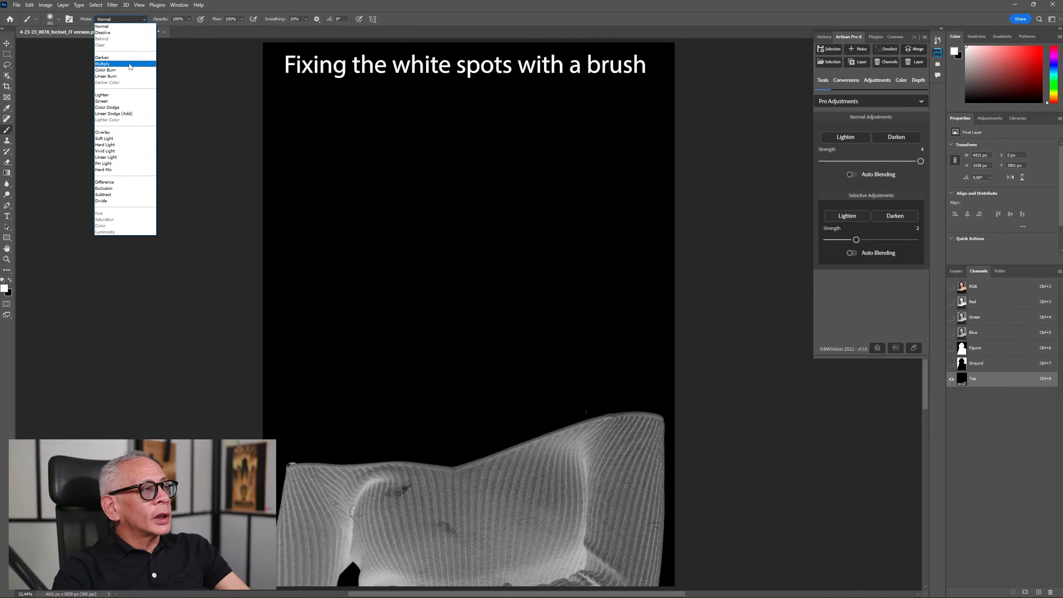
pyautogui.click(123, 133)
# Step: Paint out the stray white spot above the garment's neckline with black in the Top channel
pyautogui.hotkey('ctrl', '+')
pyautogui.hotkey('ctrl', '+')
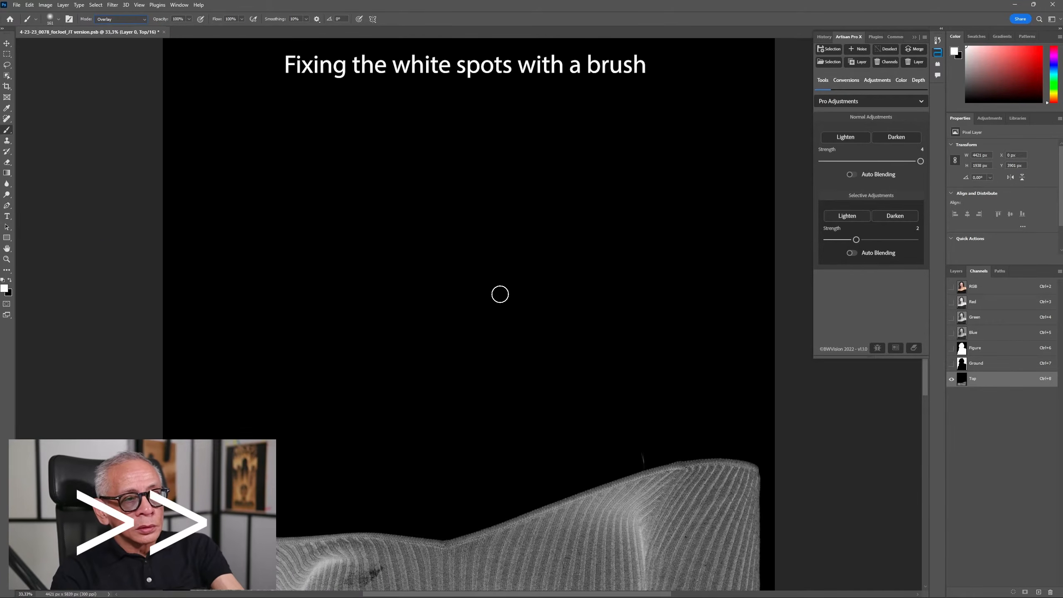
pyautogui.press('x')
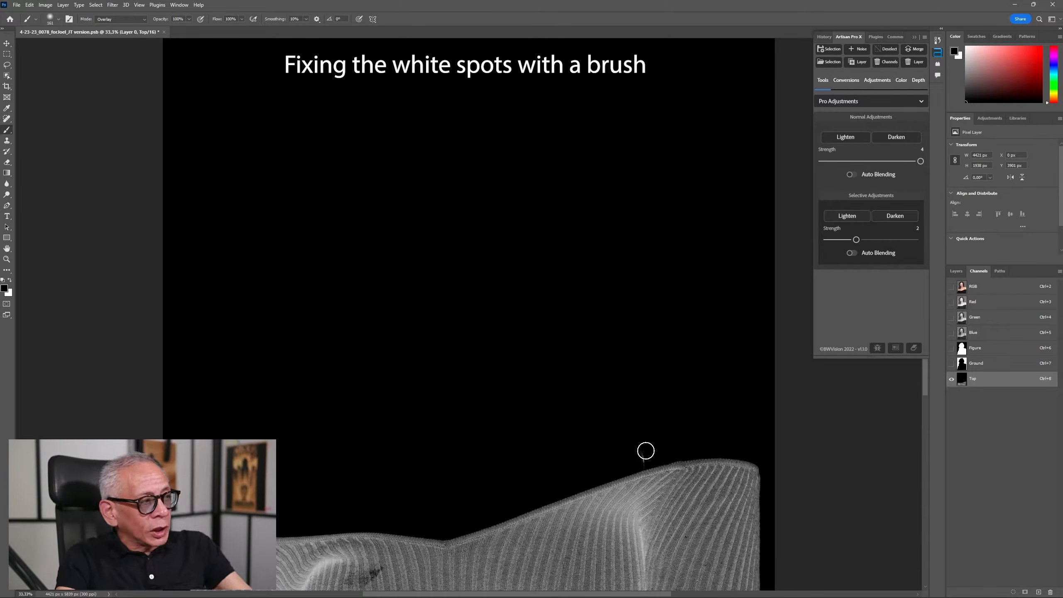
pyautogui.scroll(-5, 588, 444)
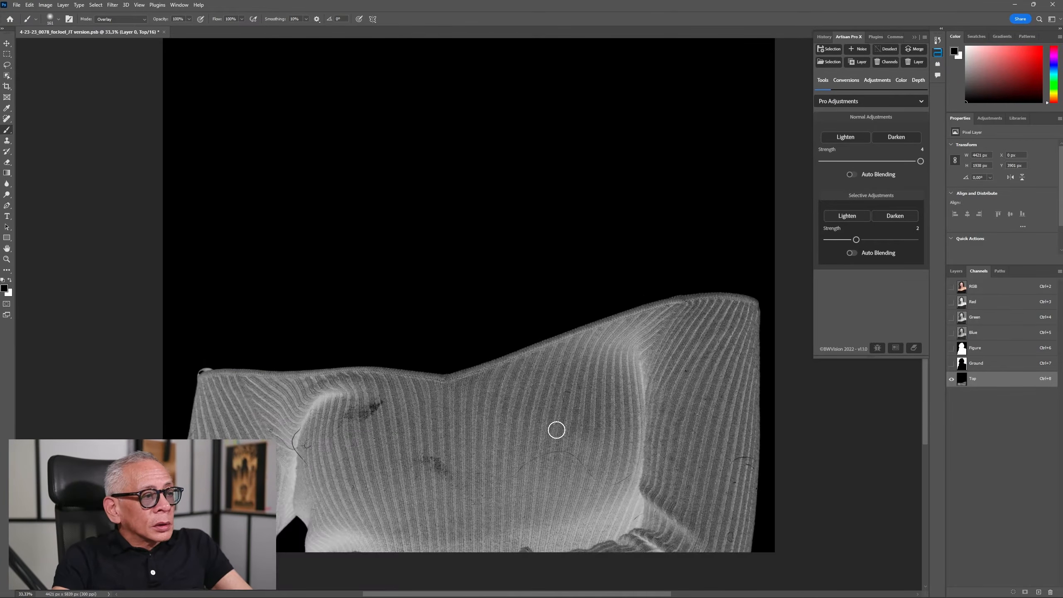
pyautogui.scroll(5, 555, 429)
pyautogui.scroll(3, 543, 431)
pyautogui.hotkey('ctrl', '-')
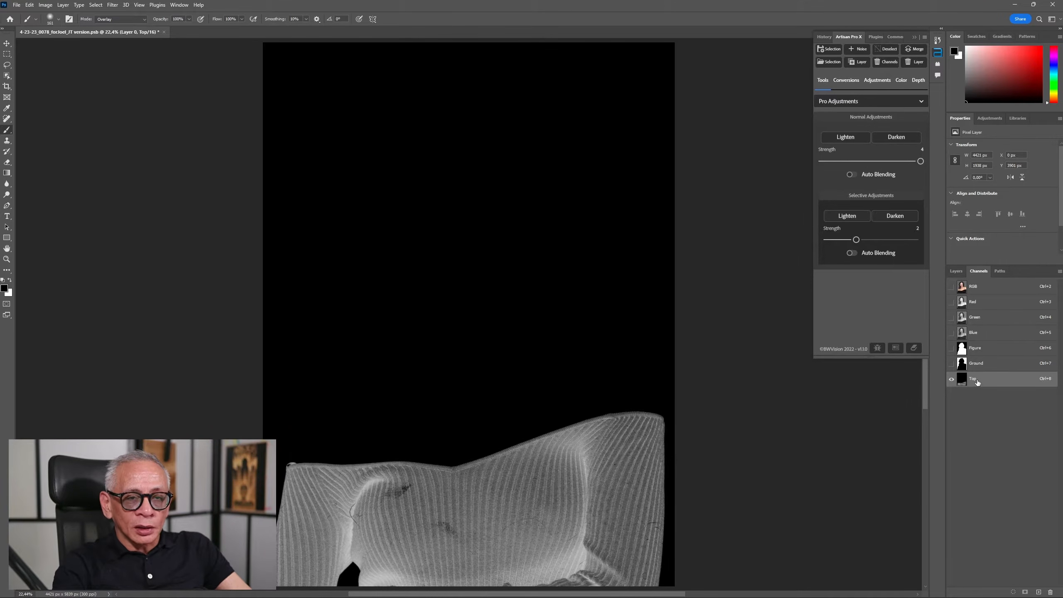
# Step: Load the Ground channel as a selection, darken the background of the Top channel to black, and deselect
pyautogui.click(830, 62)
pyautogui.click(525, 186)
pyautogui.click(544, 215)
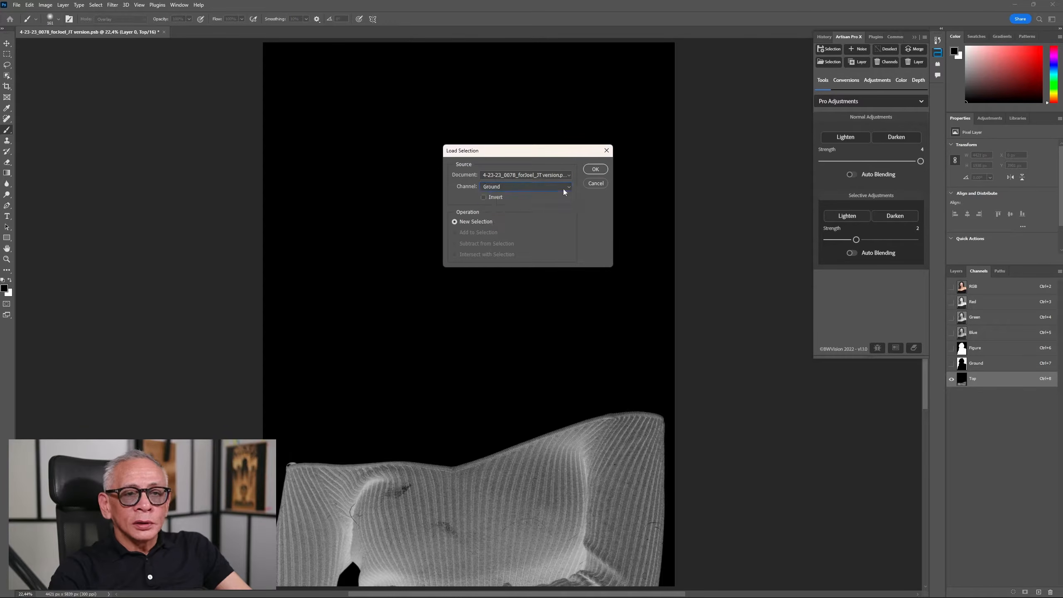
pyautogui.click(596, 173)
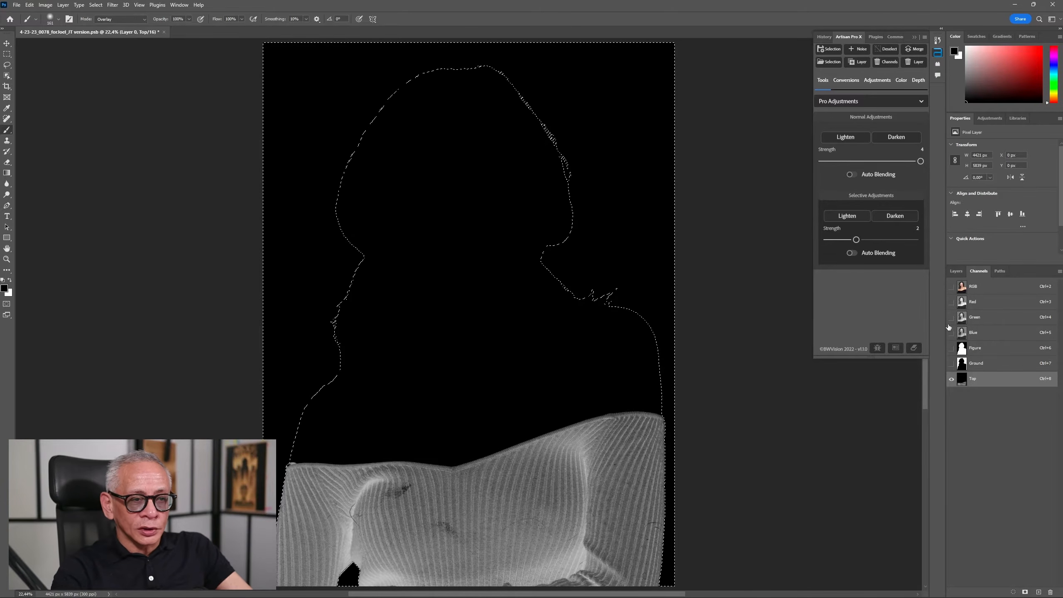
pyautogui.hotkey('ctrl', 'd')
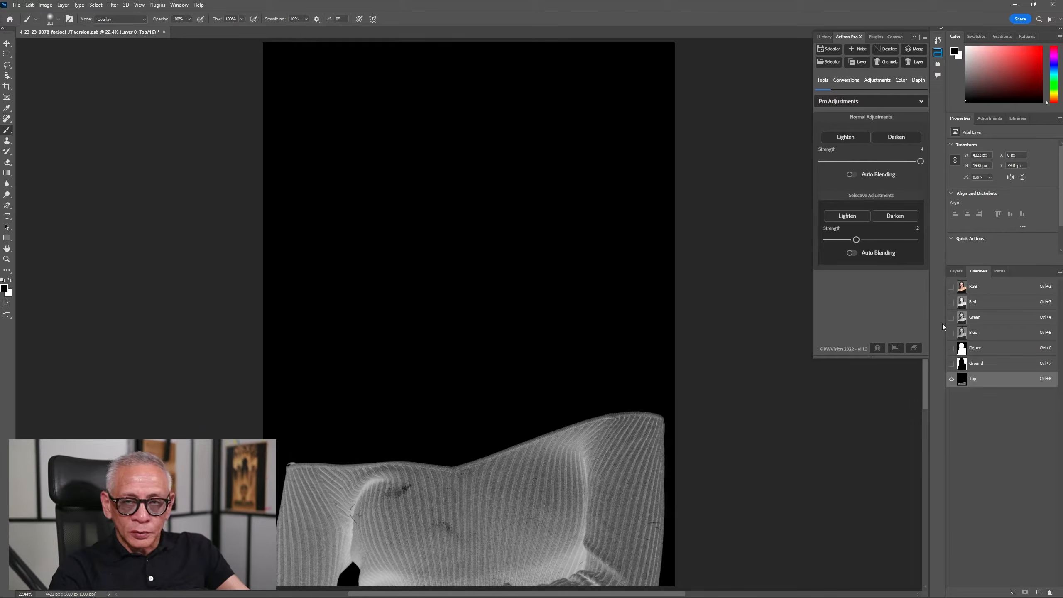
# Step: Load the Top channel as a selection and brighten the garment with Pro Adjustments' normal Lighten at strength 4
pyautogui.click(829, 62)
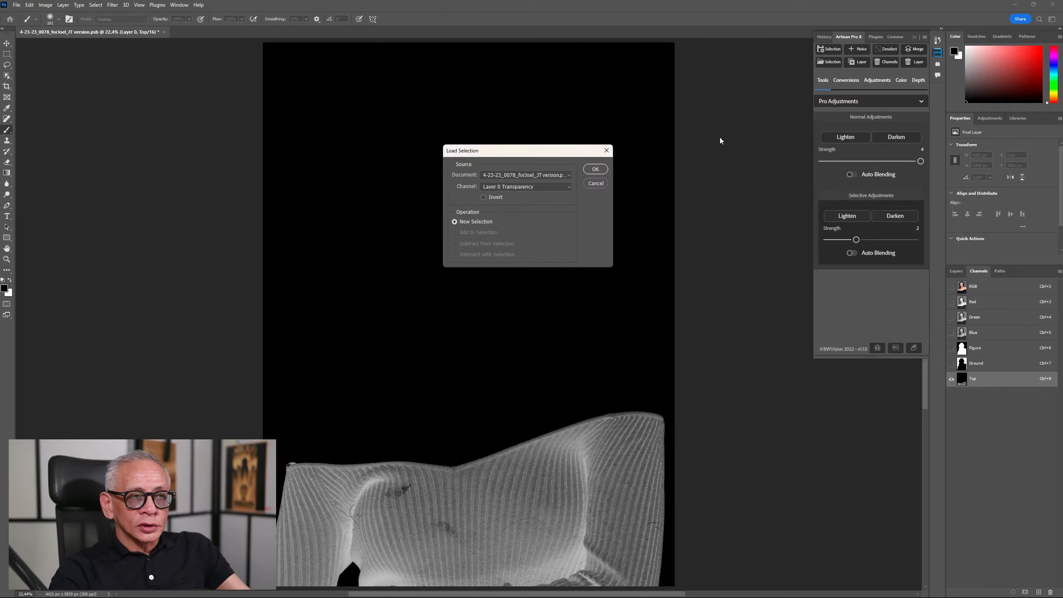
pyautogui.click(594, 170)
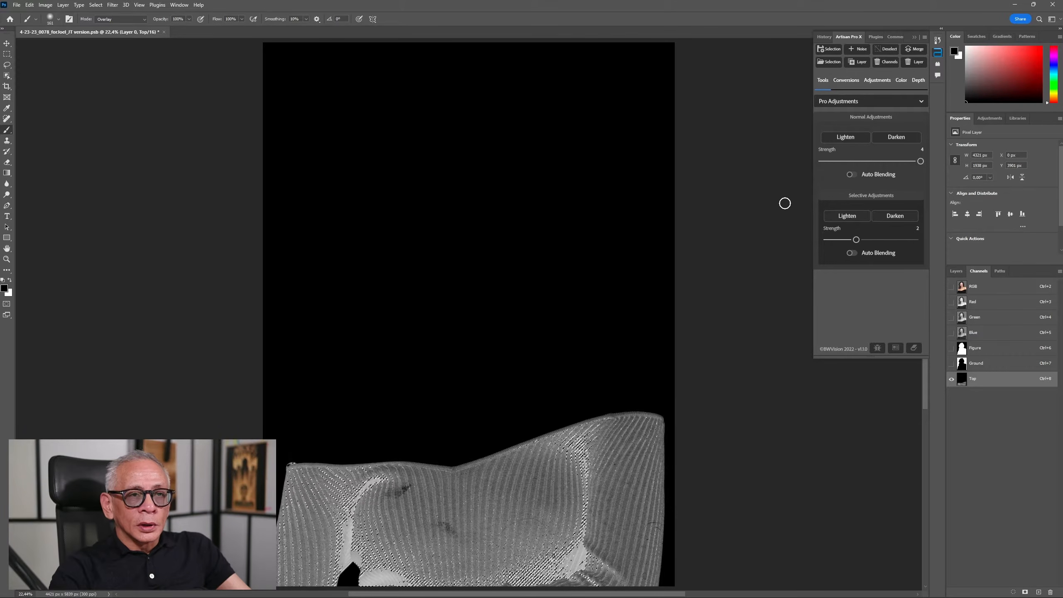
pyautogui.click(852, 138)
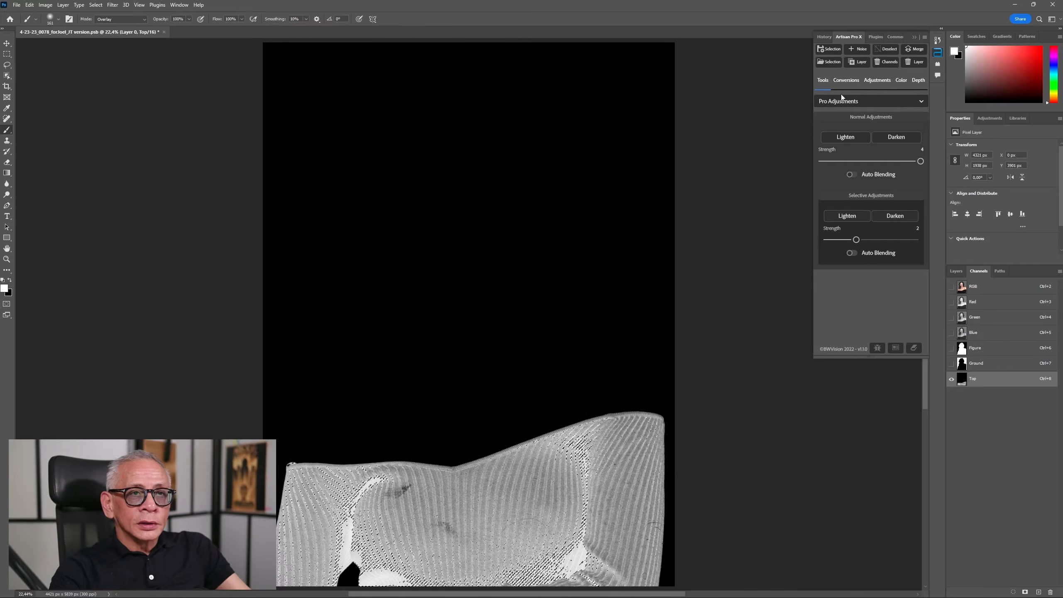
# Step: Reload the brightened Top channel as a new selection and apply normal Lighten at strength 4 again
pyautogui.click(829, 62)
pyautogui.click(568, 187)
pyautogui.click(559, 222)
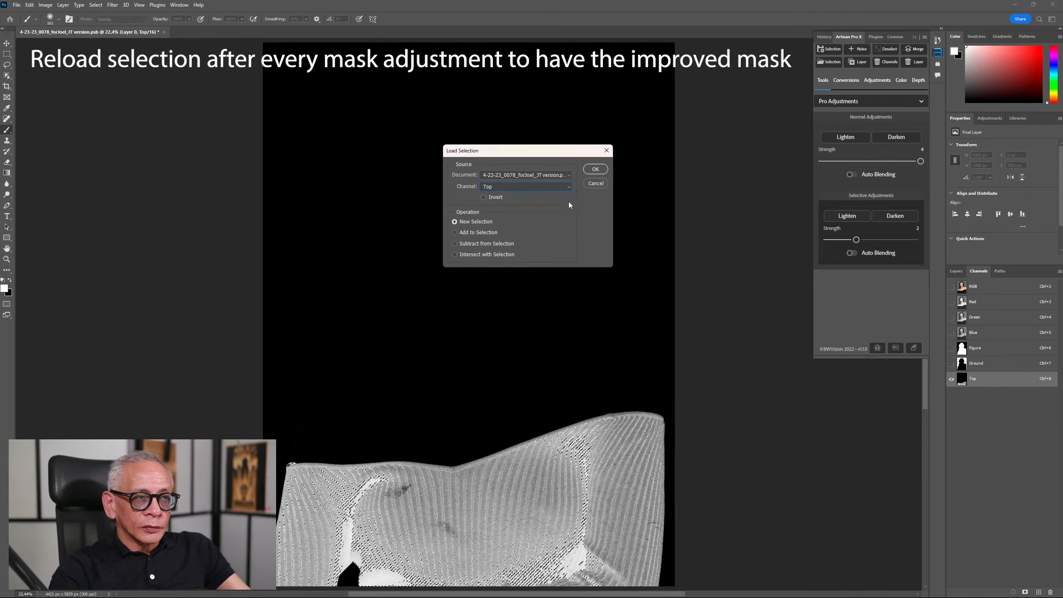
pyautogui.click(595, 169)
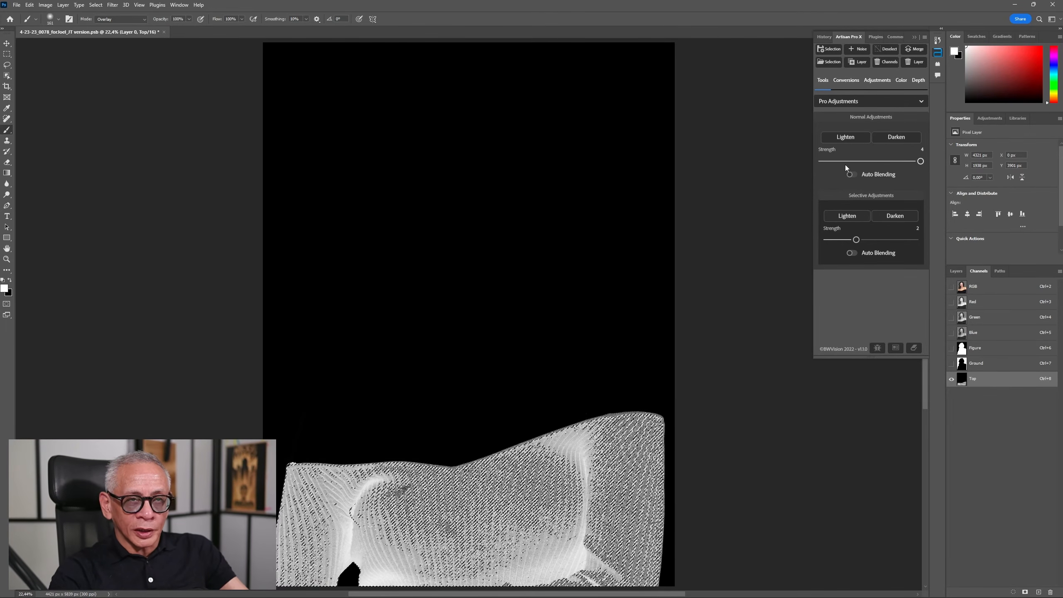
pyautogui.click(846, 138)
# Step: Refresh the selection from the Top channel for another normal Lighten pass that pushes the garment closer to white
pyautogui.click(828, 61)
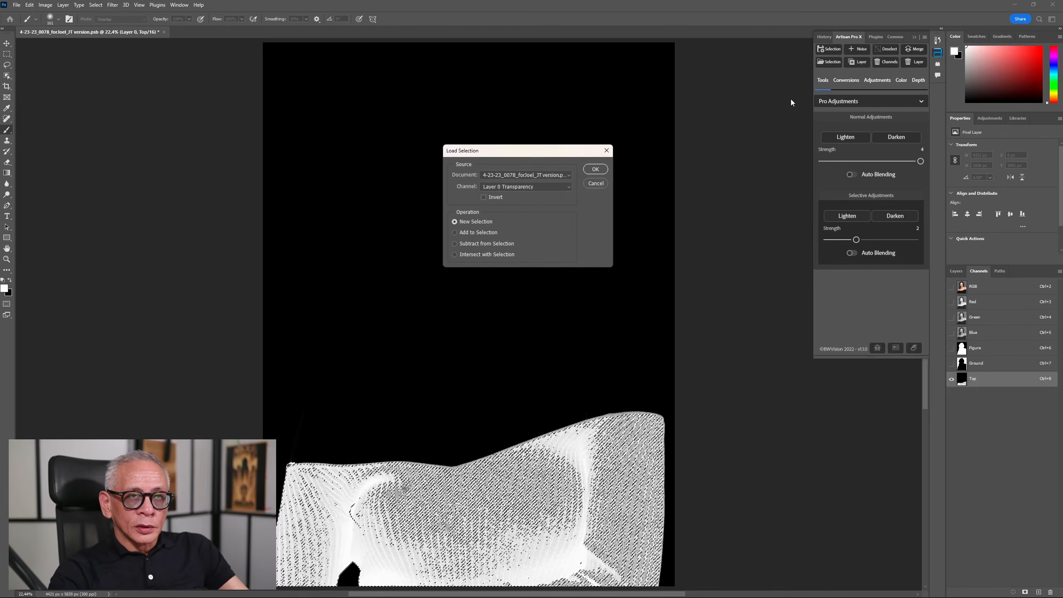
pyautogui.click(561, 187)
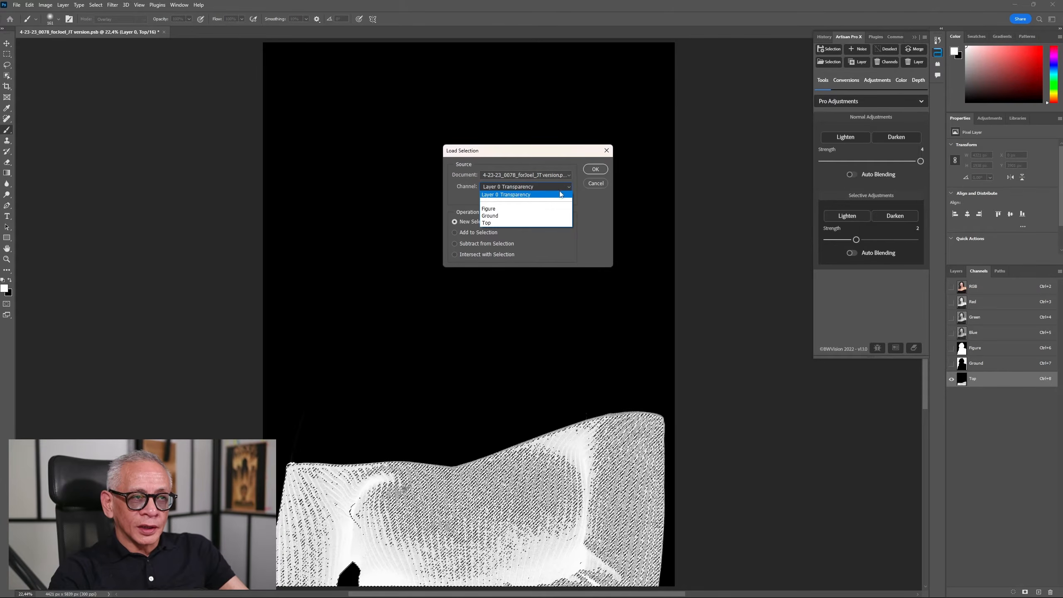
pyautogui.click(550, 222)
pyautogui.click(595, 169)
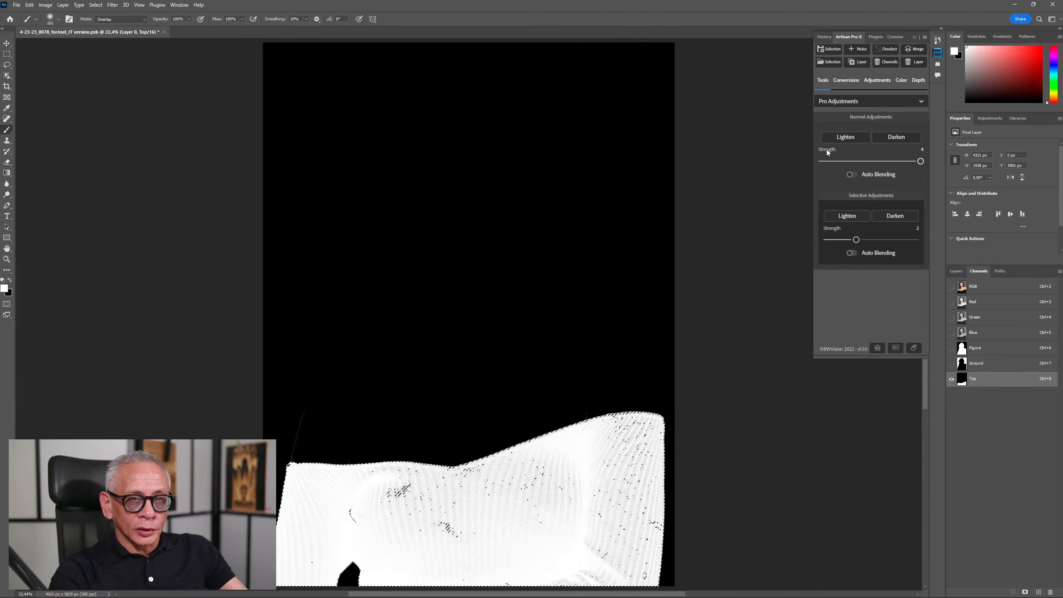
# Step: Reload the Top selection, whiten the remaining grey areas with selective Lighten at strength 3, and deselect
pyautogui.click(828, 61)
pyautogui.click(570, 185)
pyautogui.click(550, 223)
pyautogui.click(592, 171)
pyautogui.click(850, 217)
pyautogui.click(852, 217)
pyautogui.click(852, 218)
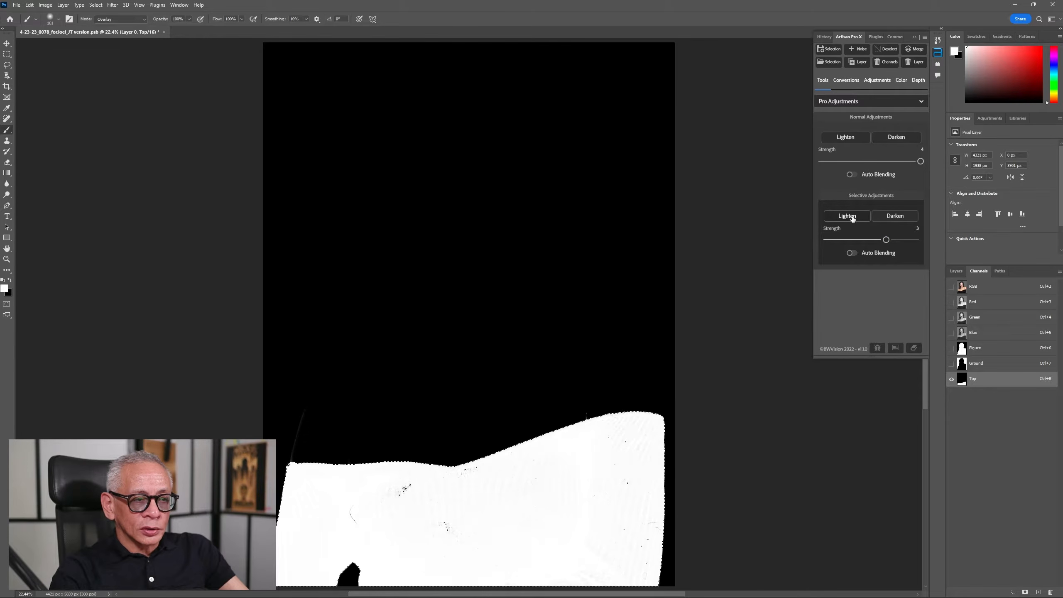
pyautogui.hotkey('ctrl', 'd')
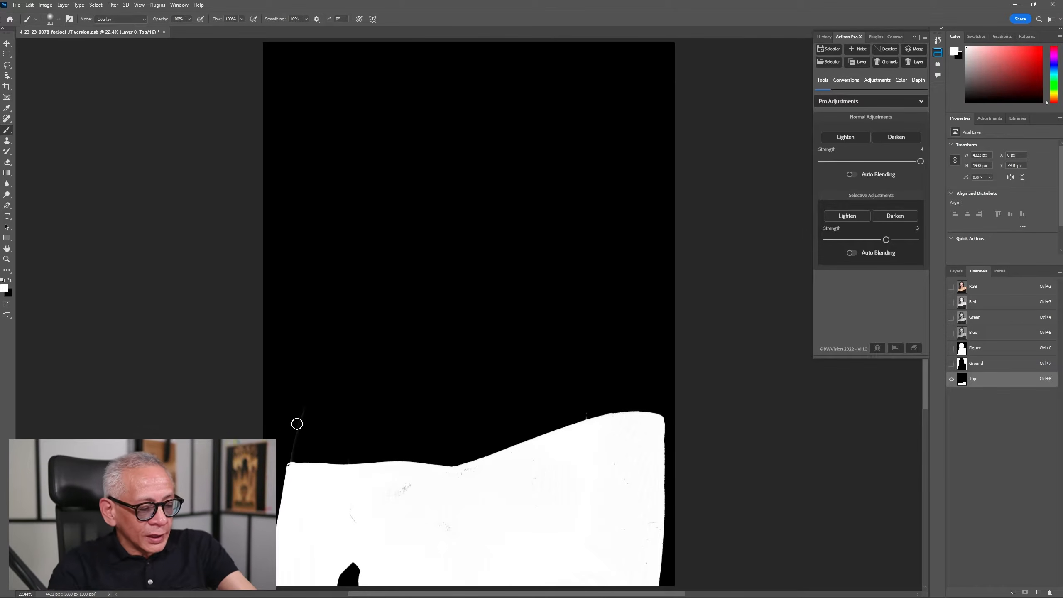
# Step: Paint out the faint stray line above the garment's shoulder corner with black in the Top channel
pyautogui.press('x')
pyautogui.hotkey('ctrl', '+')
pyautogui.hotkey('ctrl', '+')
pyautogui.hotkey('ctrl', '+')
pyautogui.moveTo(75, 434)
pyautogui.mouseDown()
pyautogui.moveTo(107, 346)
pyautogui.moveTo(124, 331)
pyautogui.mouseUp()
# Step: Fill the dark marks inside the garment with white, using the brush in Normal mode
pyautogui.scroll(-3, 131, 380)
pyautogui.press('x')
pyautogui.hotkey('shift', 'alt', 'n')
pyautogui.moveTo(305, 400)
pyautogui.mouseDown()
pyautogui.moveTo(329, 370)
pyautogui.moveTo(418, 382)
pyautogui.moveTo(630, 353)
pyautogui.moveTo(400, 459)
pyautogui.mouseUp()
pyautogui.hscroll(5, 401, 460)
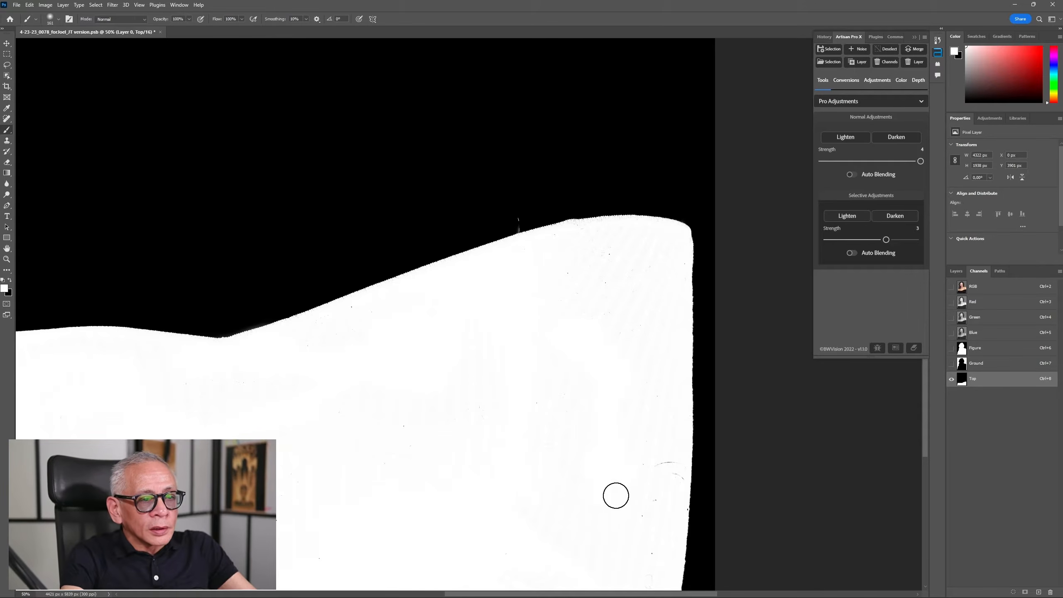
pyautogui.moveTo(575, 309)
pyautogui.mouseDown()
pyautogui.moveTo(522, 279)
pyautogui.moveTo(630, 267)
pyautogui.moveTo(576, 237)
pyautogui.moveTo(628, 296)
pyautogui.moveTo(569, 226)
pyautogui.moveTo(548, 233)
pyautogui.mouseUp()
# Step: Set the brush back to Overlay mode and clean up the remaining specks and uneven edges of the garment mask
pyautogui.click(121, 18)
pyautogui.click(121, 97)
pyautogui.press('x')
pyautogui.press('x')
pyautogui.hscroll(-7, 590, 482)
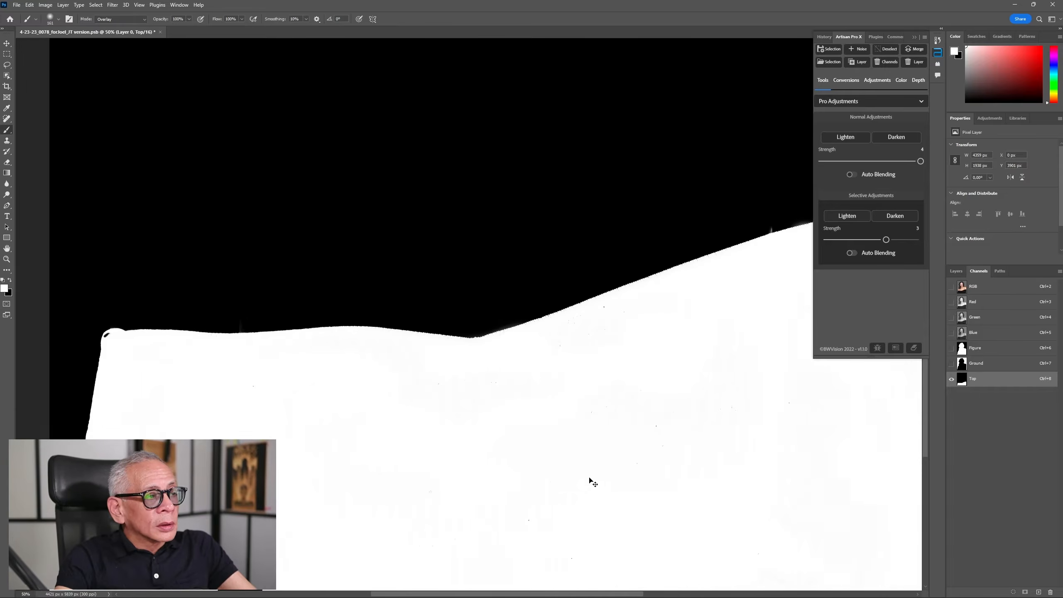
pyautogui.scroll(-1, 598, 468)
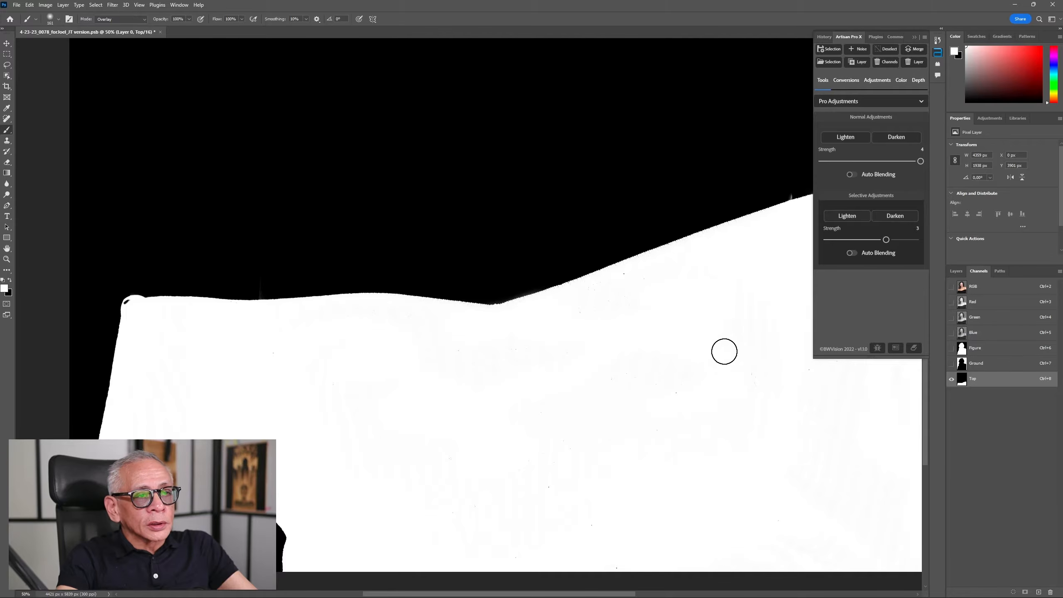
pyautogui.hotkey('ctrl', '0')
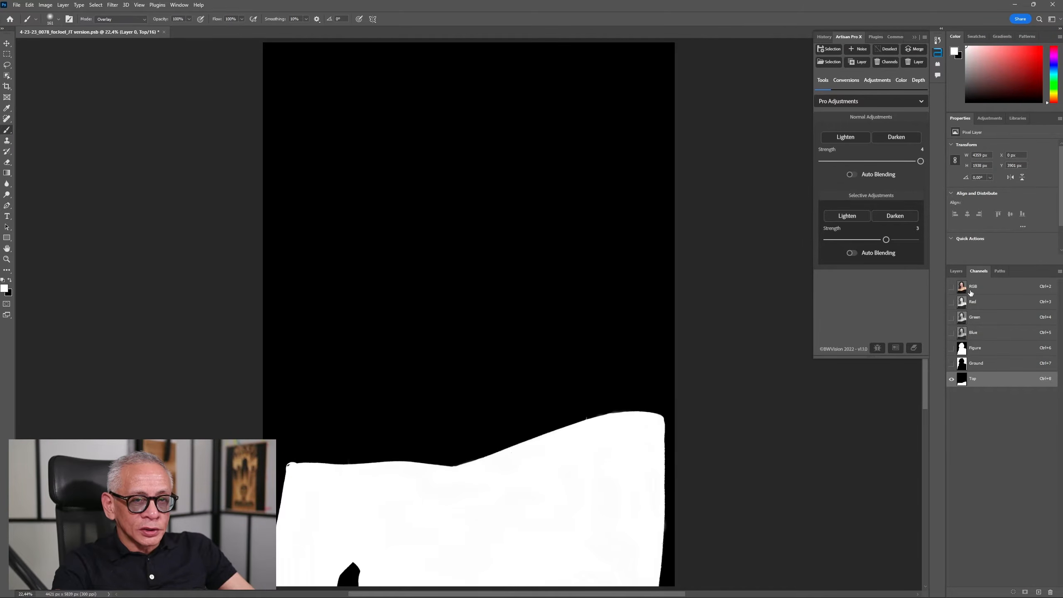
# Step: Return to the RGB composite, load the Figure channel as a selection, and subtract the Top channel from it
pyautogui.click(969, 291)
pyautogui.click(829, 61)
pyautogui.click(560, 186)
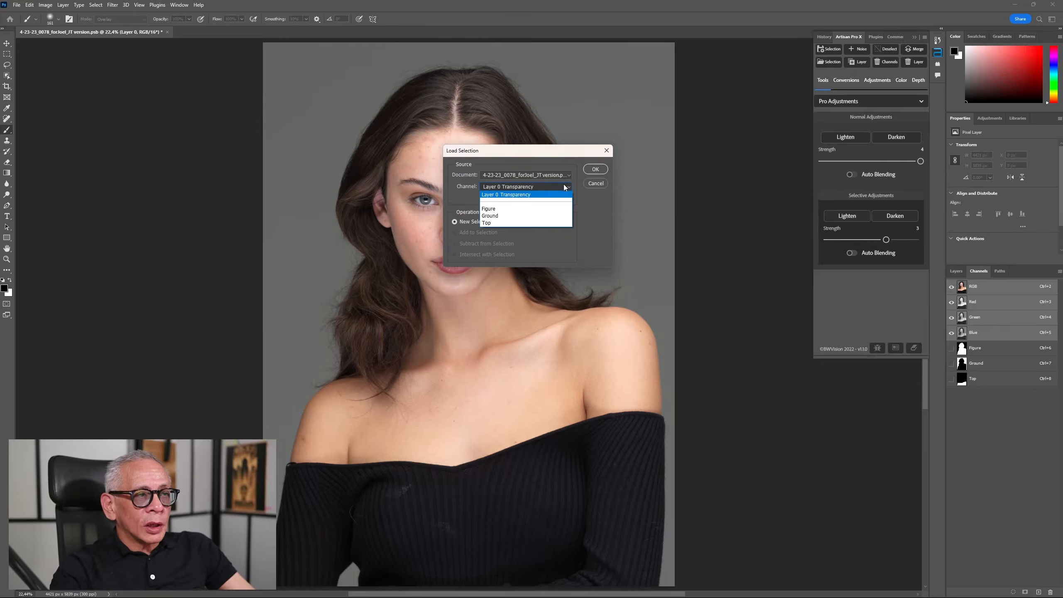
pyautogui.click(550, 208)
pyautogui.click(589, 169)
pyautogui.click(826, 63)
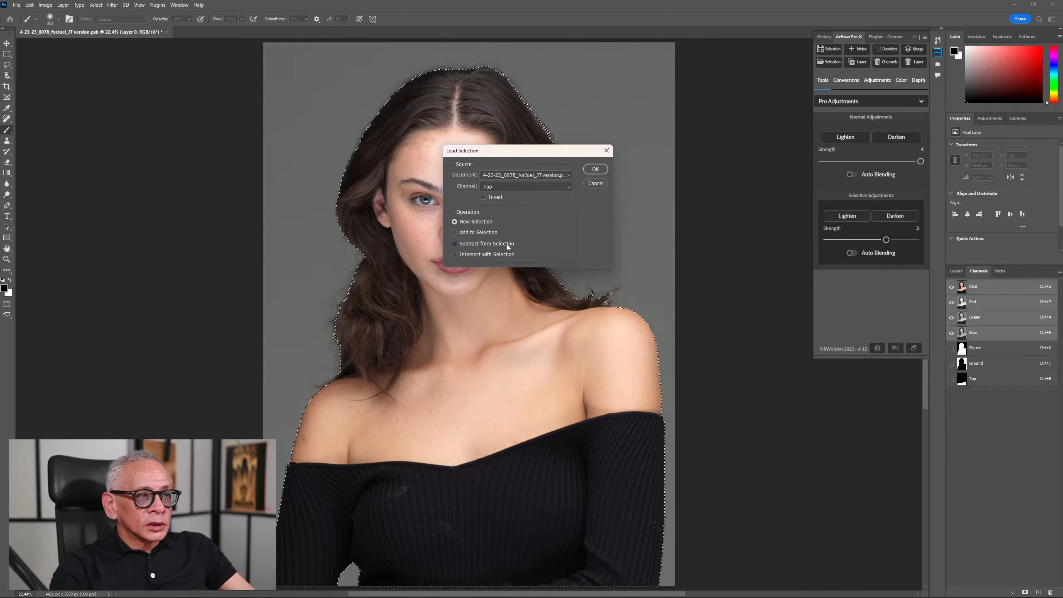
pyautogui.click(506, 244)
pyautogui.click(596, 169)
# Step: Save the resulting selection as a new channel named Upper figure
pyautogui.click(96, 5)
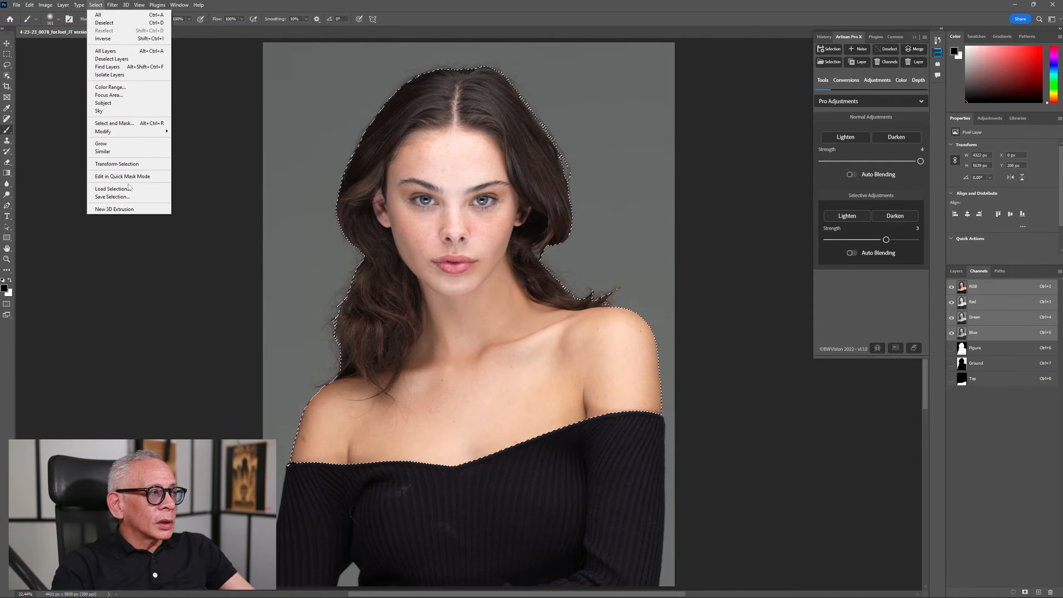
pyautogui.click(129, 197)
pyautogui.press('Return')
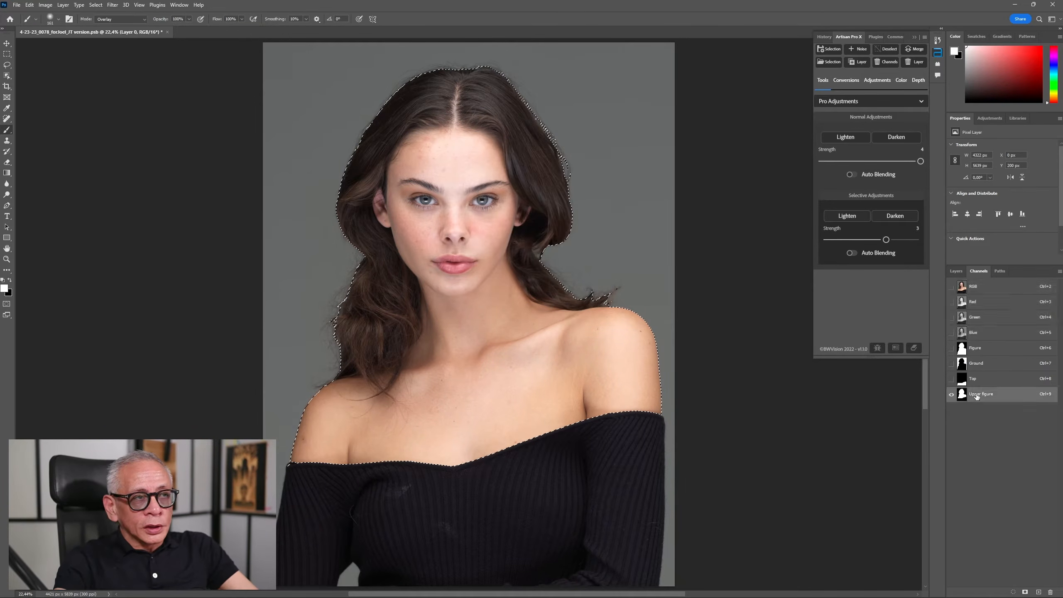
# Step: Deselect in the Upper figure channel and paint out the leftover garment outlines with a larger black brush, using Overlay and Normal modes
pyautogui.click(976, 394)
pyautogui.hotkey('ctrl', 'd')
pyautogui.press('x')
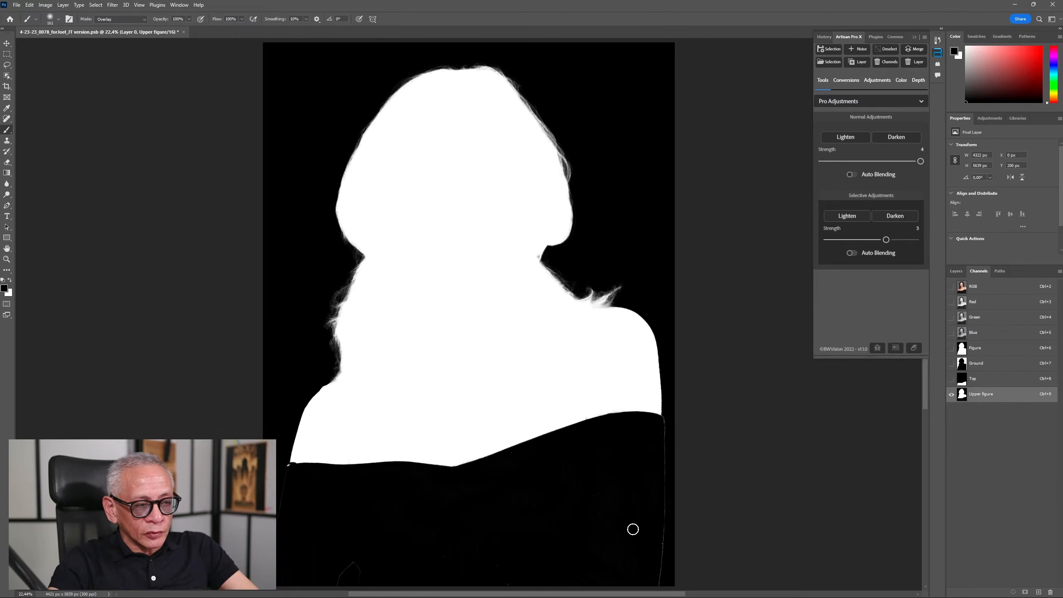
pyautogui.rightClick(632, 530)
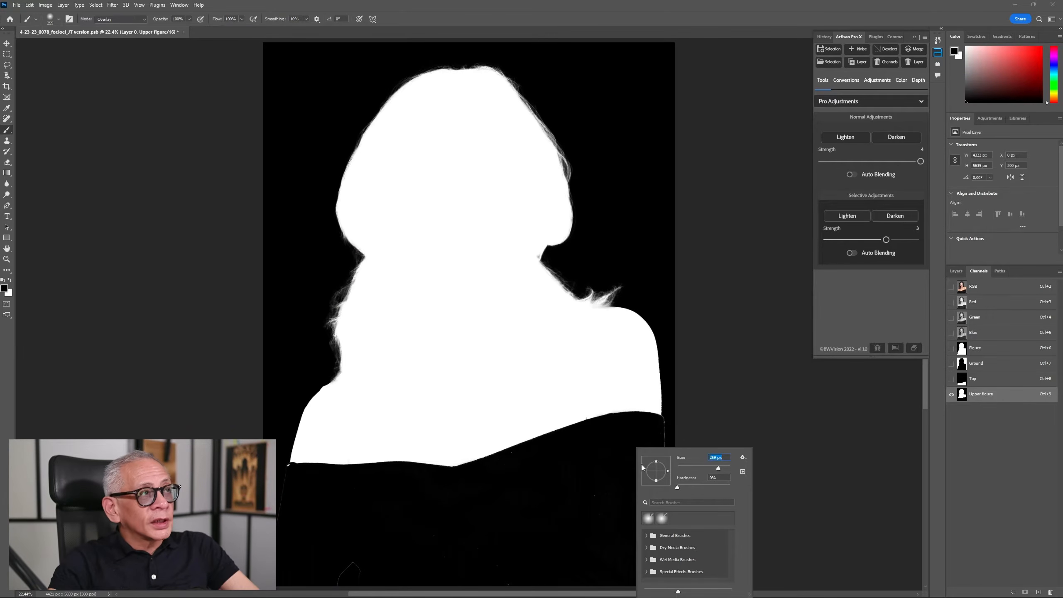
pyautogui.press('Return')
pyautogui.click(662, 551)
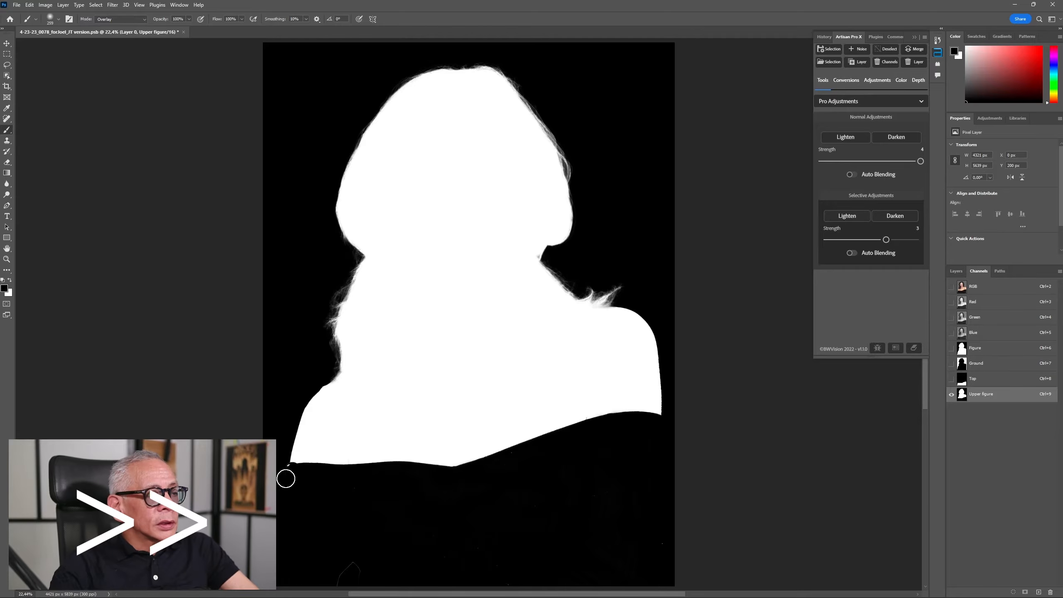
pyautogui.hotkey('shift', 'alt', 'n')
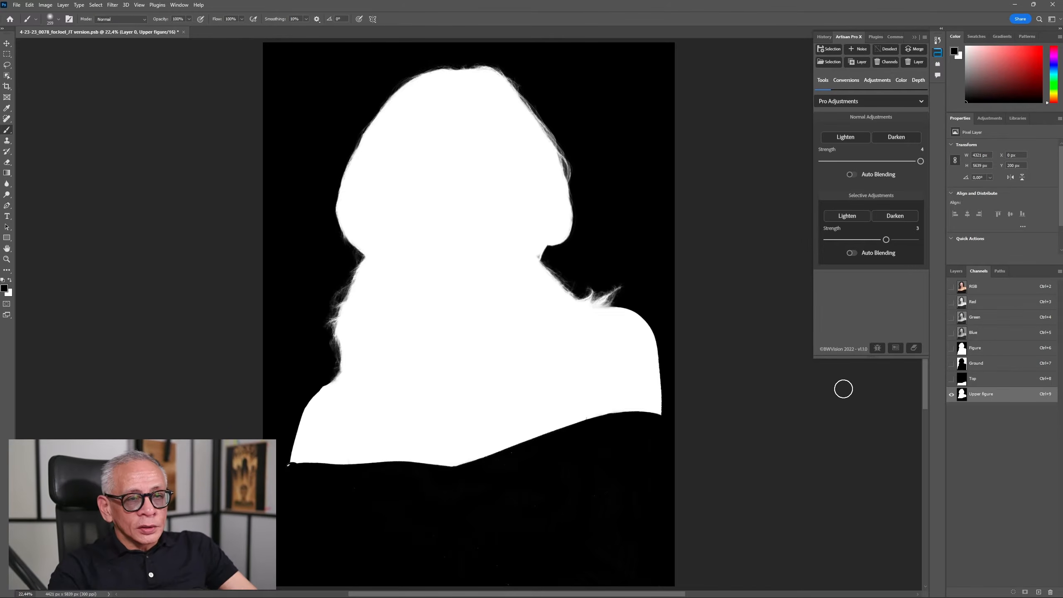
# Step: Generate the full Darks luminosity masks from the RGB composite and compare Darks4 with Darks3 for the hair
pyautogui.click(979, 288)
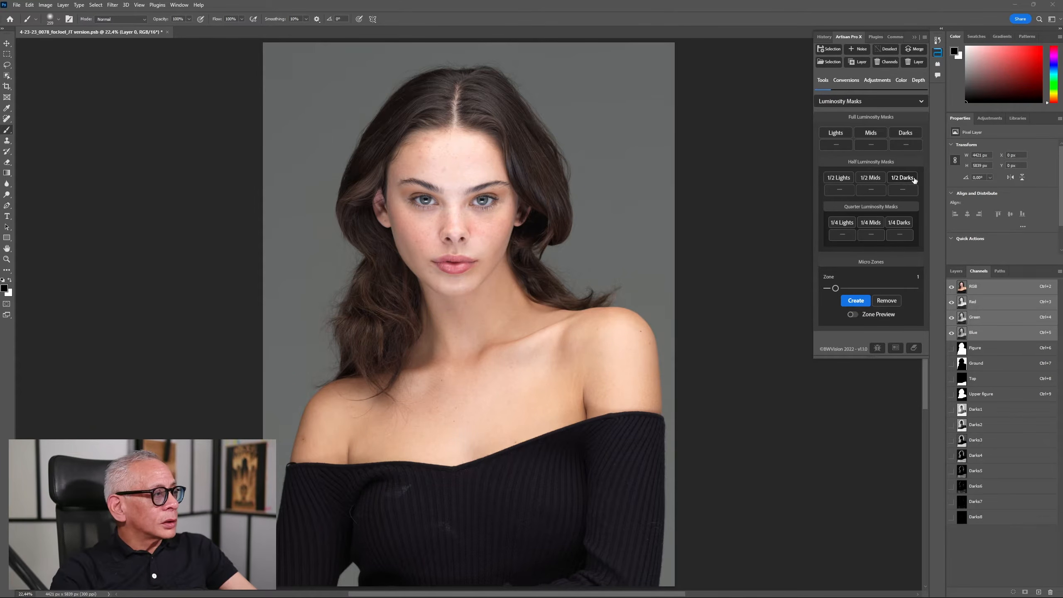
pyautogui.click(988, 454)
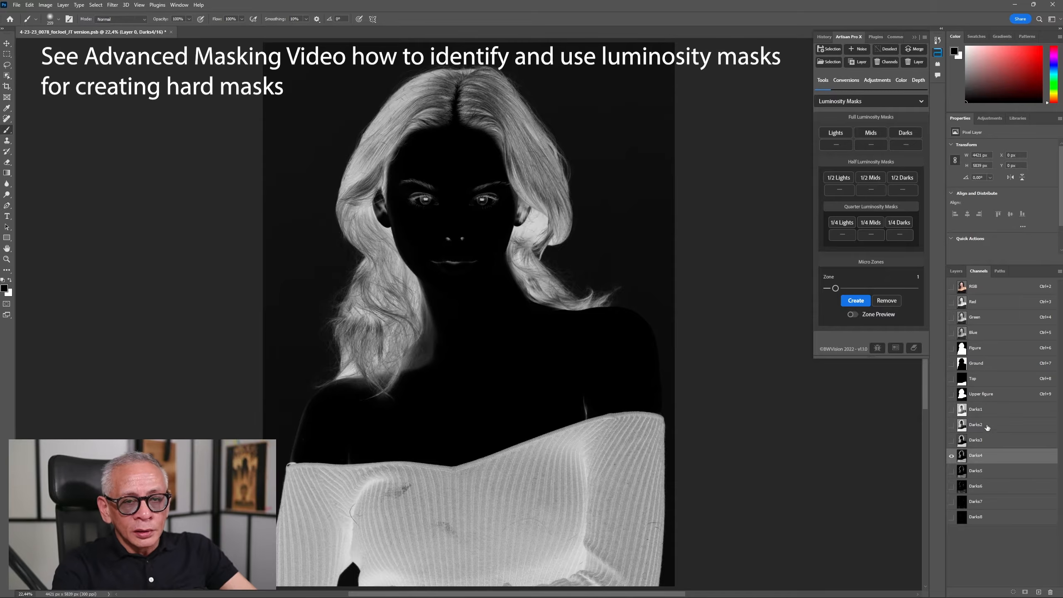
pyautogui.click(989, 440)
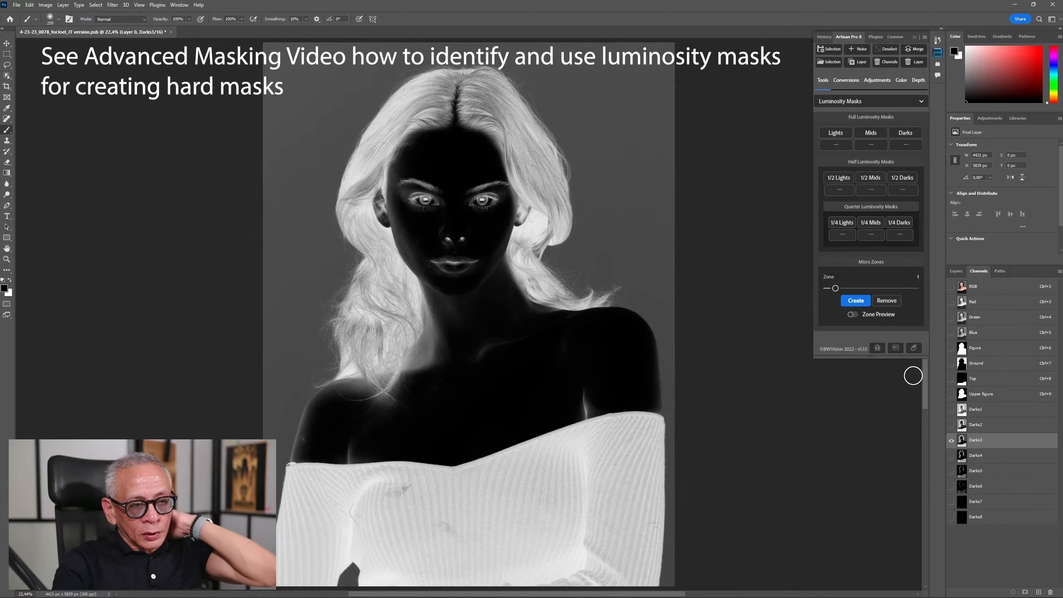
# Step: Duplicate the Darks3 channel as hair and remove all the generated Darks channels
pyautogui.rightClick(982, 442)
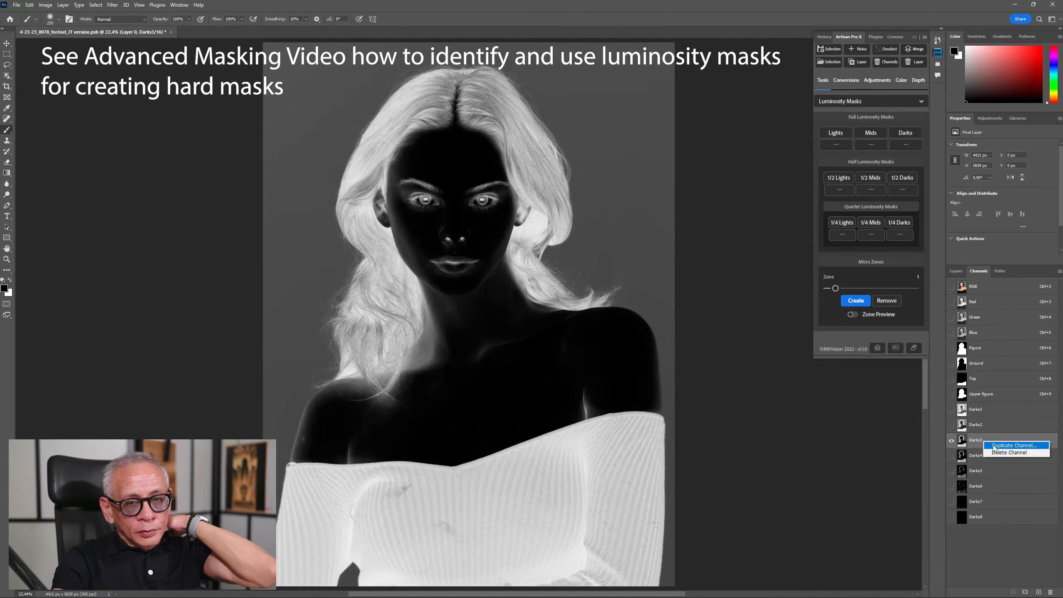
pyautogui.click(994, 446)
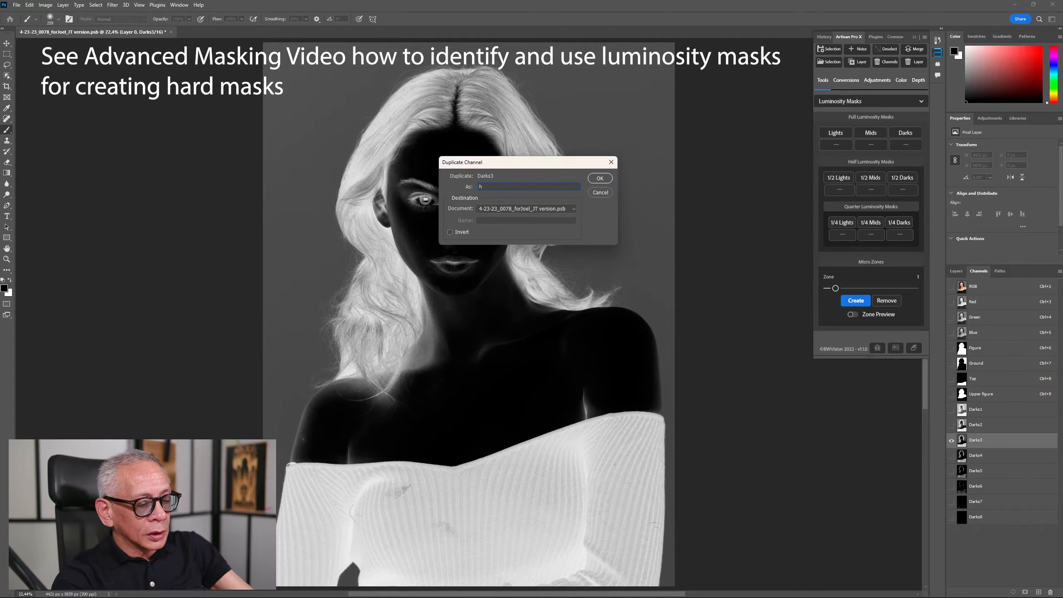
pyautogui.write('hair')
pyautogui.press('Return')
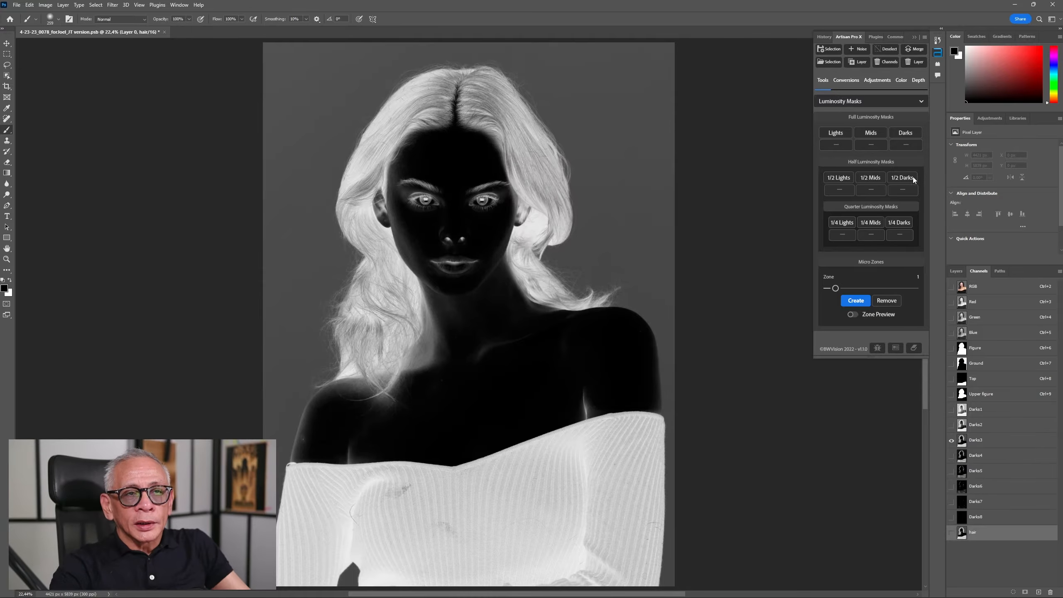
pyautogui.click(912, 146)
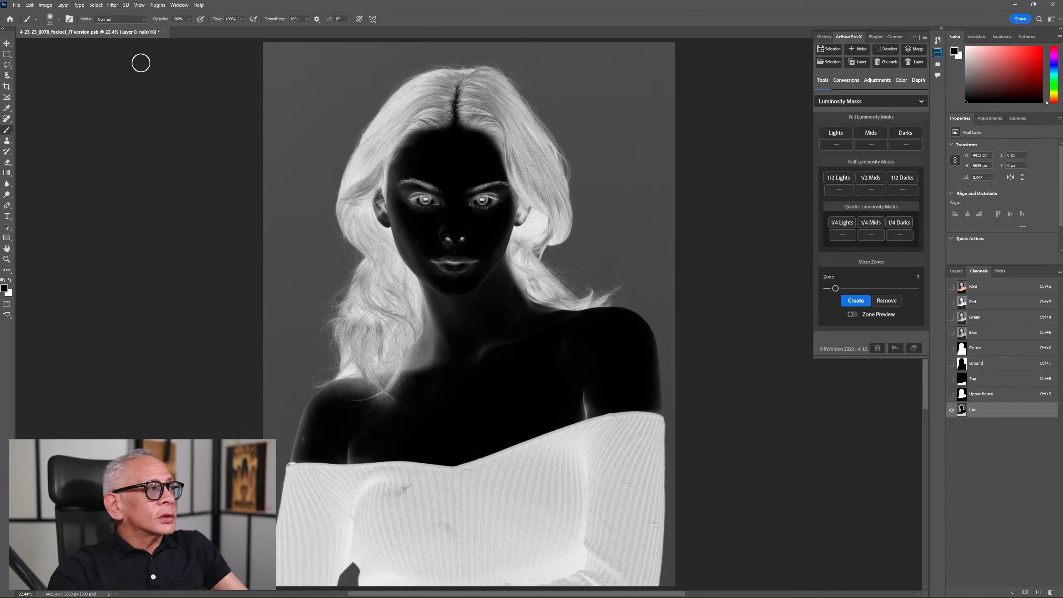
# Step: Marquee the lower garment area of the hair channel and black it out with normal Darken at strength 4
pyautogui.press('m')
pyautogui.moveTo(256, 436)
pyautogui.mouseDown()
pyautogui.moveTo(316, 489)
pyautogui.moveTo(515, 593)
pyautogui.moveTo(702, 514)
pyautogui.mouseUp()
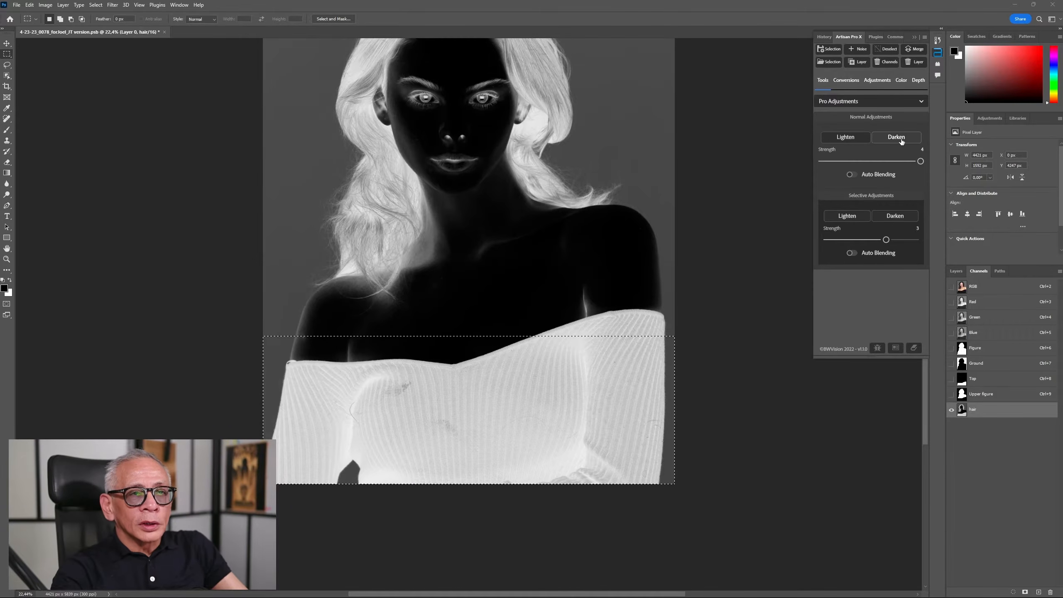
pyautogui.click(901, 141)
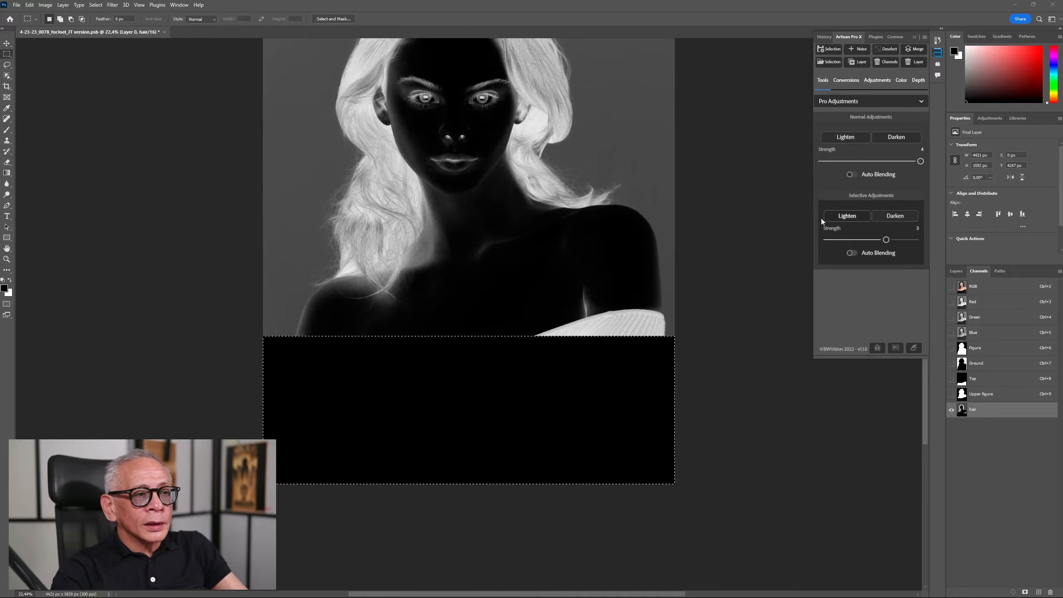
# Step: Load the Ground channel as a selection and darken the hair channel's background to black at strength 4
pyautogui.click(834, 66)
pyautogui.press('Return')
pyautogui.click(902, 139)
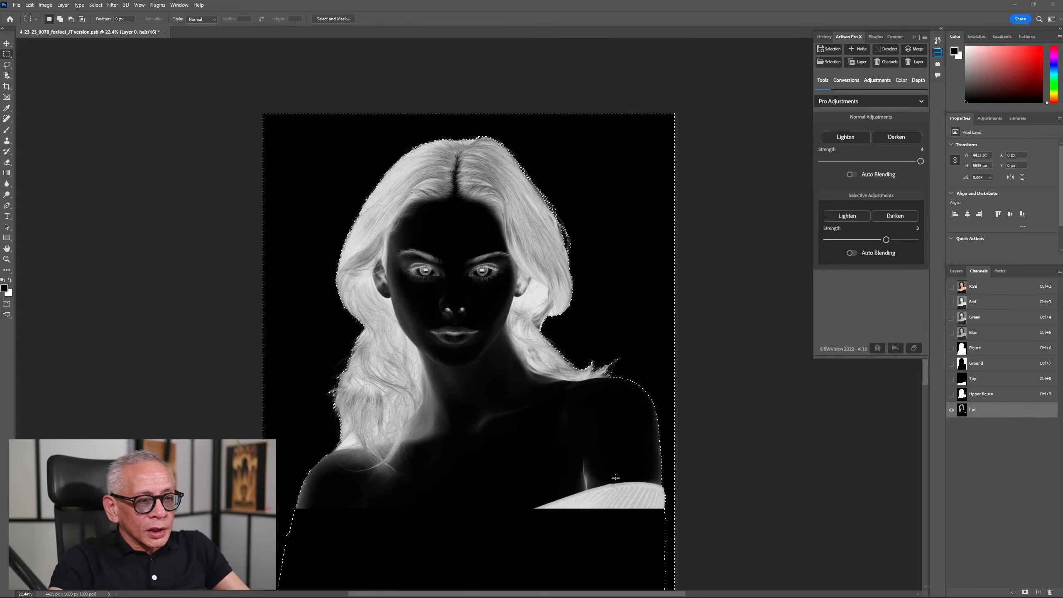
# Step: Marquee the remaining garment patch below the shoulder in the hair channel, black it out with normal Darken at strength 4, and deselect
pyautogui.click(692, 536)
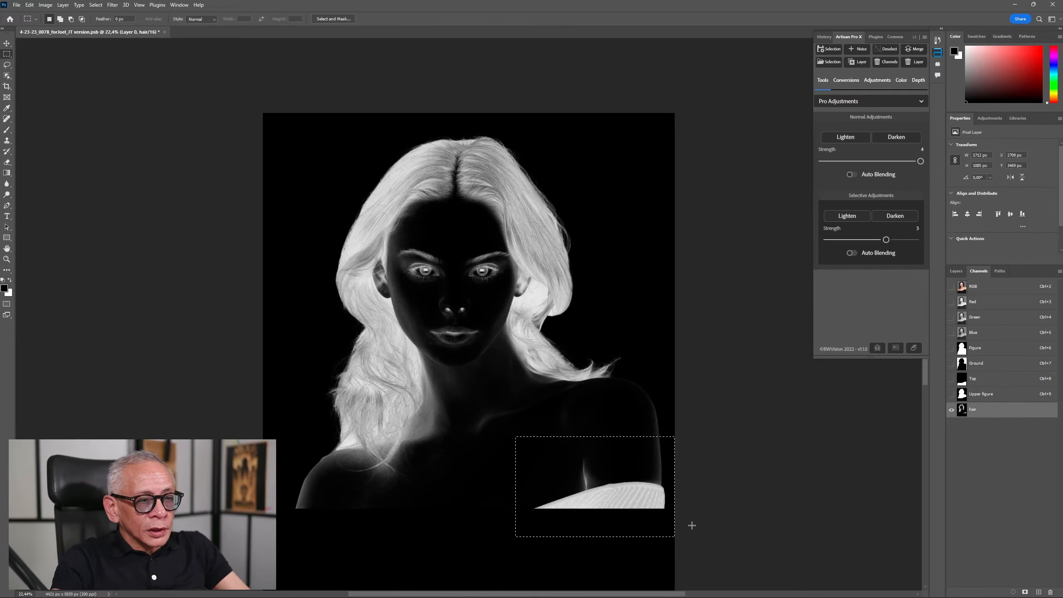
pyautogui.moveTo(691, 537); pyautogui.dragTo(516, 436)
pyautogui.click(896, 137)
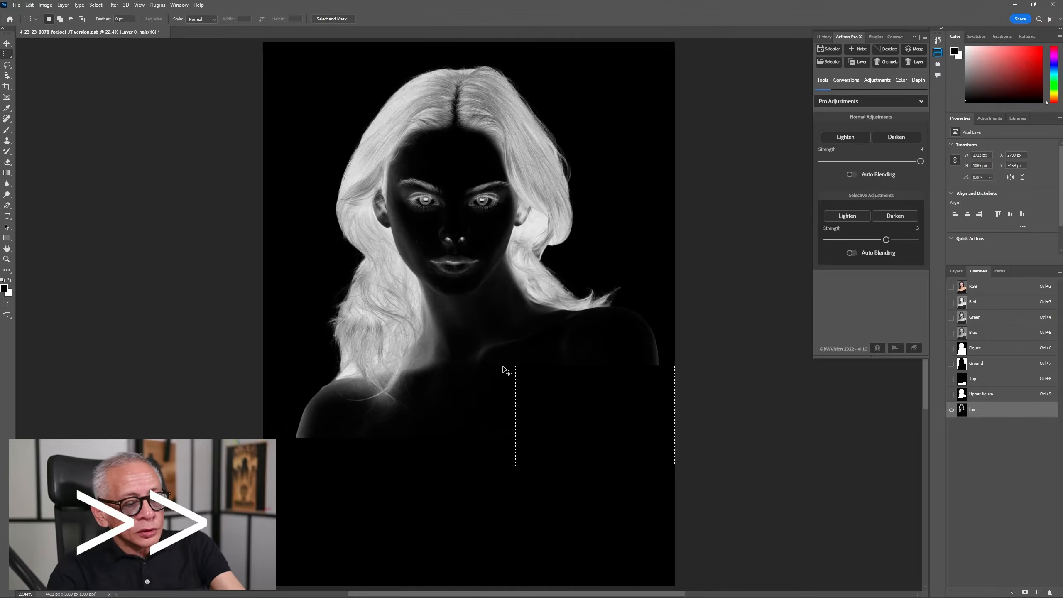
pyautogui.hotkey('ctrl', 'd')
# Step: Paint black over the grey skin of the shoulders and neck with a soft Overlay-mode brush at reduced opacity
pyautogui.hotkey('ctrl', '+')
pyautogui.press('b')
pyautogui.rightClick(273, 444)
pyautogui.click(274, 439)
pyautogui.moveTo(662, 409)
pyautogui.mouseDown()
pyautogui.moveTo(600, 375)
pyautogui.moveTo(490, 358)
pyautogui.mouseUp()
pyautogui.hotkey('ctrl', '+')
pyautogui.click(121, 19)
pyautogui.click(103, 132)
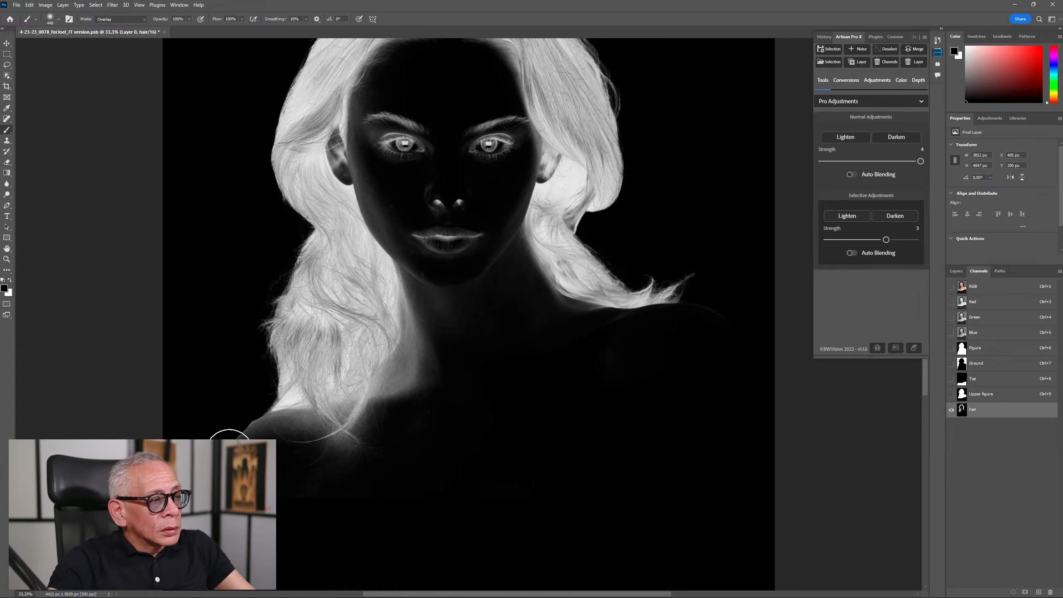
pyautogui.click(189, 19)
pyautogui.moveTo(171, 28); pyautogui.dragTo(173, 28)
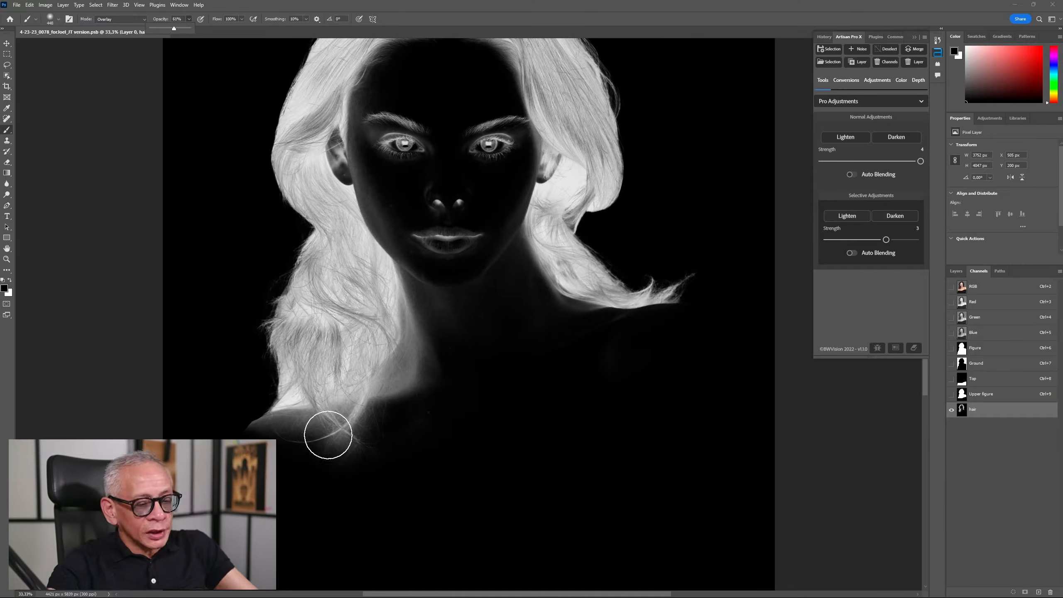
pyautogui.moveTo(301, 431)
pyautogui.mouseDown()
pyautogui.moveTo(323, 448)
pyautogui.moveTo(294, 437)
pyautogui.moveTo(422, 396)
pyautogui.moveTo(430, 308)
pyautogui.moveTo(423, 370)
pyautogui.moveTo(348, 434)
pyautogui.moveTo(596, 318)
pyautogui.moveTo(591, 327)
pyautogui.mouseUp()
pyautogui.scroll(2, 435, 461)
pyautogui.moveTo(435, 461)
pyautogui.mouseDown()
pyautogui.moveTo(427, 342)
pyautogui.moveTo(446, 300)
pyautogui.mouseUp()
pyautogui.scroll(2, 446, 300)
# Step: Black out the eyes, brows, nose and lips inside the face with the brush in Normal mode at 100% opacity
pyautogui.click(121, 18)
pyautogui.click(110, 28)
pyautogui.click(189, 19)
pyautogui.moveTo(190, 30); pyautogui.dragTo(208, 31)
pyautogui.moveTo(401, 236)
pyautogui.mouseDown()
pyautogui.moveTo(398, 261)
pyautogui.moveTo(433, 349)
pyautogui.moveTo(493, 262)
pyautogui.moveTo(465, 261)
pyautogui.mouseUp()
pyautogui.rightClick(465, 261)
pyautogui.moveTo(546, 283); pyautogui.dragTo(536, 283)
pyautogui.moveTo(390, 238); pyautogui.dragTo(373, 238)
# Step: Clean the grey remnants along the face and hairline with a larger black brush in Overlay mode
pyautogui.click(120, 19)
pyautogui.click(132, 132)
pyautogui.rightClick(408, 251)
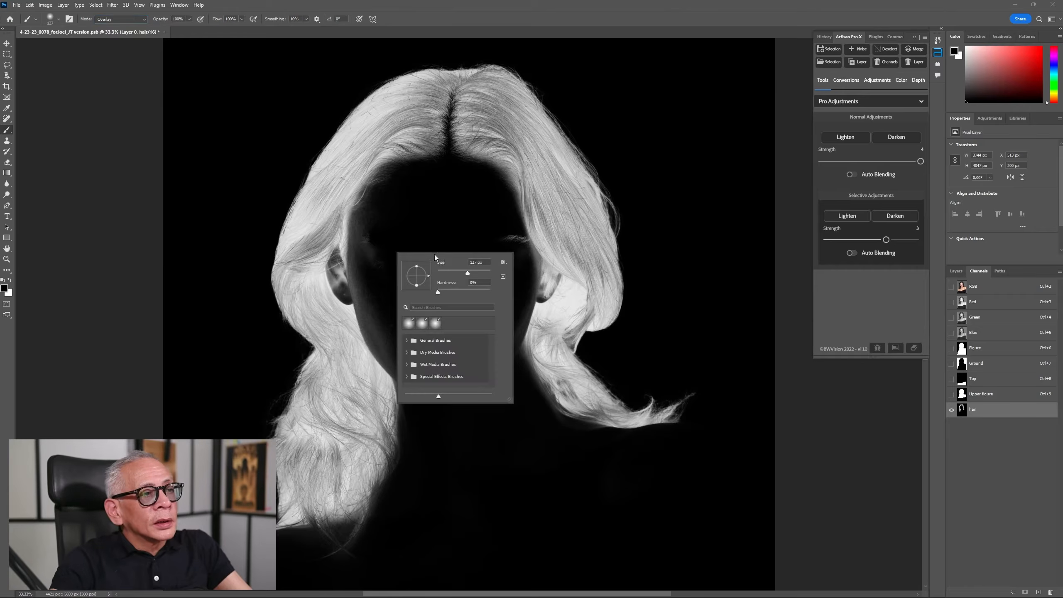
pyautogui.moveTo(468, 273); pyautogui.dragTo(485, 273)
pyautogui.moveTo(368, 226); pyautogui.dragTo(484, 266)
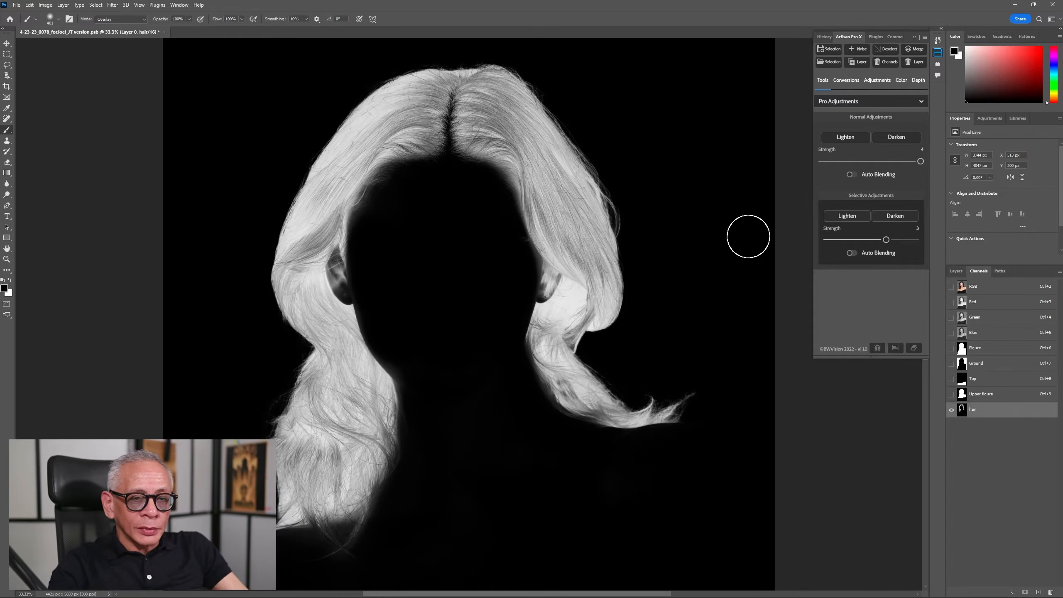
# Step: Load the hair channel as a selection and brighten the hair with normal Lighten at strength 2
pyautogui.click(830, 65)
pyautogui.click(569, 184)
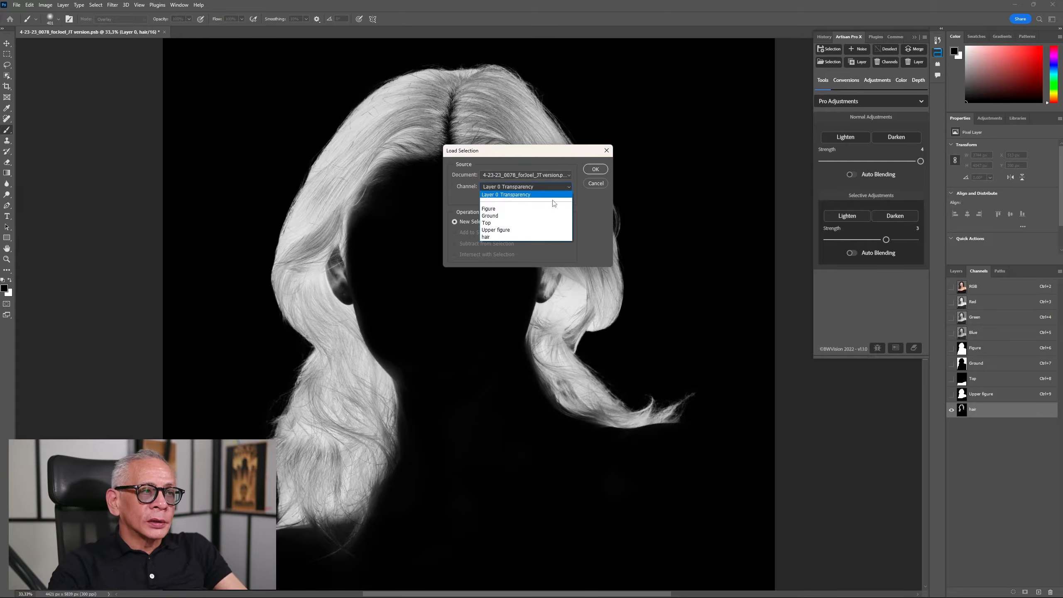
pyautogui.click(535, 237)
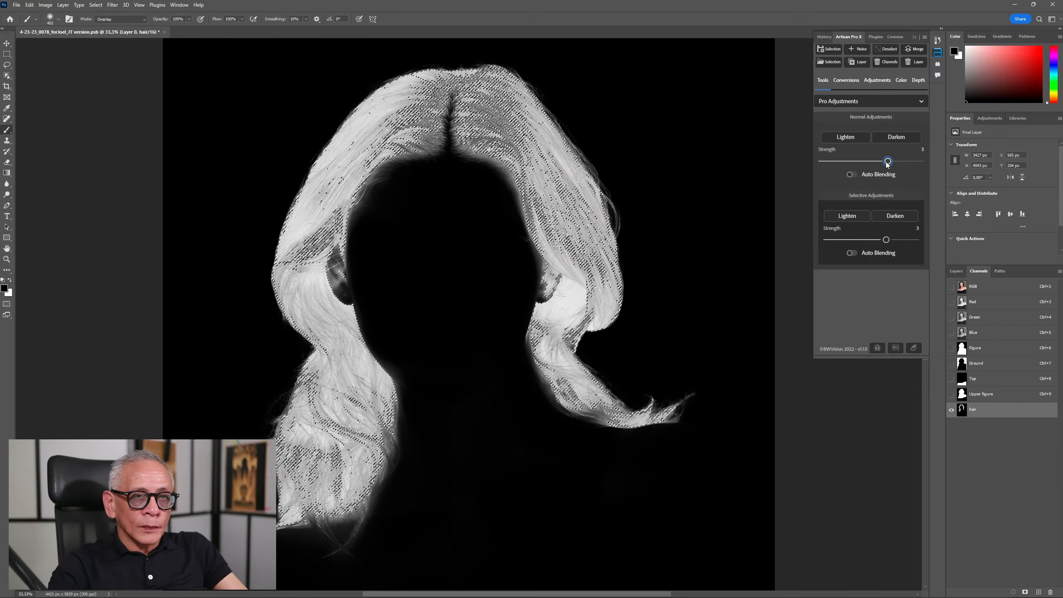
pyautogui.moveTo(887, 163); pyautogui.dragTo(855, 161)
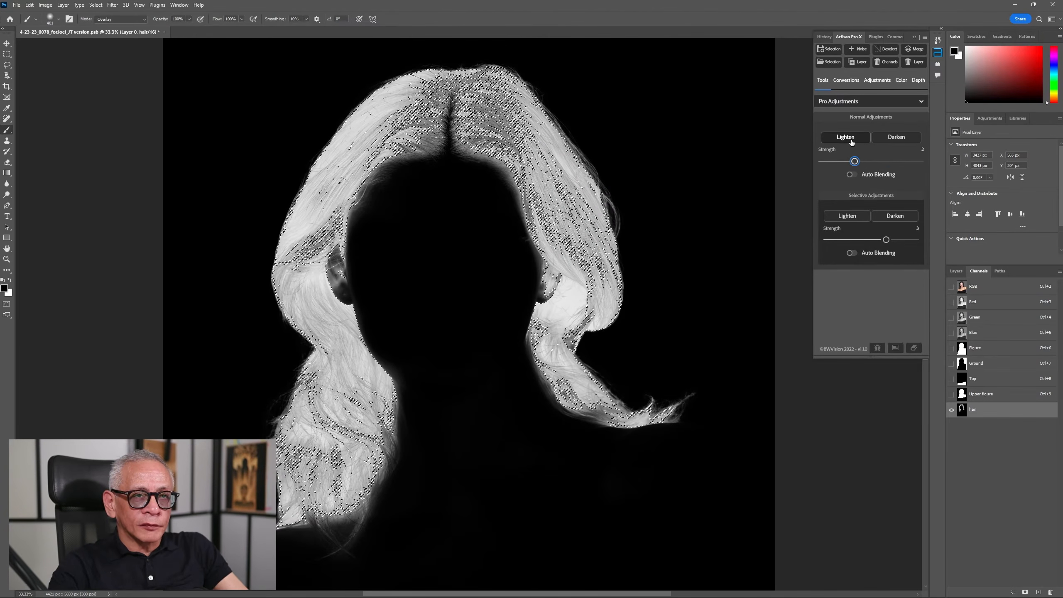
pyautogui.click(851, 142)
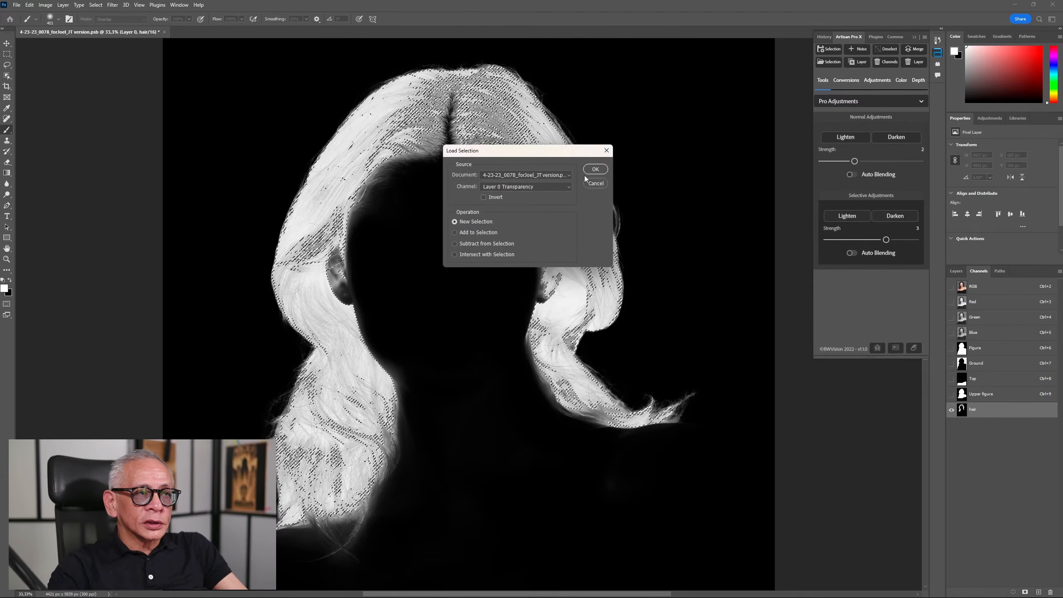
# Step: Reload the updated hair channel as a selection and apply normal Lighten at strength 2 again, repeating the pass once more
pyautogui.click(544, 186)
pyautogui.click(540, 235)
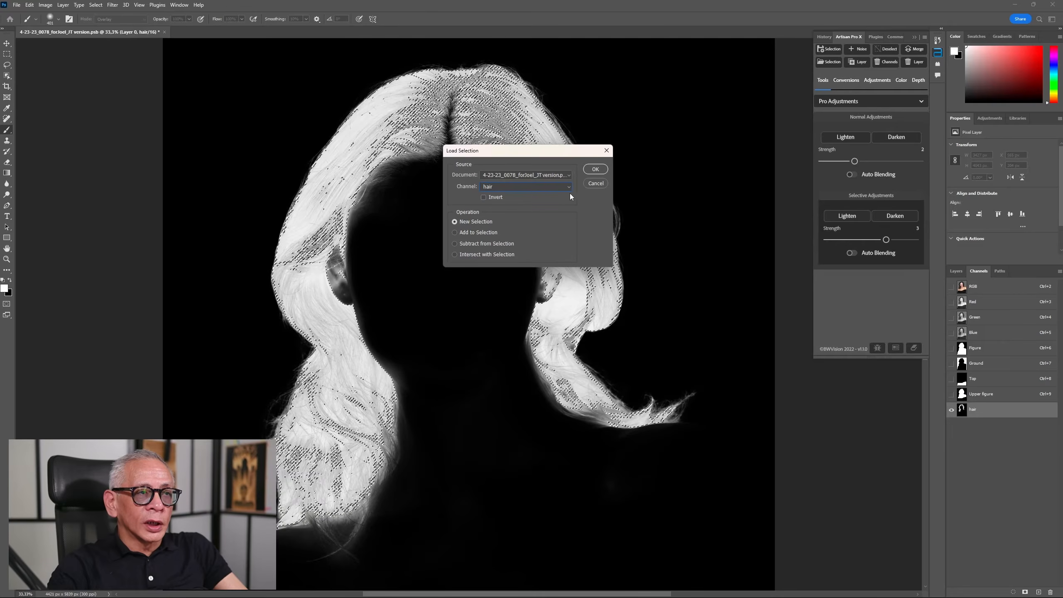
pyautogui.click(595, 168)
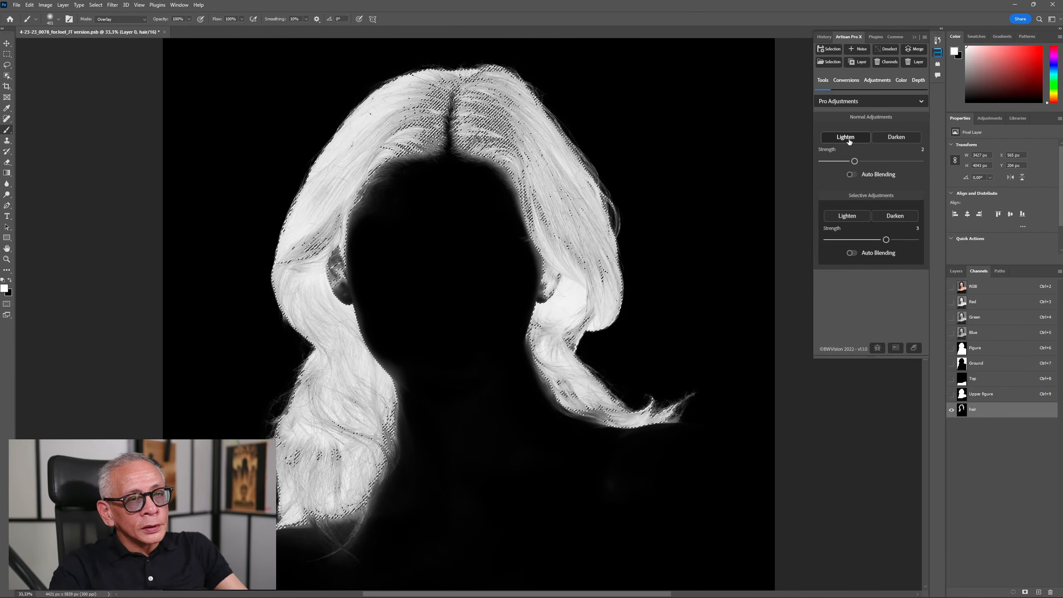
pyautogui.click(849, 141)
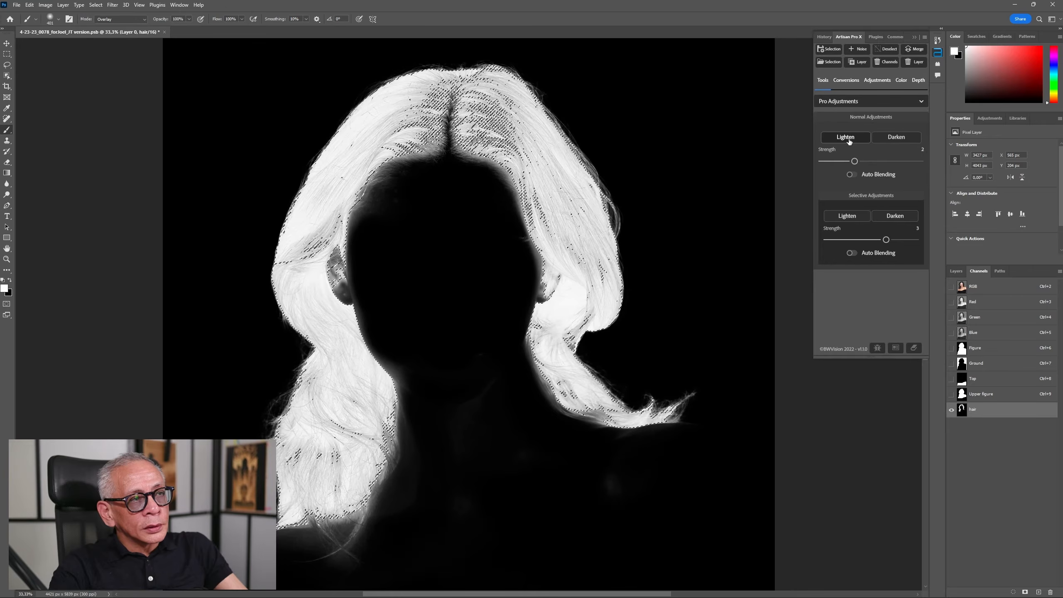
pyautogui.click(827, 62)
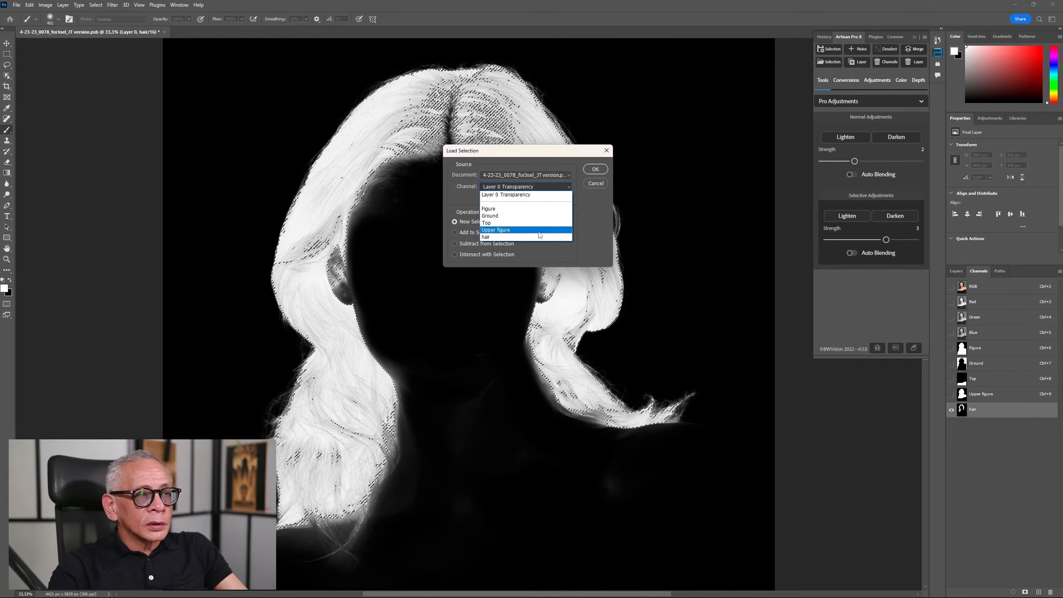
pyautogui.click(595, 169)
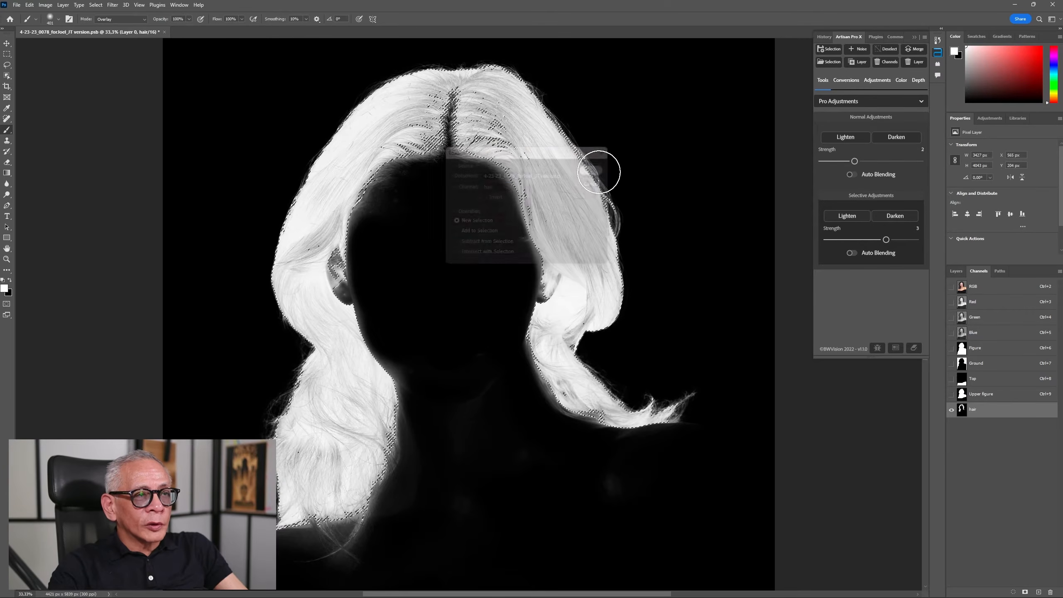
pyautogui.click(839, 137)
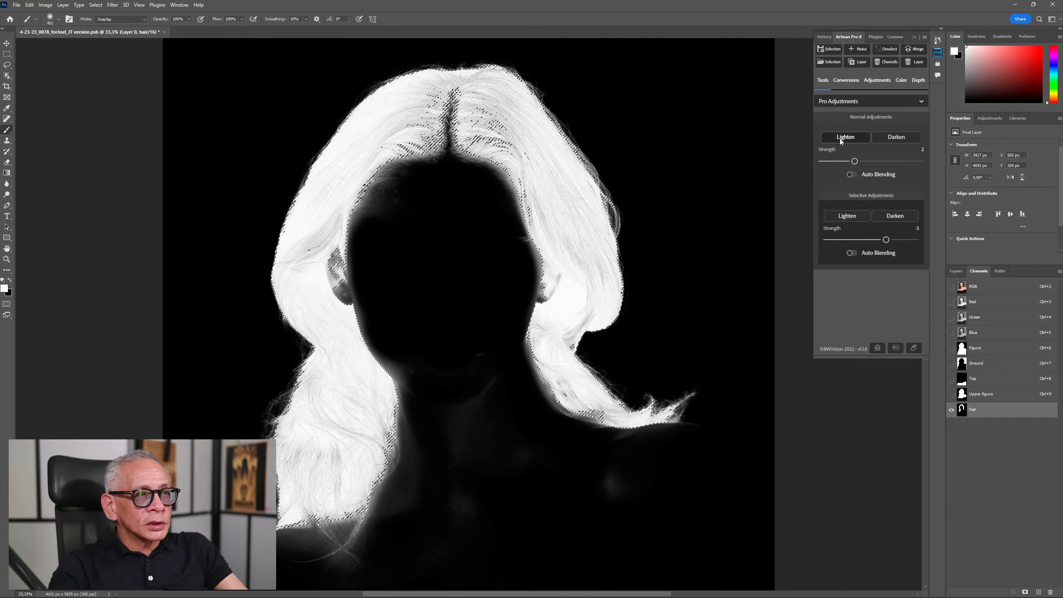
# Step: Deselect and paint black in Overlay mode over the grey residue on the neck, shoulders and around the lower hair ends
pyautogui.press('x')
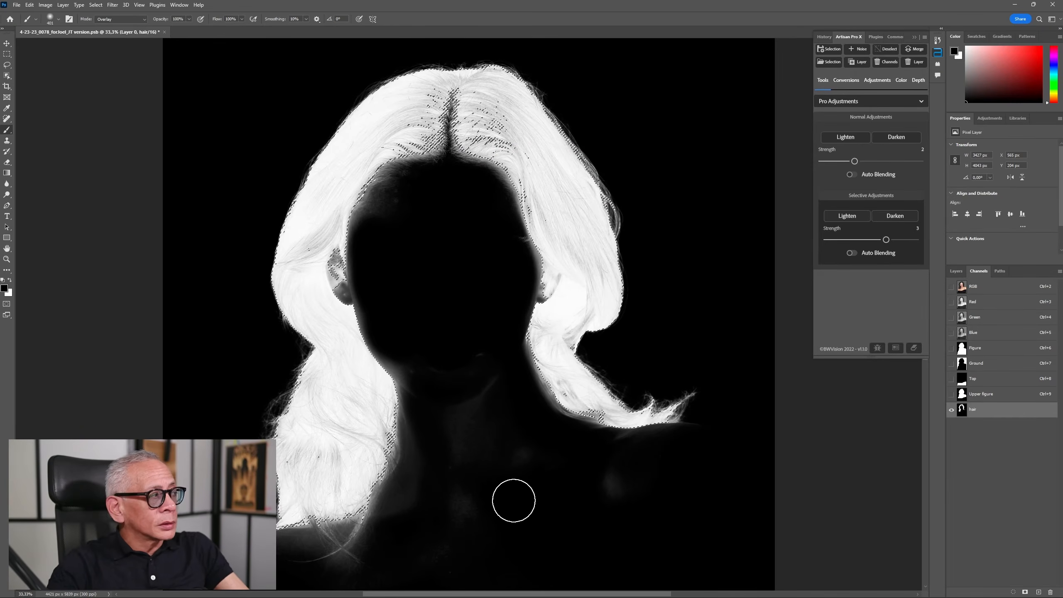
pyautogui.hotkey('ctrl', 'd')
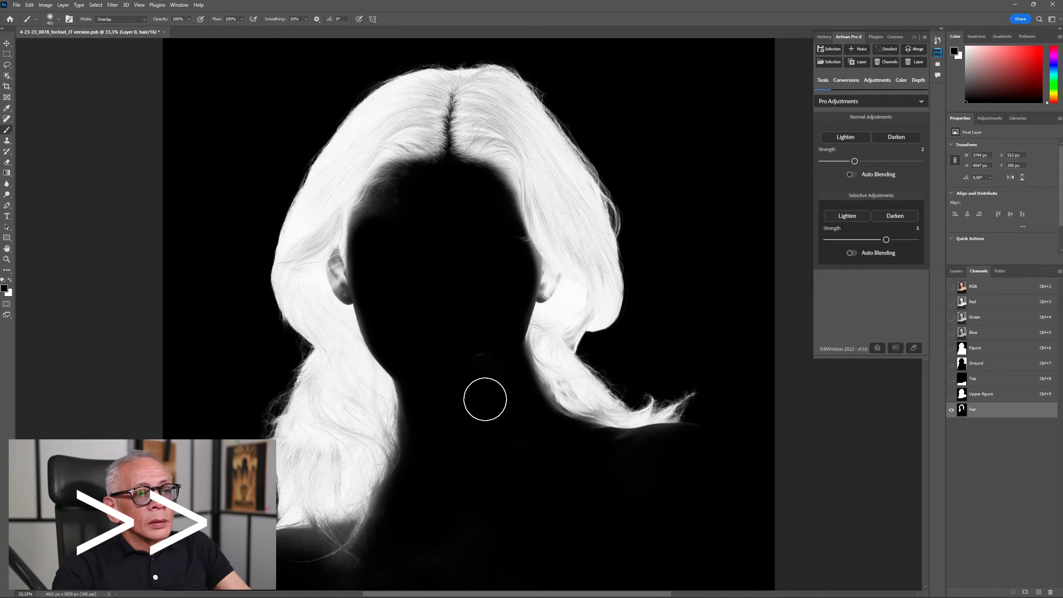
pyautogui.scroll(-3, 585, 520)
pyautogui.moveTo(325, 512); pyautogui.dragTo(297, 470)
pyautogui.scroll(4, 565, 443)
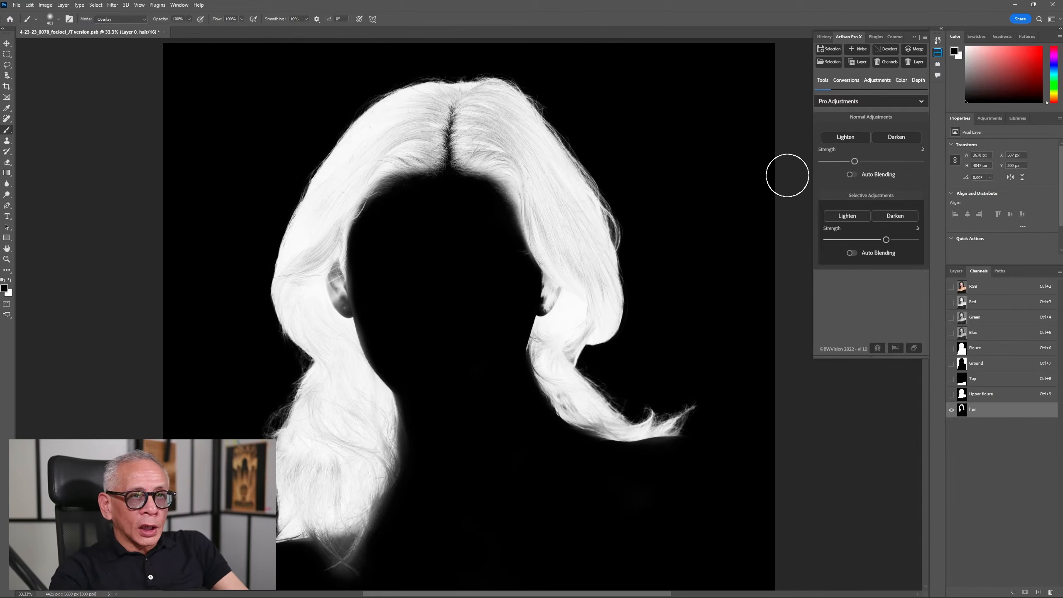
# Step: Load the hair channel as a selection and brighten the hair with selective Lighten at strength 3
pyautogui.click(833, 62)
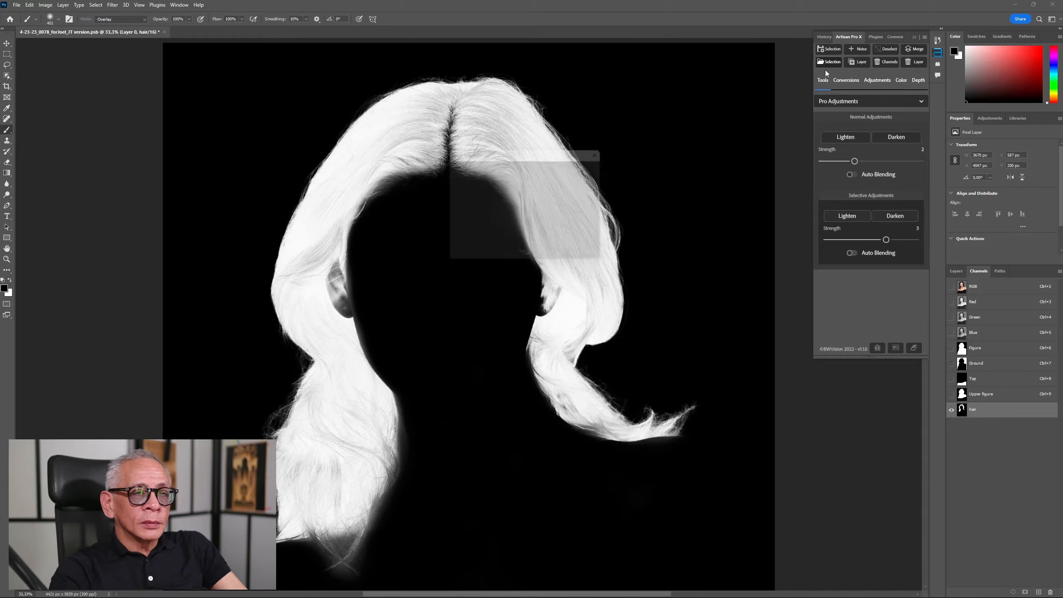
pyautogui.click(543, 186)
pyautogui.click(543, 237)
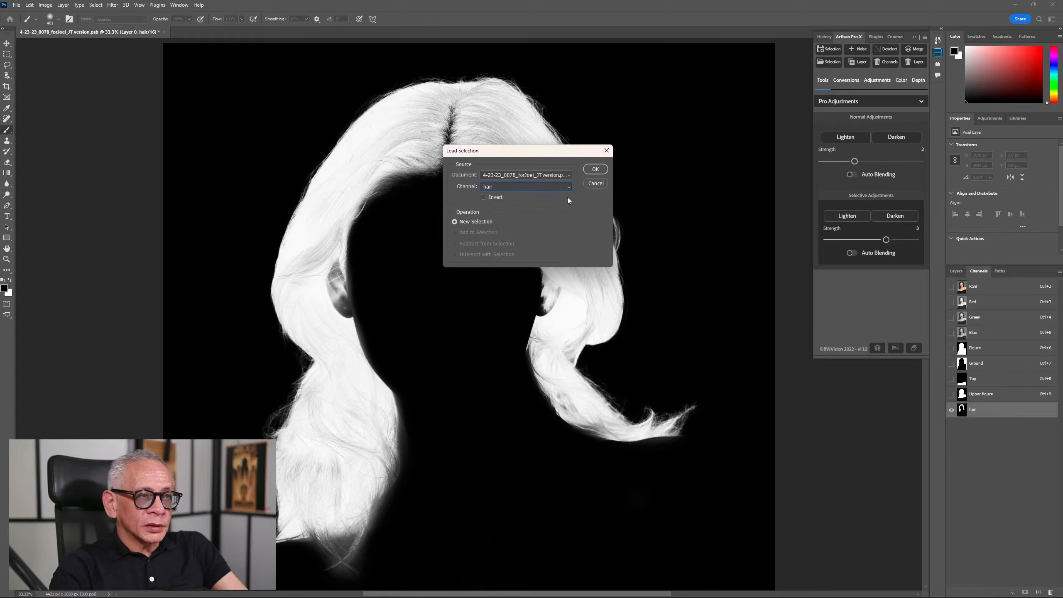
pyautogui.click(596, 168)
pyautogui.click(849, 217)
# Step: Reload the hair channel as a selection, apply selective Lighten at strength 2, and deselect
pyautogui.click(833, 63)
pyautogui.click(569, 185)
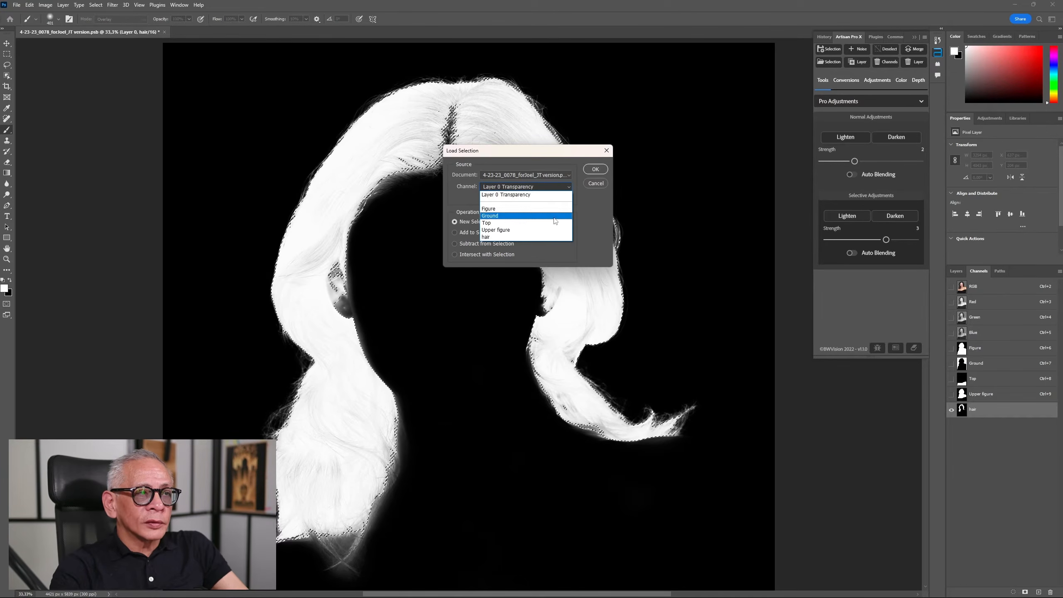
pyautogui.click(543, 237)
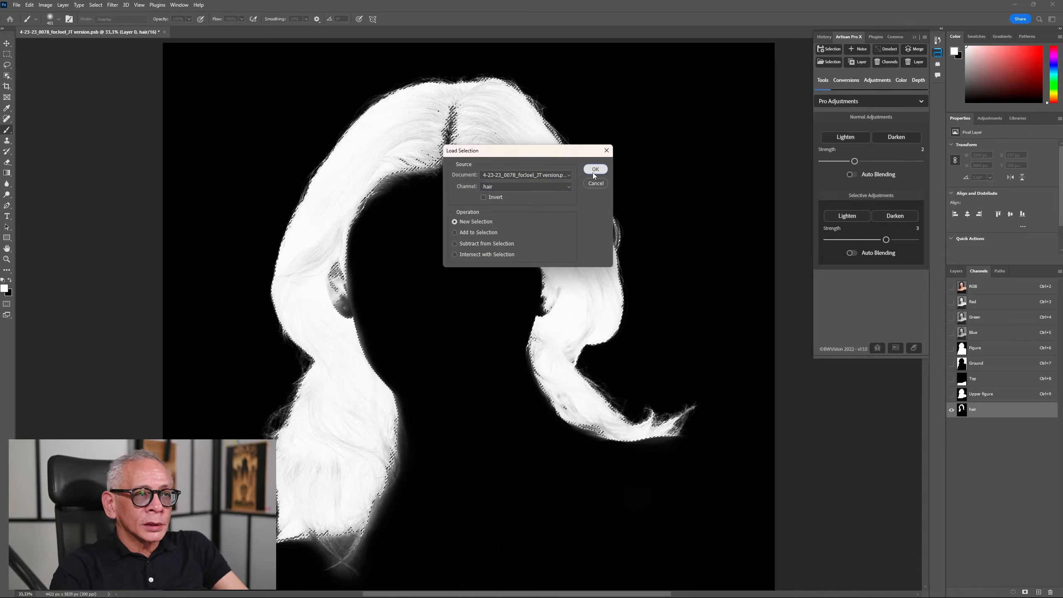
pyautogui.click(594, 169)
pyautogui.moveTo(864, 240); pyautogui.dragTo(856, 239)
pyautogui.click(845, 221)
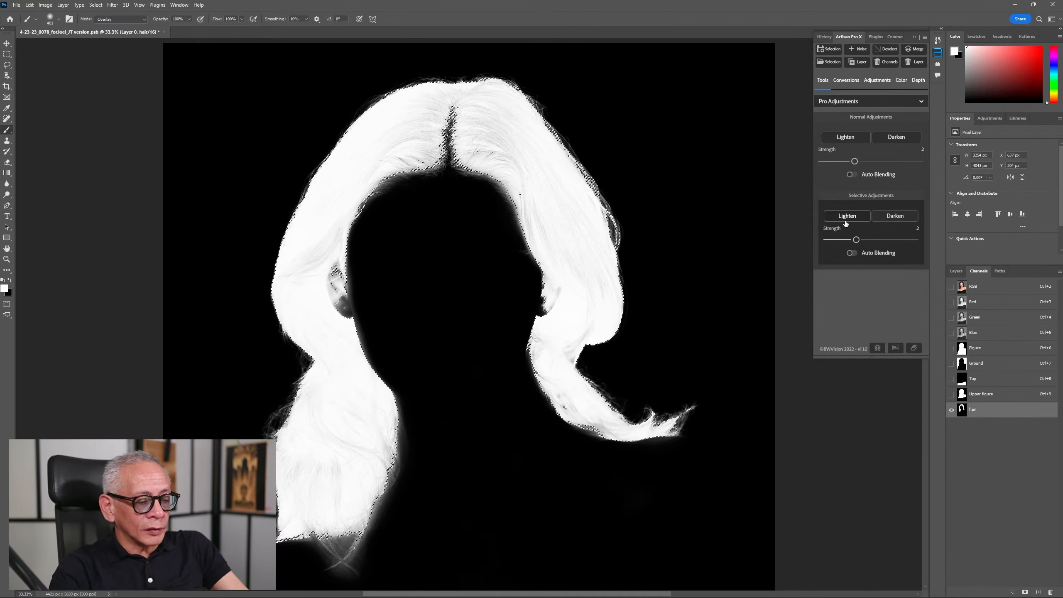
pyautogui.hotkey('ctrl', 'd')
# Step: Switch the brush colour to black and set its opacity to 55%
pyautogui.scroll(-1, 647, 299)
pyautogui.press('x')
pyautogui.press('5')
pyautogui.press('5')
pyautogui.scroll(-2, 727, 413)
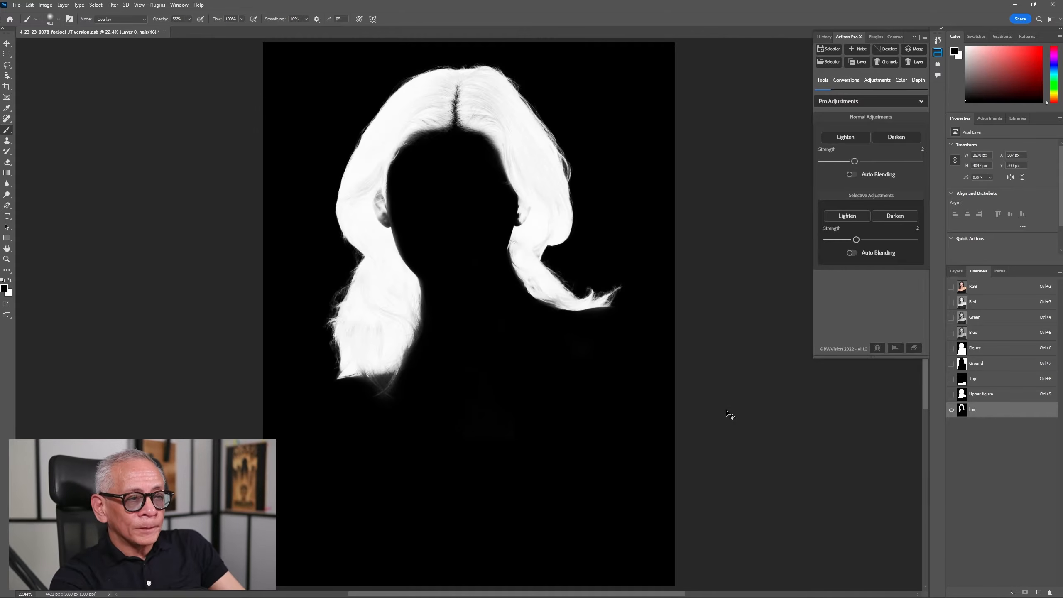
# Step: Review the finished Figure, Ground, Top, Upper figure and hair channel masks one after another
pyautogui.click(979, 350)
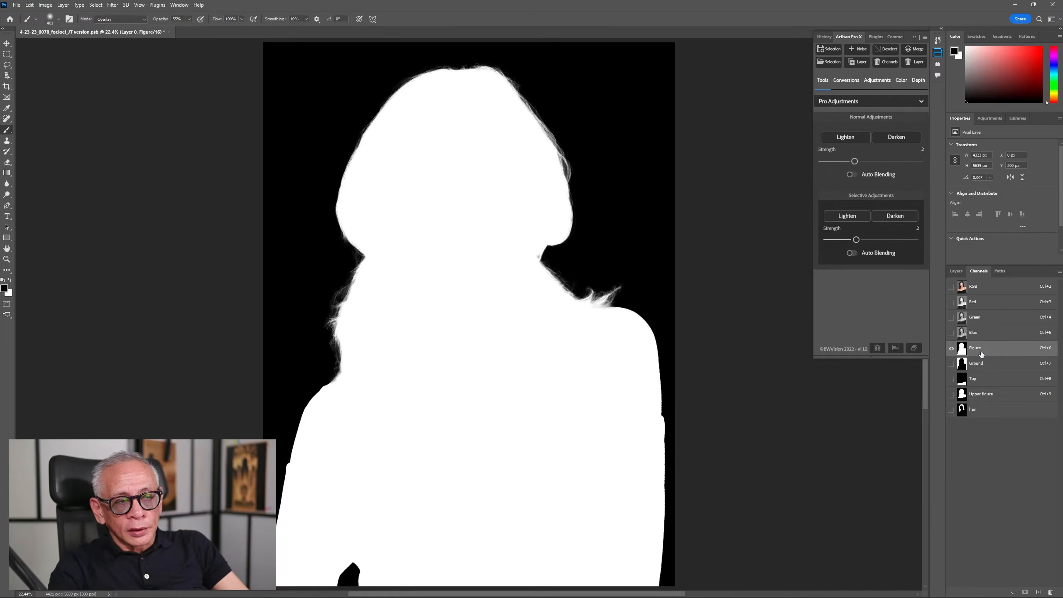
pyautogui.click(988, 364)
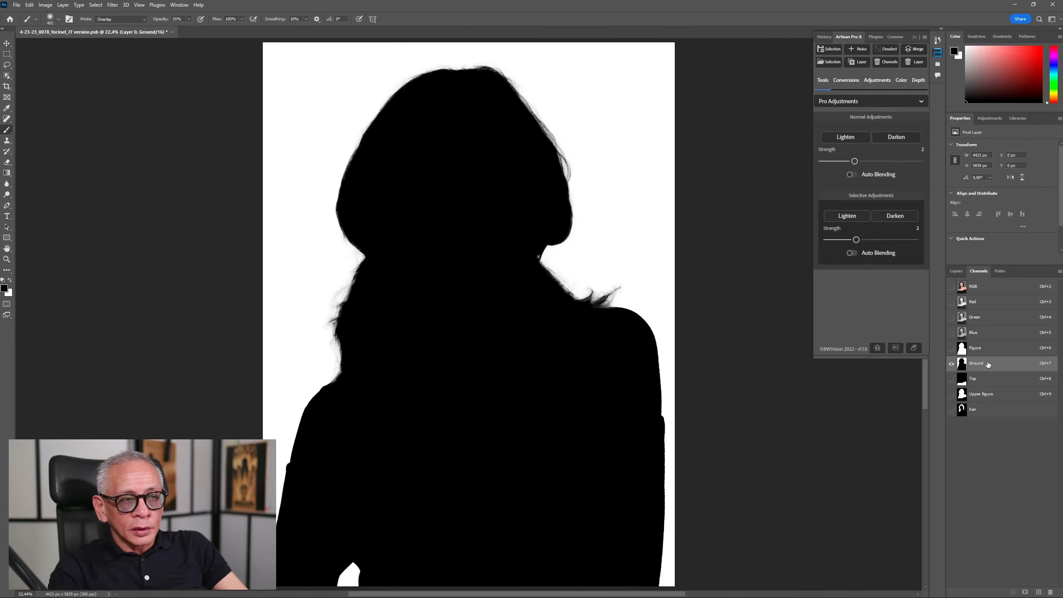
pyautogui.click(989, 380)
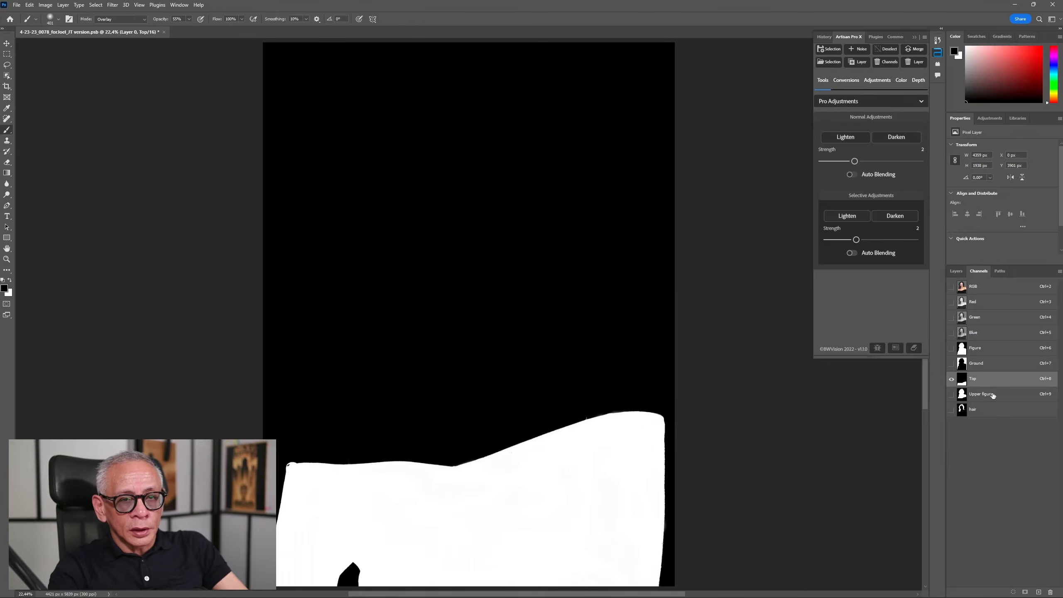
pyautogui.click(993, 395)
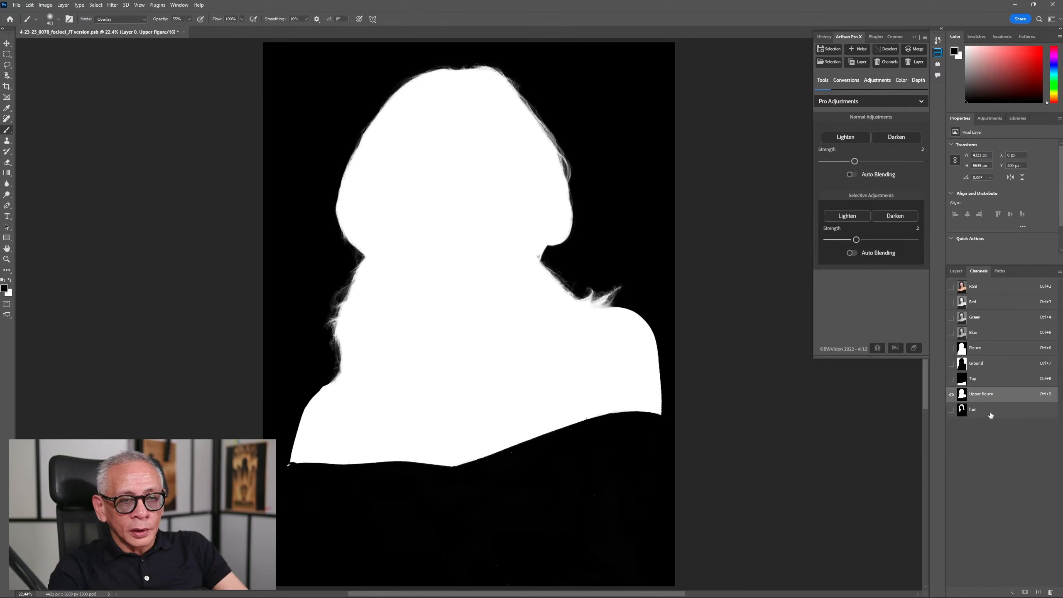
pyautogui.click(990, 413)
# Step: Generate the full Lights luminosity masks from the RGB composite and compare the Lights1 and Lights2 channels
pyautogui.click(975, 292)
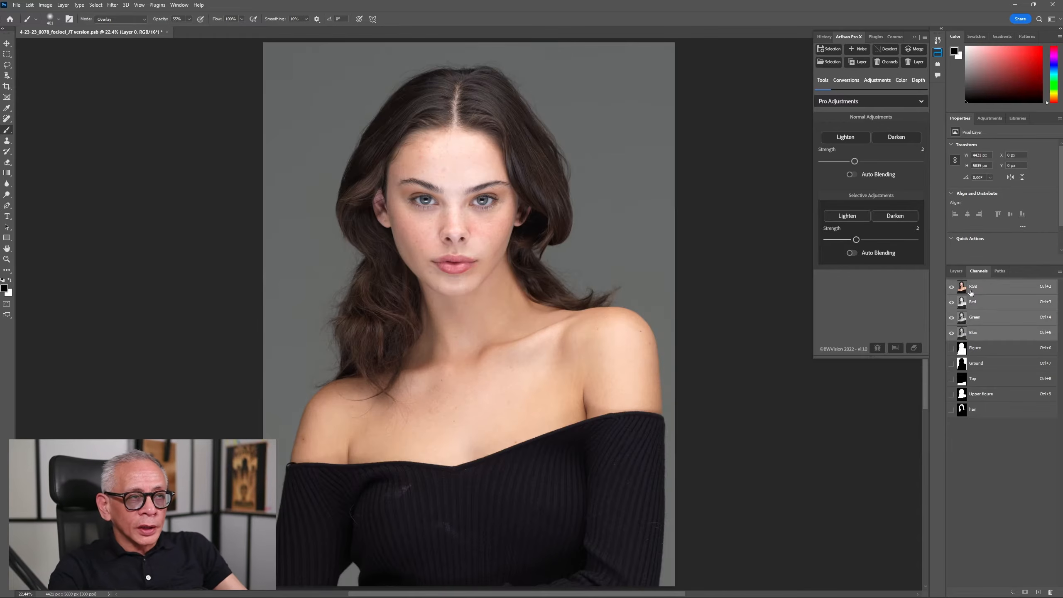
pyautogui.click(841, 101)
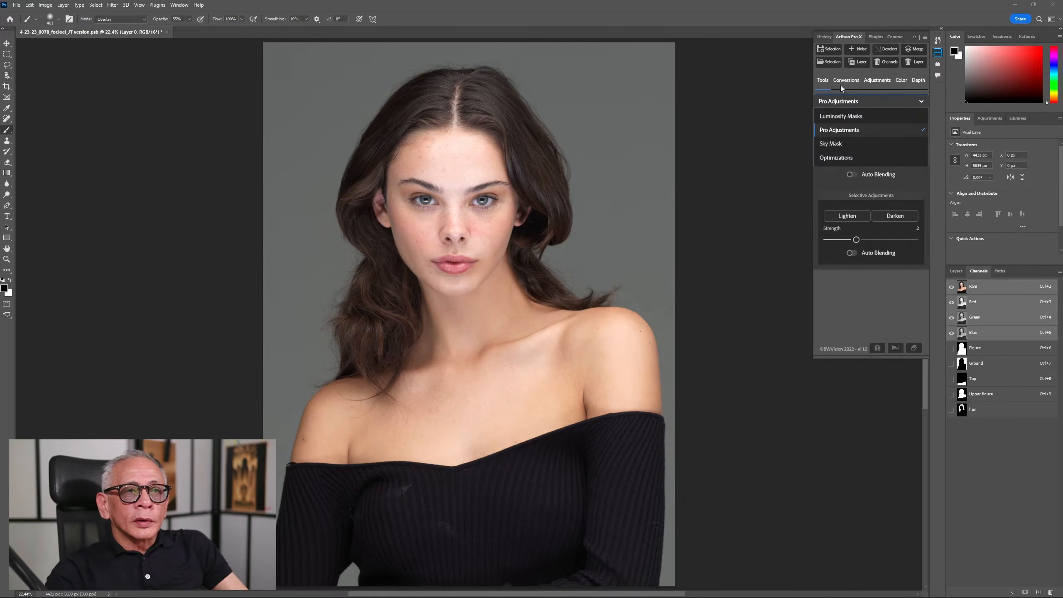
pyautogui.click(841, 116)
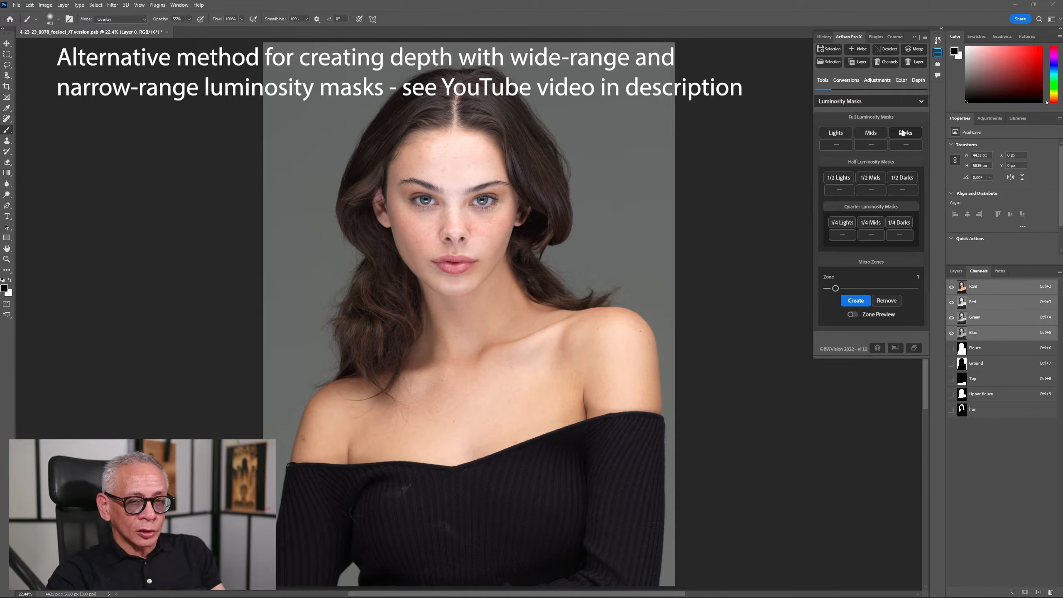
pyautogui.click(839, 136)
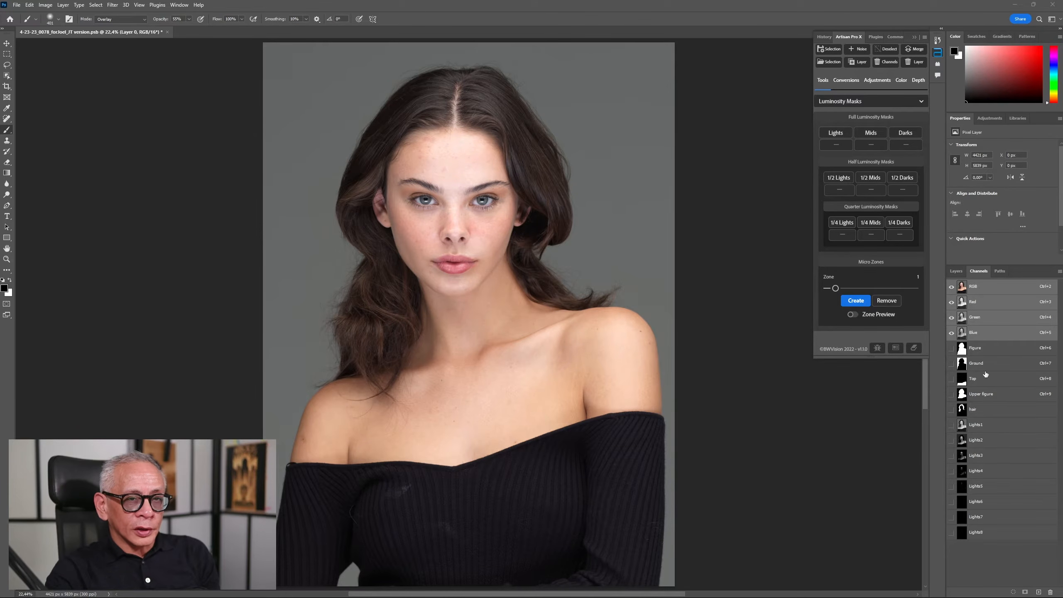
pyautogui.click(979, 425)
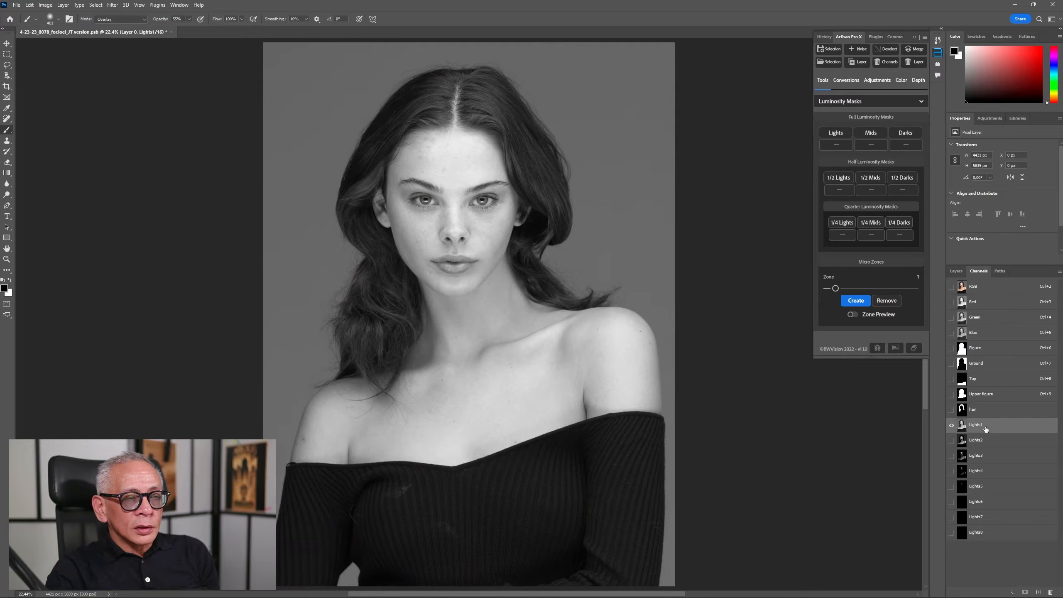
pyautogui.click(985, 444)
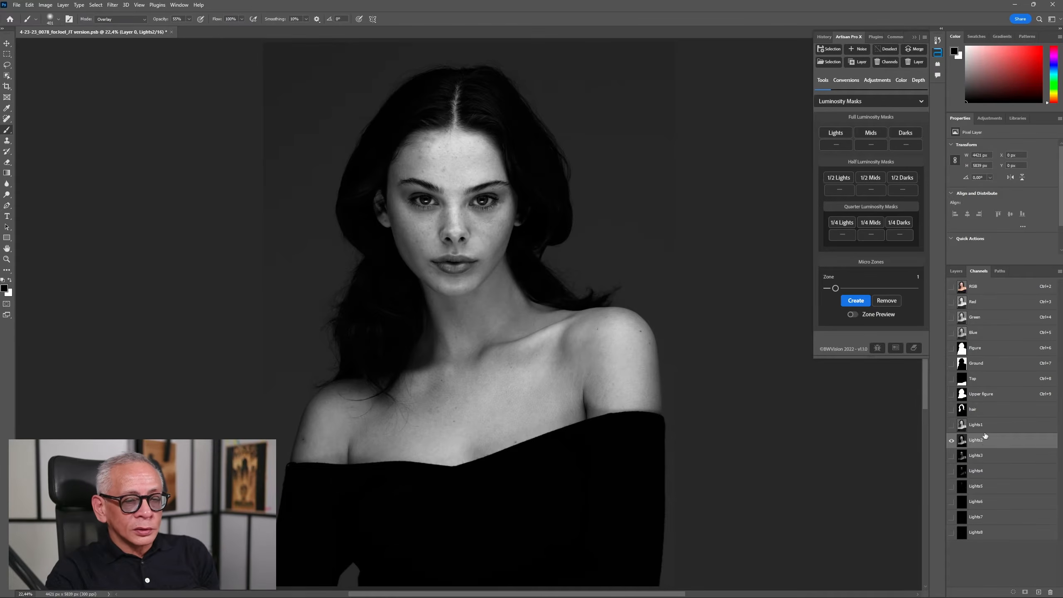
# Step: Generate the half Lights luminosity masks and display the Lights1.5 channel
pyautogui.click(985, 427)
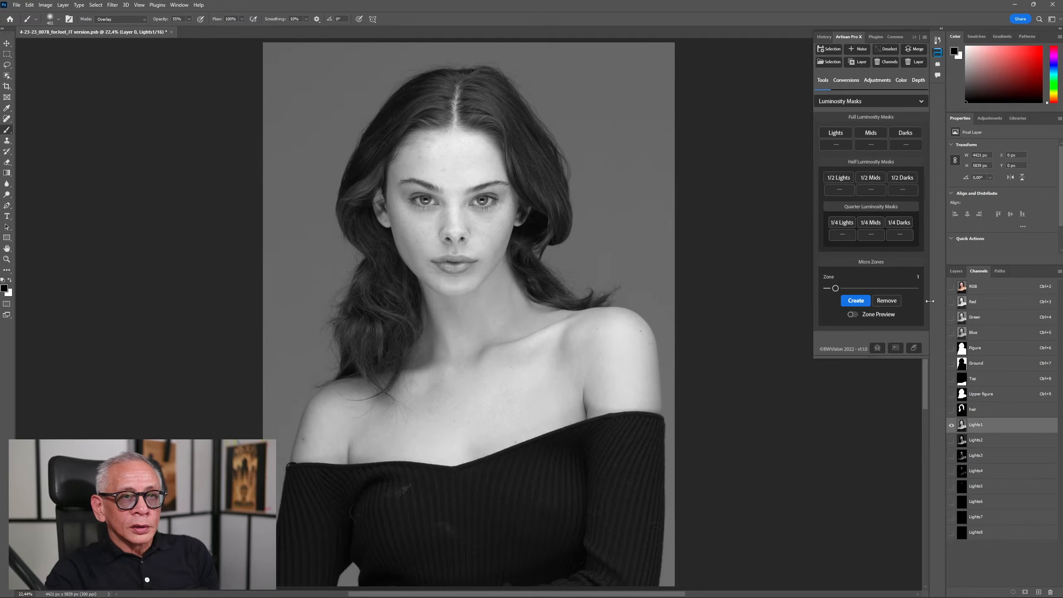
pyautogui.click(839, 177)
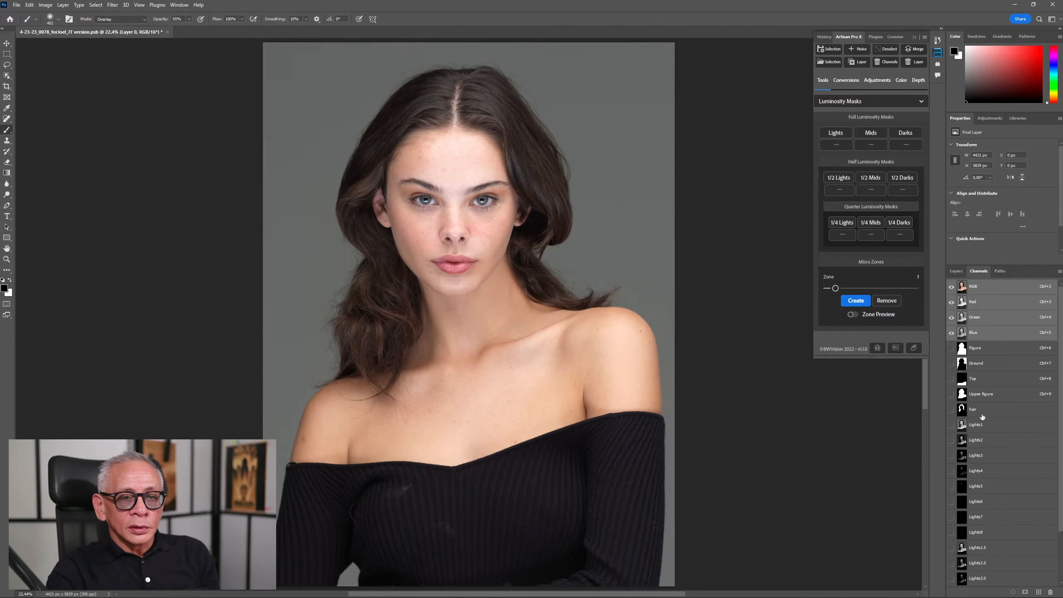
pyautogui.click(992, 548)
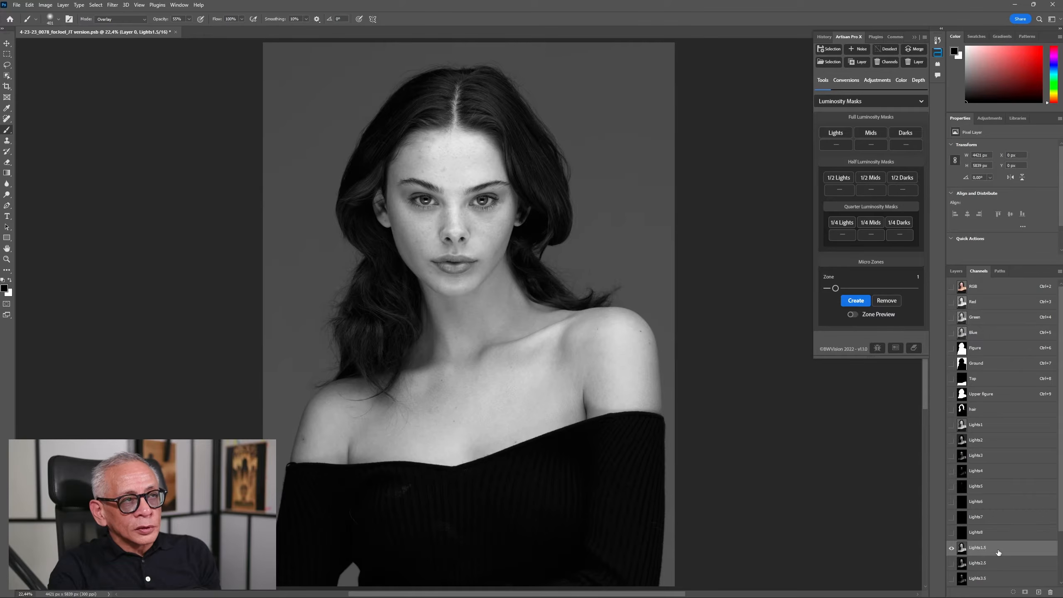
# Step: Duplicate the Lights1.5 channel as "Lights1.5 Hair highlight" and remove the generated Lights masks
pyautogui.rightClick(998, 551)
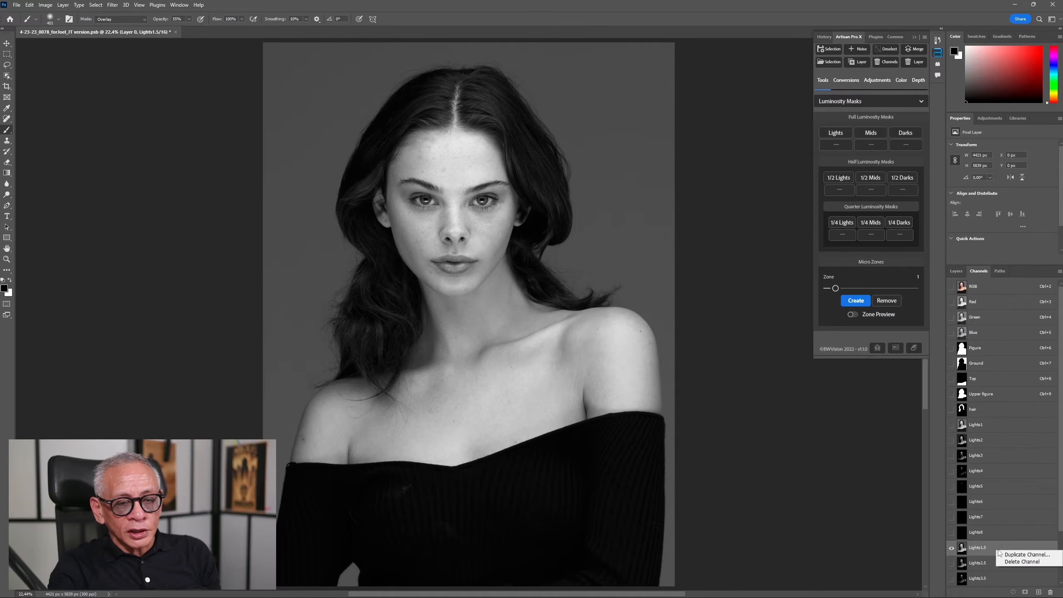
pyautogui.click(1021, 554)
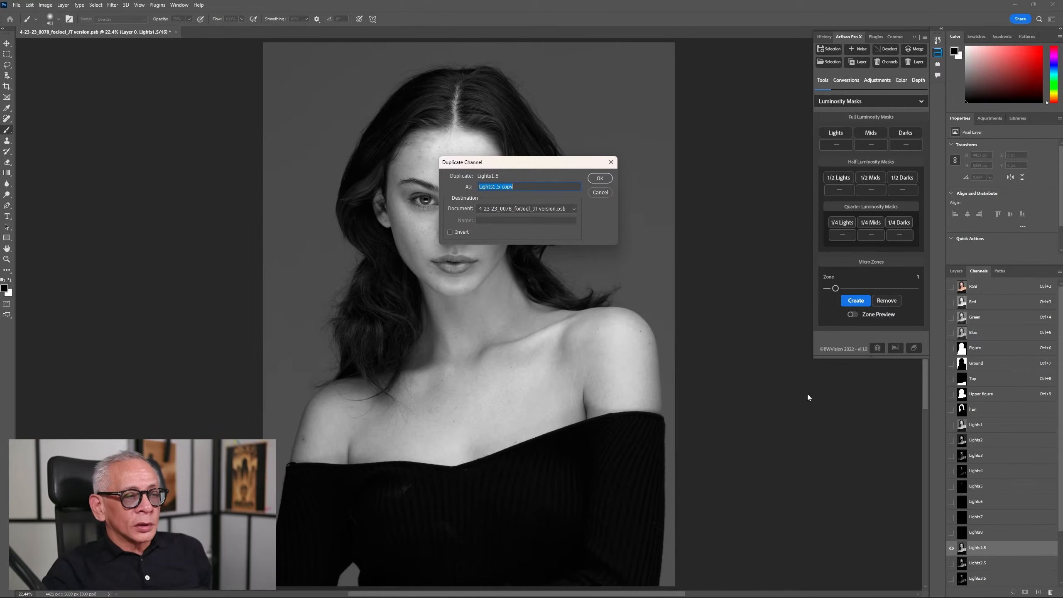
pyautogui.press('Right')
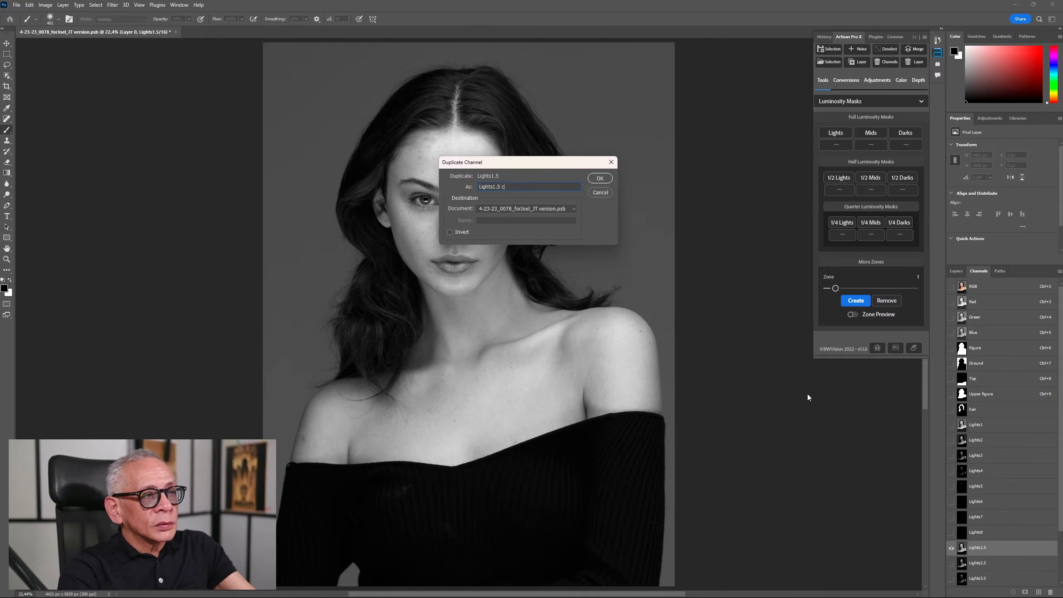
pyautogui.write('Hal')
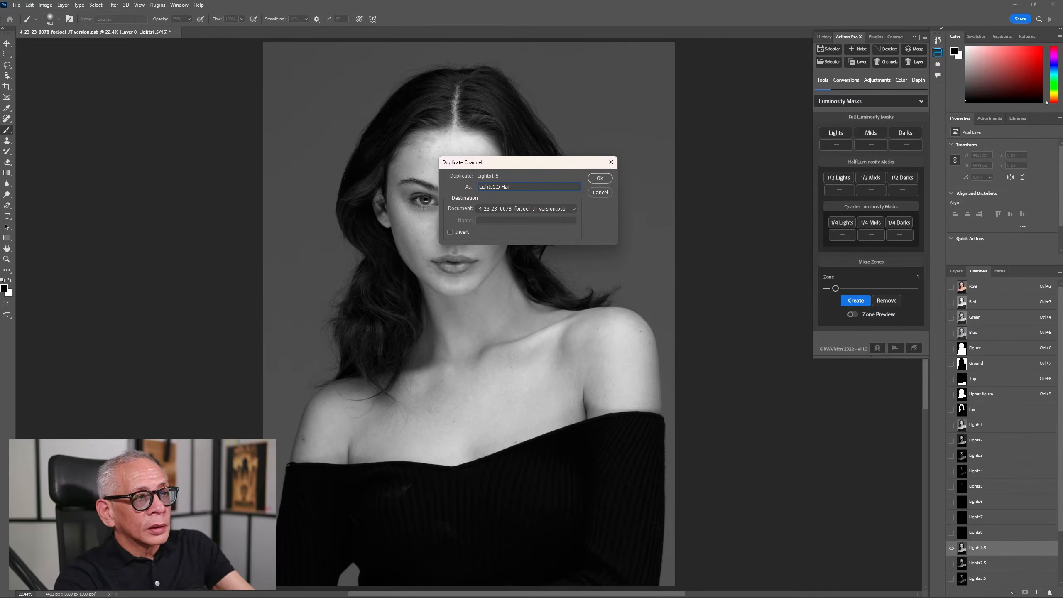
pyautogui.click(842, 192)
# Step: Generate the full Lights masks from the RGB composite and compare the Lights3 channel with Lights2
pyautogui.click(984, 292)
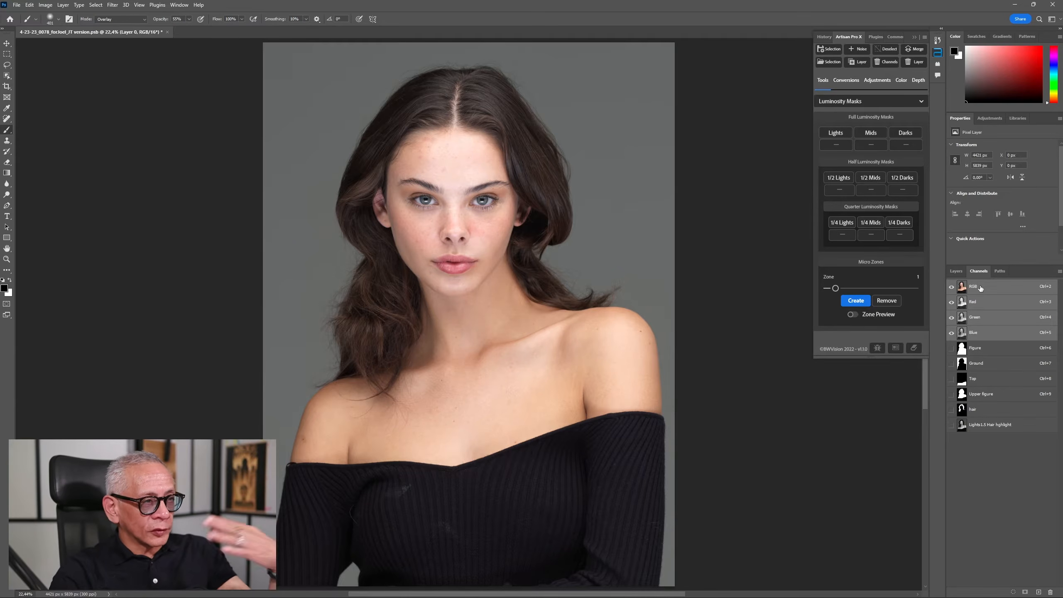
pyautogui.click(836, 133)
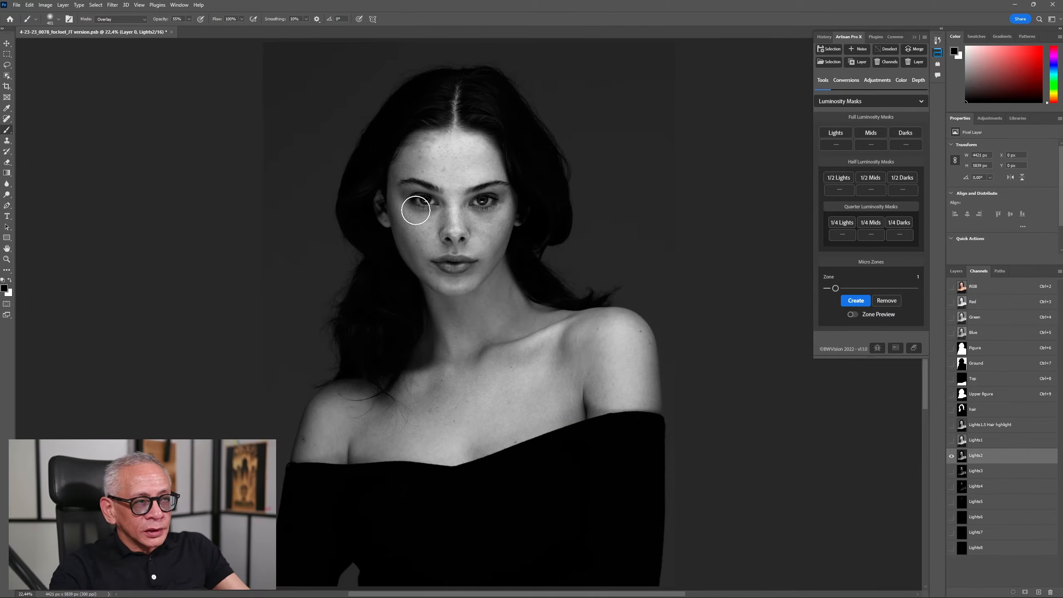
pyautogui.click(998, 471)
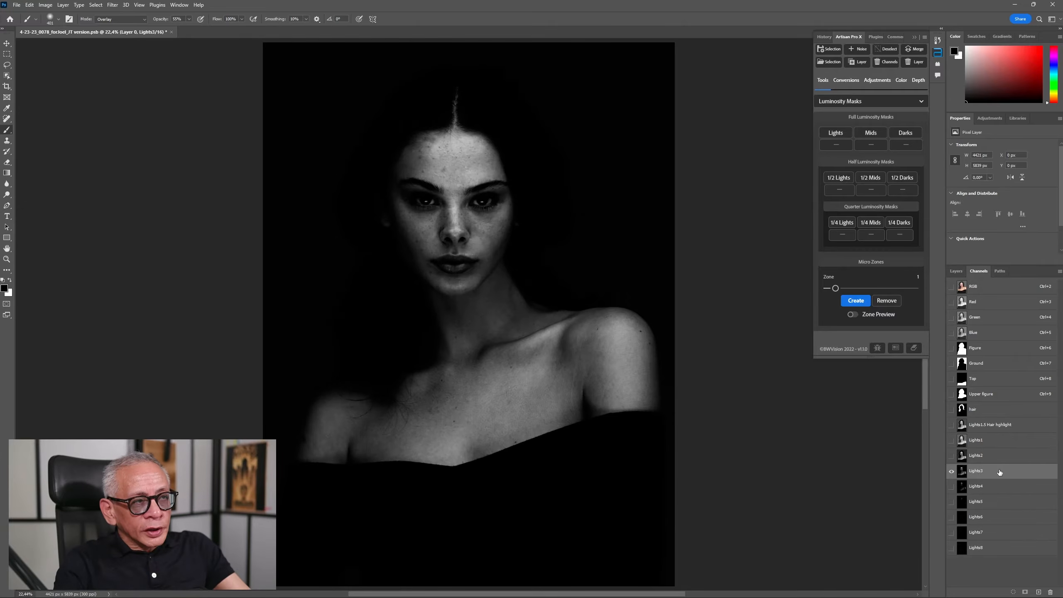
pyautogui.click(995, 456)
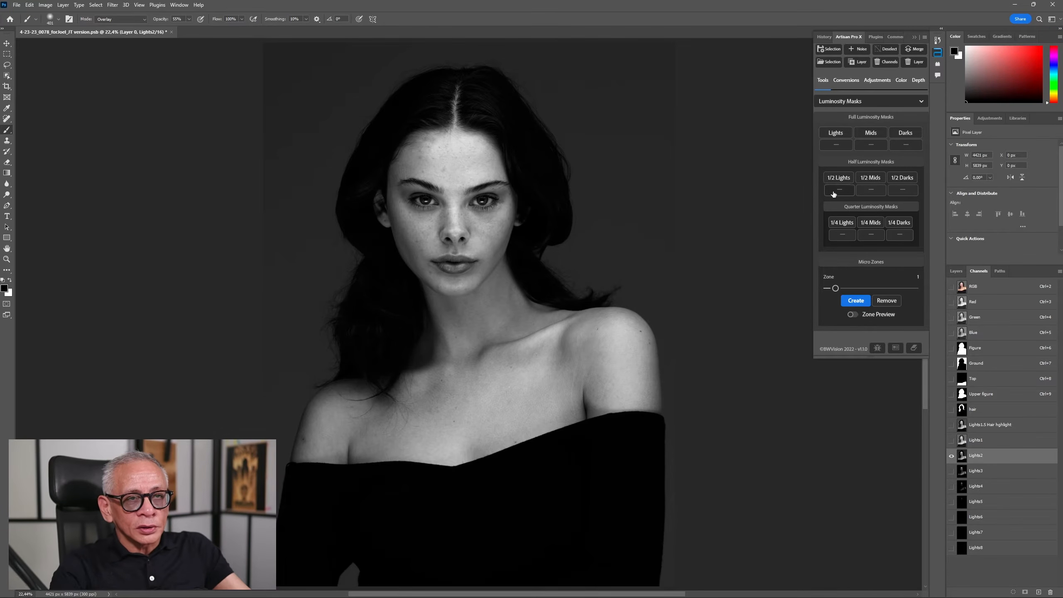
# Step: Replace the full Lights masks with the half Lights set and display the Lights2.5 channel
pyautogui.click(836, 145)
pyautogui.click(838, 179)
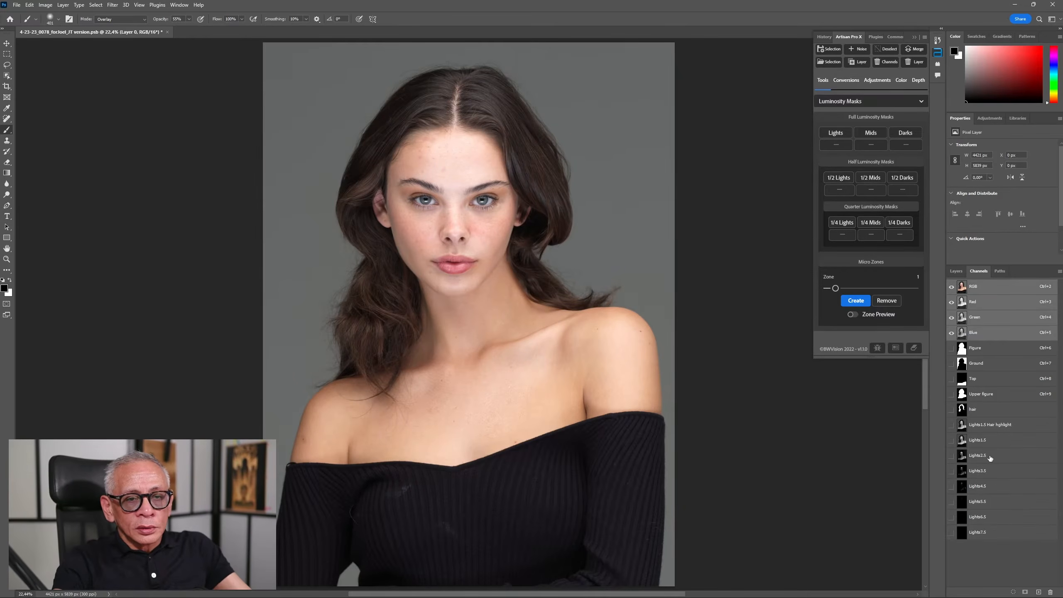
pyautogui.click(990, 458)
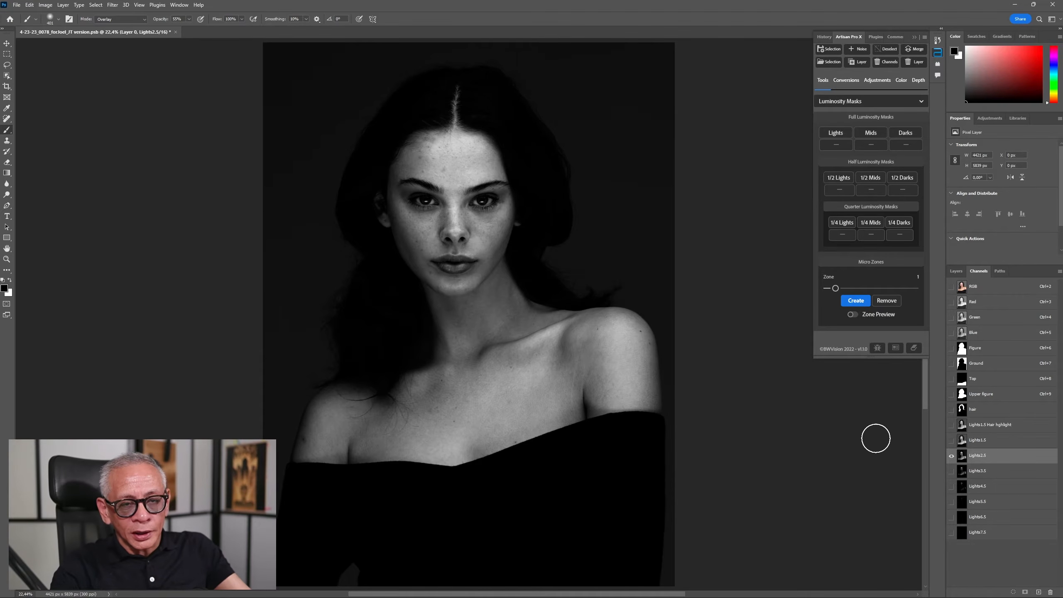
# Step: Duplicate the Lights2.5 channel as "Lights2.5 wide range face body" and clear the generated half Lights masks
pyautogui.rightClick(998, 459)
pyautogui.click(1021, 461)
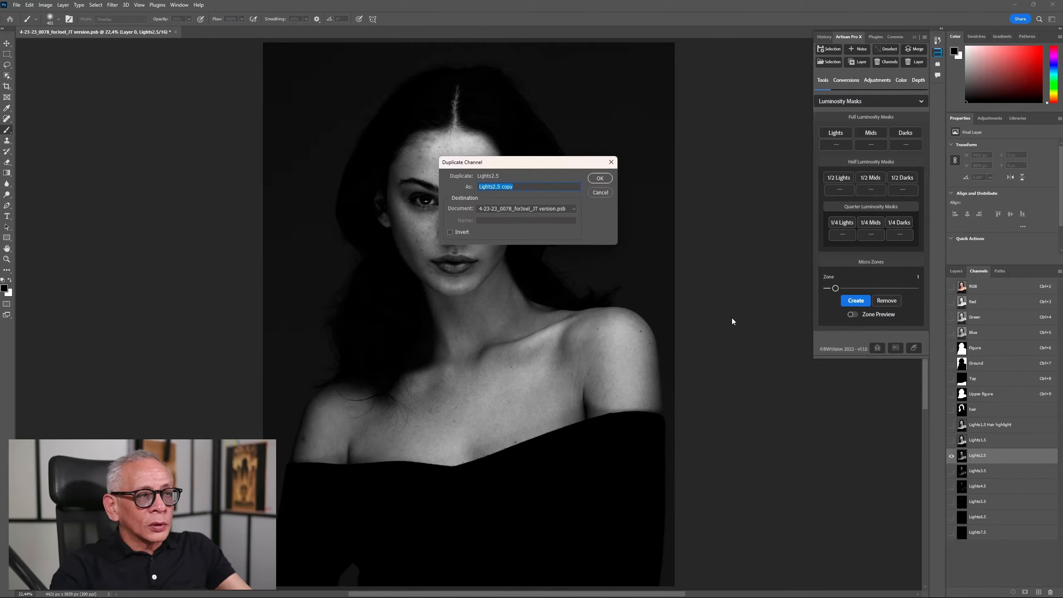
pyautogui.write('Lights2.5 wide ran')
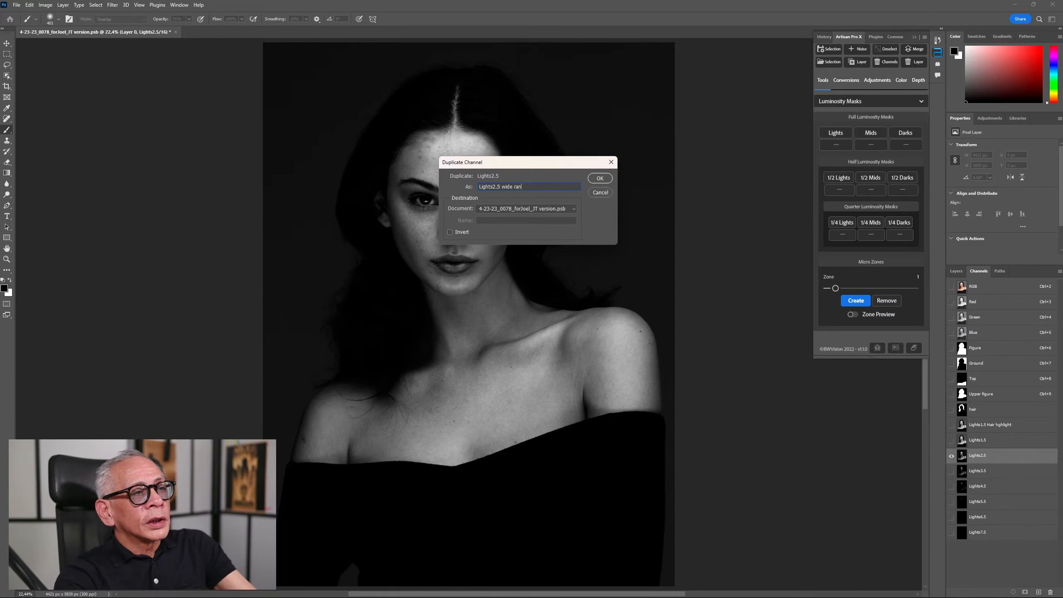
pyautogui.write('ge face body')
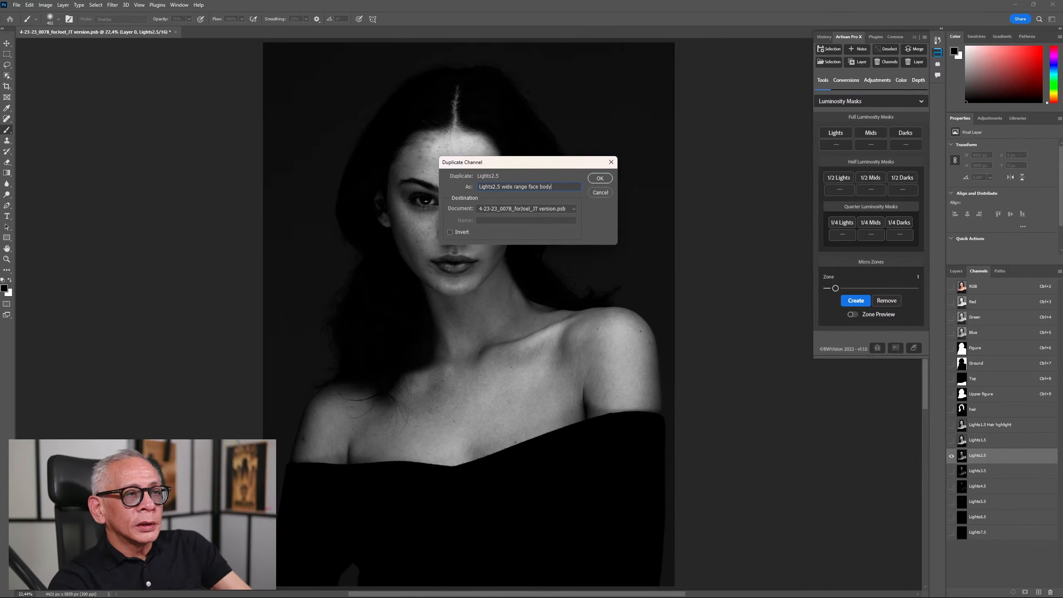
pyautogui.press('Return')
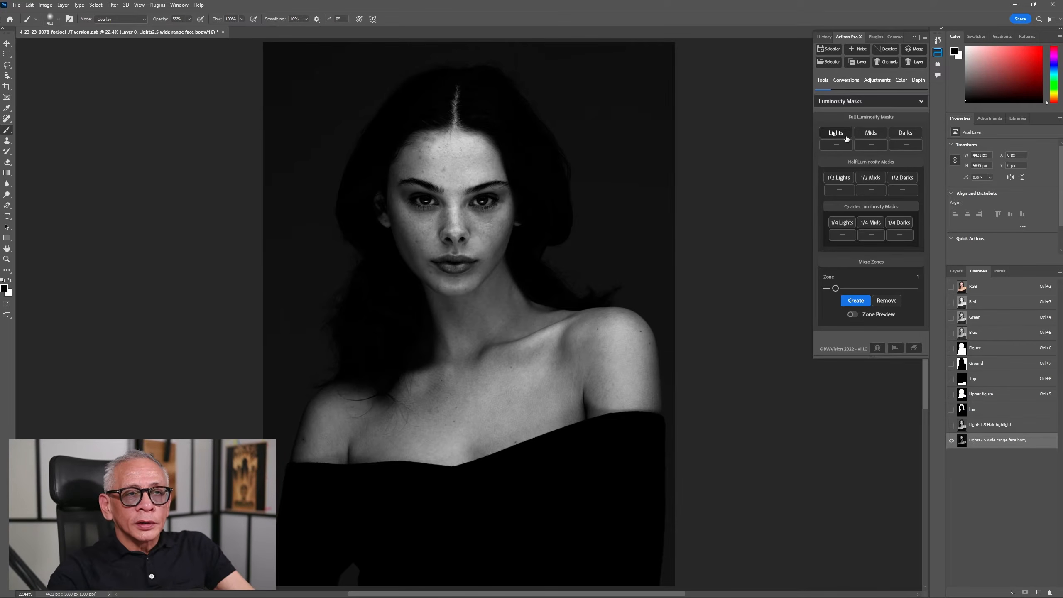
# Step: Generate the full Lights masks again and inspect Lights2, Lights3 and Lights4 for a narrower highlight range
pyautogui.click(835, 134)
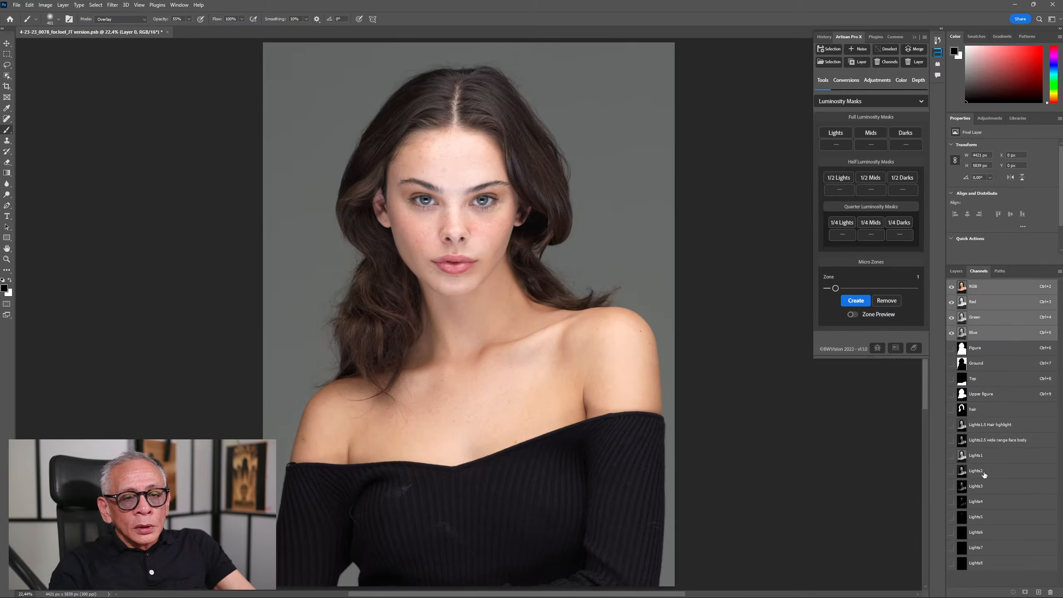
pyautogui.click(983, 471)
pyautogui.click(989, 487)
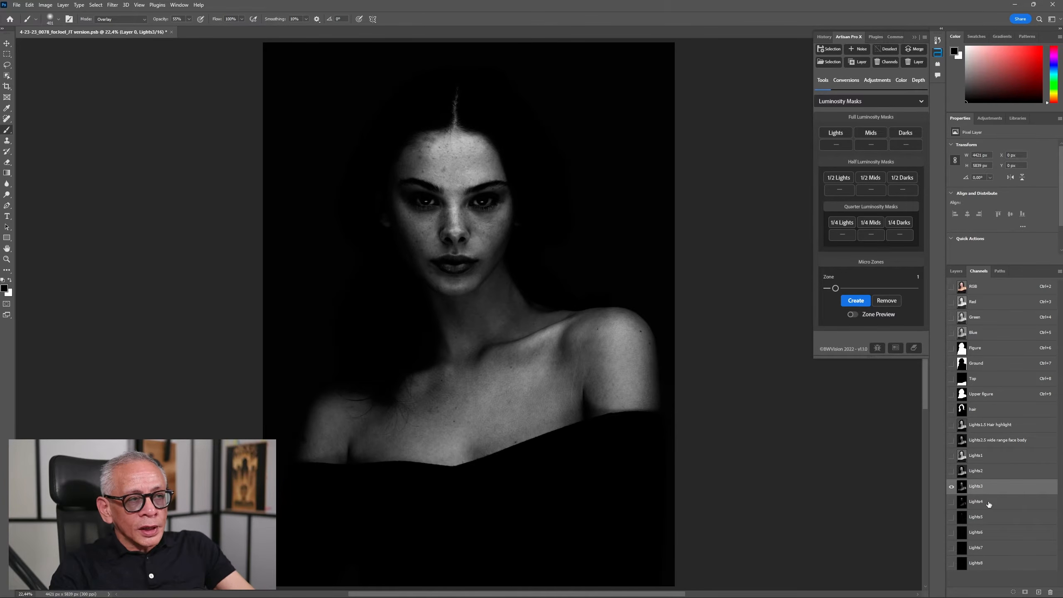
pyautogui.click(988, 502)
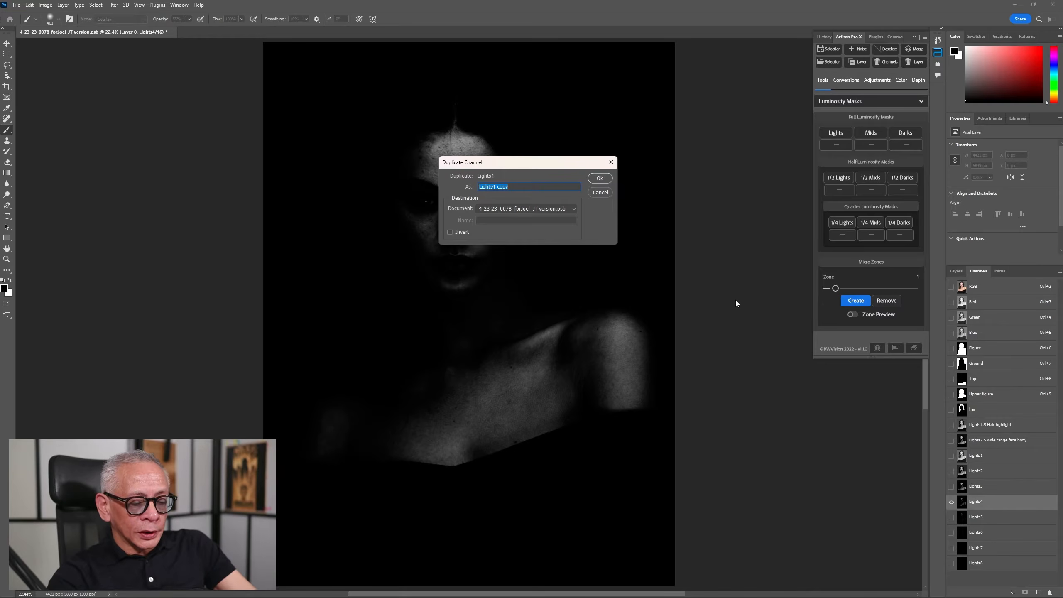
# Step: Duplicate the Lights4 channel as "Lights4 narrow range face body" and clear the generated full Lights masks
pyautogui.press('Right')
pyautogui.press('BackSpace')
pyautogui.press('BackSpace')
pyautogui.press('BackSpace')
pyautogui.press('BackSpace')
pyautogui.write('narrow range face body')
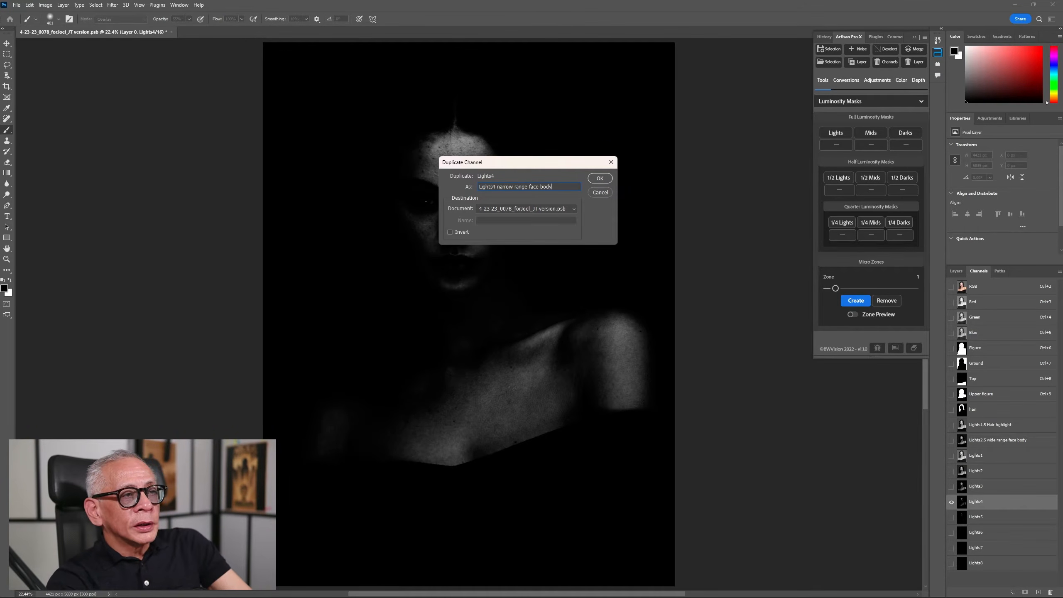
pyautogui.press('Return')
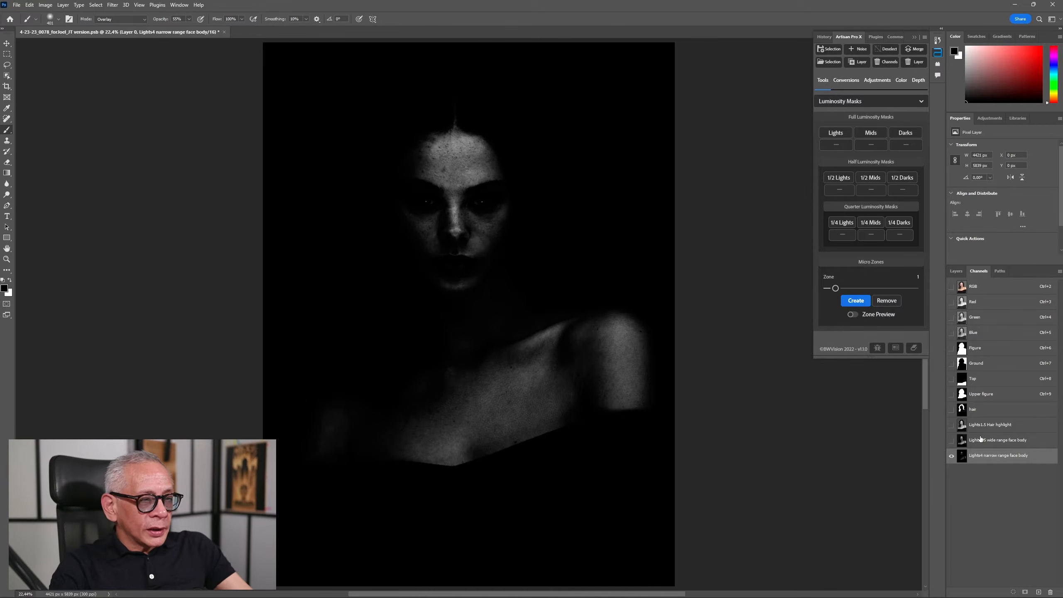
# Step: Generate the quarter Lights masks and compare Lights4.25 with the narrow range face body channel
pyautogui.click(848, 223)
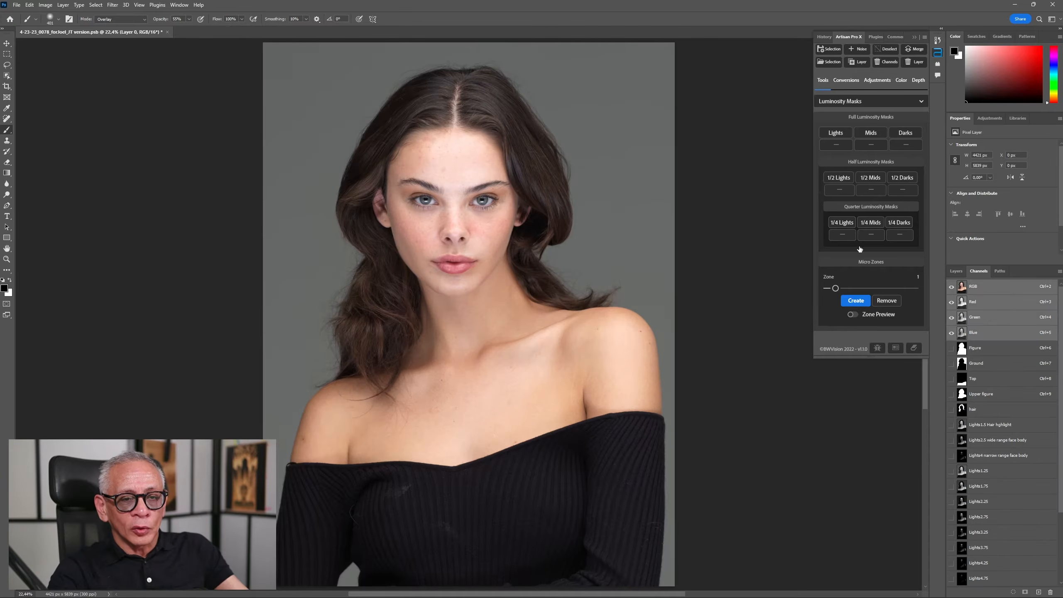
pyautogui.click(988, 458)
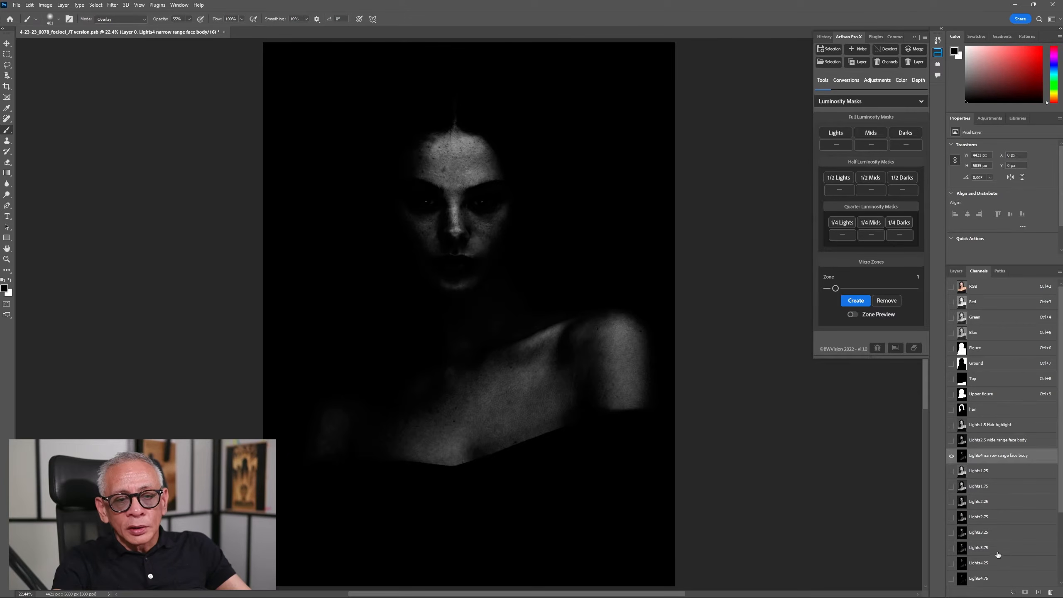
pyautogui.click(998, 564)
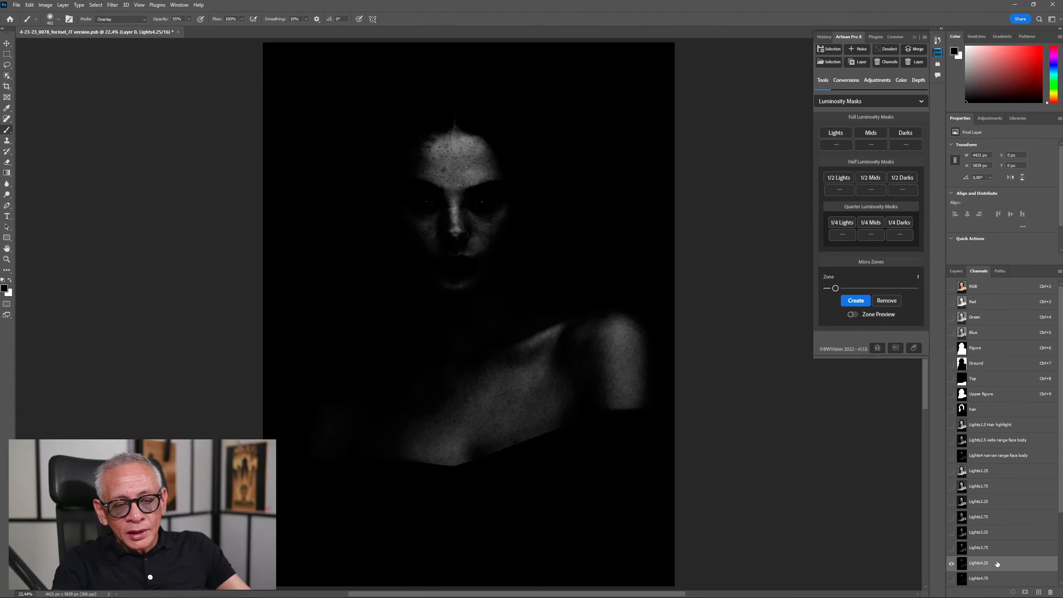
# Step: Duplicate the Lights4.25 channel as "Lights4.25 Super narrow range face body" and clear the generated quarter Lights masks
pyautogui.rightClick(996, 563)
pyautogui.click(1017, 568)
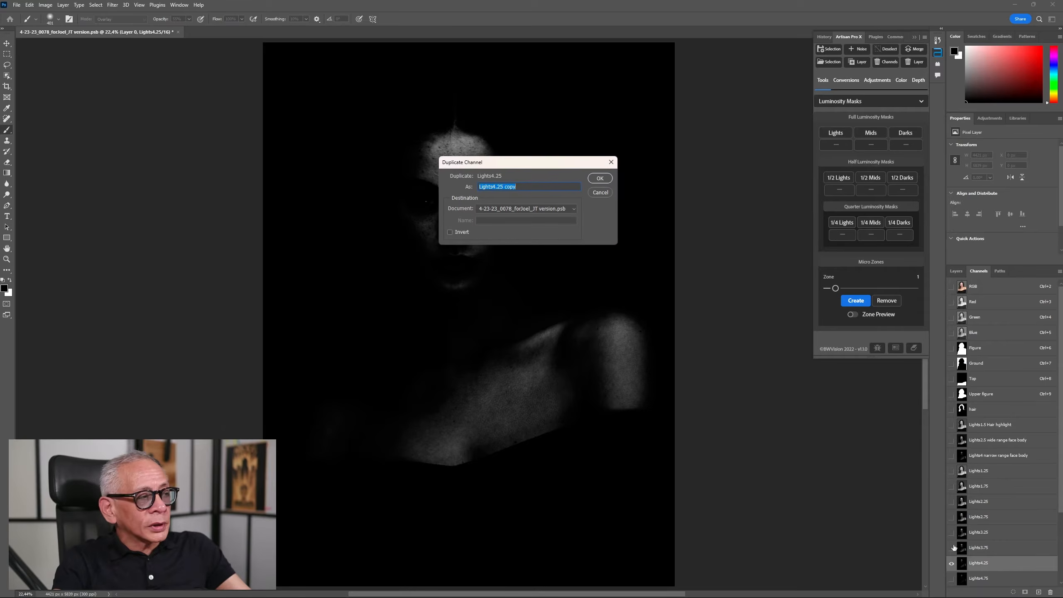
pyautogui.press('Right')
pyautogui.press('BackSpace')
pyautogui.press('BackSpace')
pyautogui.press('BackSpace')
pyautogui.press('BackSpace')
pyautogui.write('Super narr')
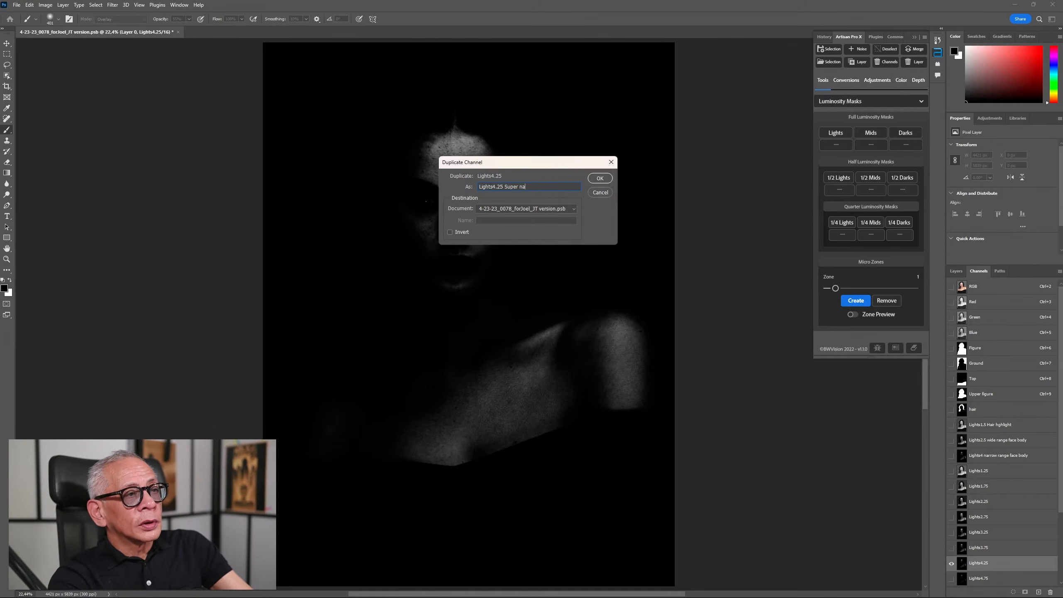
pyautogui.write('ow range face body')
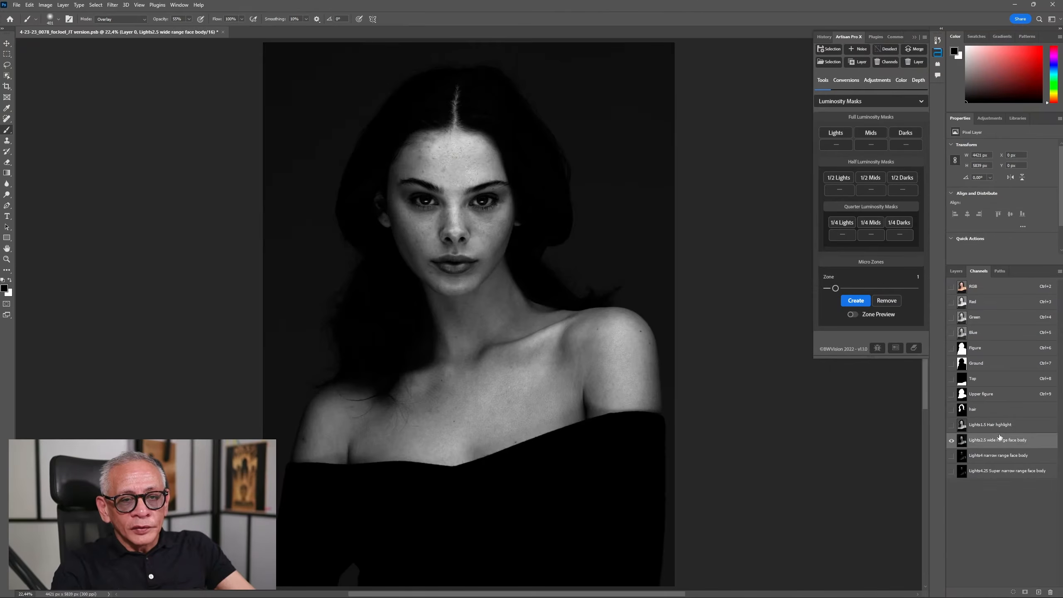
# Step: Review the saved hair highlight, wide, narrow and super narrow range channels one after another
pyautogui.click(999, 425)
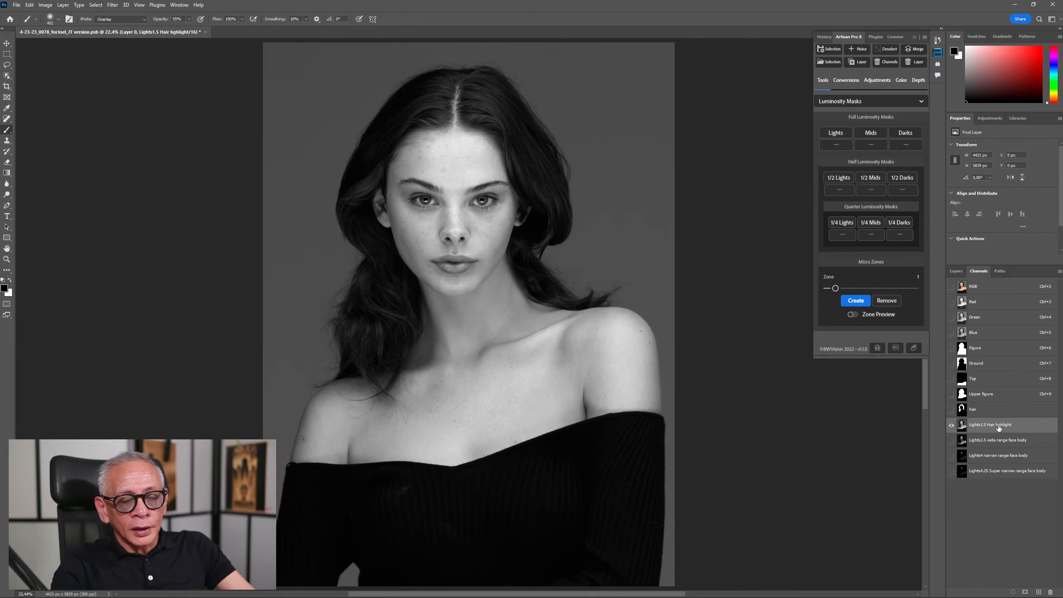
pyautogui.click(1000, 442)
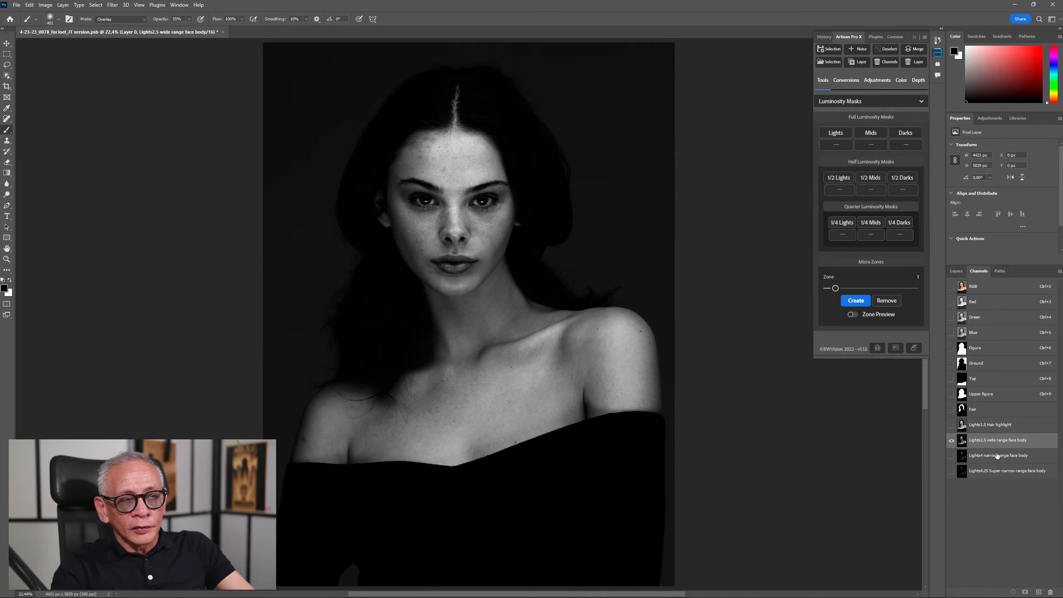
pyautogui.click(998, 456)
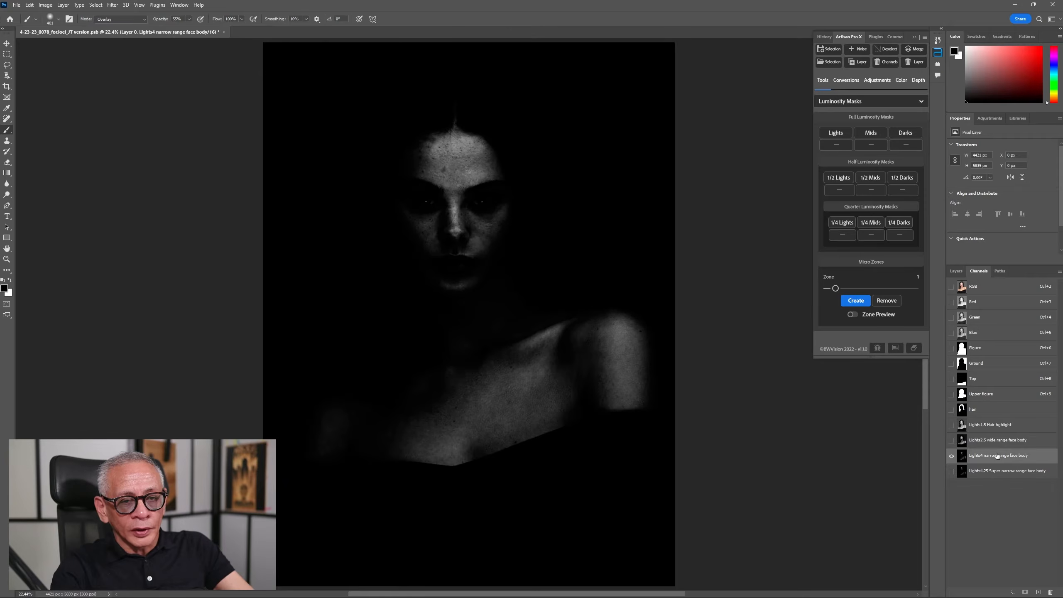
pyautogui.click(999, 471)
pyautogui.click(996, 444)
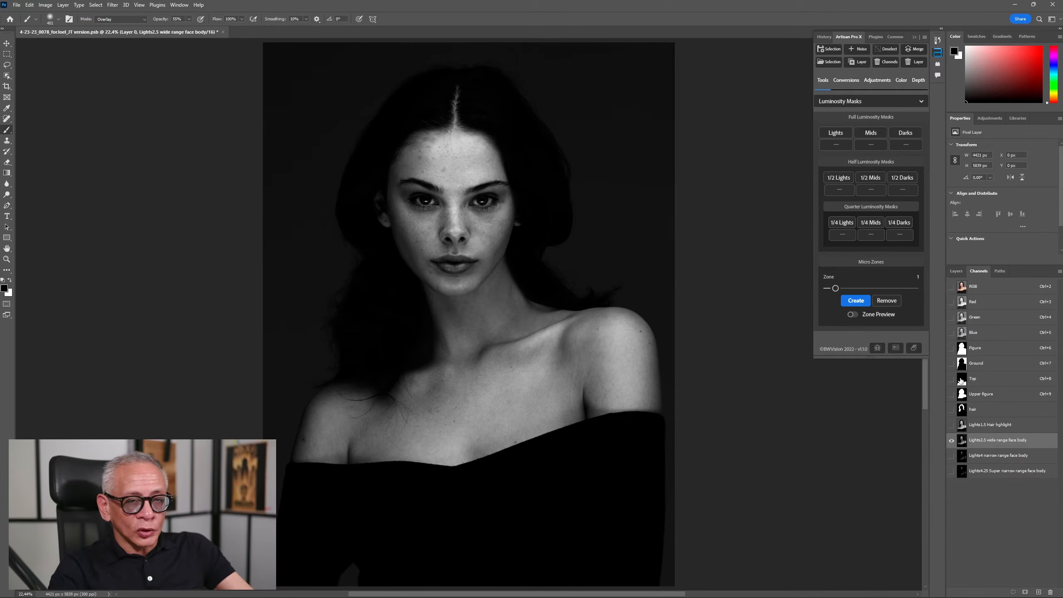
# Step: Generate the full Darks luminosity masks from the RGB composite and display the Darks2 channel
pyautogui.click(979, 289)
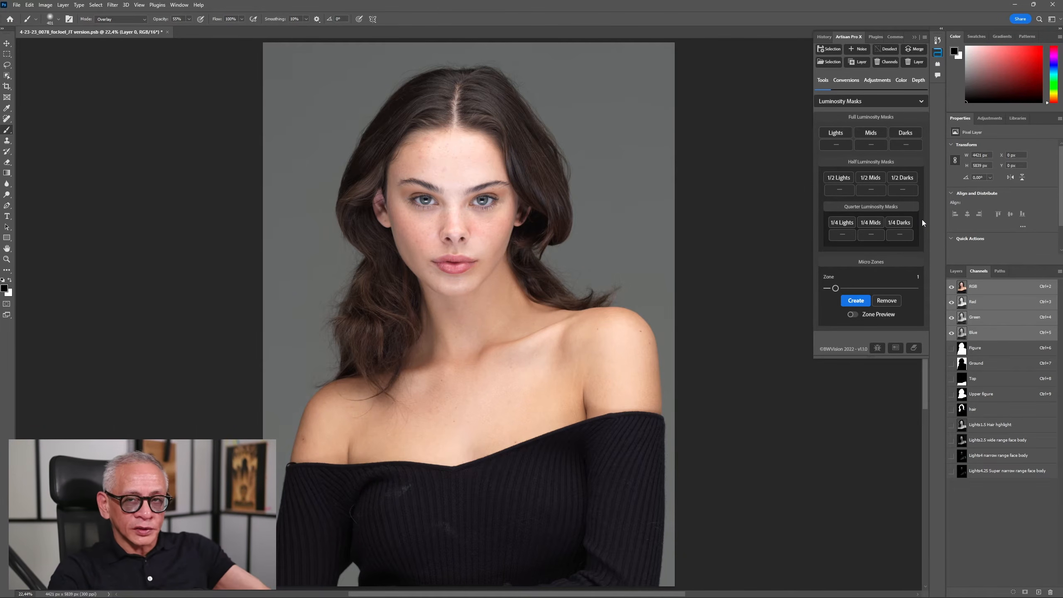
pyautogui.click(905, 134)
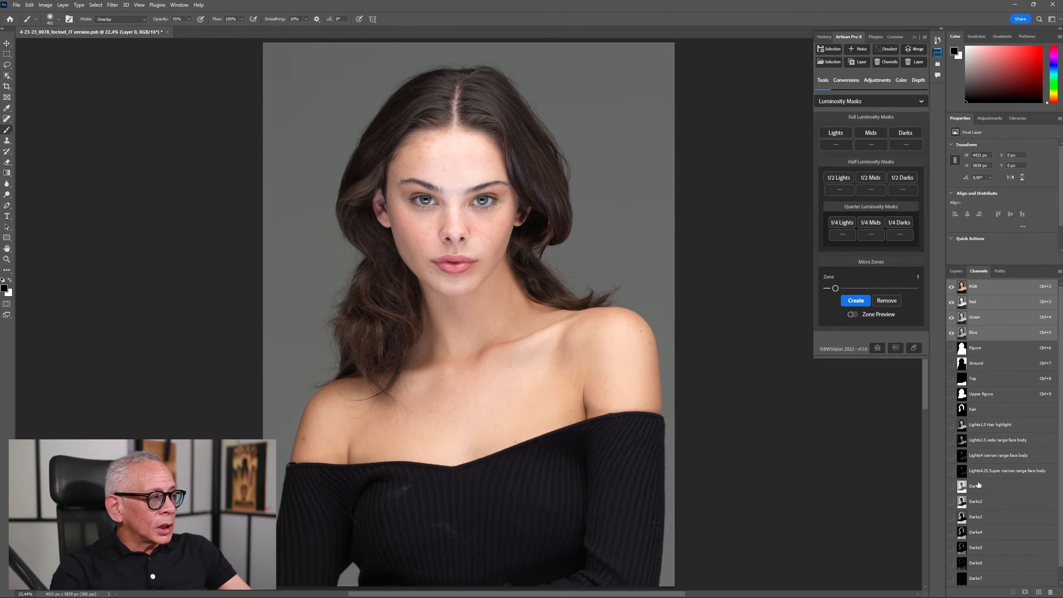
pyautogui.click(991, 502)
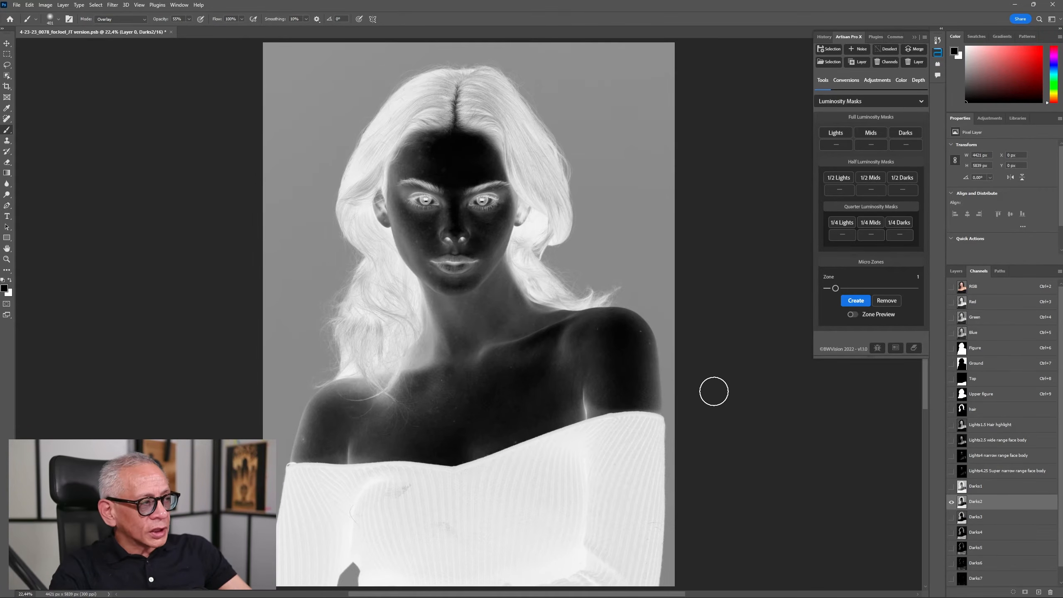
# Step: Duplicate the Darks3 channel as "Darks3 Narrow range face body" and clear the generated full Darks masks
pyautogui.click(986, 519)
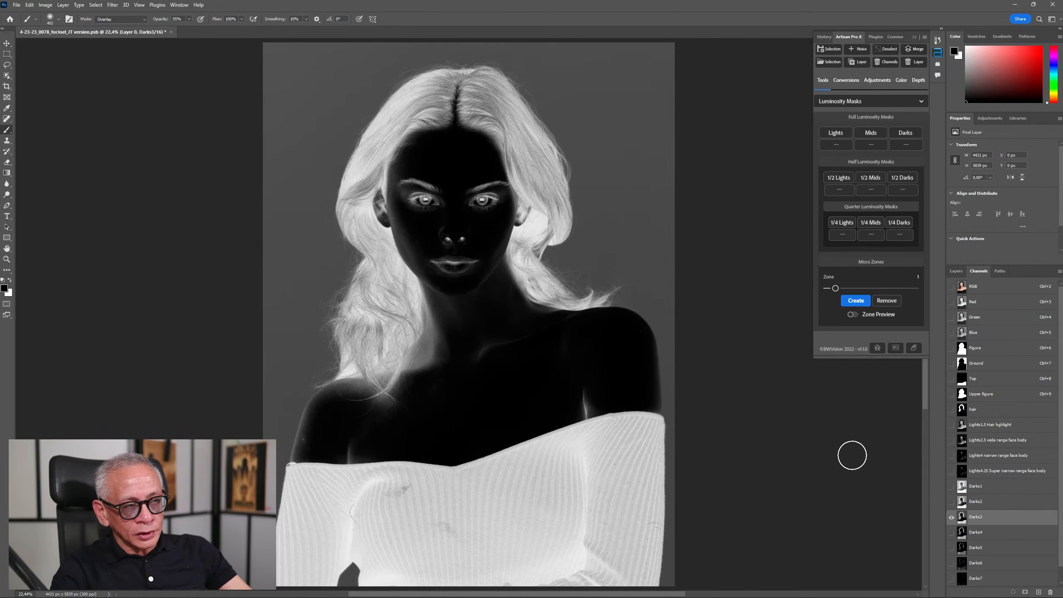
pyautogui.rightClick(995, 518)
pyautogui.click(1012, 524)
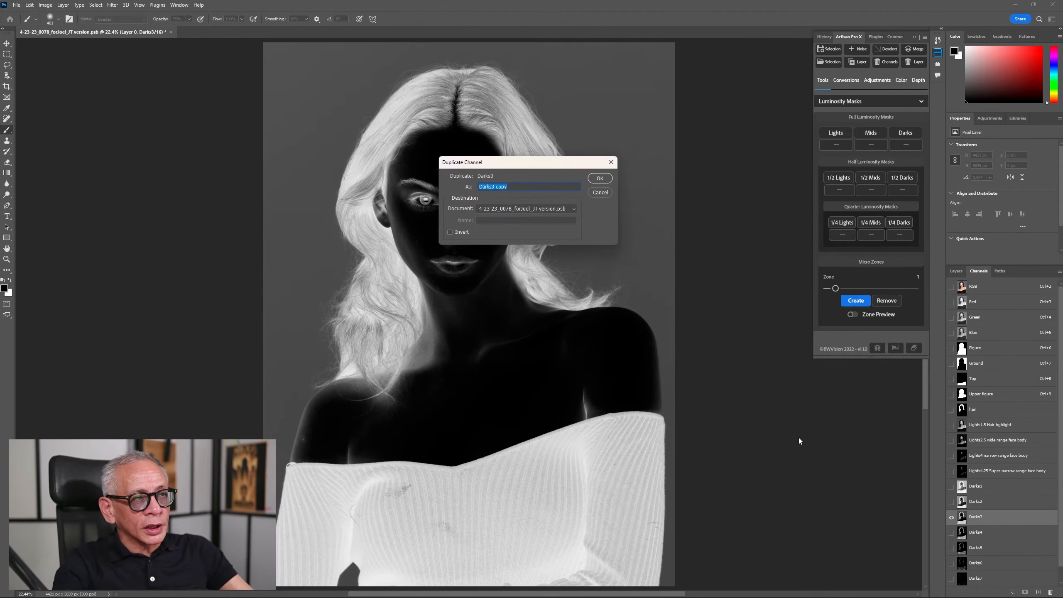
pyautogui.write('Darks3 Narrop')
pyautogui.press('BackSpace')
pyautogui.write('w range face body')
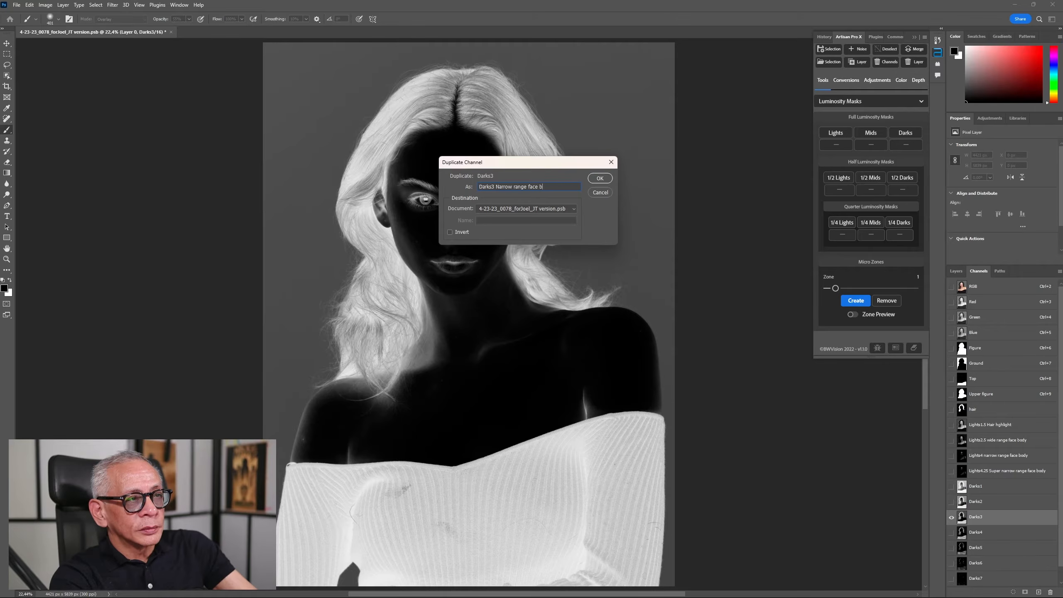
pyautogui.press('Return')
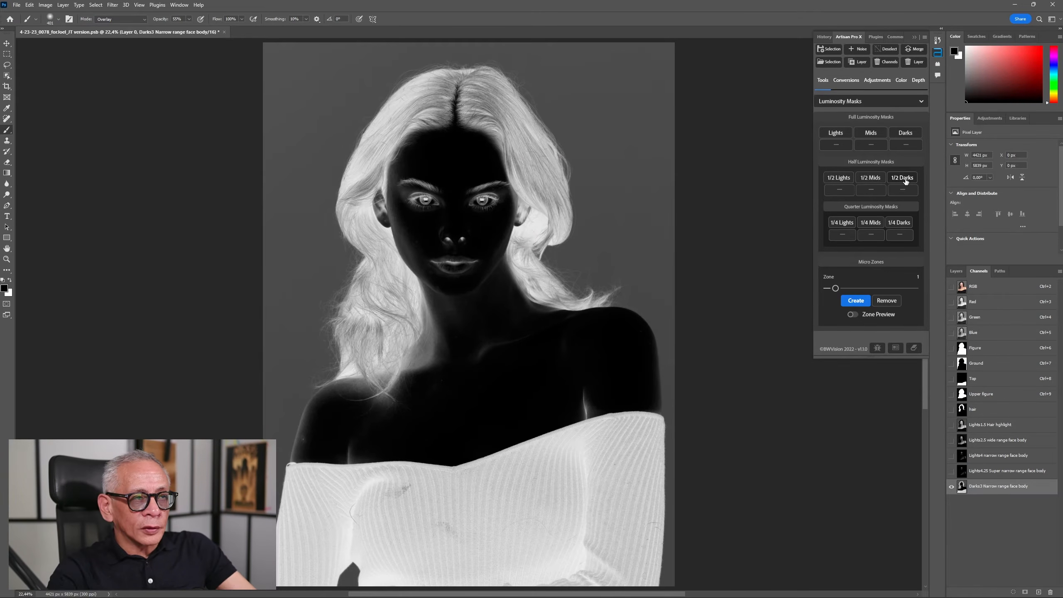
# Step: Generate the quarter Darks masks to check the Darks2.25 channel, and clear them again
pyautogui.click(901, 222)
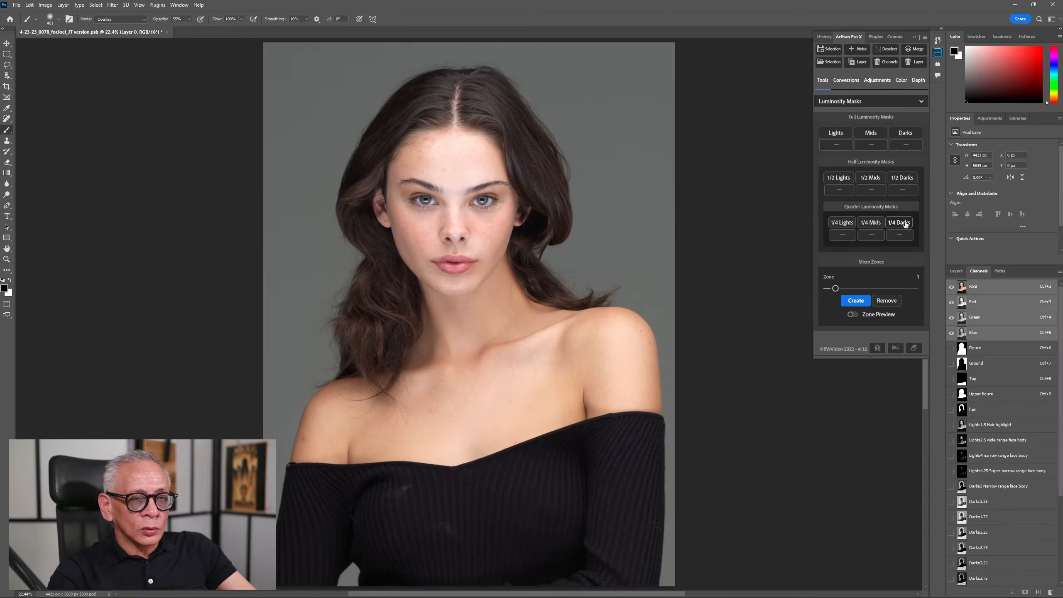
pyautogui.click(997, 532)
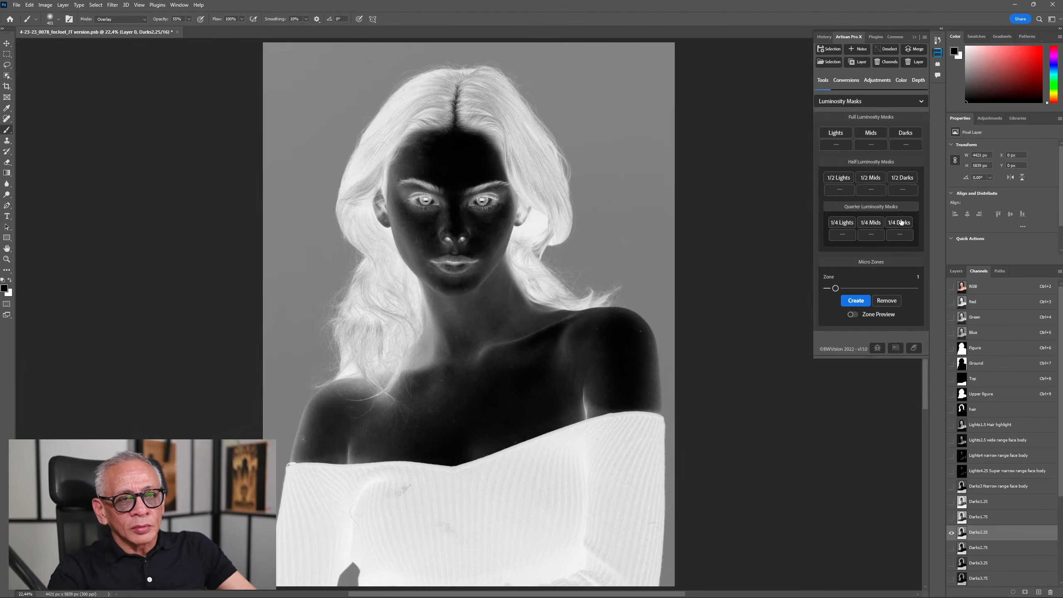
pyautogui.click(899, 235)
# Step: Generate the half Darks masks, duplicate the Darks2.5 channel as "Darks2.5 narrow range face body", and clear the generated masks
pyautogui.click(902, 178)
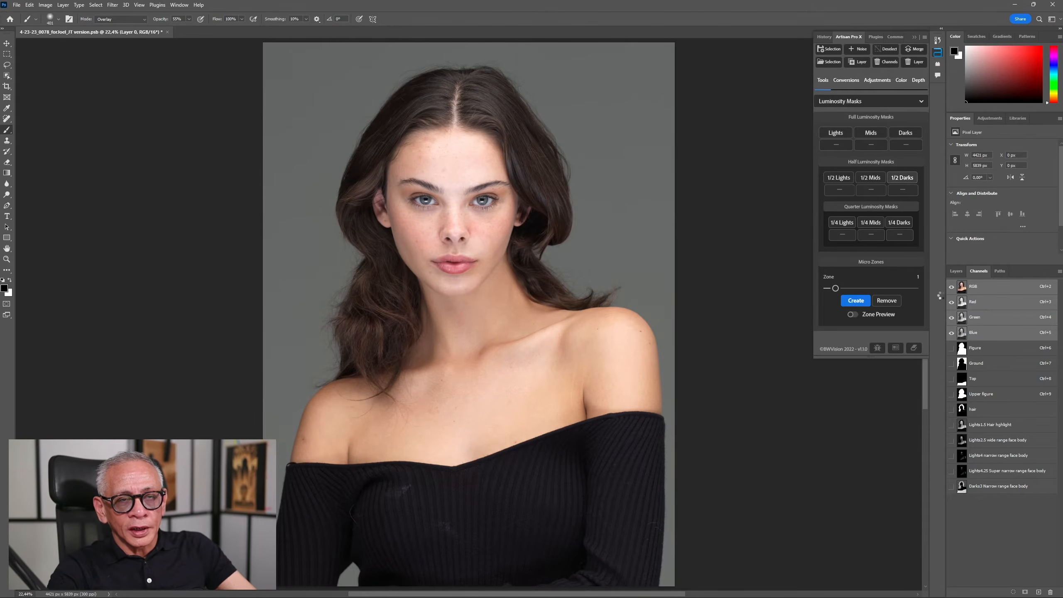
pyautogui.rightClick(994, 519)
pyautogui.click(1004, 524)
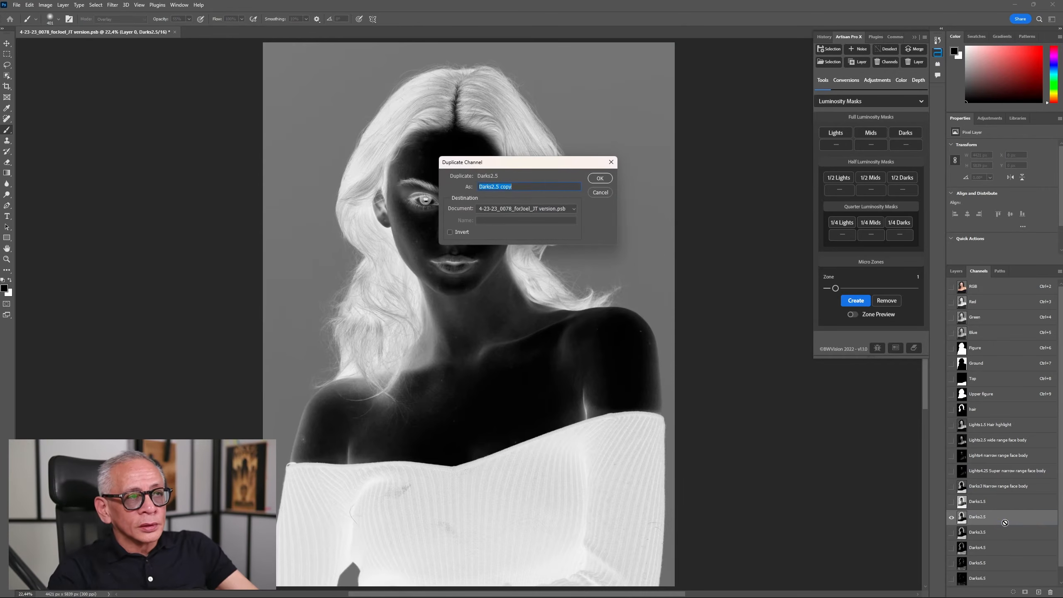
pyautogui.write('Darks2.5 narrow ')
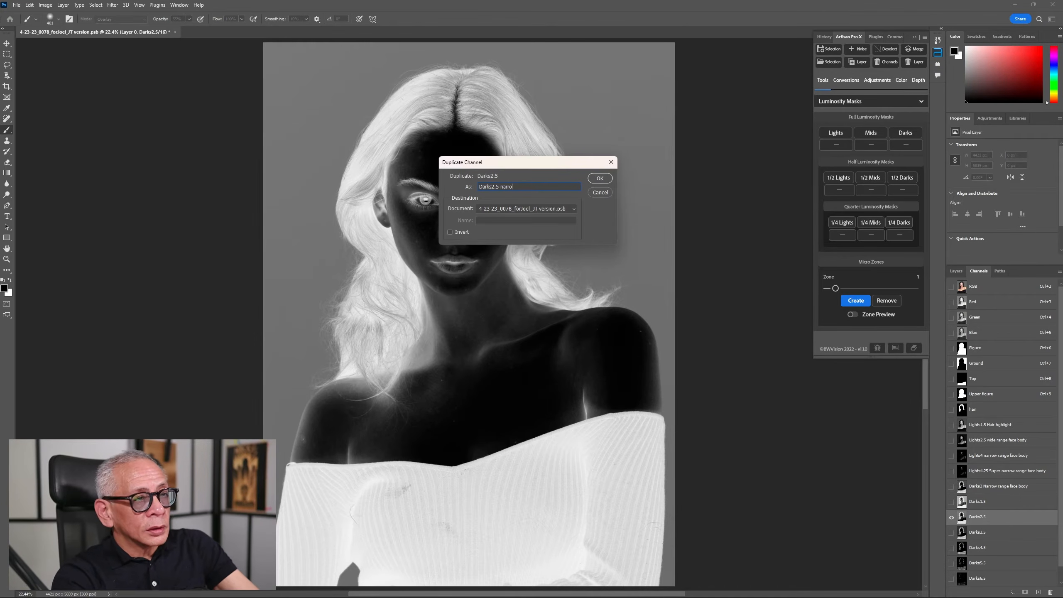
pyautogui.write('range face body')
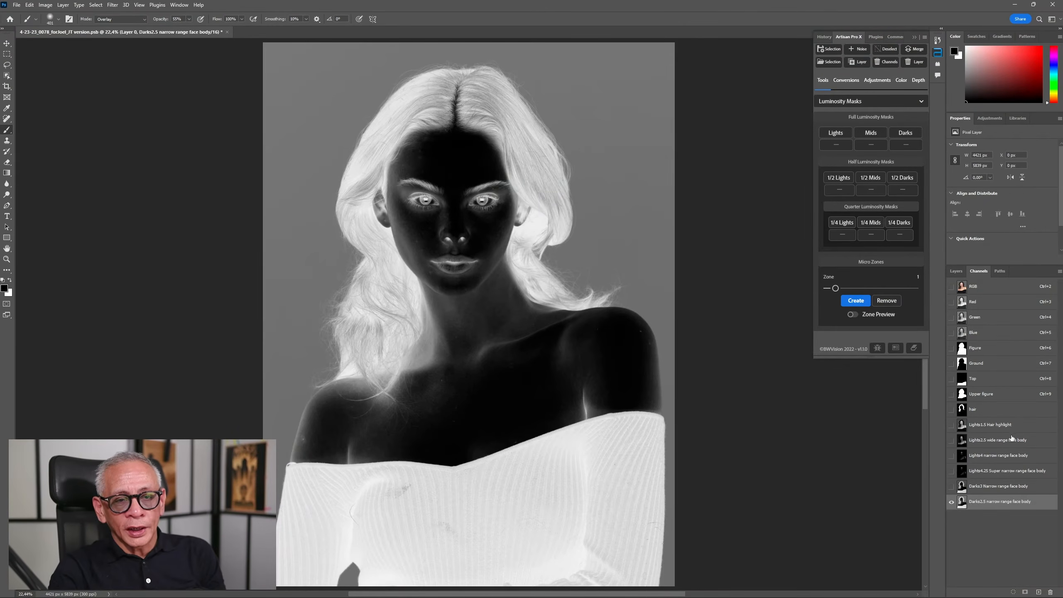
# Step: Review the saved Lights and Darks channels one by one and move the Darks2.5 channel above the Darks3 channel
pyautogui.click(1003, 426)
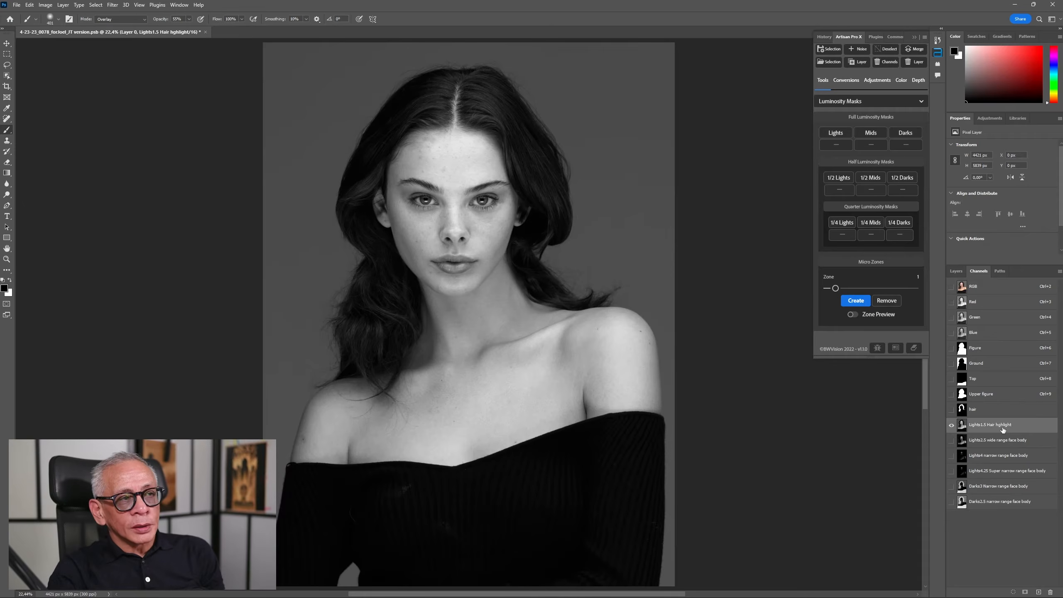
pyautogui.click(1001, 440)
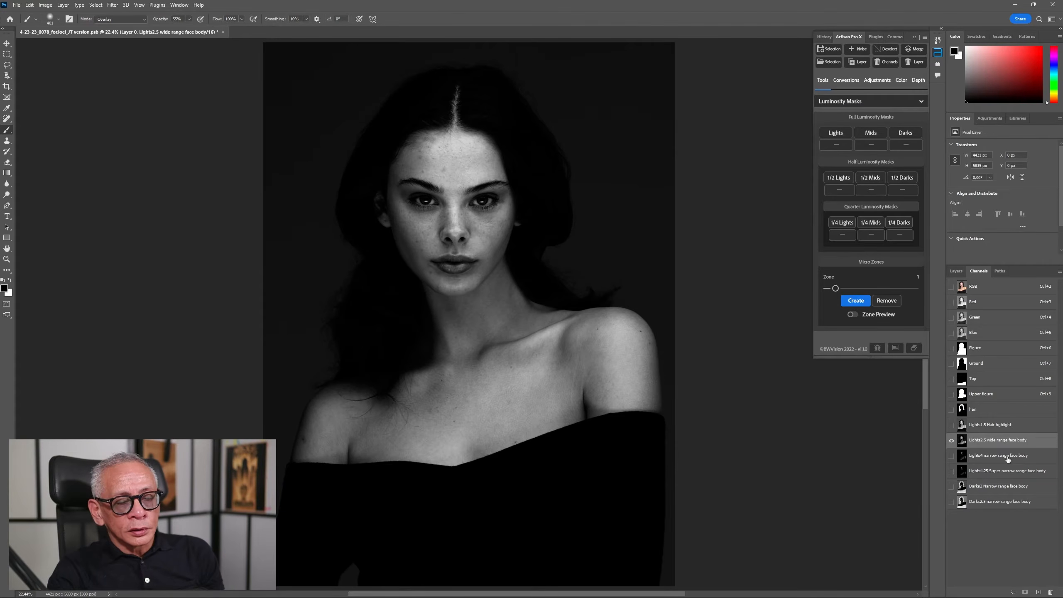
pyautogui.click(1008, 456)
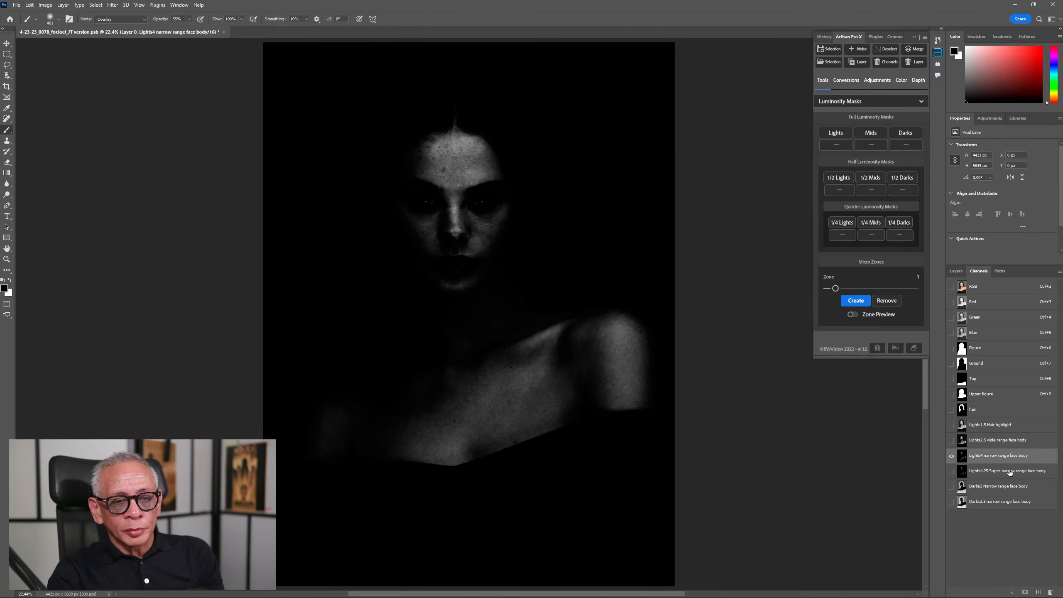
pyautogui.click(1009, 472)
pyautogui.click(1007, 486)
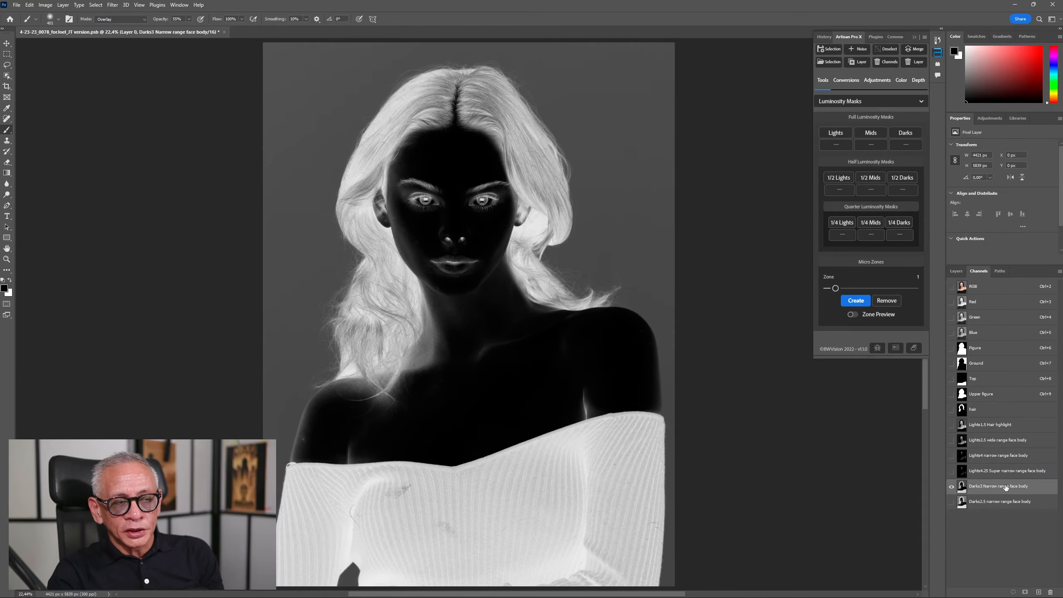
pyautogui.moveTo(1004, 502)
pyautogui.mouseDown()
pyautogui.moveTo(1003, 486)
pyautogui.moveTo(1004, 497)
pyautogui.mouseUp()
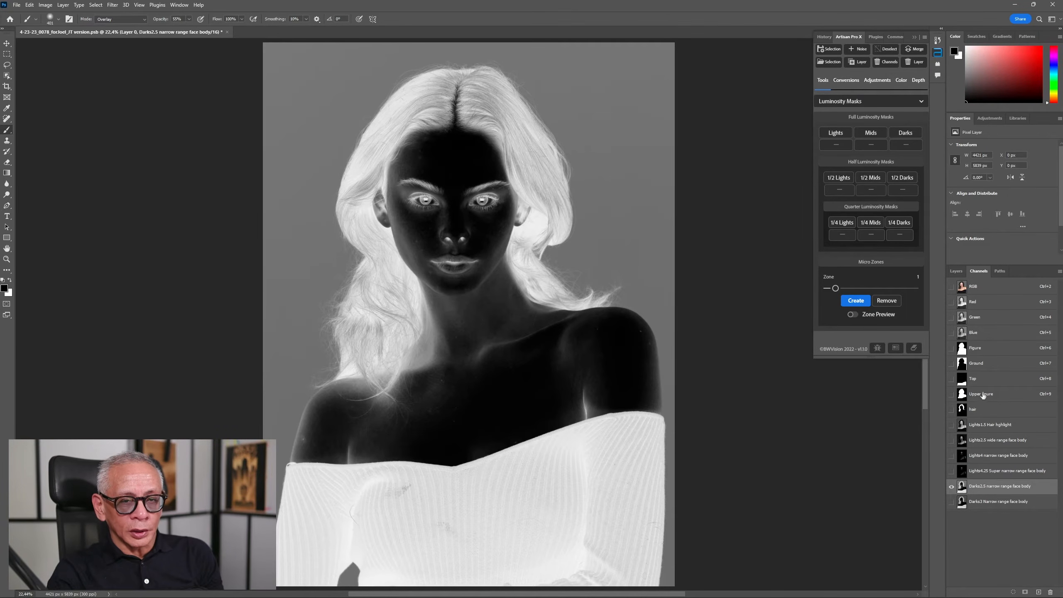
# Step: Return to the RGB composite and the layers, and apply the standard Neutral black-and-white conversion
pyautogui.click(978, 287)
pyautogui.click(956, 270)
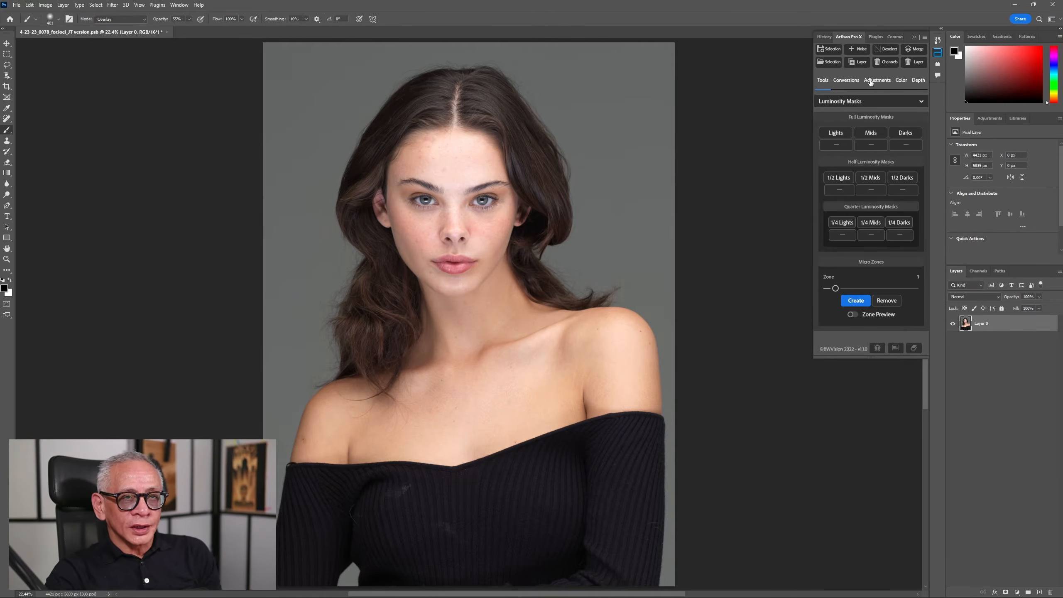
pyautogui.click(846, 80)
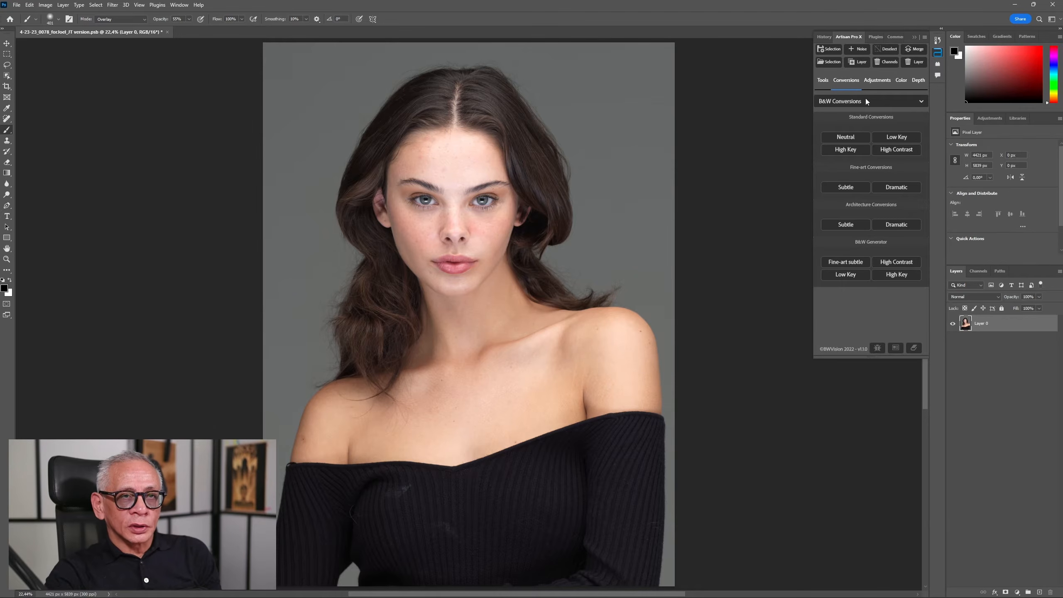
pyautogui.click(845, 137)
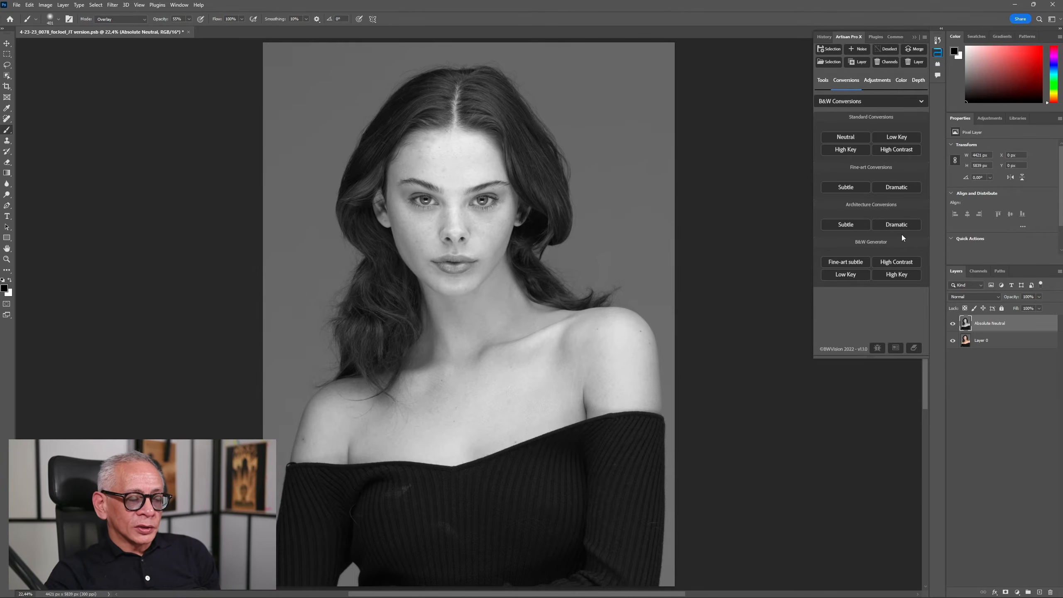
# Step: Switch to the browser to study the Yousuf Karsh portrait of Audrey Hepburn, and return to Photoshop
pyautogui.hotkey('alt', 'Tab')
pyautogui.hotkey('alt', 'Tab')
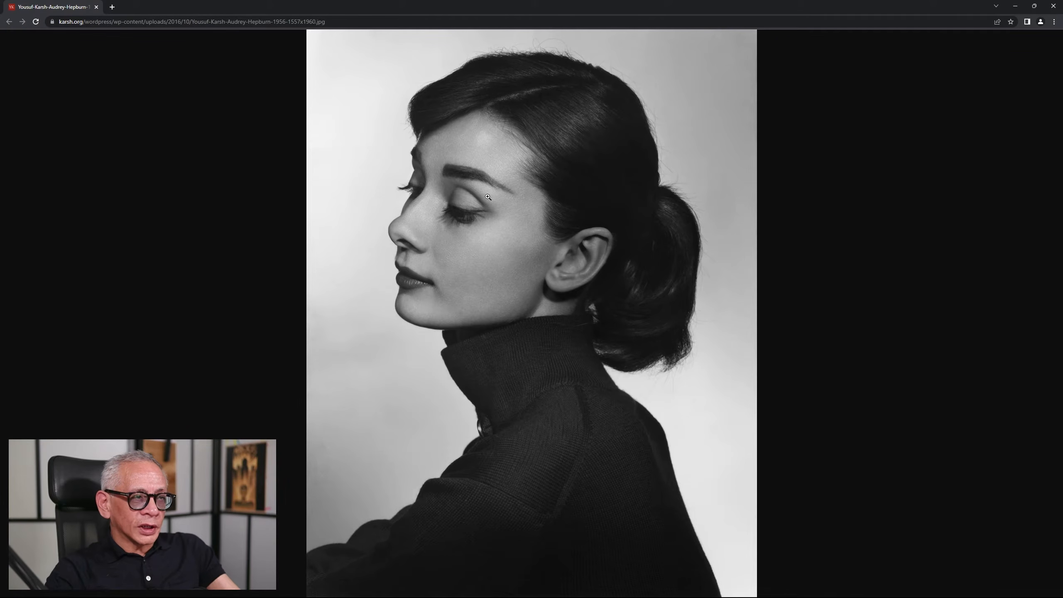
pyautogui.hotkey('alt', 'Tab')
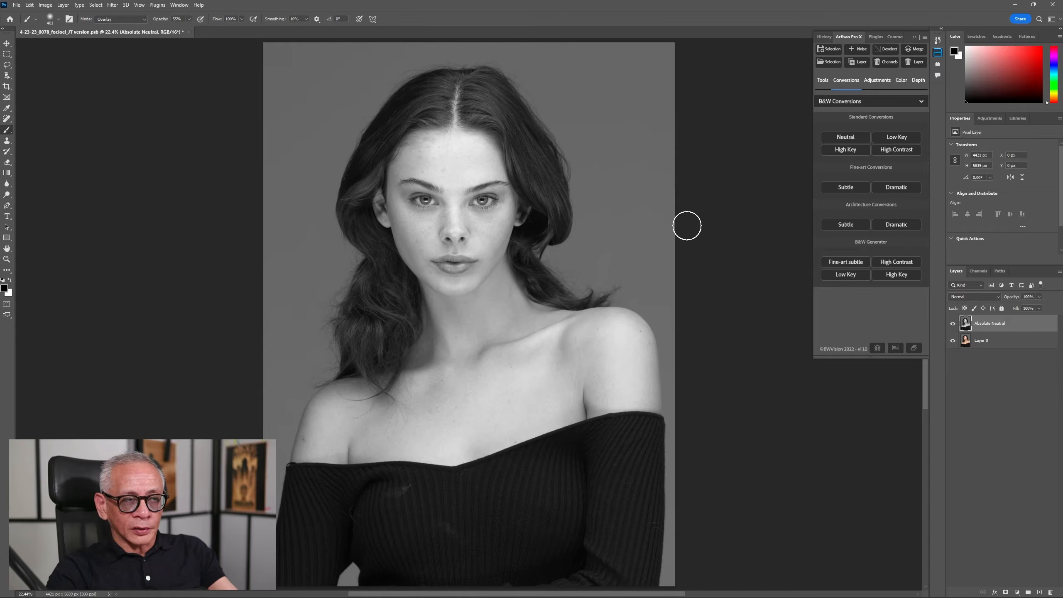
# Step: Load the Ground channel as a selection and lighten the background twice with the large bottom-to-top gradient
pyautogui.click(827, 64)
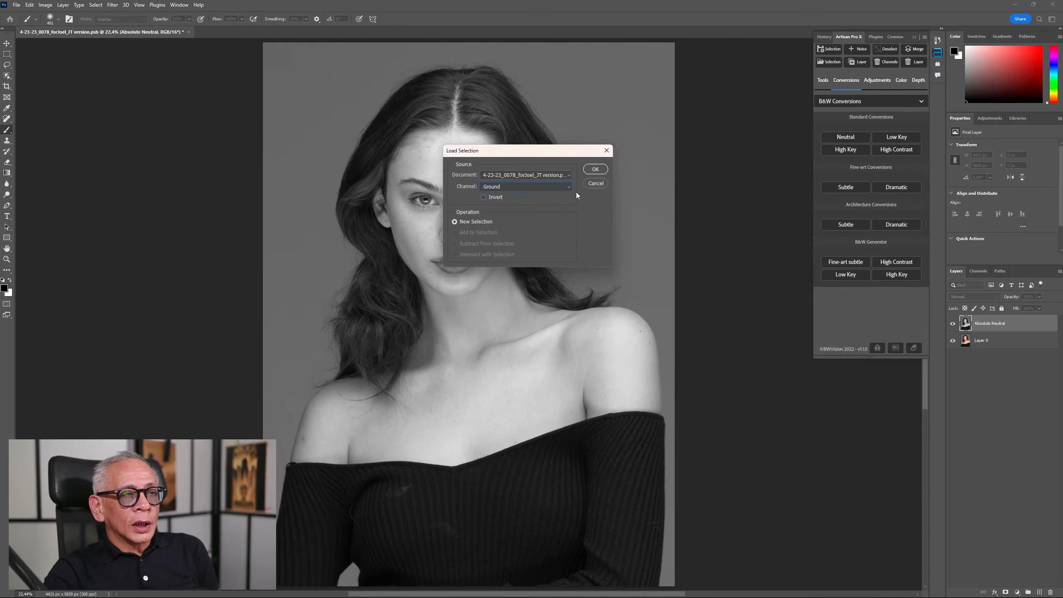
pyautogui.click(595, 168)
pyautogui.click(918, 80)
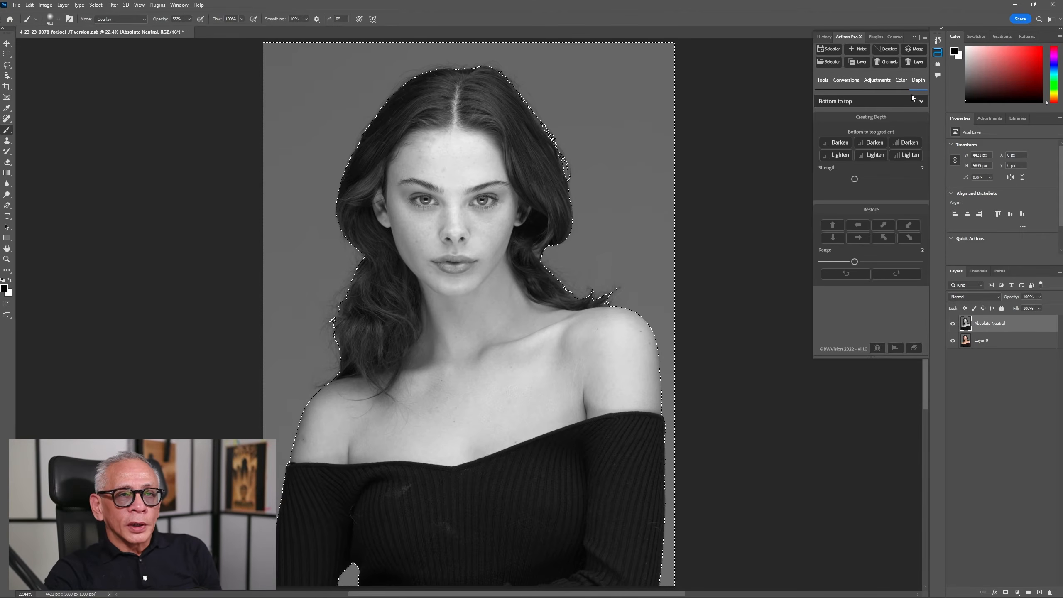
pyautogui.click(905, 156)
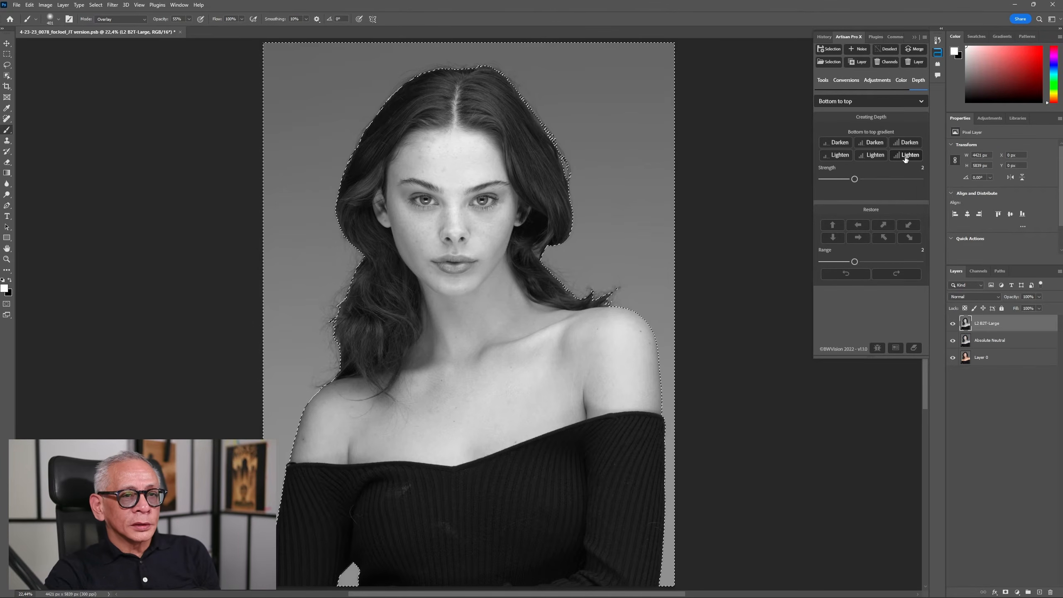
pyautogui.click(905, 157)
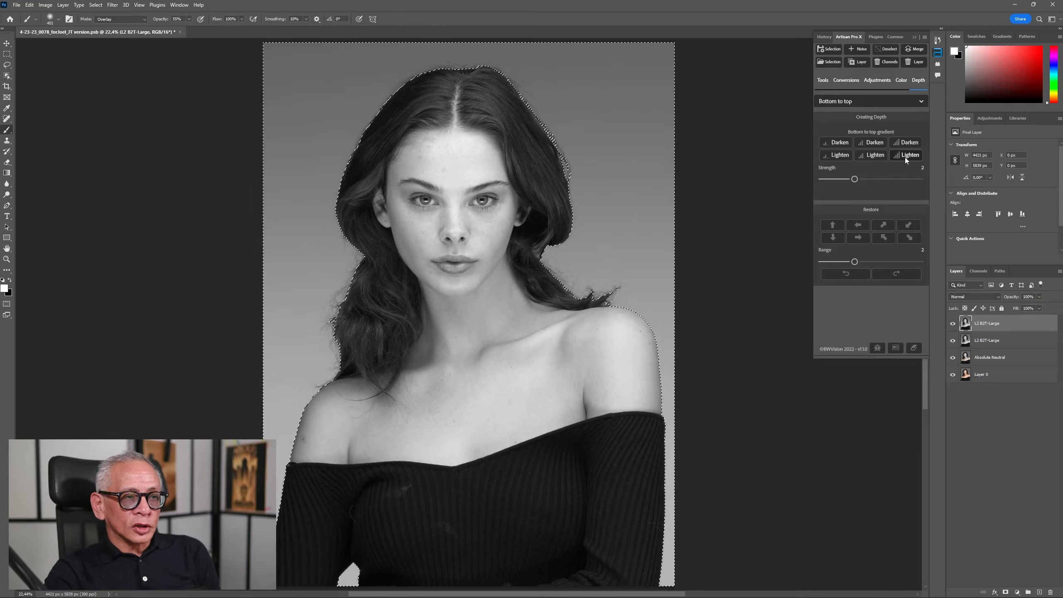
# Step: Lighten the background with the large top-to-bottom gradient and merge the gradient layers, toggling the merged layer to compare
pyautogui.click(887, 105)
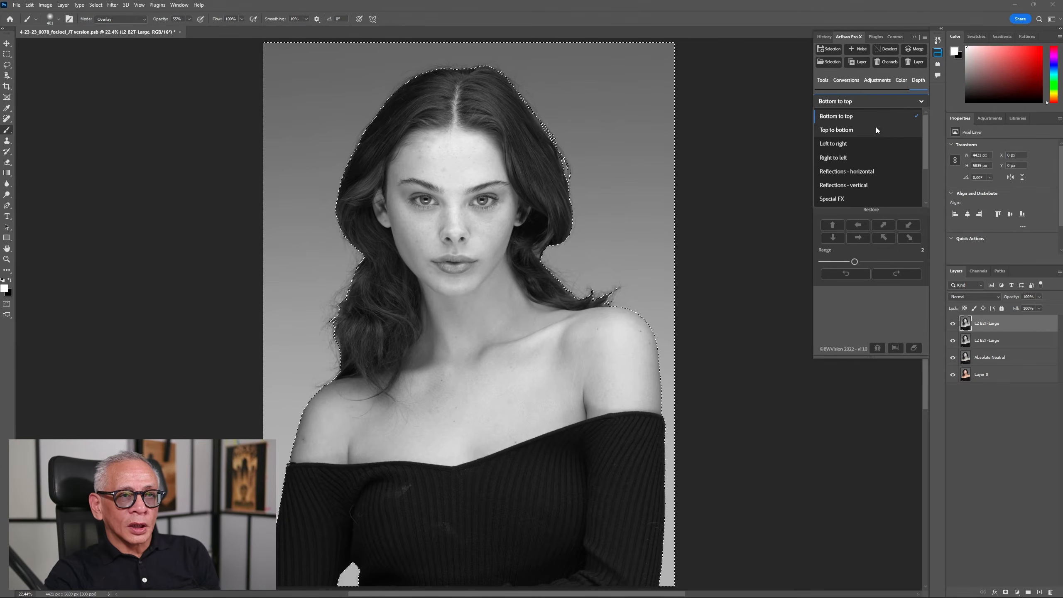
pyautogui.click(876, 125)
pyautogui.click(908, 156)
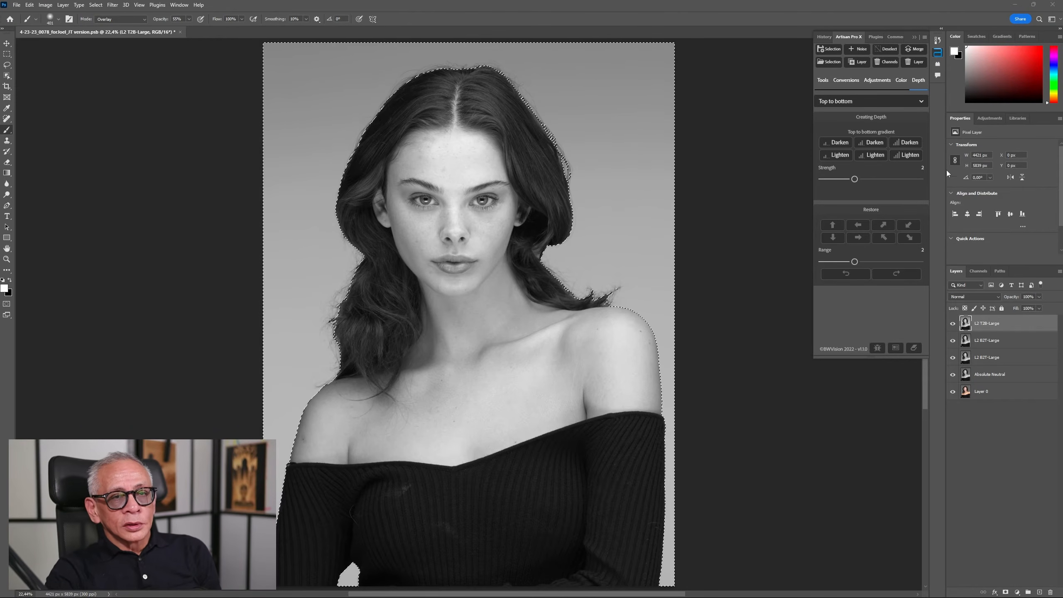
pyautogui.click(914, 49)
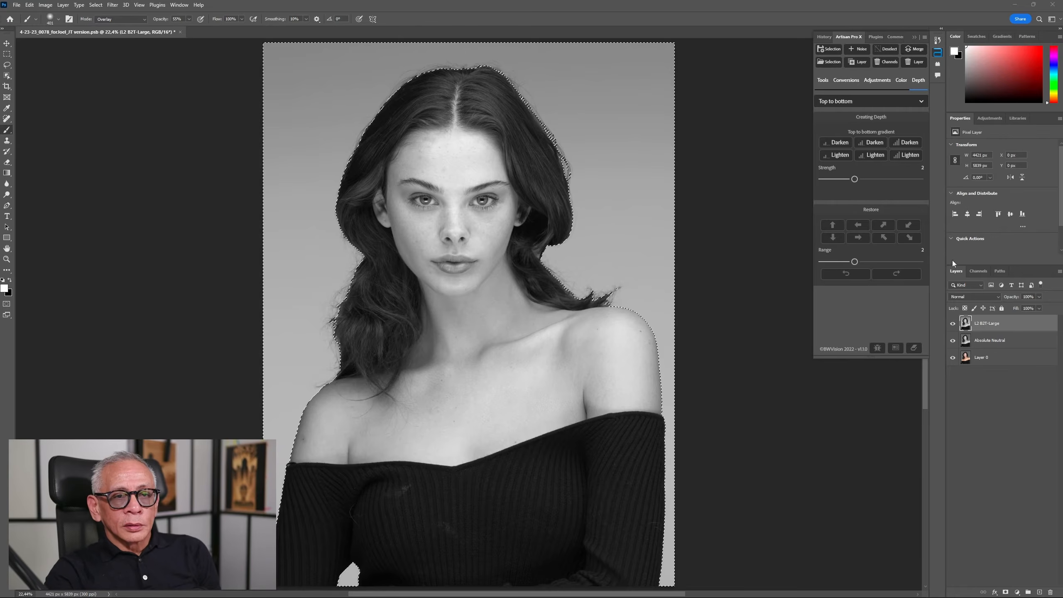
pyautogui.click(953, 326)
pyautogui.click(952, 326)
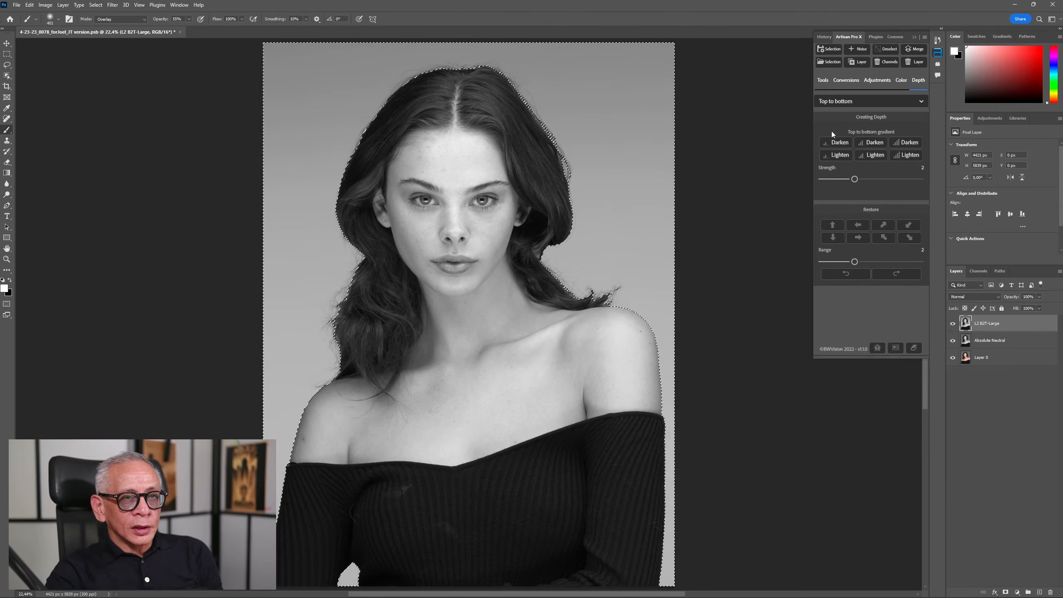
# Step: Lighten the background once more with the large top-to-bottom gradient and again with the large bottom-to-top gradient
pyautogui.click(907, 156)
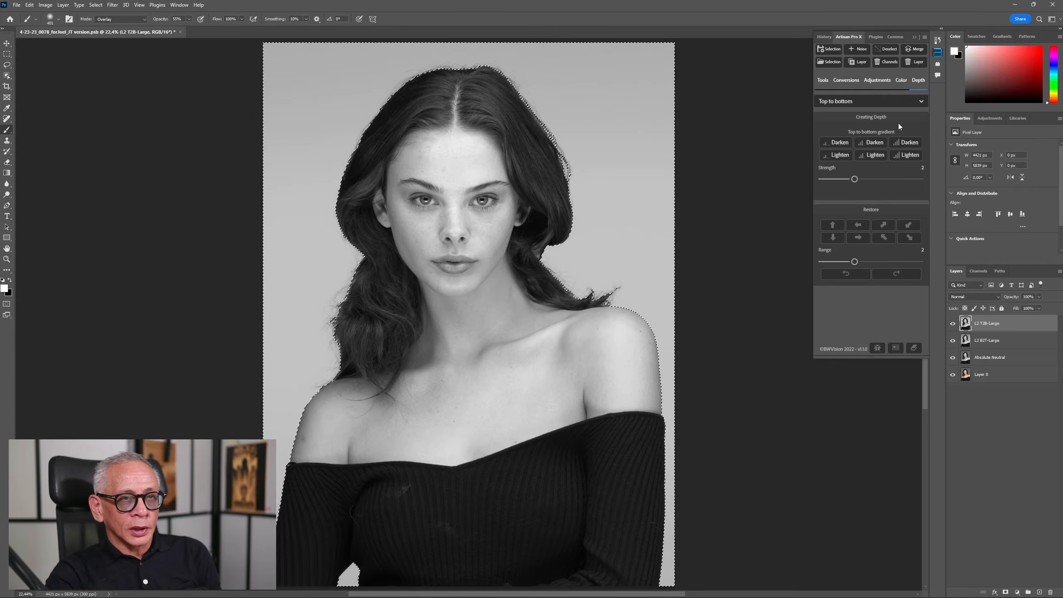
pyautogui.click(891, 102)
pyautogui.click(879, 113)
pyautogui.click(910, 155)
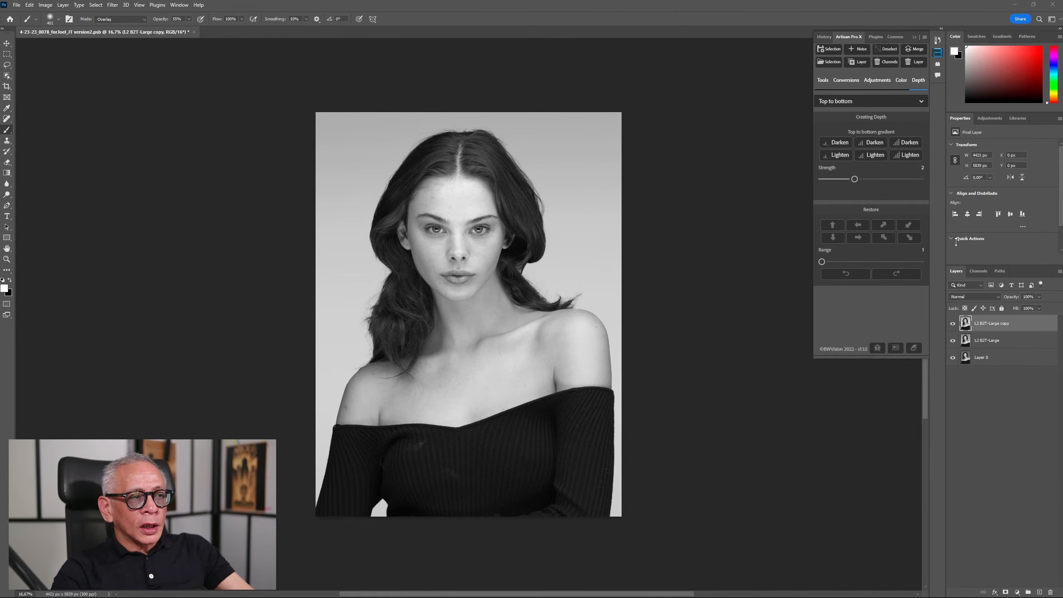
# Step: Load the Ground channel as a selection, lighten it with the large bottom-to-top gradient, and duplicate the resulting layer
pyautogui.click(828, 62)
pyautogui.click(549, 187)
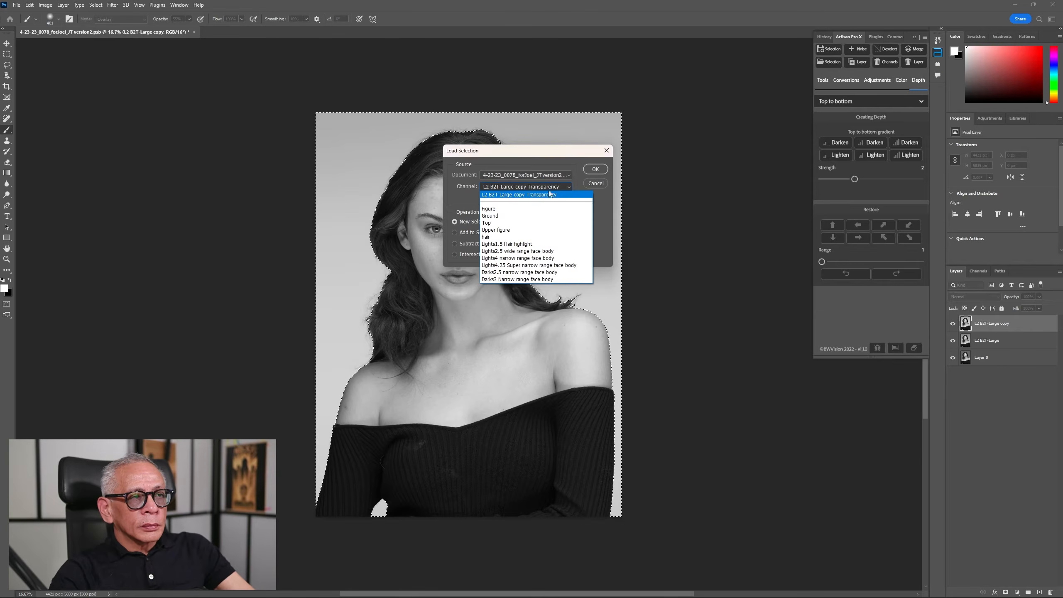
pyautogui.click(523, 215)
pyautogui.click(595, 170)
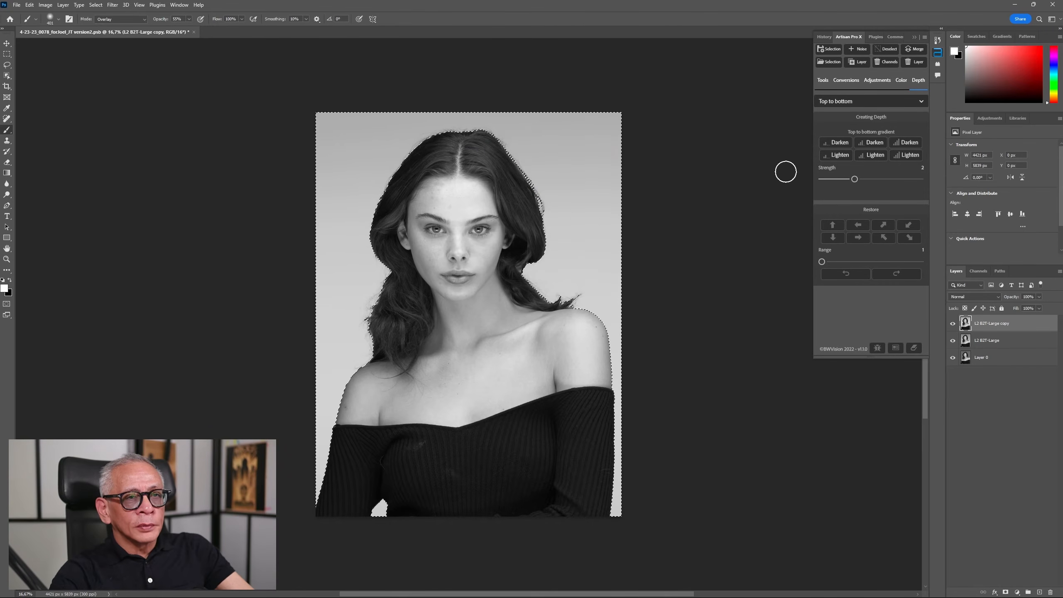
pyautogui.click(889, 107)
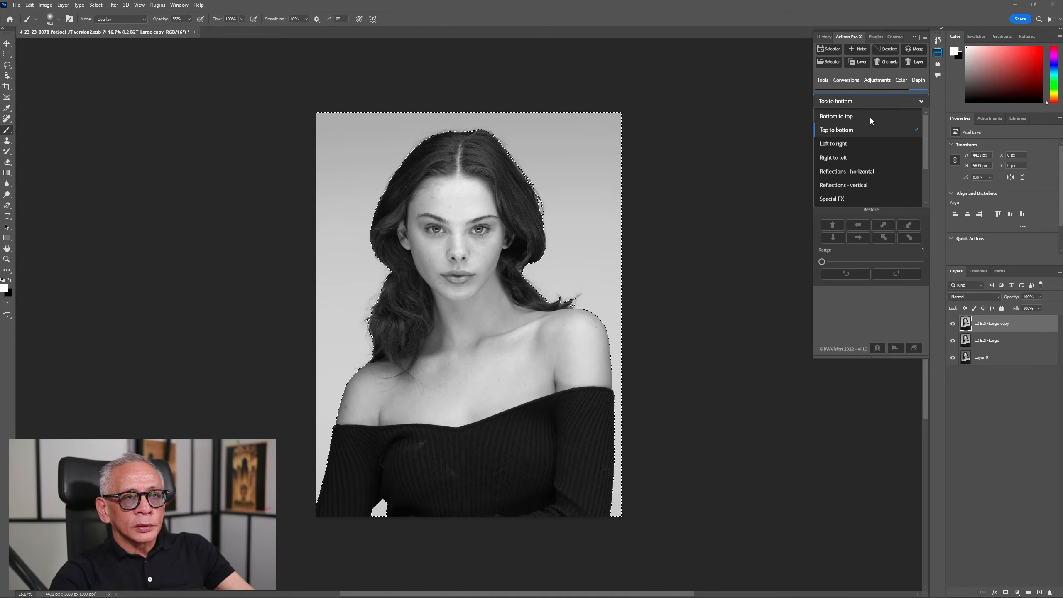
pyautogui.click(870, 117)
pyautogui.click(919, 156)
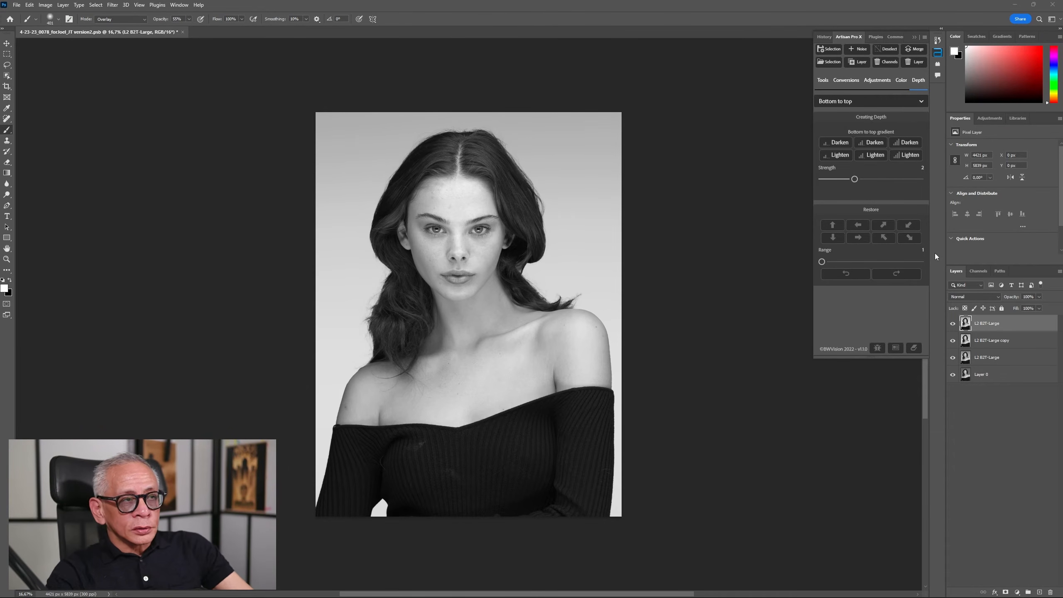
pyautogui.click(897, 275)
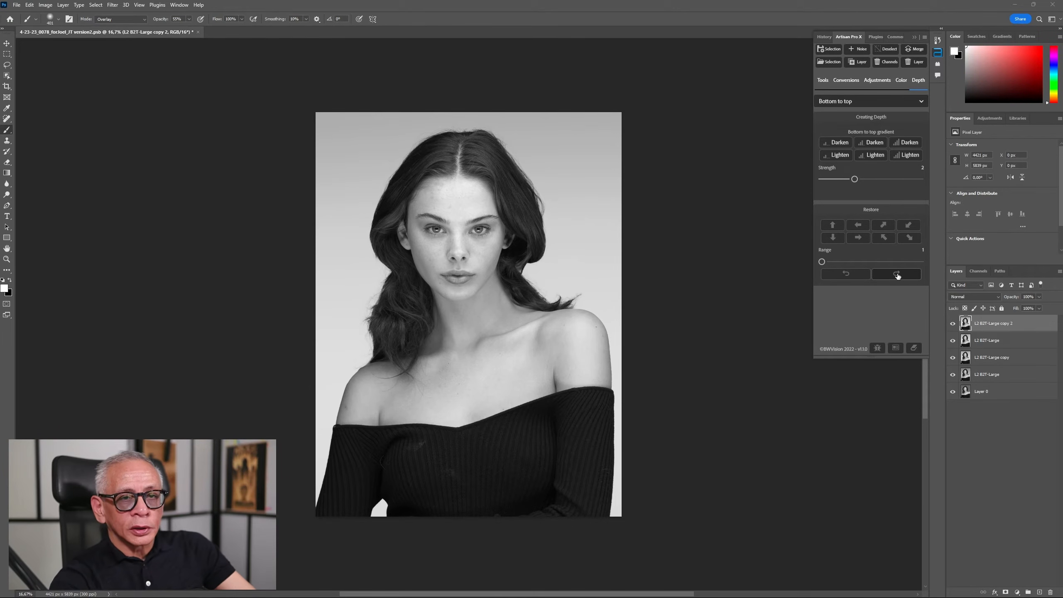
# Step: Load the Upper figure channel as a selection and apply Low Key contrast to it at 90% intensity
pyautogui.click(544, 186)
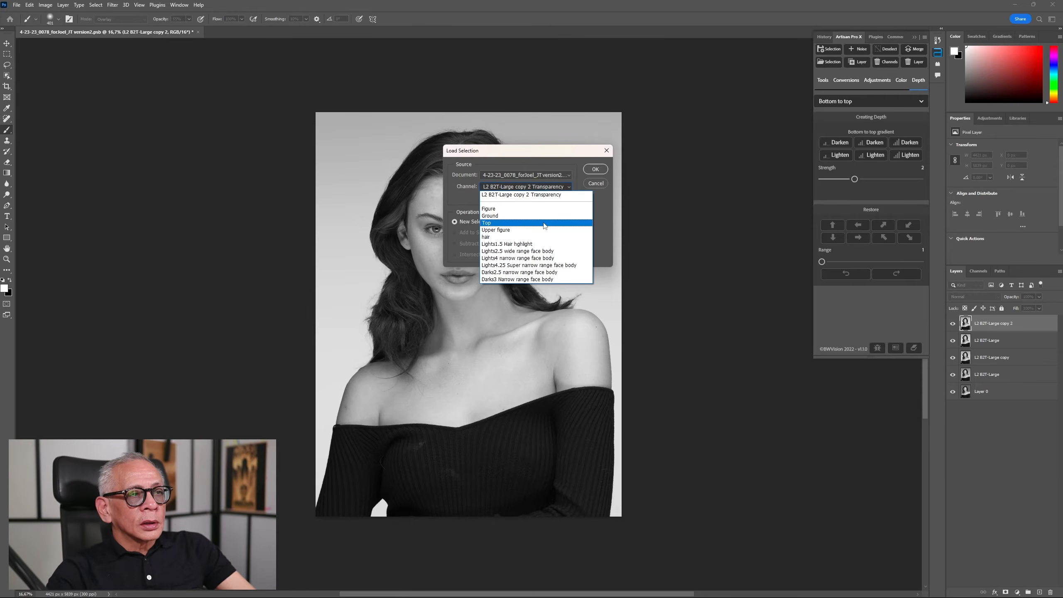
pyautogui.click(544, 230)
pyautogui.click(593, 170)
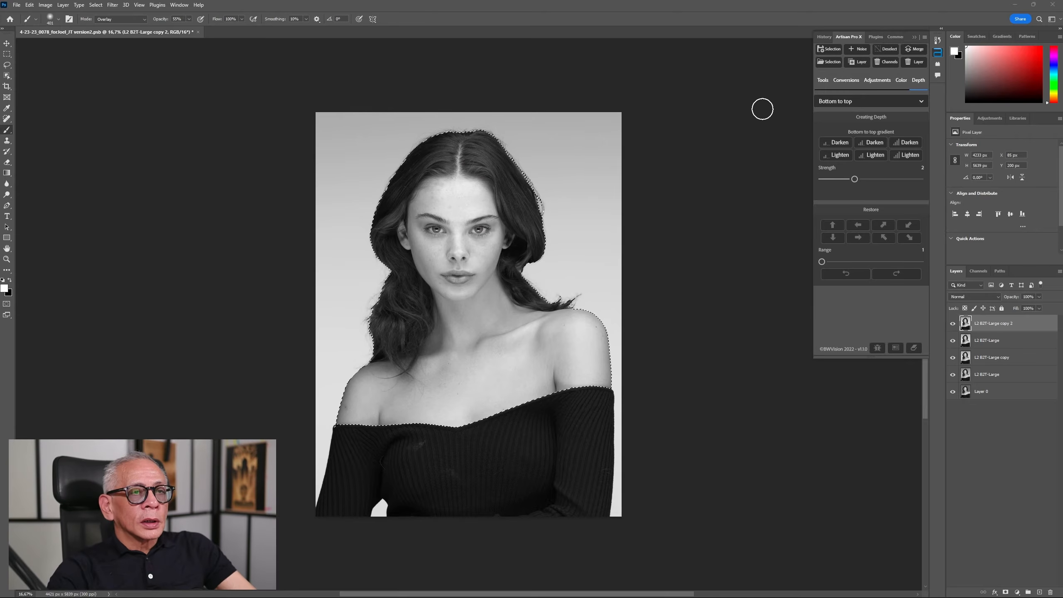
pyautogui.click(877, 80)
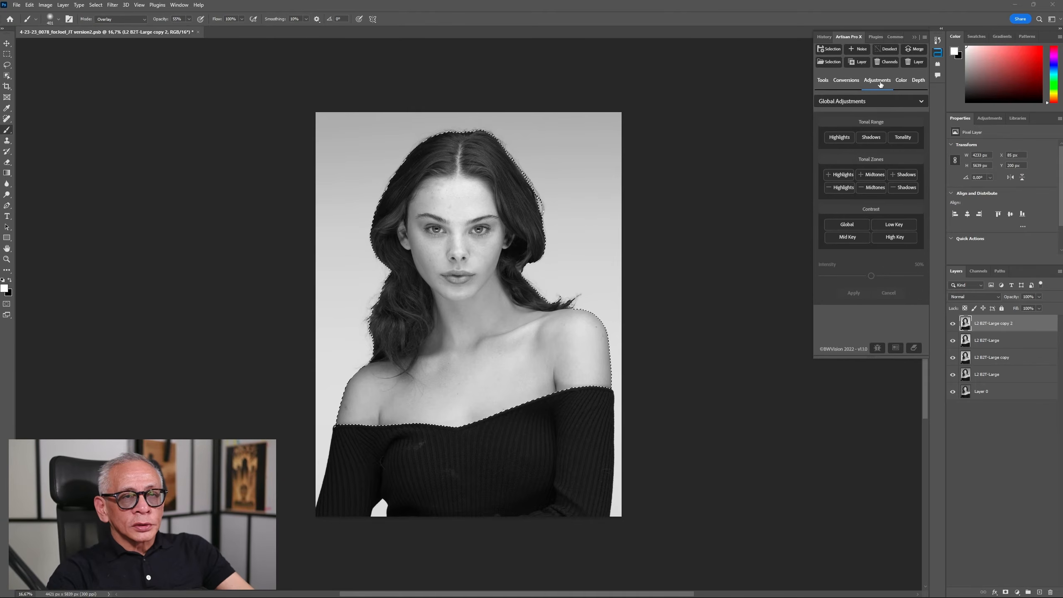
pyautogui.click(900, 226)
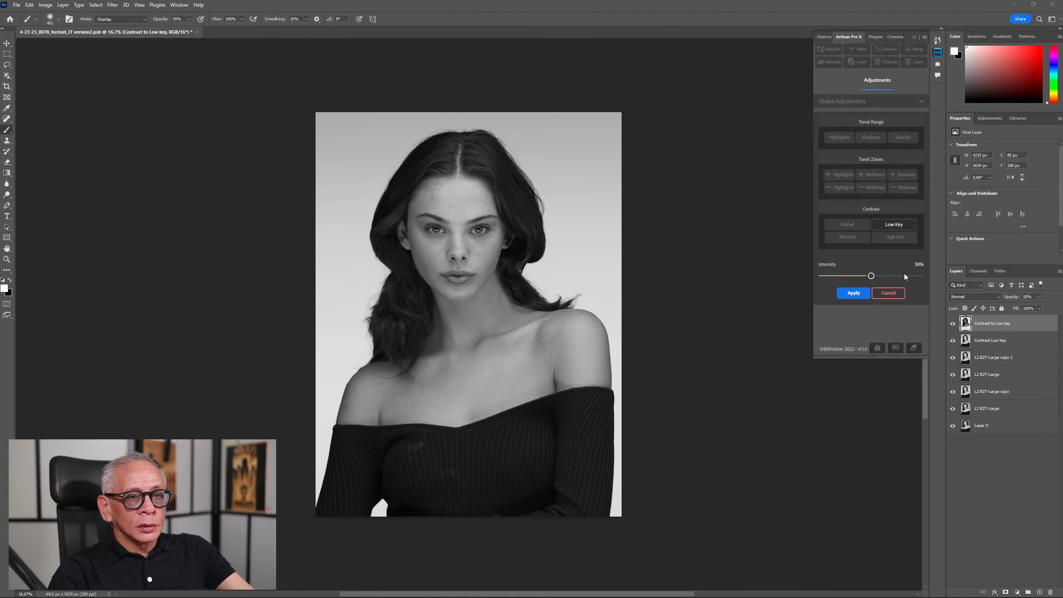
pyautogui.click(904, 276)
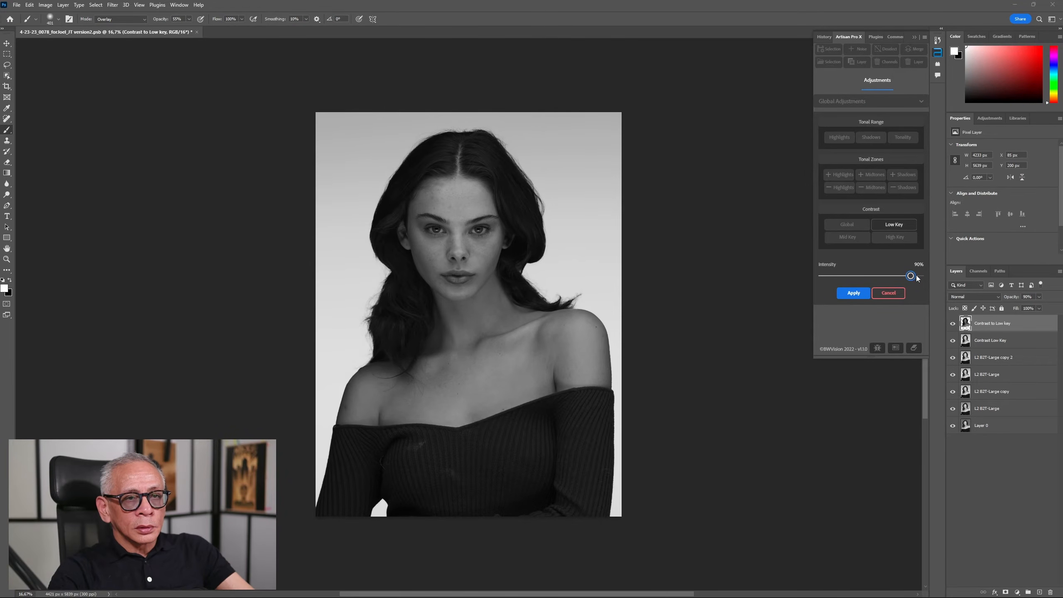
pyautogui.click(853, 293)
# Step: Merge the low-key contrast layer into the layer below, toggling it to compare, and duplicate the merged layer
pyautogui.click(953, 324)
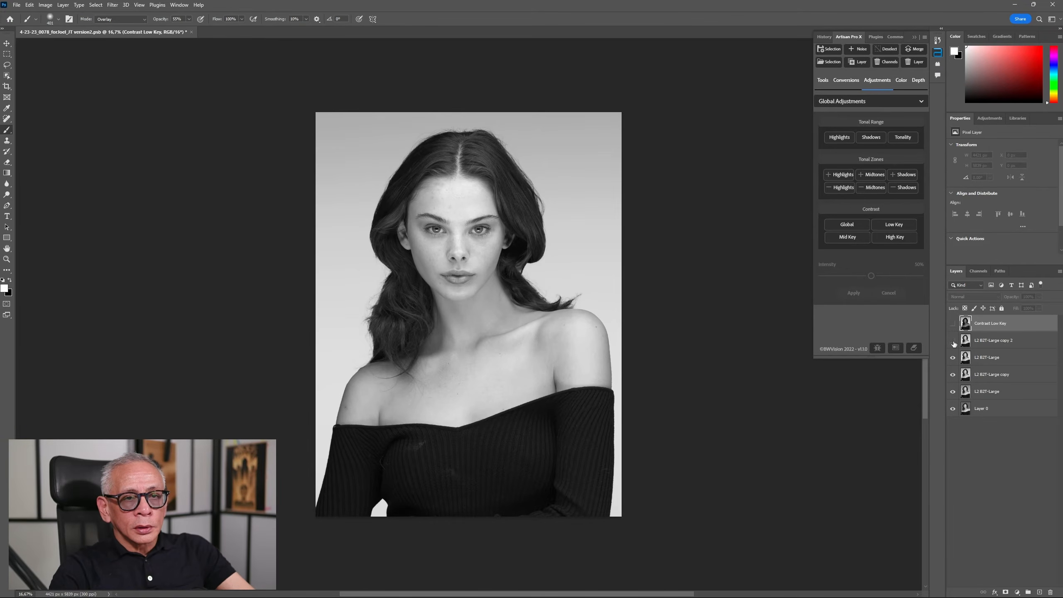
pyautogui.click(953, 323)
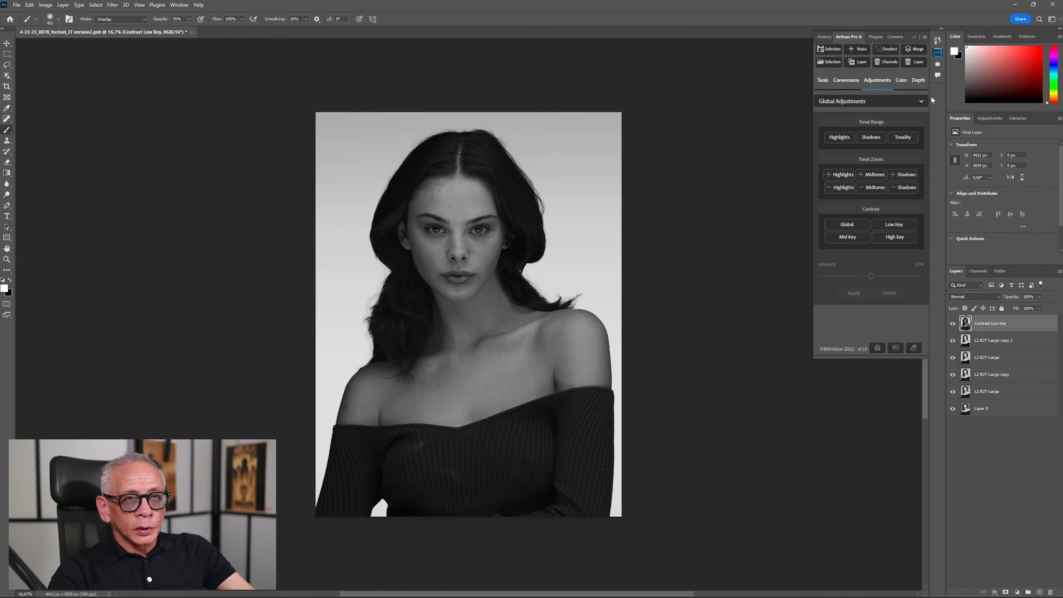
pyautogui.click(914, 50)
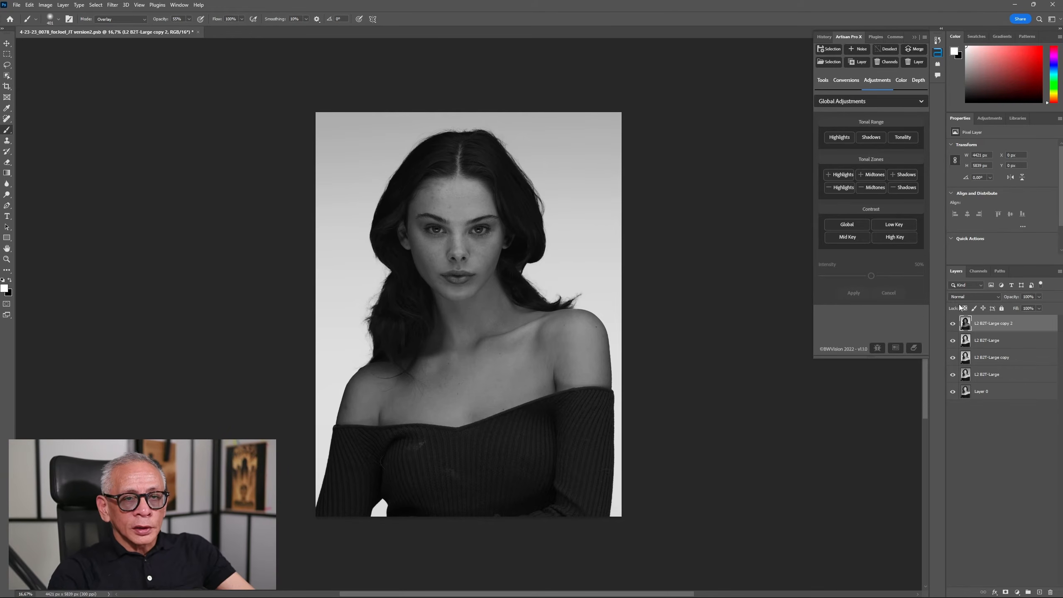
pyautogui.click(953, 323)
pyautogui.click(952, 323)
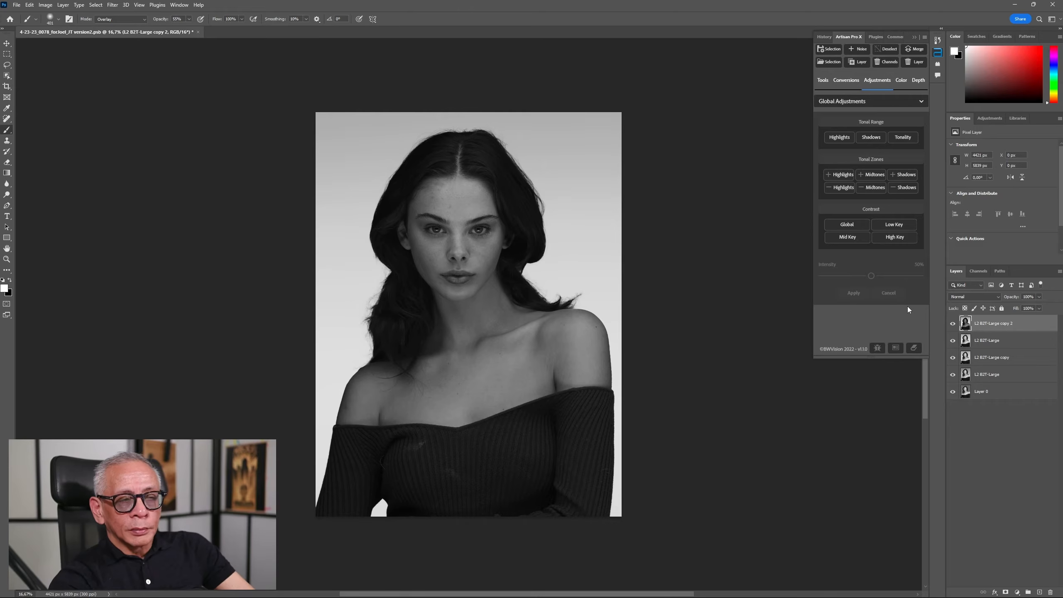
pyautogui.hotkey('ctrl', 'j')
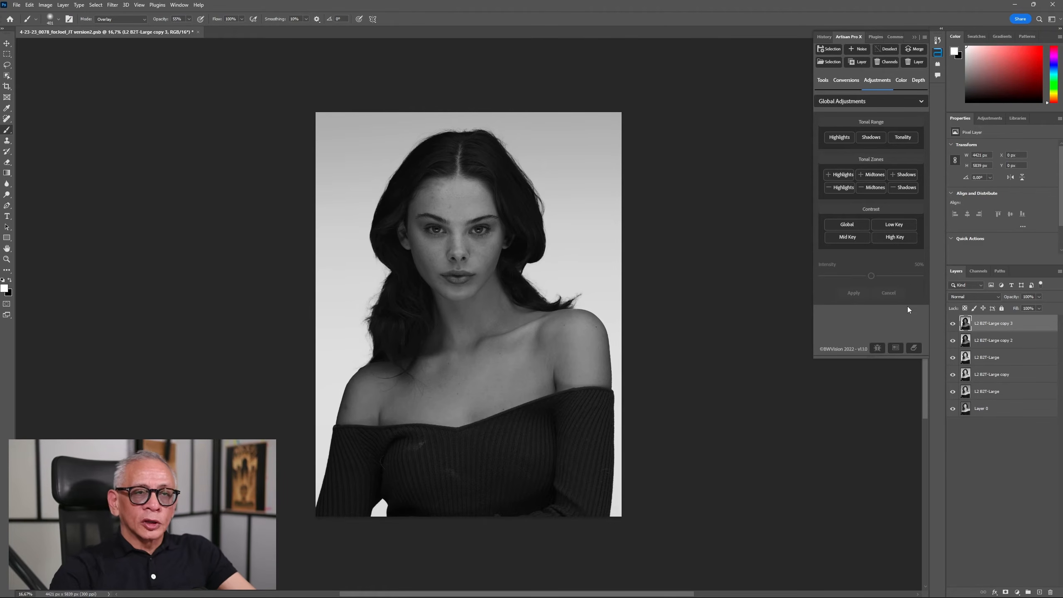
# Step: Load the Upper figure channel as a selection and intersect it with the Lights2.5 wide range face body channel
pyautogui.click(828, 61)
pyautogui.click(556, 187)
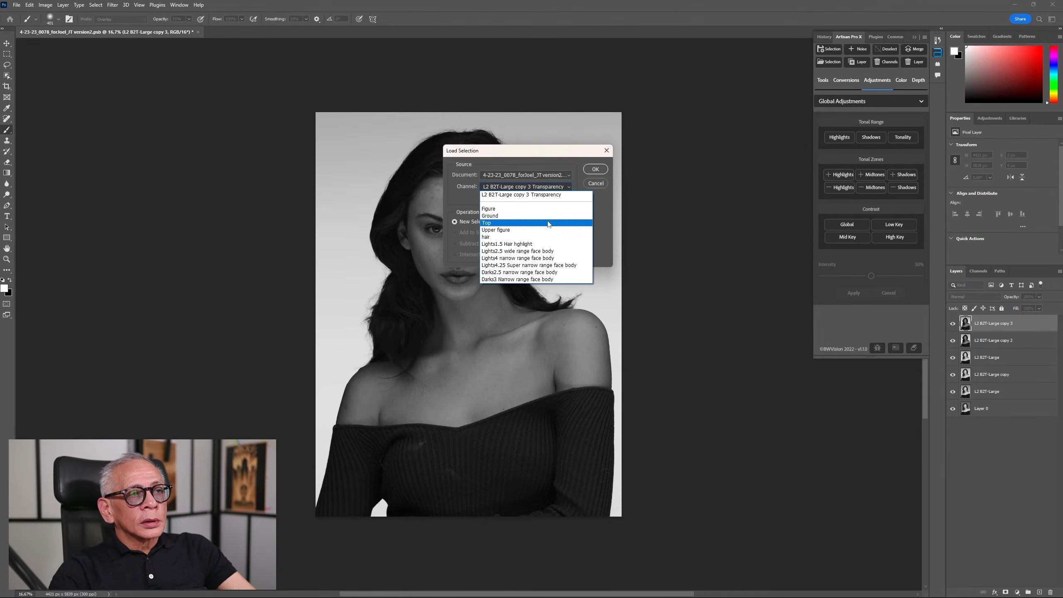
pyautogui.click(548, 230)
pyautogui.click(594, 169)
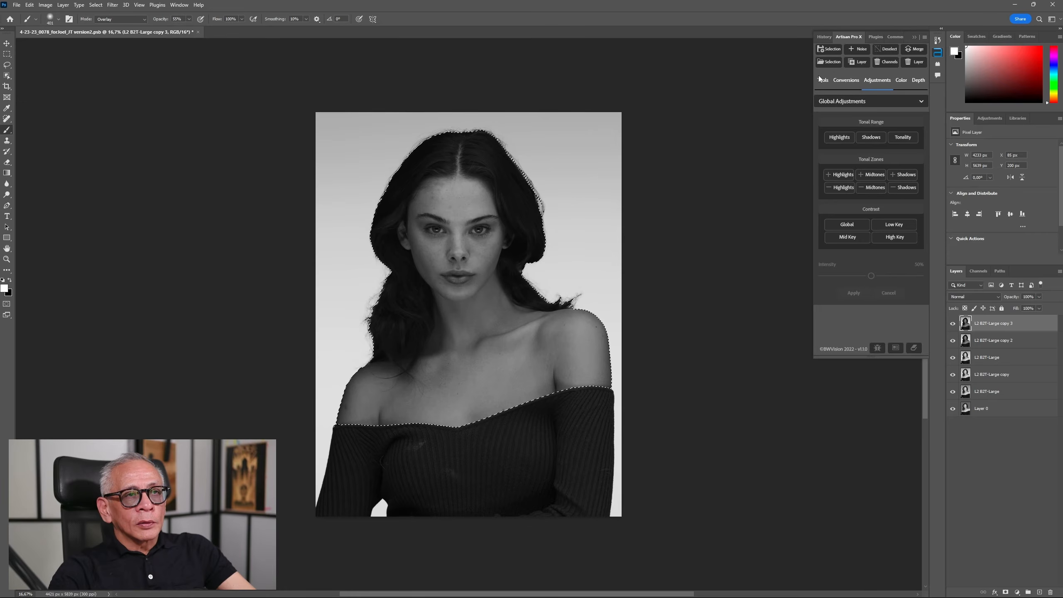
pyautogui.click(828, 62)
pyautogui.click(544, 186)
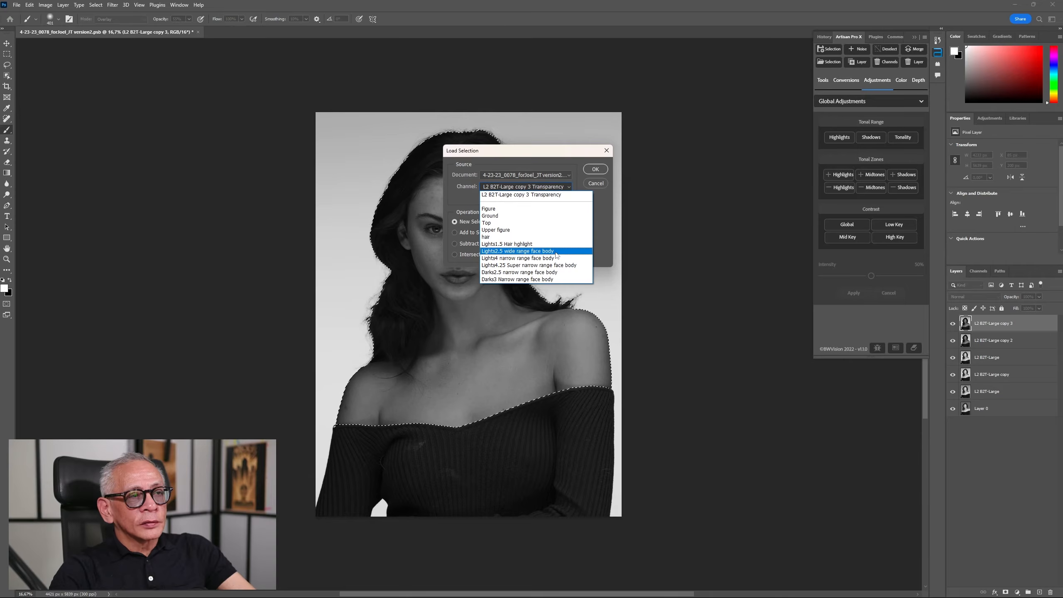
pyautogui.click(556, 254)
pyautogui.click(512, 253)
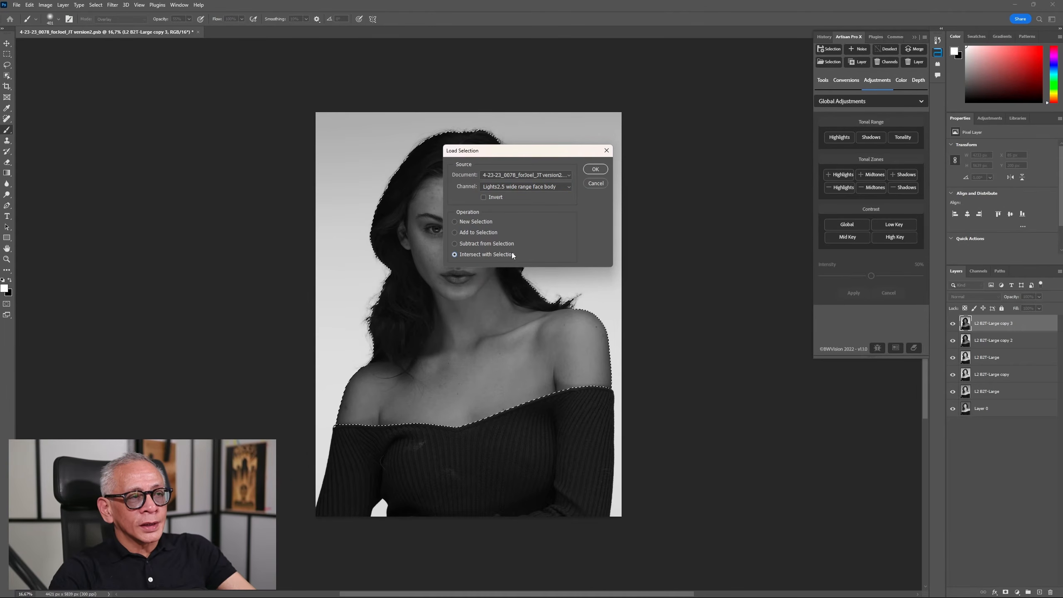
pyautogui.click(594, 169)
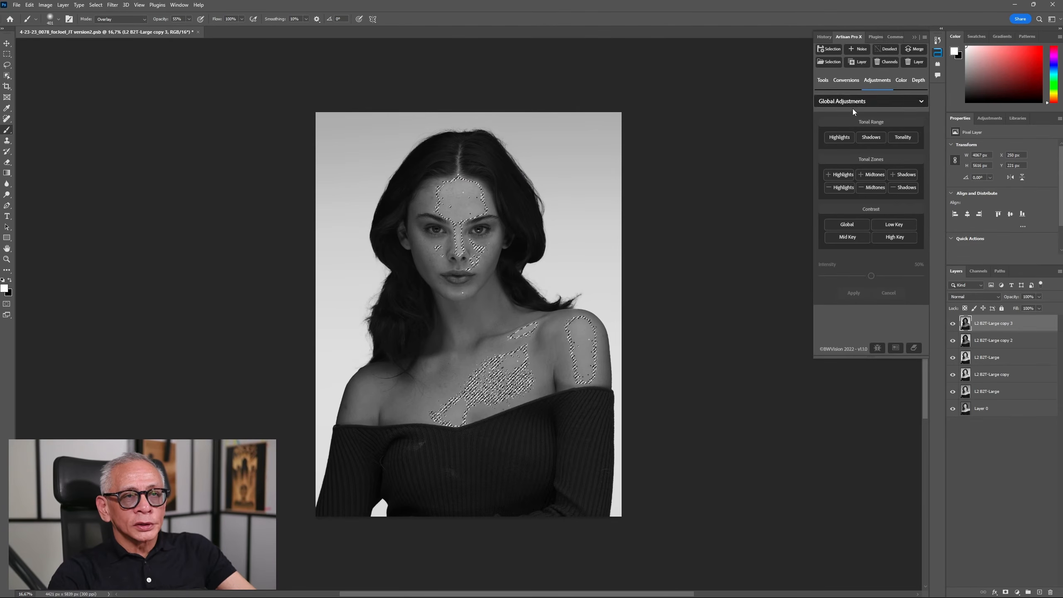
# Step: Lighten the masked skin highlights four times with the selective Pro Adjustment at strength 2, compare the result, and deselect
pyautogui.click(822, 81)
pyautogui.click(829, 102)
pyautogui.click(833, 130)
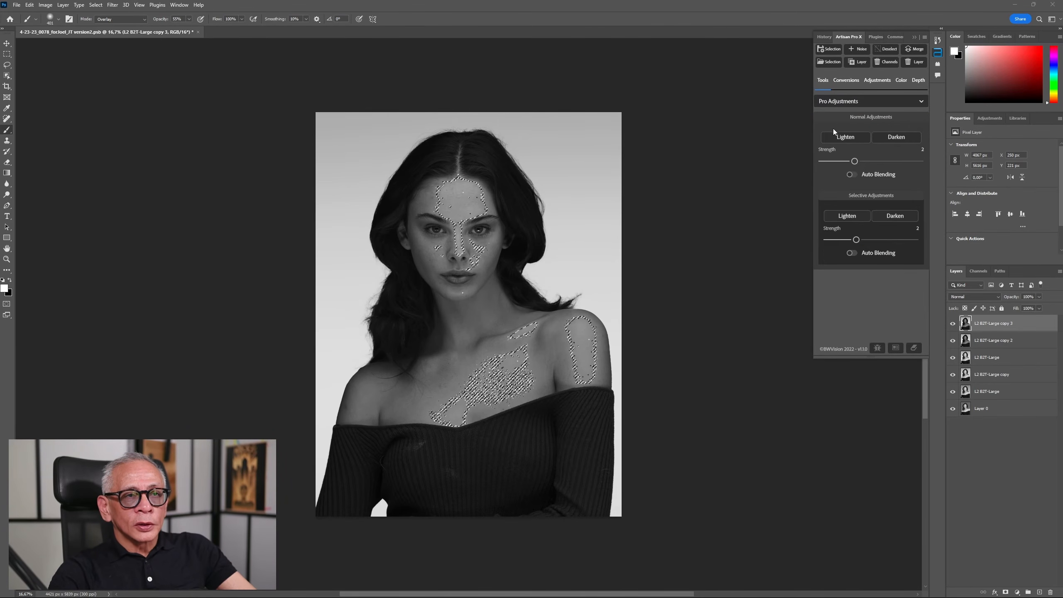
pyautogui.click(853, 216)
pyautogui.click(854, 217)
pyautogui.click(854, 218)
pyautogui.click(853, 217)
pyautogui.click(954, 323)
pyautogui.click(953, 323)
pyautogui.hotkey('ctrl', 'd')
pyautogui.hotkey('ctrl', '+')
pyautogui.hotkey('ctrl', '+')
pyautogui.hotkey('ctrl', '+')
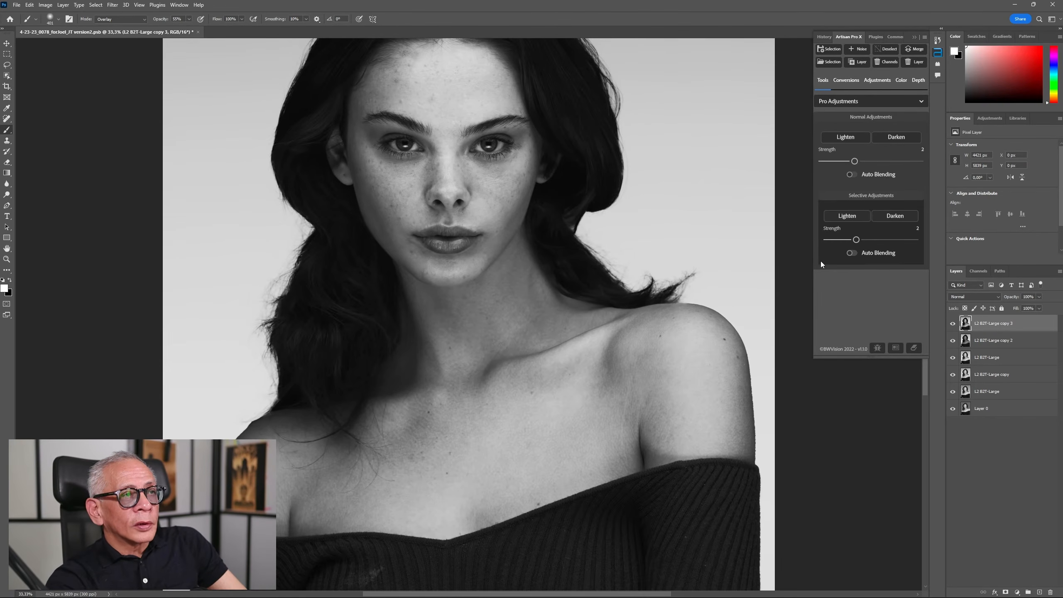
pyautogui.scroll(5, 634, 235)
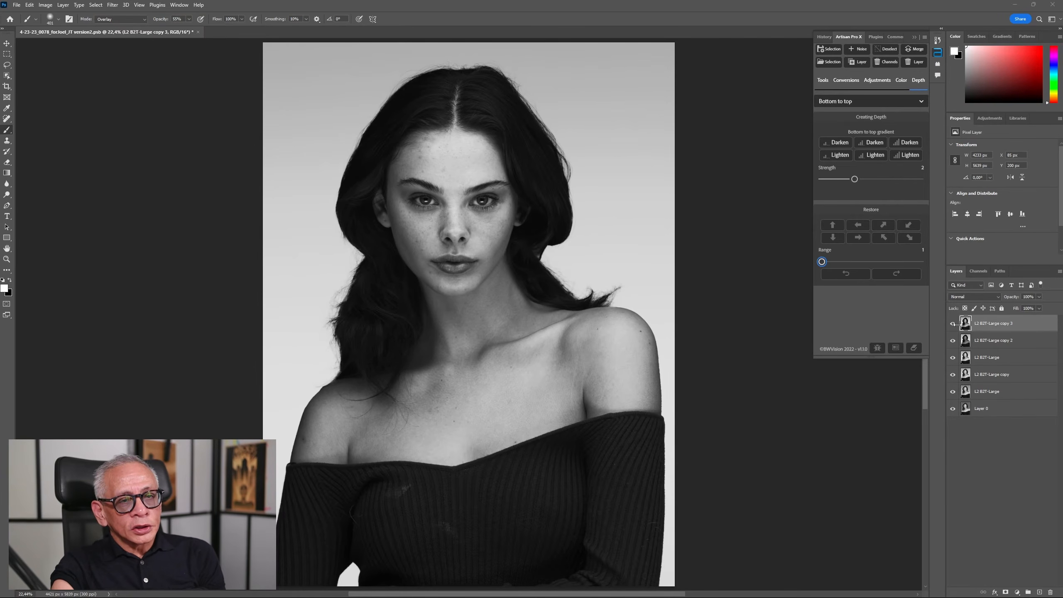
# Step: Intersect the Upper figure selection with the Lights4 narrow range face body channel
pyautogui.keyDown('ctrl'); pyautogui.click(964, 323); pyautogui.keyUp('ctrl')
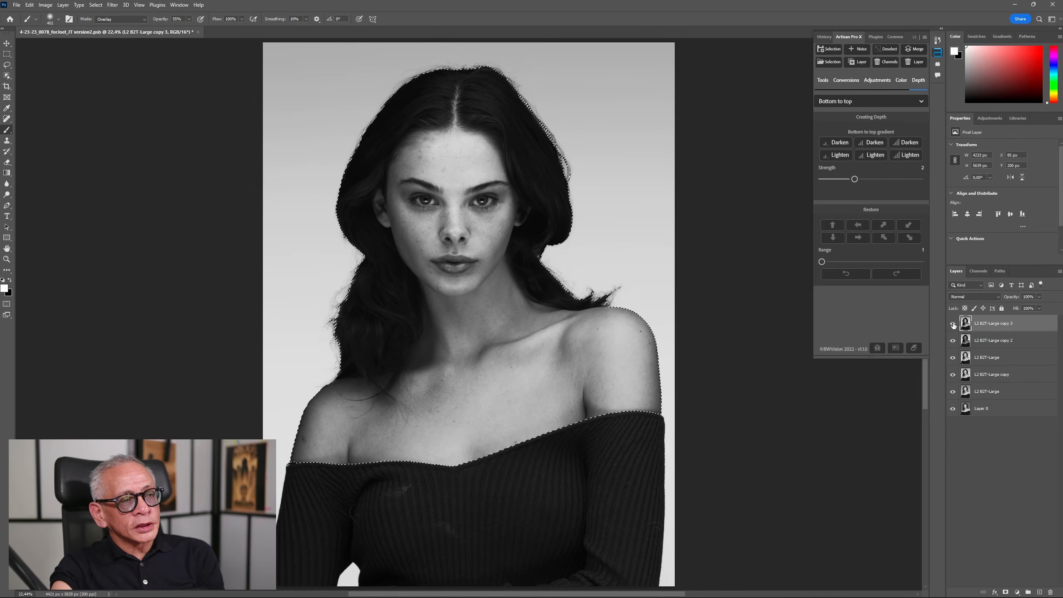
pyautogui.click(829, 61)
pyautogui.click(543, 186)
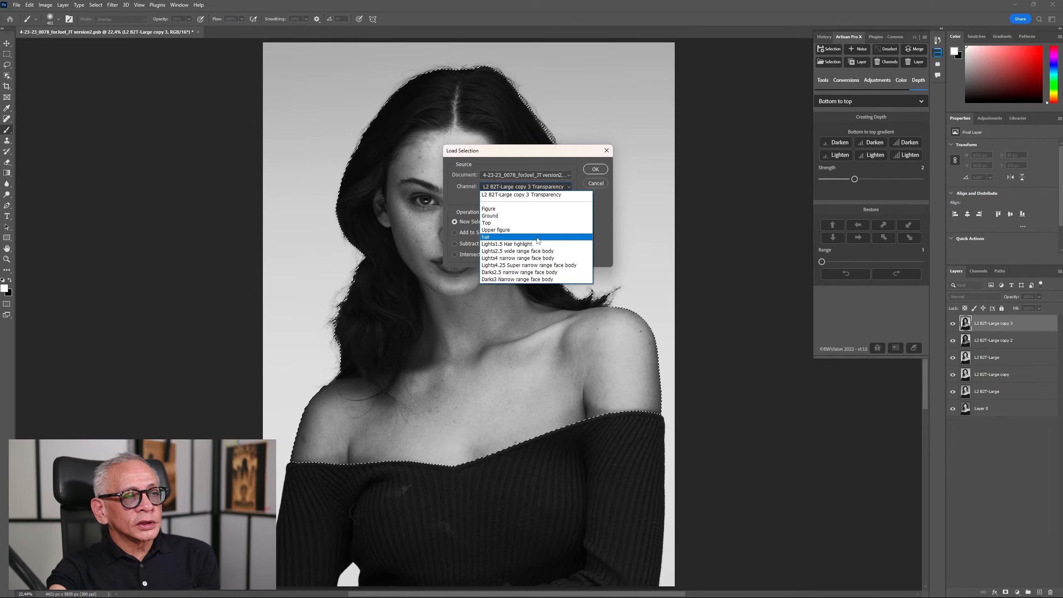
pyautogui.click(543, 260)
pyautogui.click(512, 256)
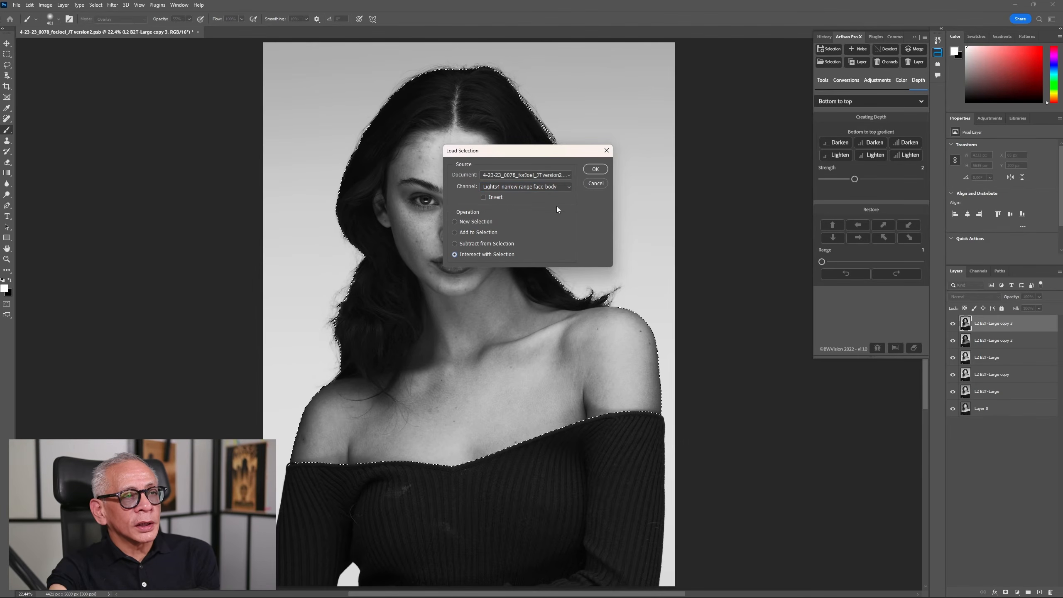
pyautogui.click(594, 169)
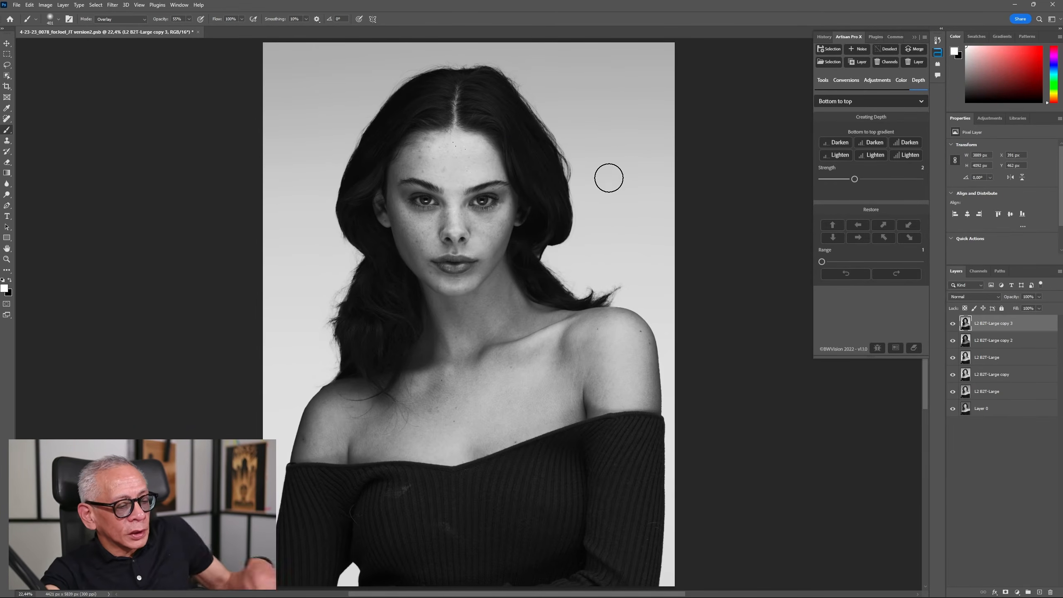
# Step: Duplicate the whole top layer without the selection and restore the intersected selection
pyautogui.hotkey('ctrl', 'd')
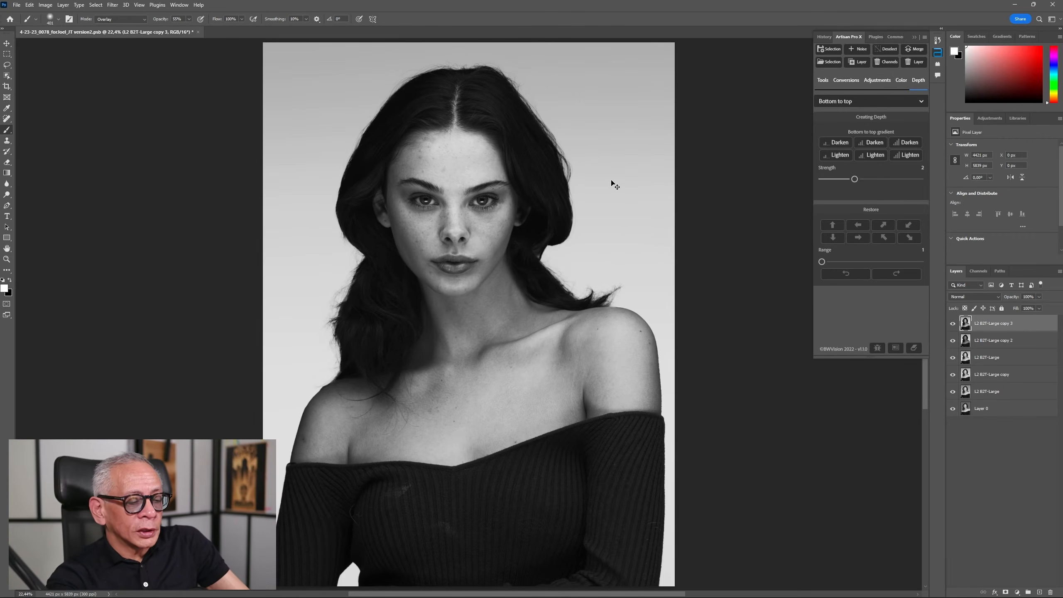
pyautogui.hotkey('ctrl', 'j')
pyautogui.hotkey('ctrl', 'shift', 'd')
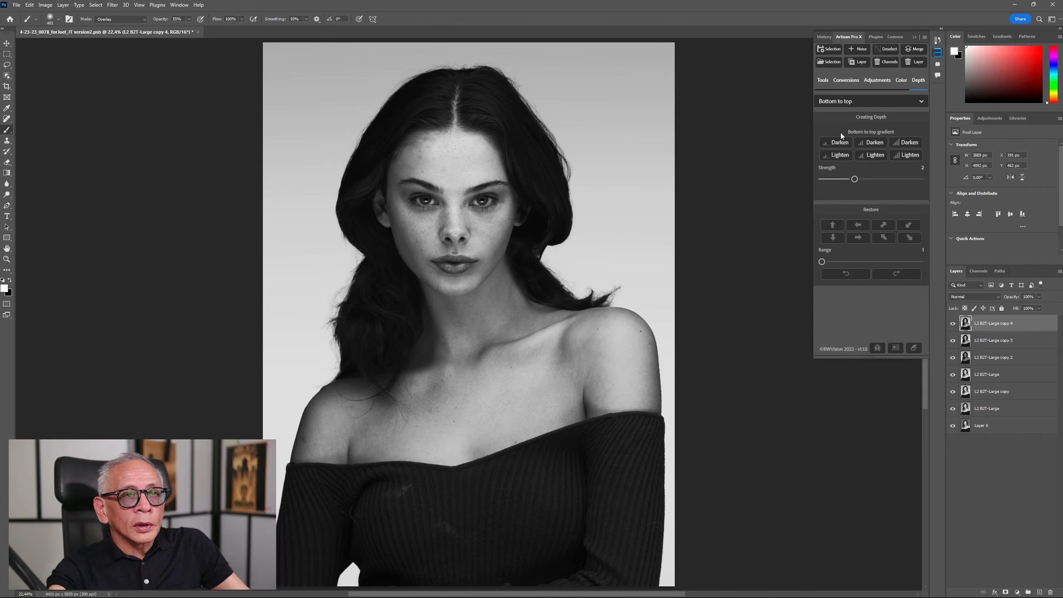
# Step: Lighten the narrow-range skin highlights with the selective Pro Adjustment at strength 2, toggling the layer to compare
pyautogui.click(825, 87)
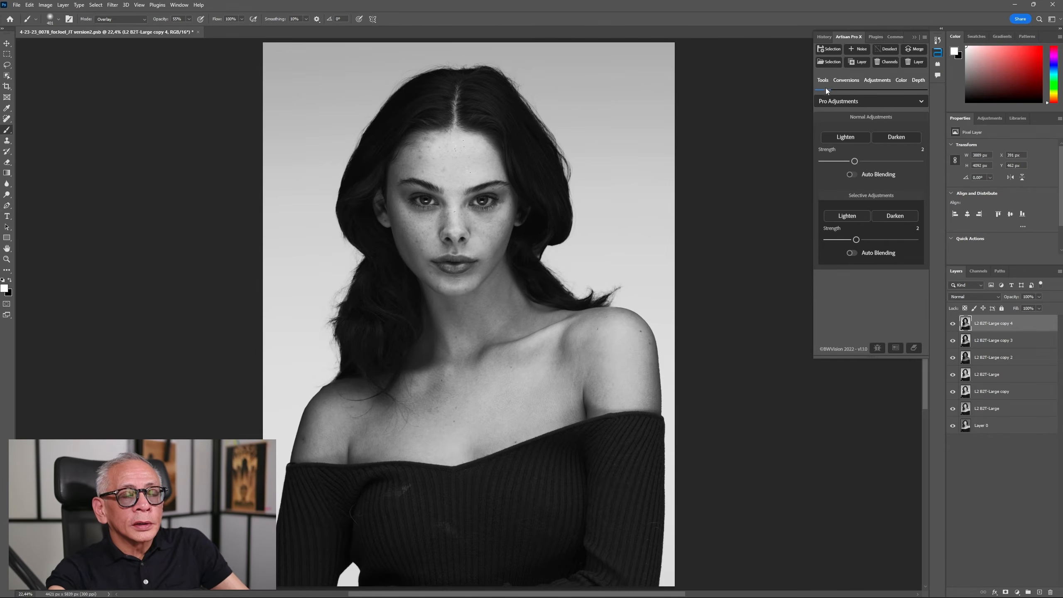
pyautogui.click(854, 221)
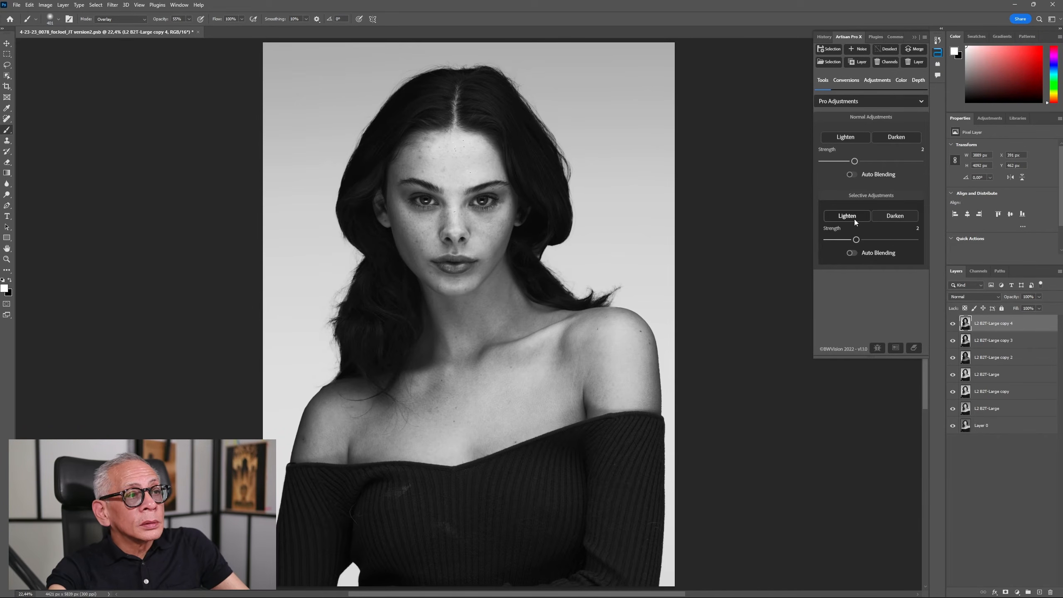
pyautogui.click(952, 326)
pyautogui.click(952, 325)
pyautogui.click(950, 326)
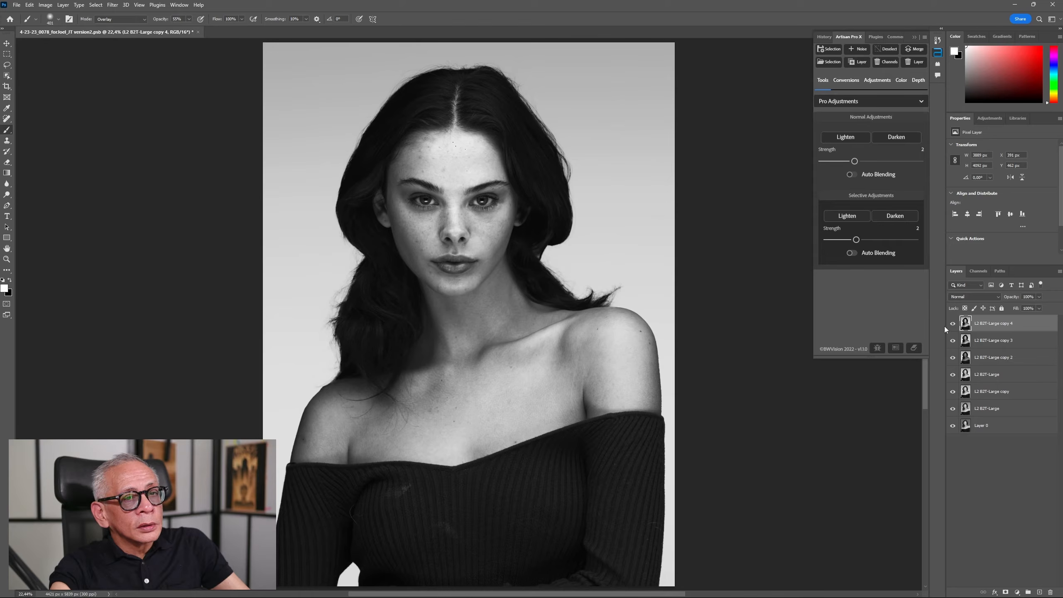
pyautogui.click(951, 326)
pyautogui.click(951, 326)
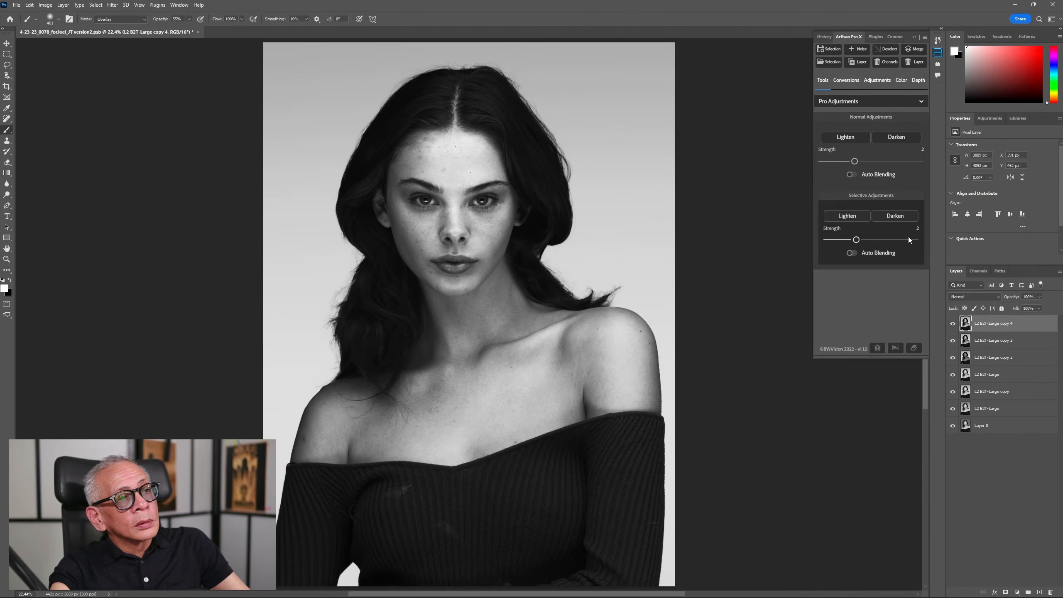
# Step: Clear the narrow-range selection and duplicate the top layer
pyautogui.click(836, 64)
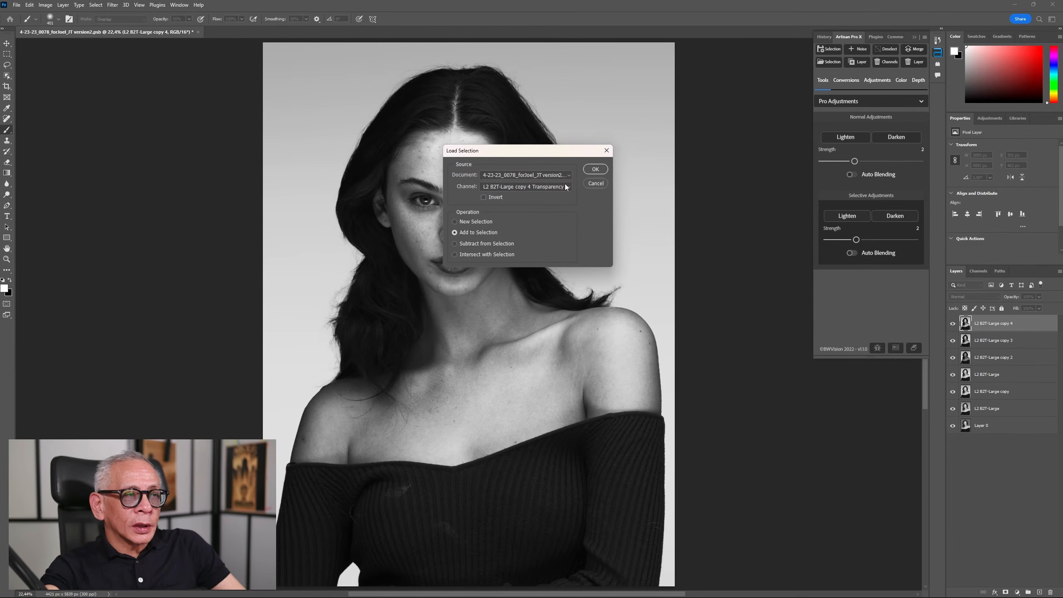
pyautogui.click(587, 183)
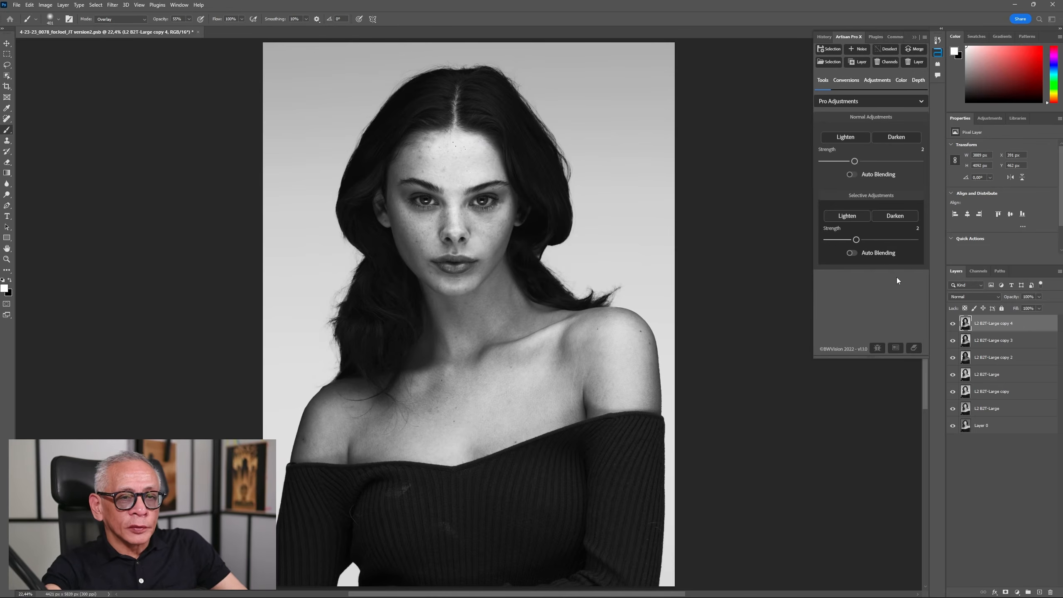
pyautogui.hotkey('ctrl', 'd')
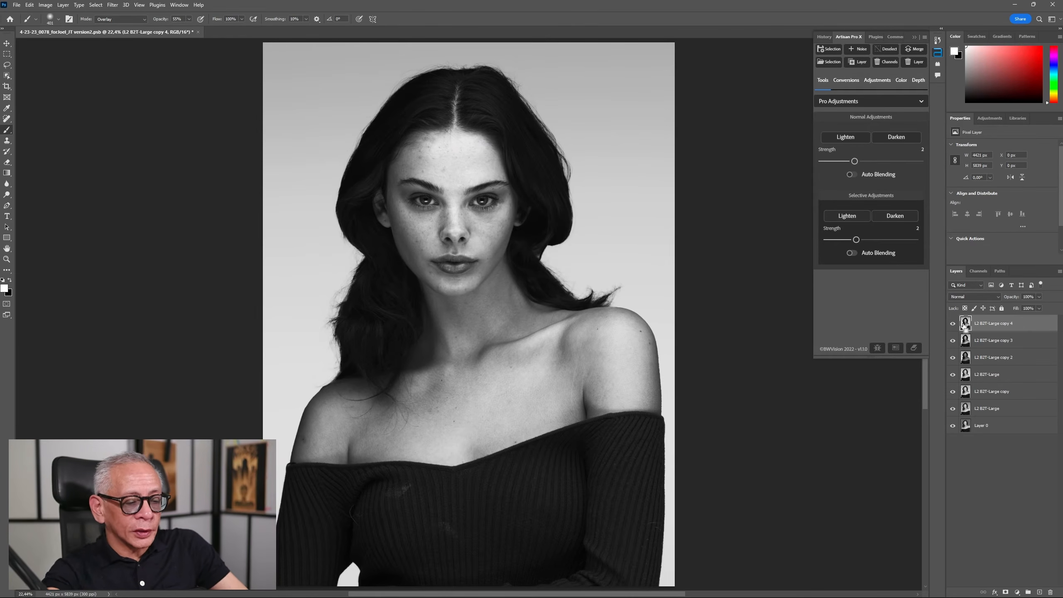
pyautogui.hotkey('ctrl', 'j')
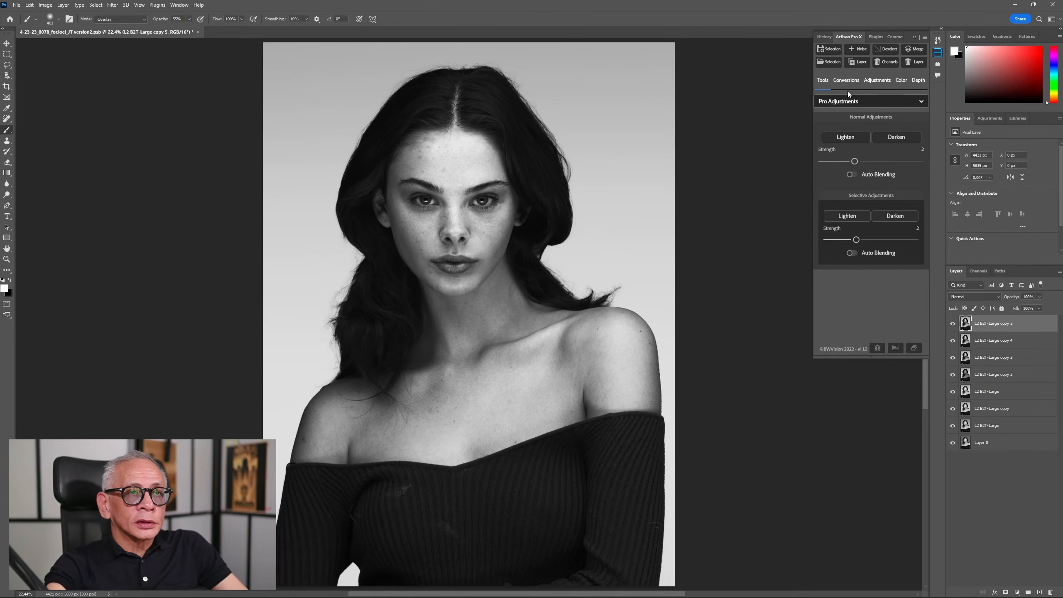
# Step: Load the Upper figure selection and intersect it with the Lights4.25 Super narrow range face body channel
pyautogui.click(831, 63)
pyautogui.click(544, 186)
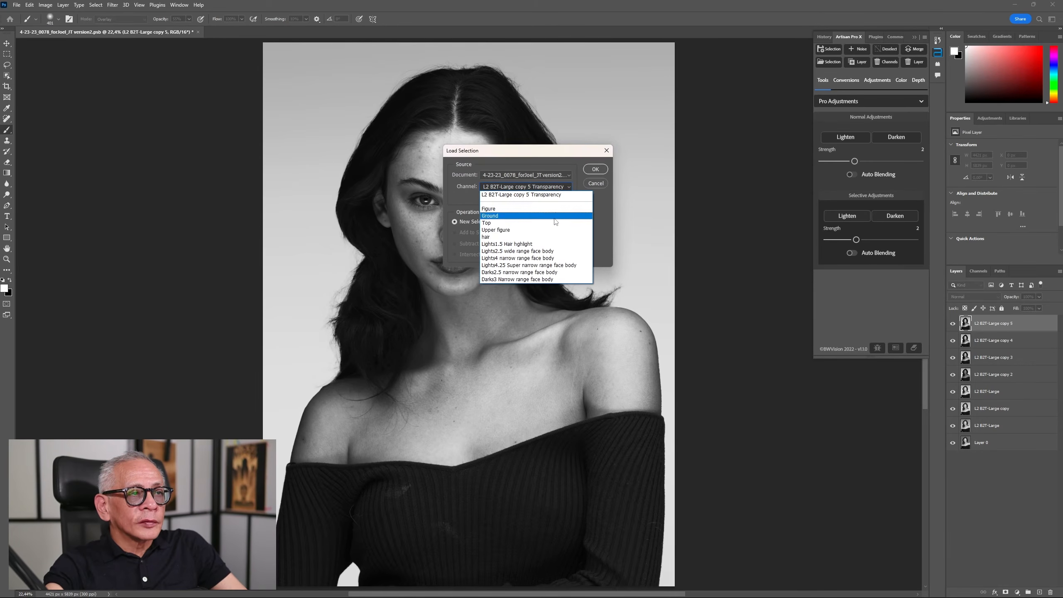
pyautogui.click(553, 230)
pyautogui.click(594, 169)
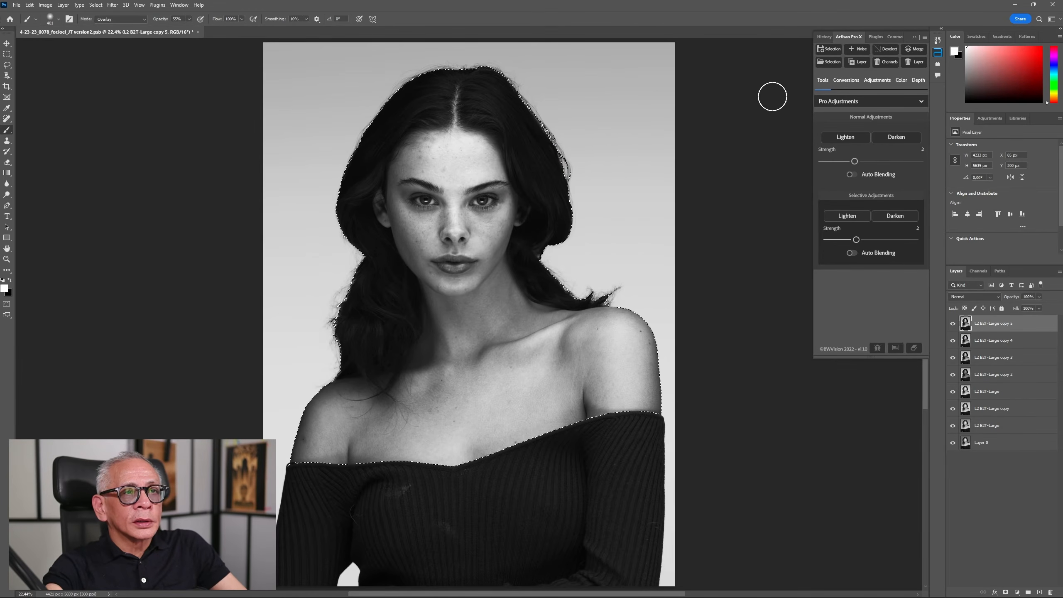
pyautogui.click(829, 61)
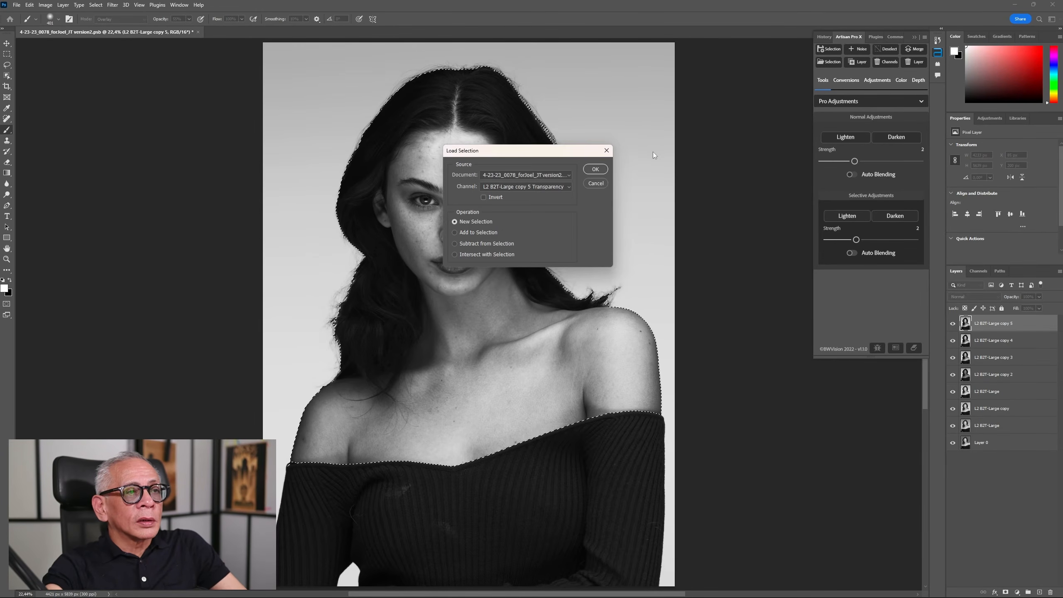
pyautogui.click(561, 186)
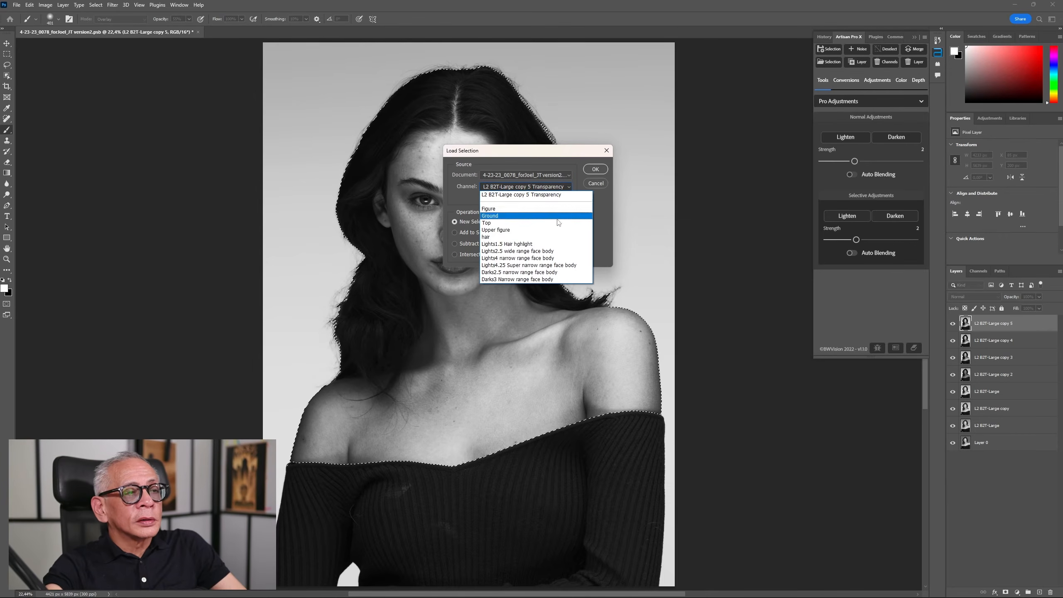
pyautogui.click(565, 265)
pyautogui.click(500, 255)
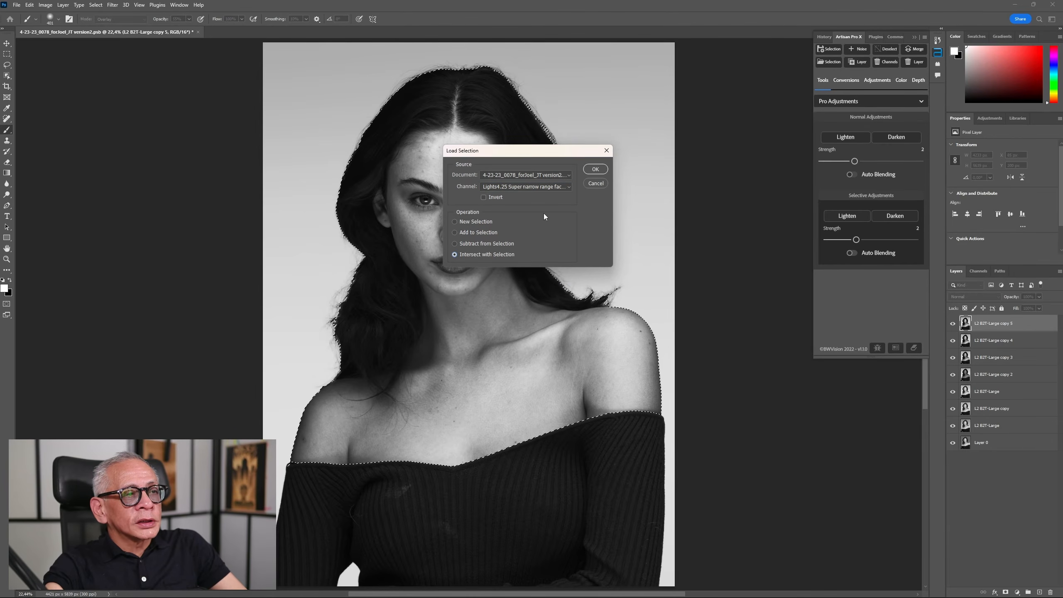
pyautogui.click(595, 168)
# Step: Lighten the super narrow range skin highlights with the selective Pro Adjustment at strength 2, toggling the upper layers to compare
pyautogui.click(847, 216)
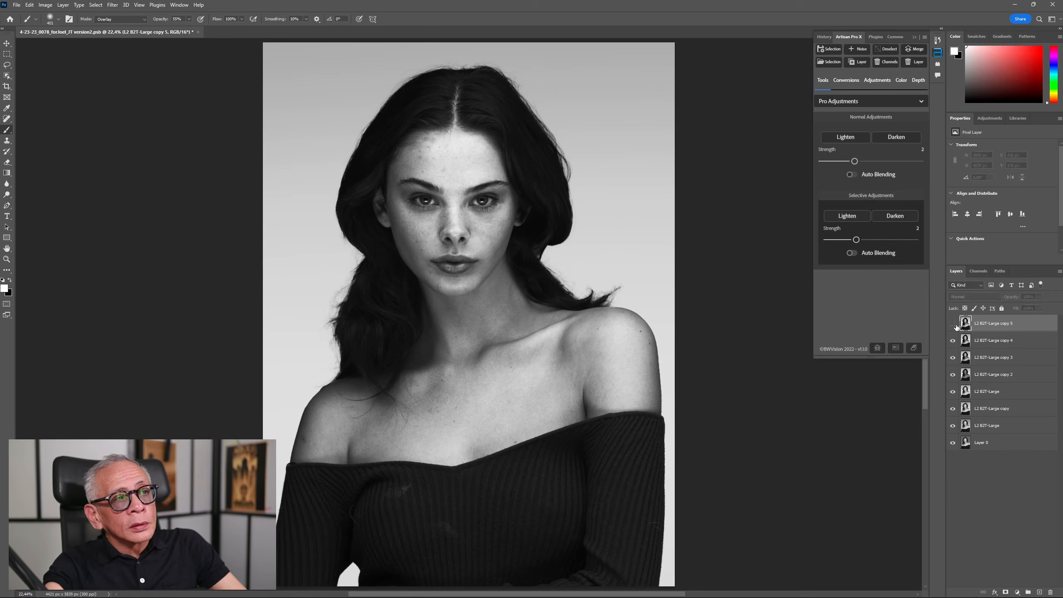
pyautogui.moveTo(953, 325); pyautogui.dragTo(953, 350)
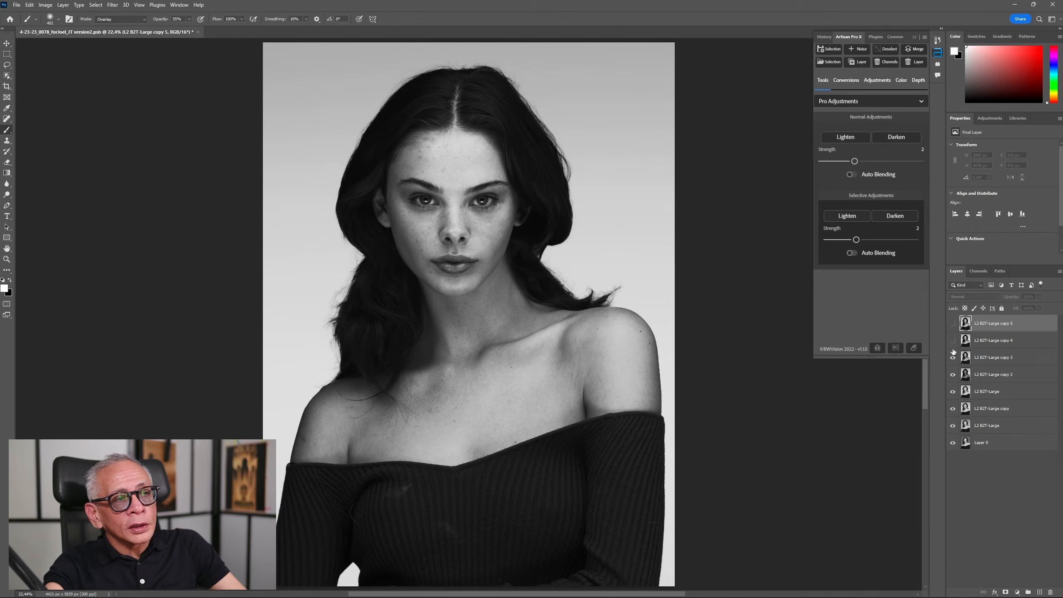
pyautogui.click(952, 363)
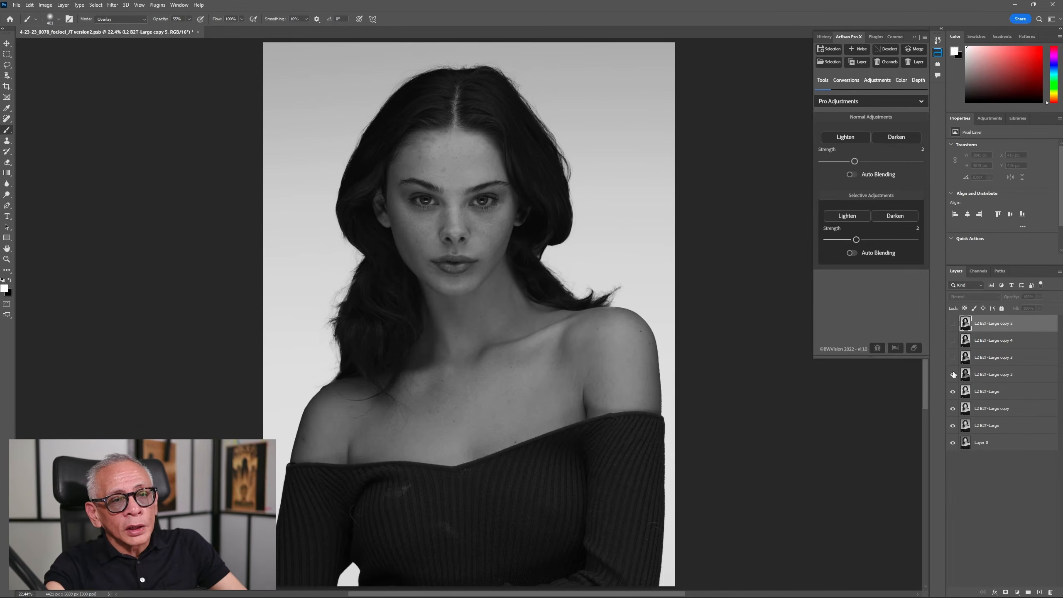
pyautogui.click(953, 375)
pyautogui.click(953, 374)
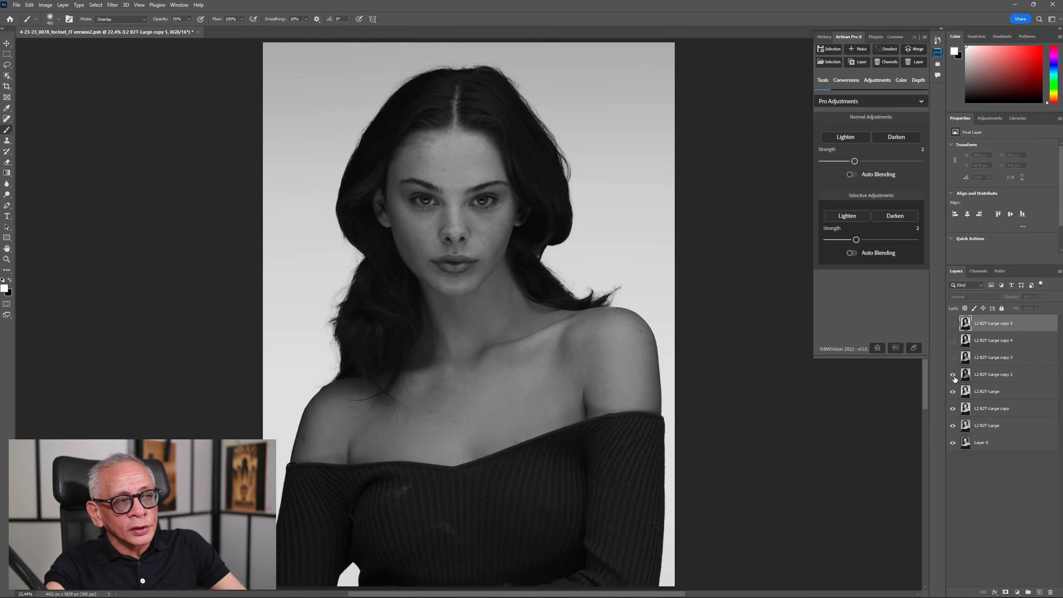
pyautogui.click(953, 359)
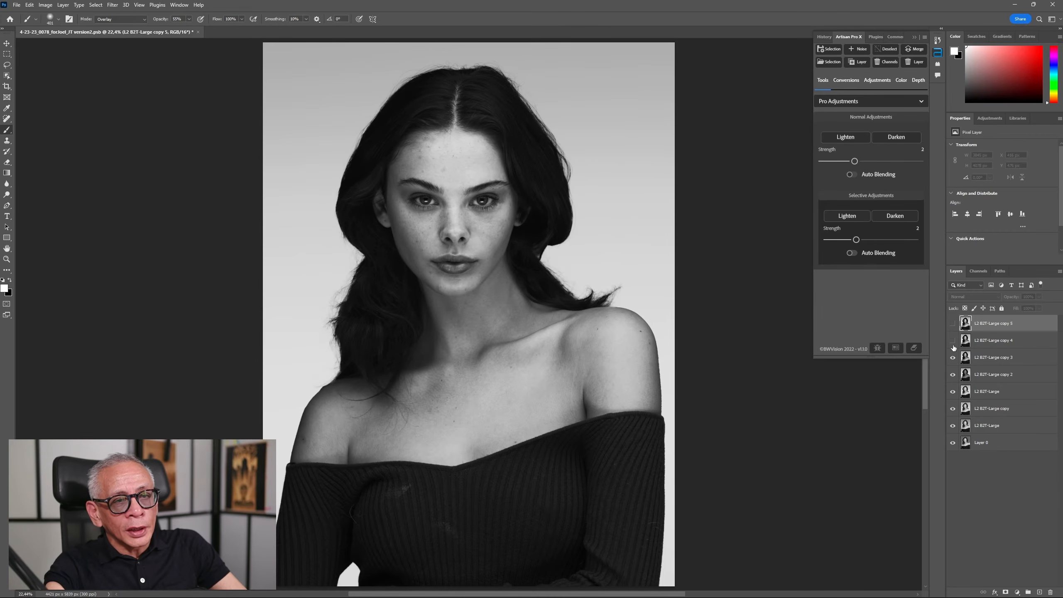
pyautogui.click(953, 341)
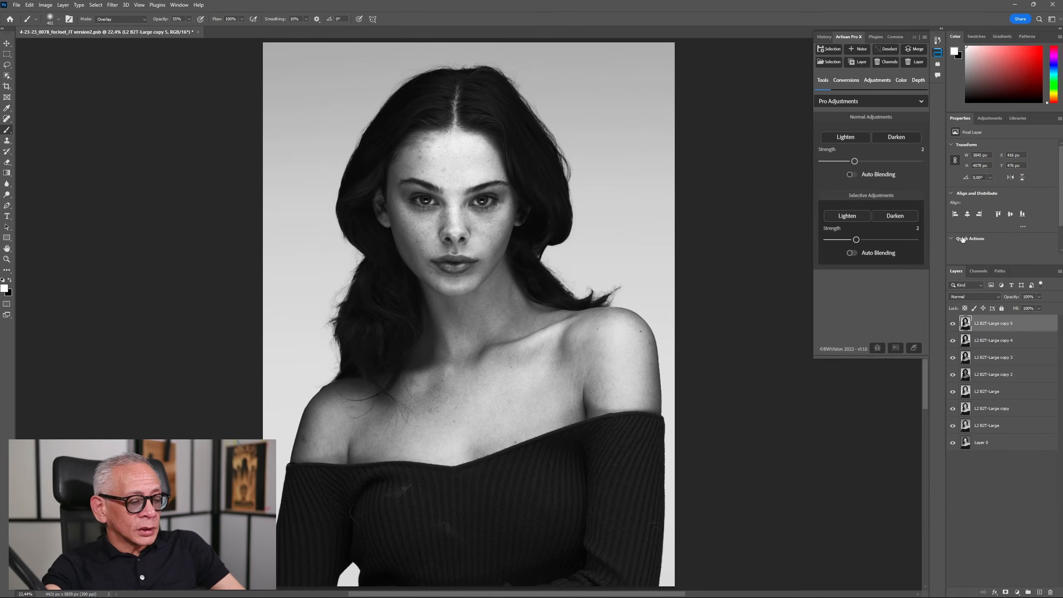
# Step: Merge the two topmost layers down into L2 B2T-Large copy 3, and hide it along with L2 B2T-Large copy 2
pyautogui.click(914, 50)
pyautogui.click(914, 50)
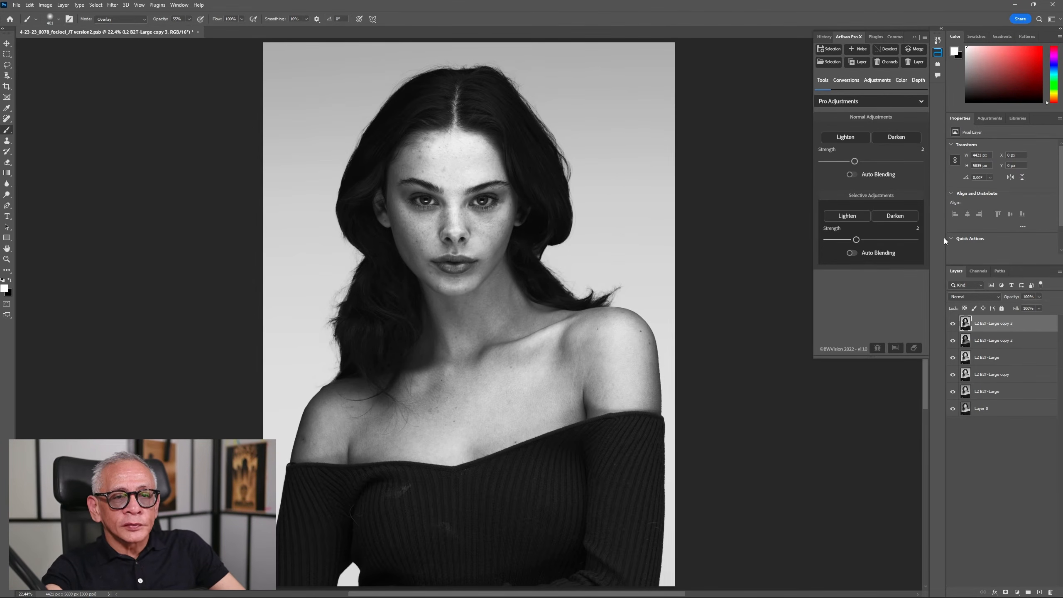
pyautogui.click(953, 323)
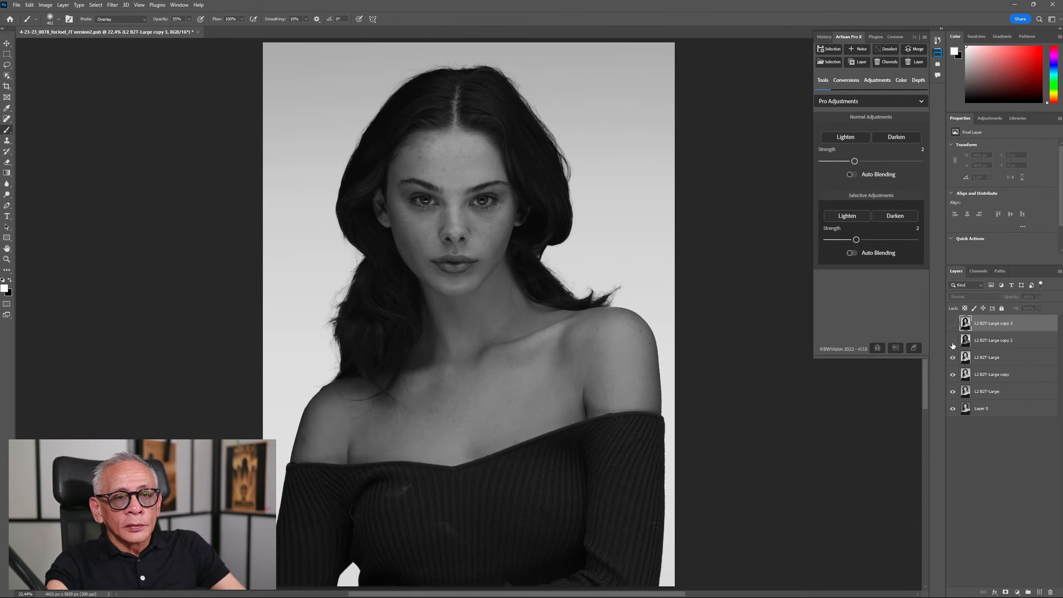
pyautogui.click(953, 340)
# Step: Merge the upper L2 B2T-Large layer down into L2 B2T-Large copy, compare its visibility, and show all layers again
pyautogui.click(975, 360)
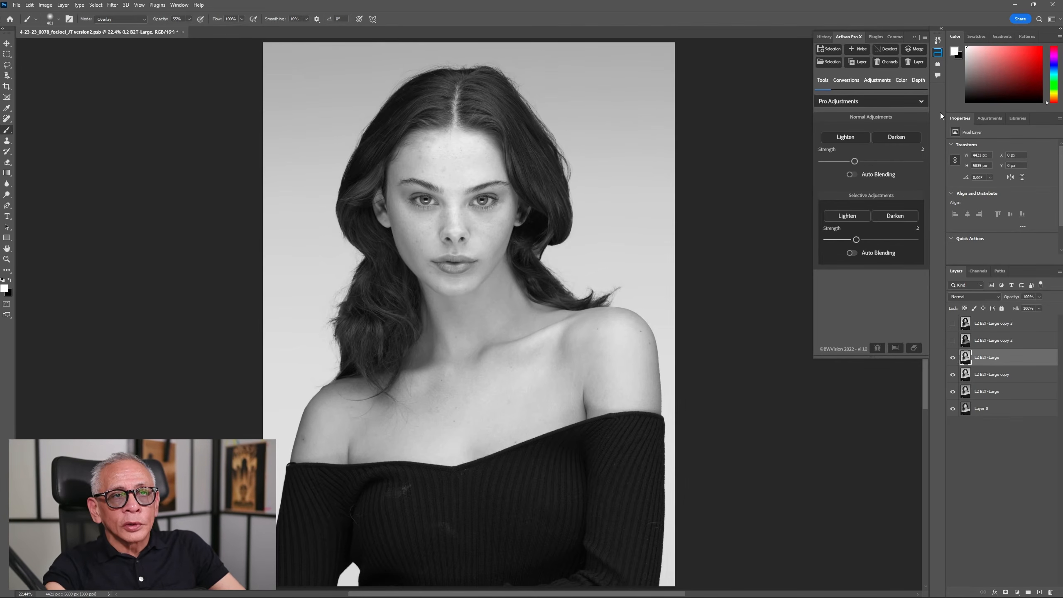
pyautogui.click(914, 50)
pyautogui.click(952, 358)
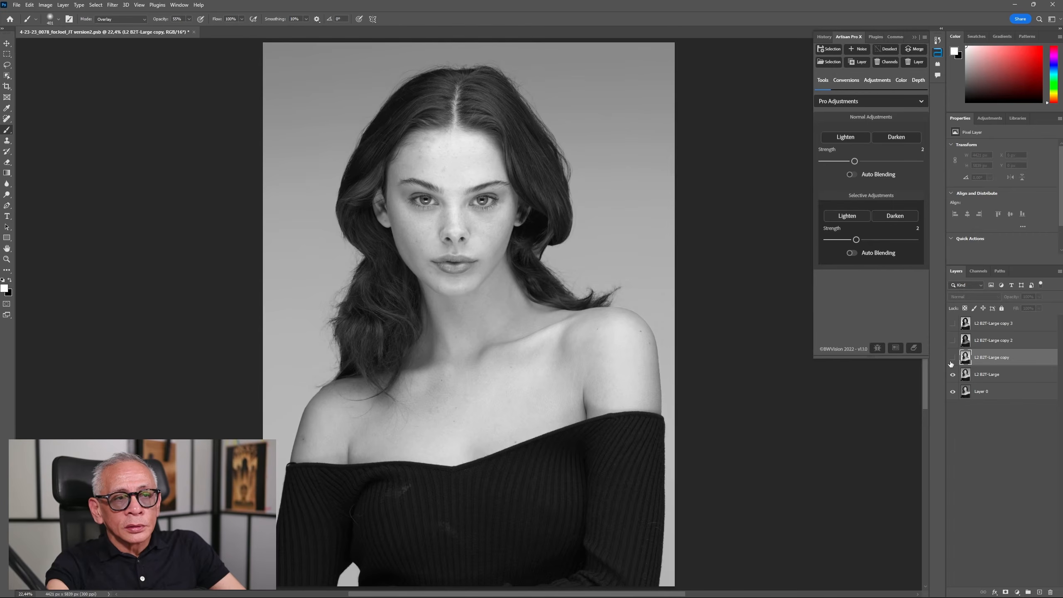
pyautogui.click(952, 340)
pyautogui.click(952, 323)
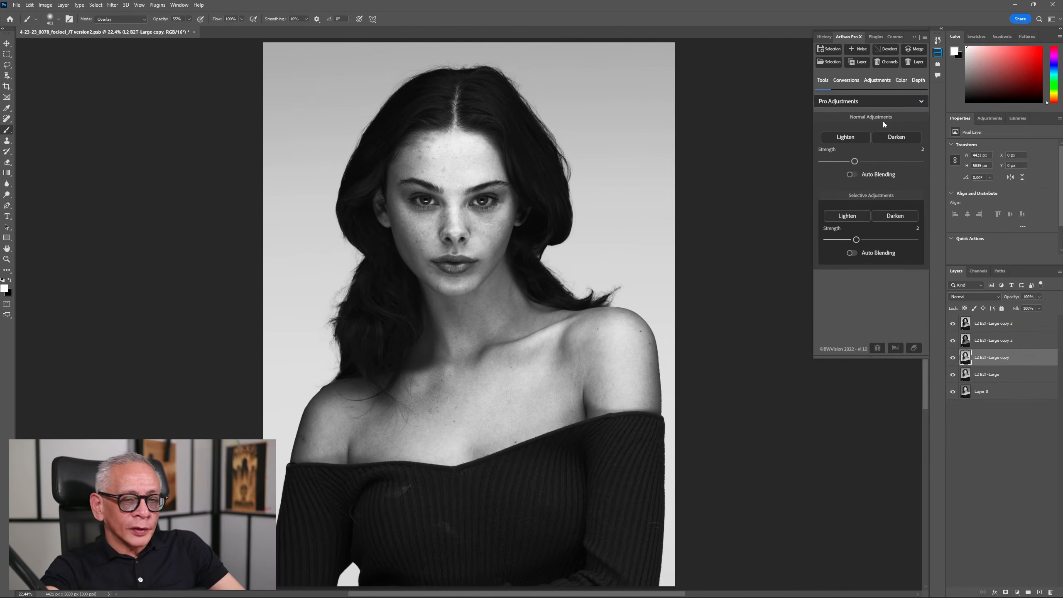
# Step: Duplicate the top layer, L2 B2T-Large copy 3, and load the Upper figure channel as a new selection
pyautogui.click(1009, 331)
pyautogui.hotkey('ctrl', 'j')
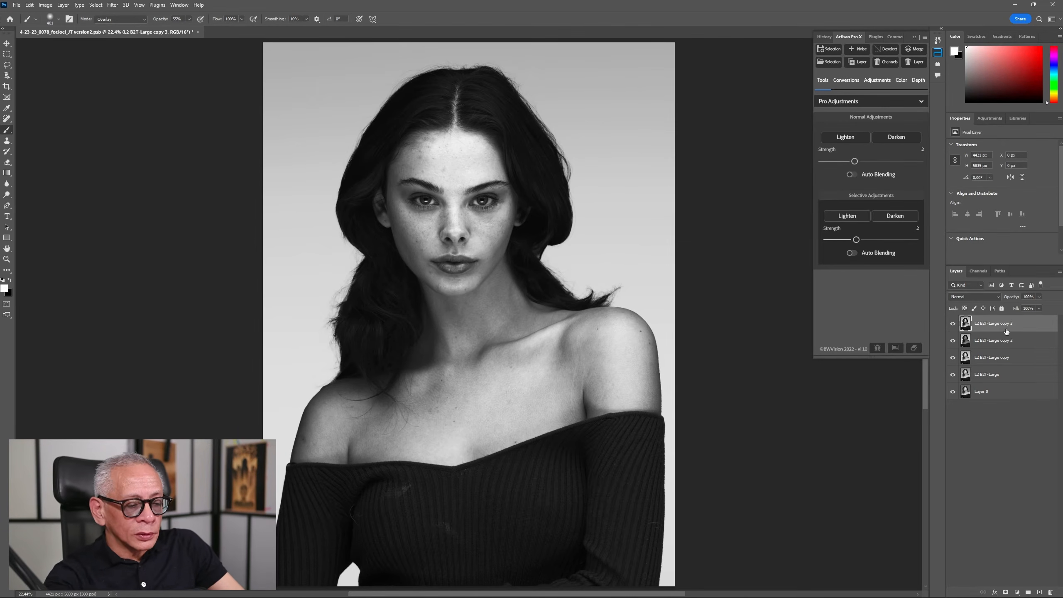
pyautogui.click(828, 63)
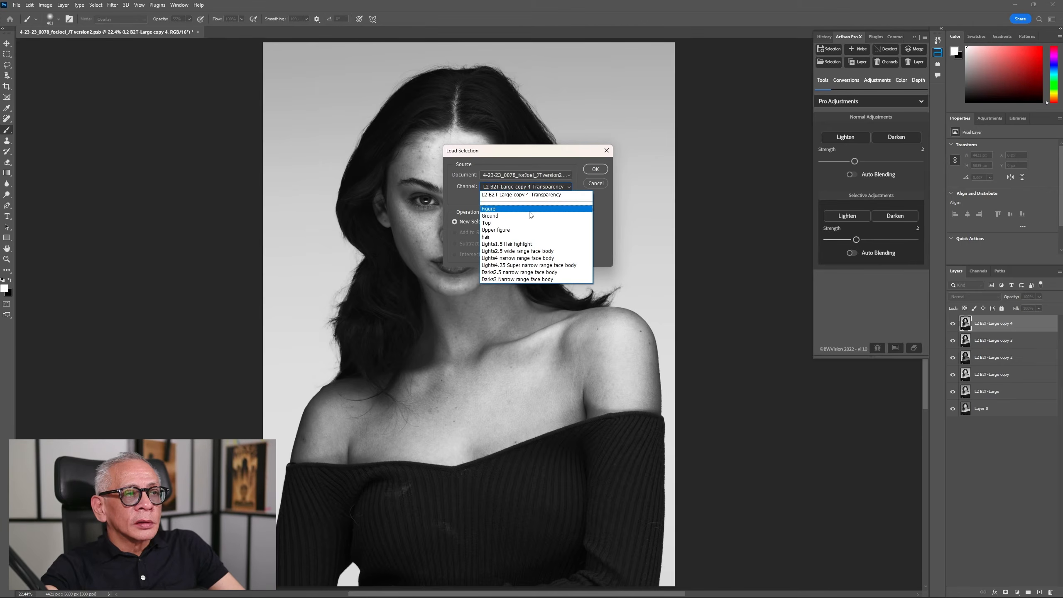
pyautogui.click(523, 230)
pyautogui.click(595, 169)
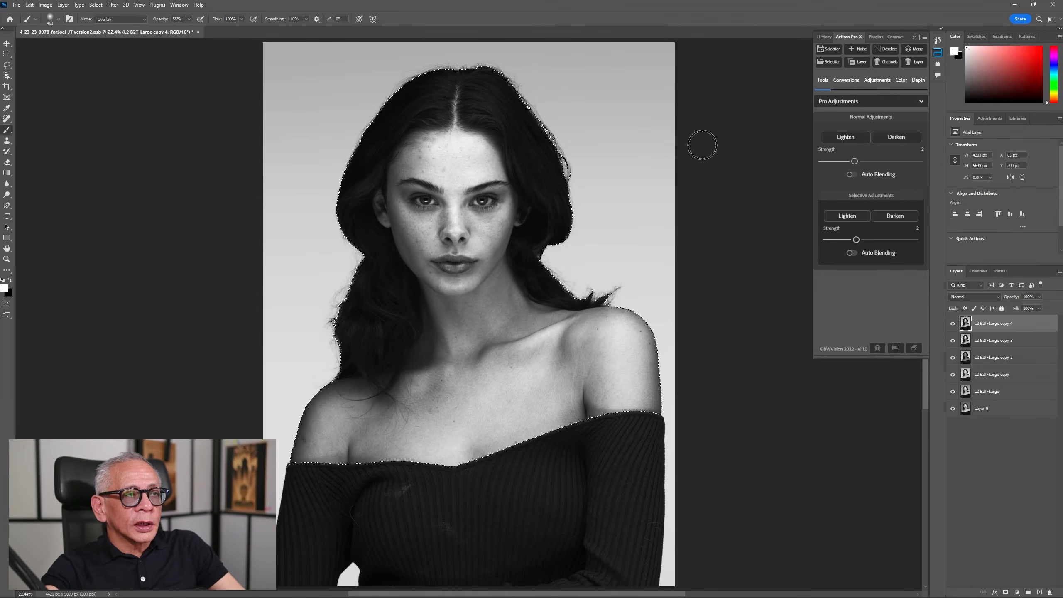
# Step: Subtract the hair channel from the Upper figure selection
pyautogui.click(829, 62)
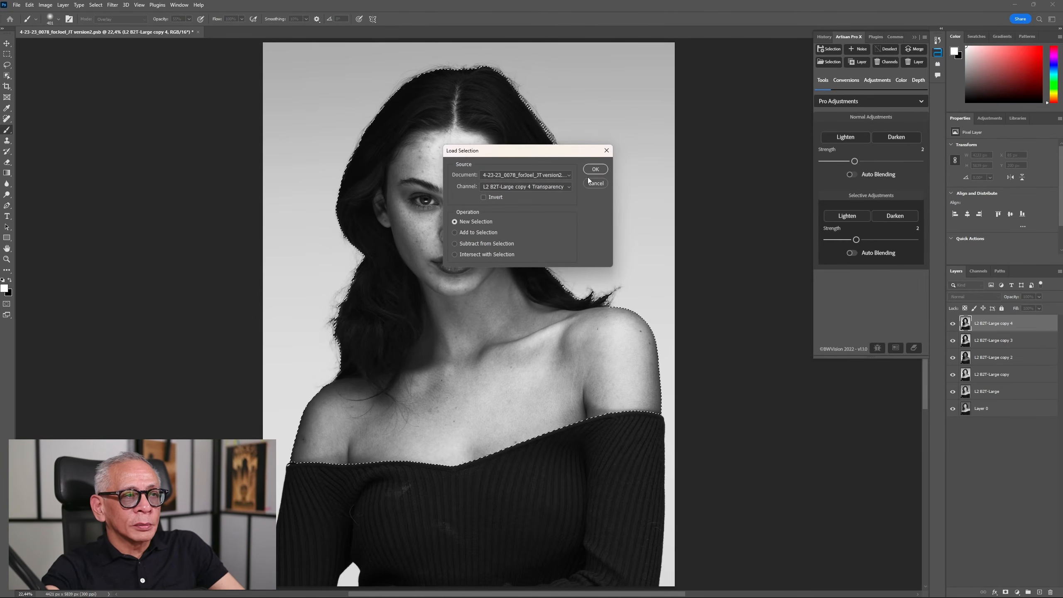
pyautogui.click(563, 187)
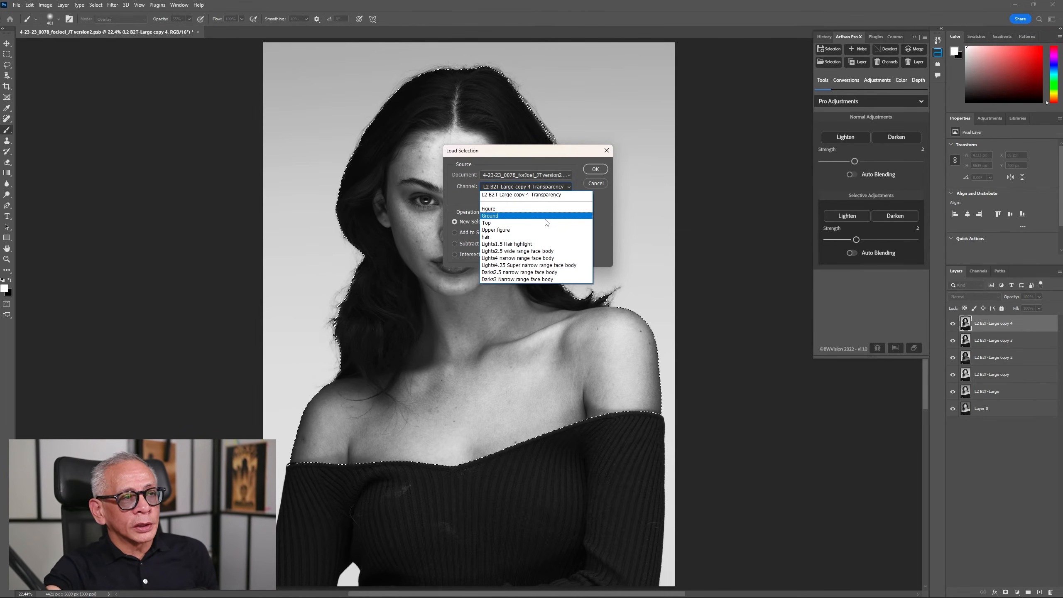
pyautogui.click(524, 236)
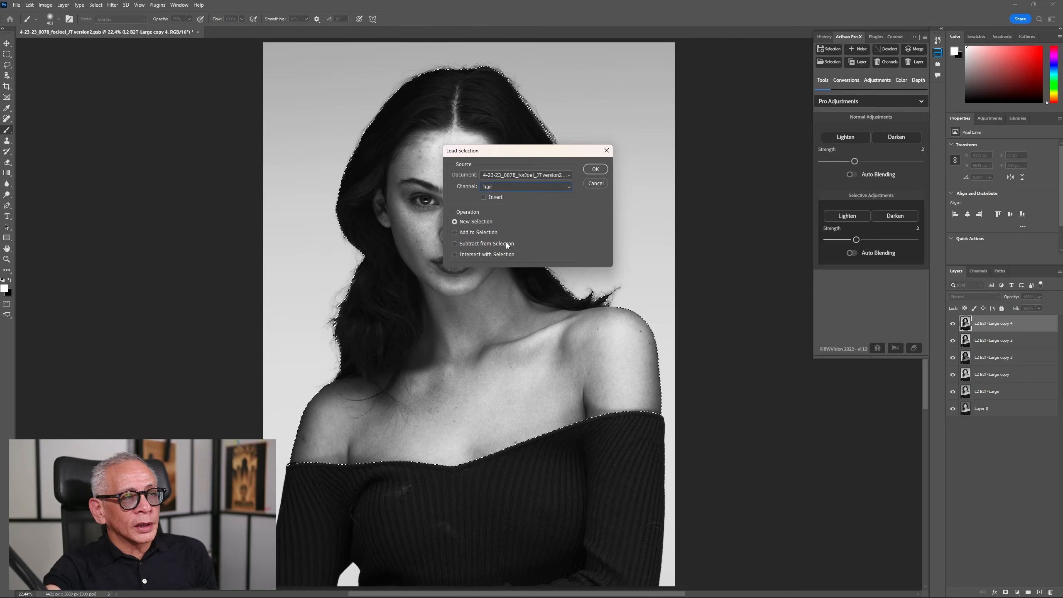
pyautogui.click(596, 169)
# Step: Intersect the hairless face and body selection with the Darks2.5 narrow range face body channel
pyautogui.click(828, 61)
pyautogui.click(565, 188)
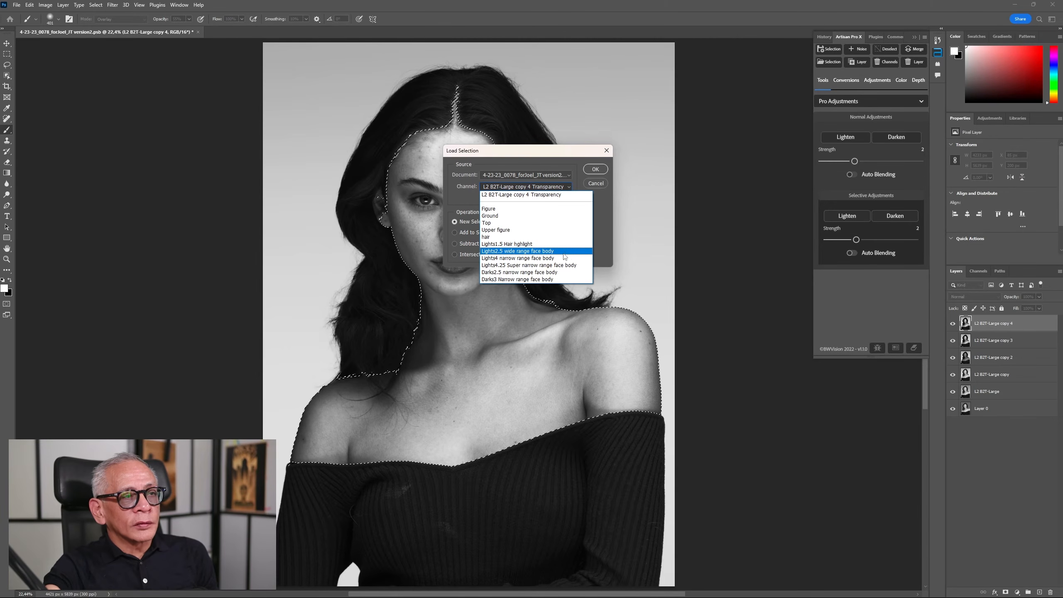
pyautogui.click(540, 272)
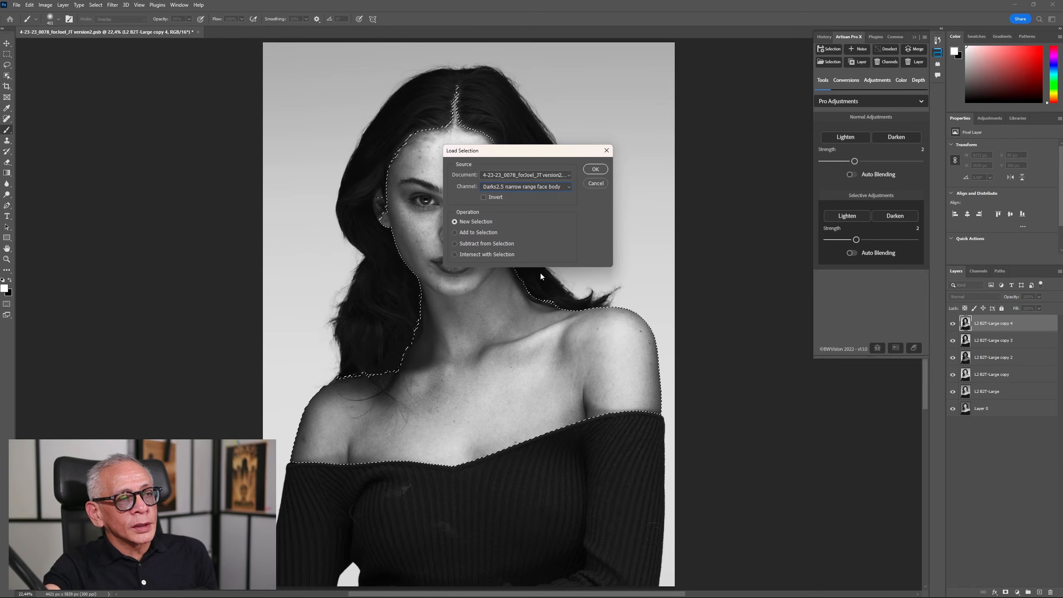
pyautogui.click(508, 255)
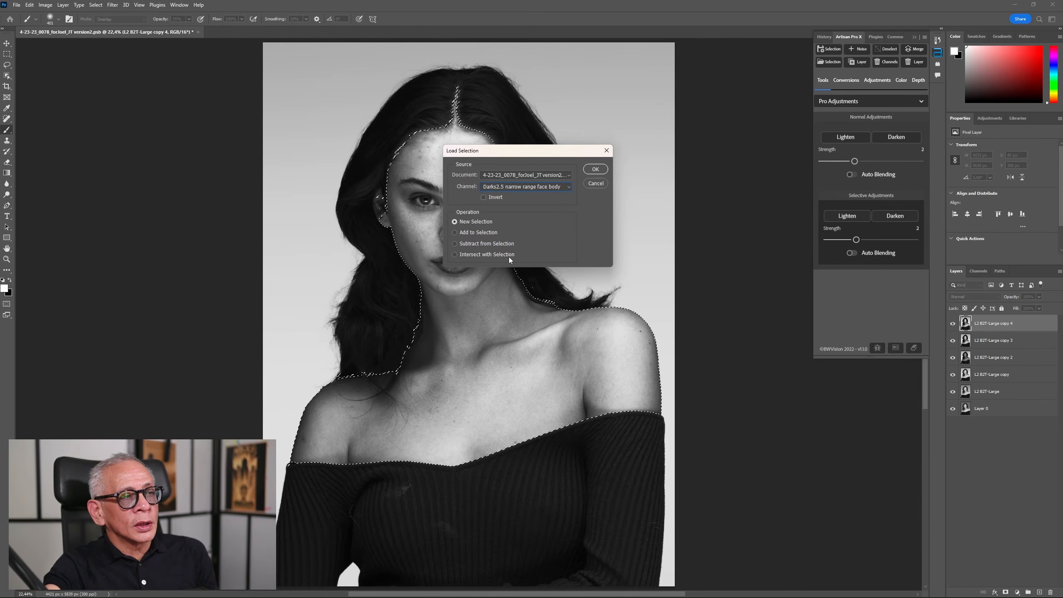
pyautogui.click(594, 169)
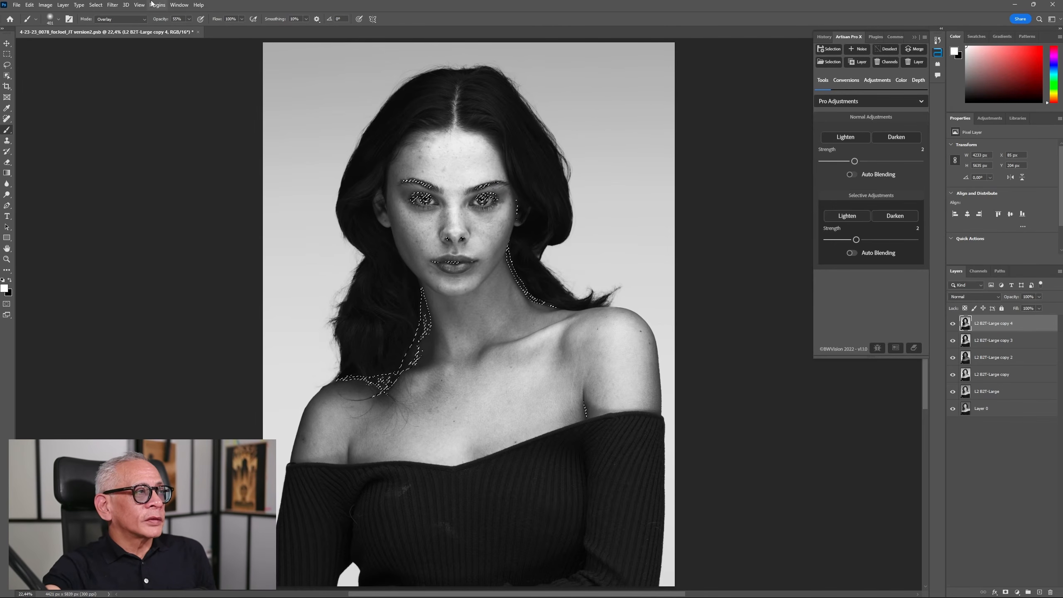
# Step: Hide the selection edges and darken the narrow-range skin shadows with the selective Pro Adjustment at strength 2, toggling the layer to compare
pyautogui.click(140, 5)
pyautogui.moveTo(170, 179)
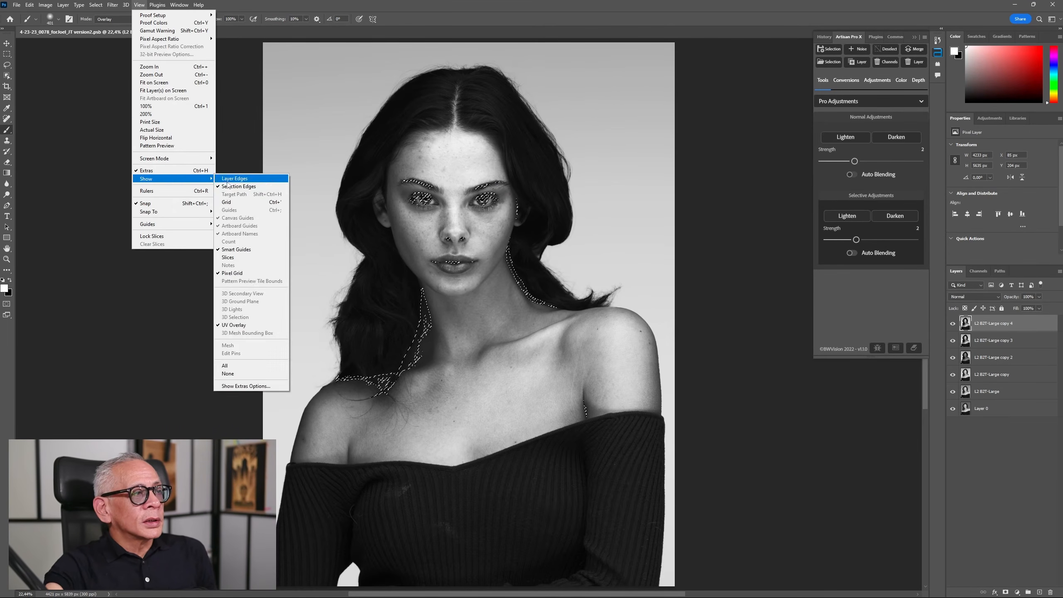
pyautogui.click(237, 186)
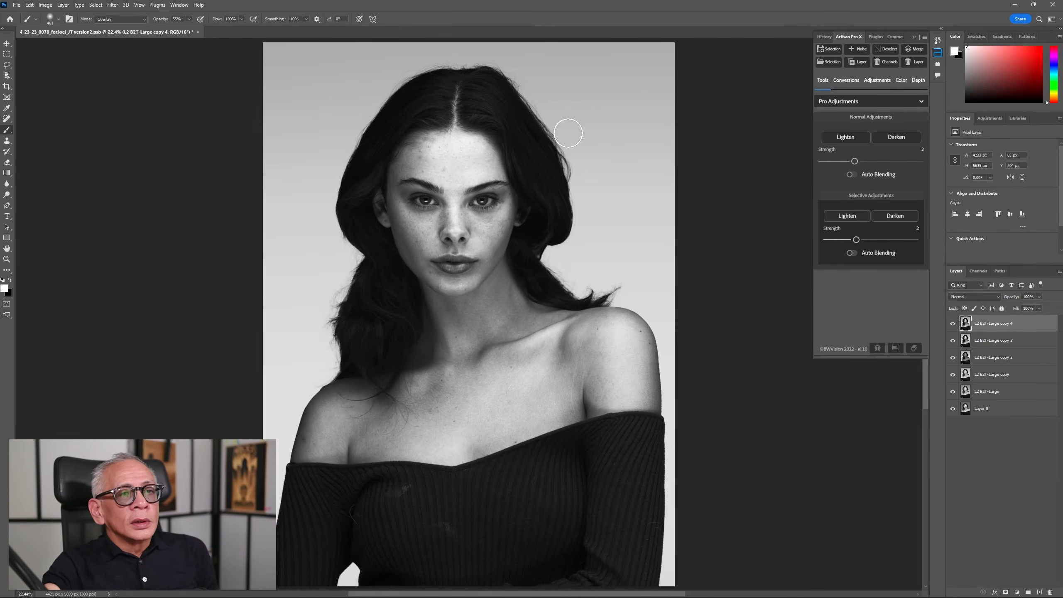
pyautogui.click(895, 219)
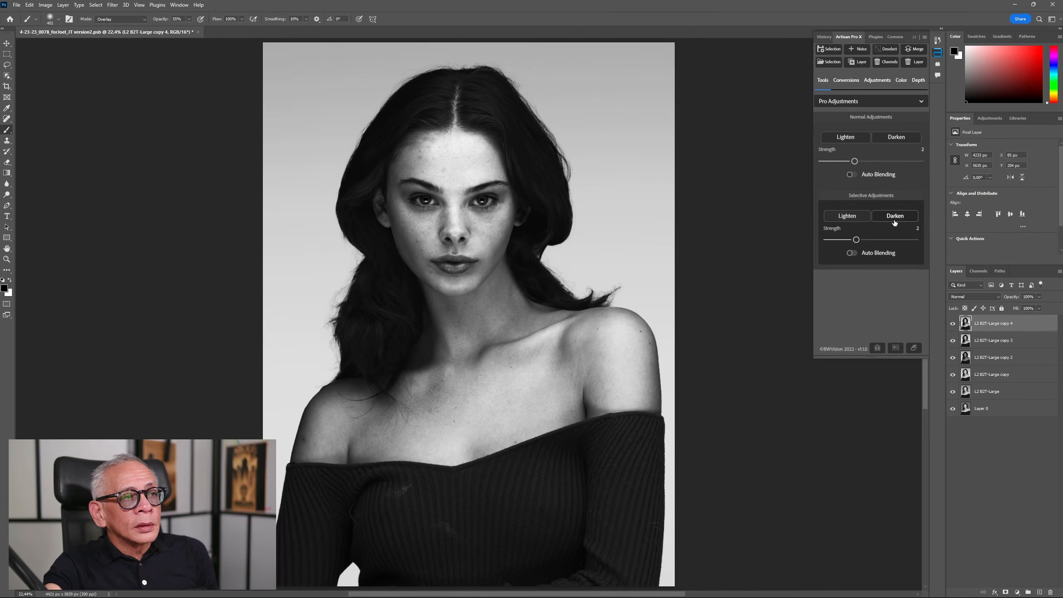
pyautogui.click(952, 323)
pyautogui.click(952, 323)
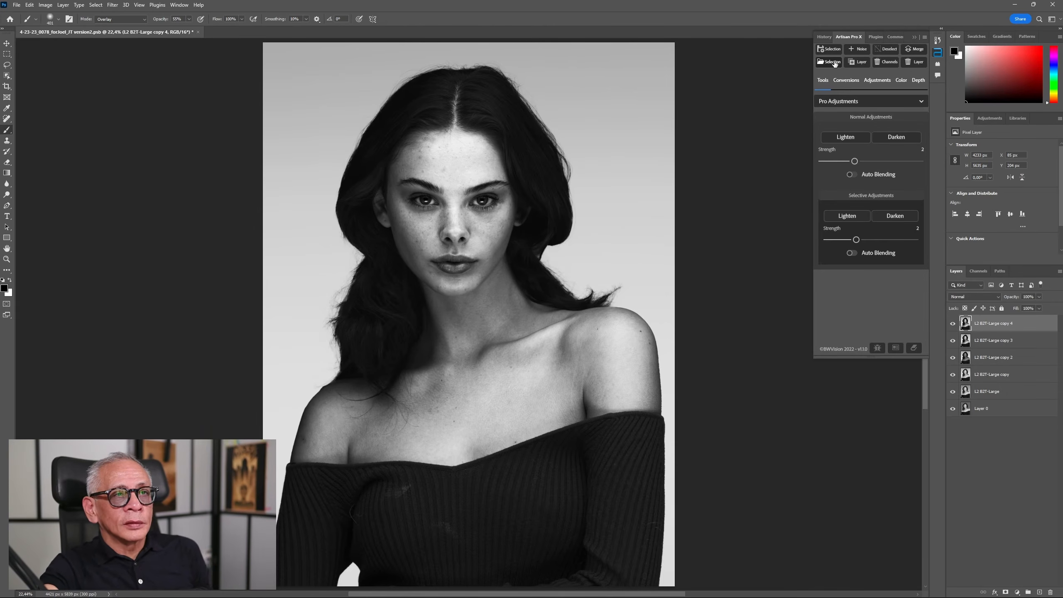
# Step: Duplicate the darkened top layer without the selection and load the Upper figure channel as a new selection
pyautogui.hotkey('ctrl', 'j')
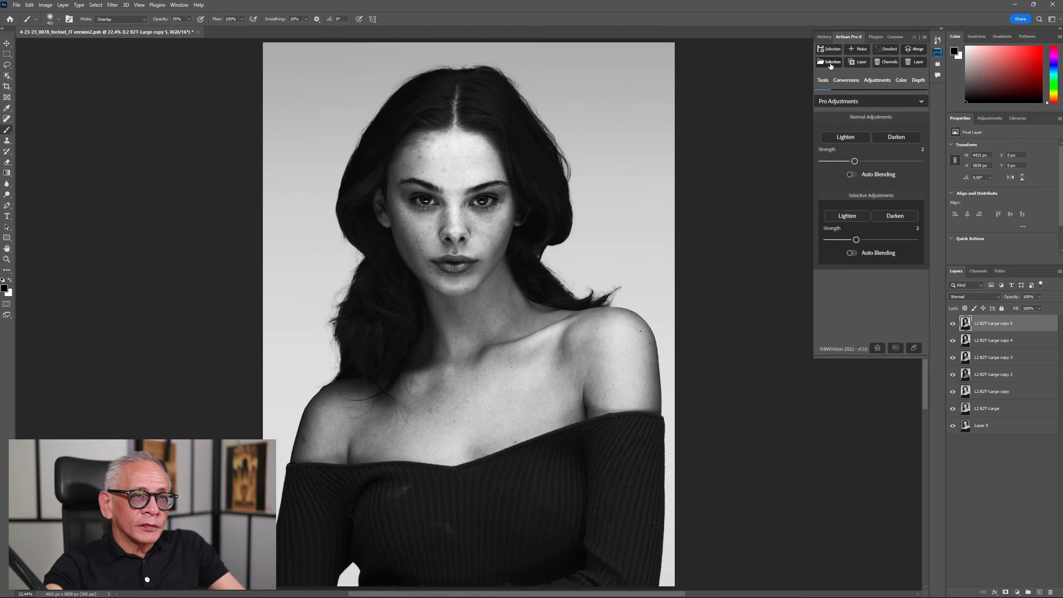
pyautogui.click(830, 63)
pyautogui.click(525, 187)
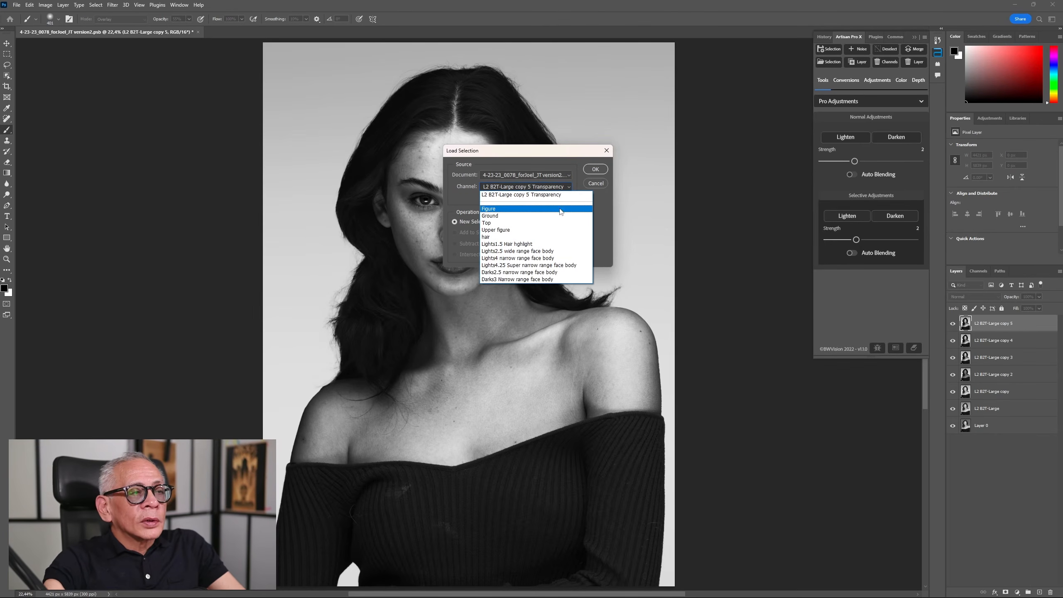
pyautogui.click(548, 237)
pyautogui.click(594, 171)
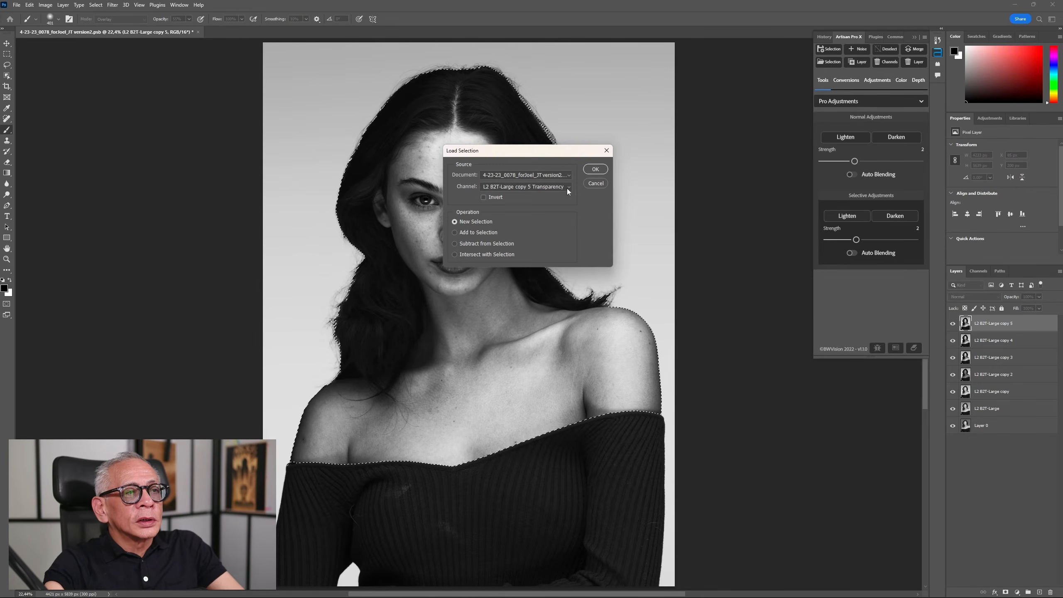
# Step: Subtract the hair channel from the Upper figure selection on the new top layer
pyautogui.click(569, 187)
pyautogui.click(504, 235)
pyautogui.click(503, 244)
pyautogui.click(595, 169)
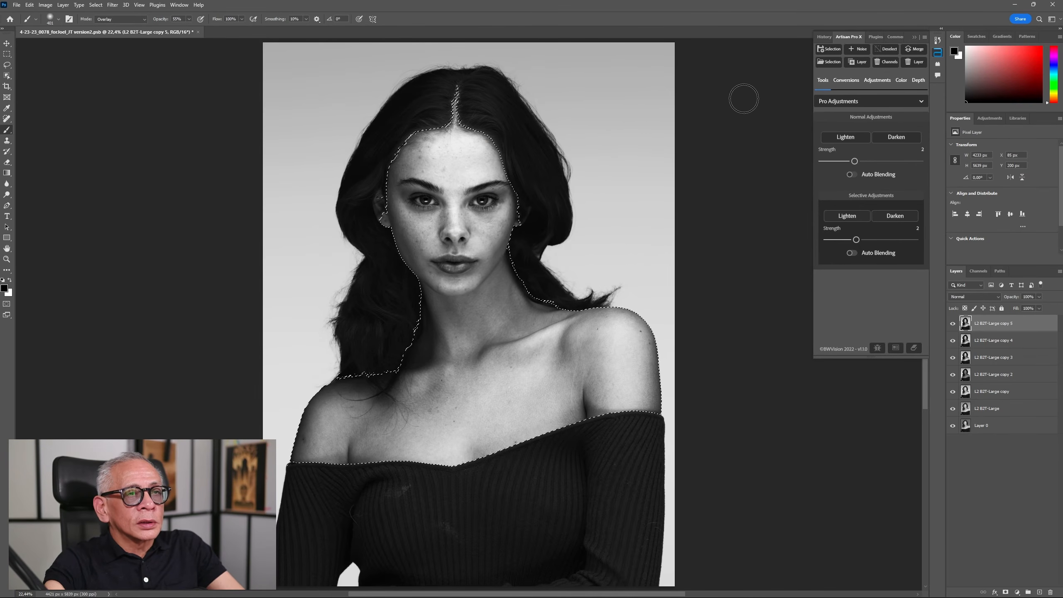
# Step: Intersect the hairless upper figure selection with the Darks3 Narrow range face body channel
pyautogui.click(828, 61)
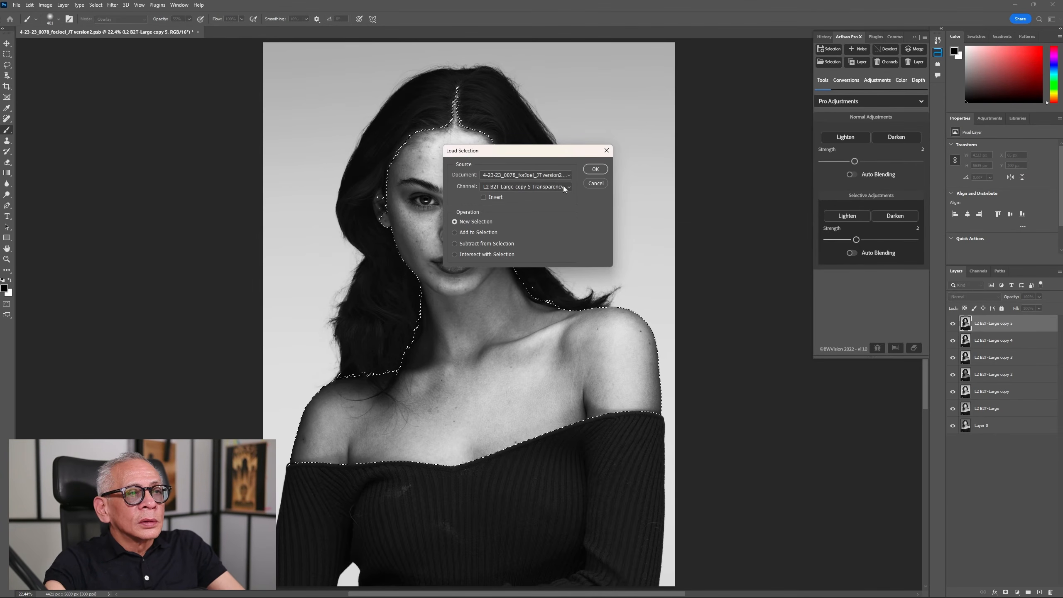
pyautogui.click(563, 188)
pyautogui.click(564, 271)
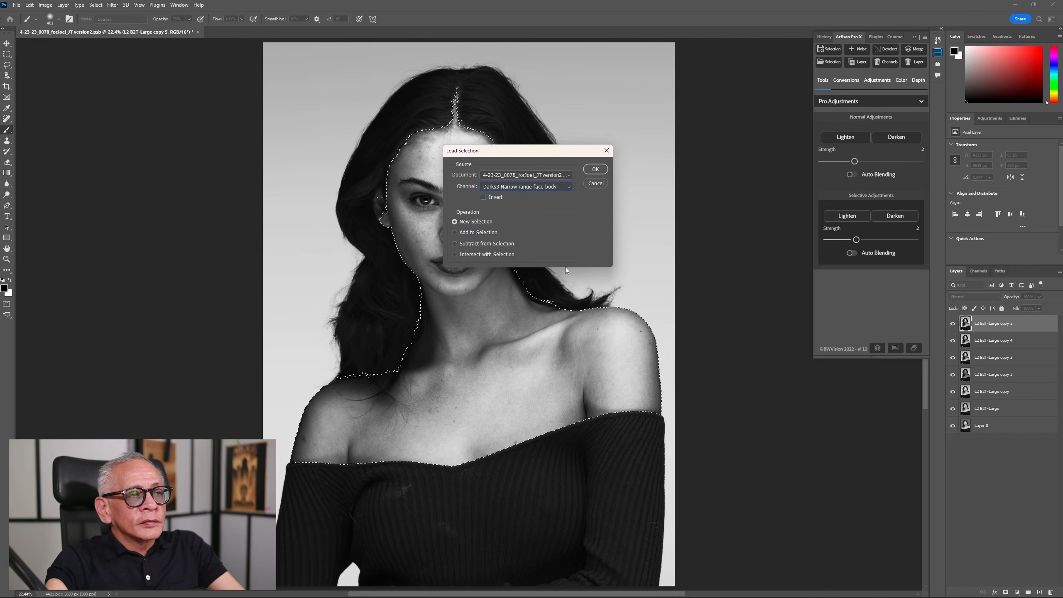
pyautogui.click(502, 253)
pyautogui.click(595, 169)
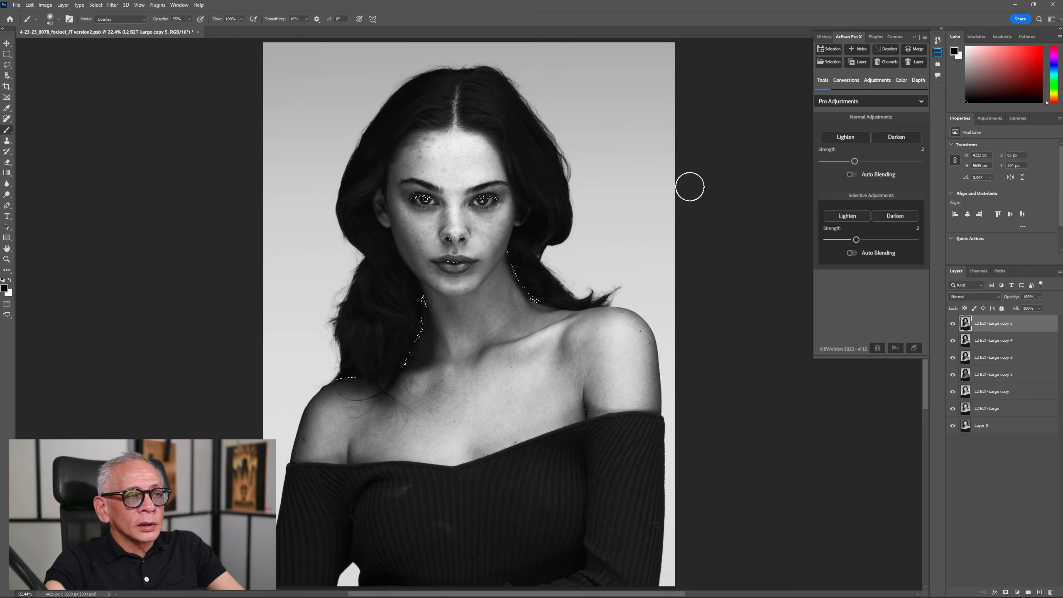
# Step: Try darkening the narrow-range shadows with the selective Pro Adjustment at strength 2, compare the upper layers, and delete the trial top layer
pyautogui.click(889, 220)
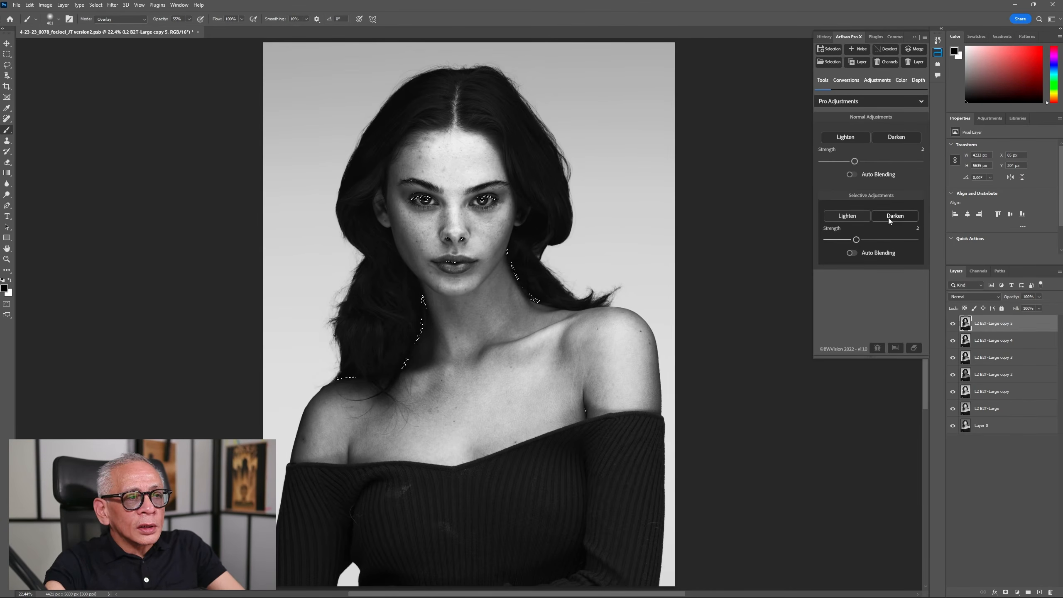
pyautogui.click(953, 323)
pyautogui.click(954, 341)
pyautogui.click(953, 357)
pyautogui.click(953, 358)
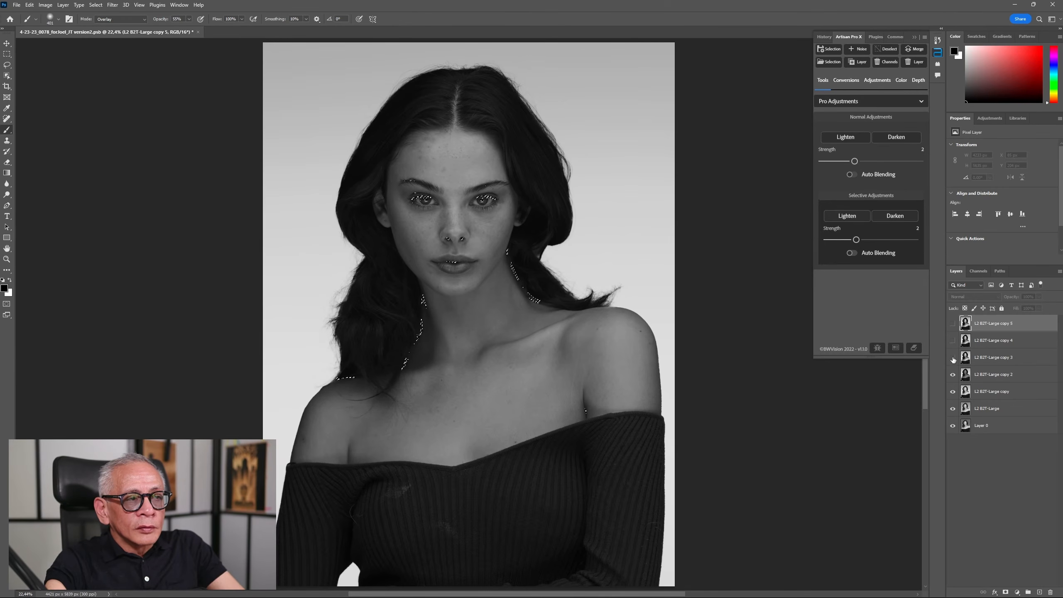
pyautogui.hotkey('alt', '[')
pyautogui.click(954, 358)
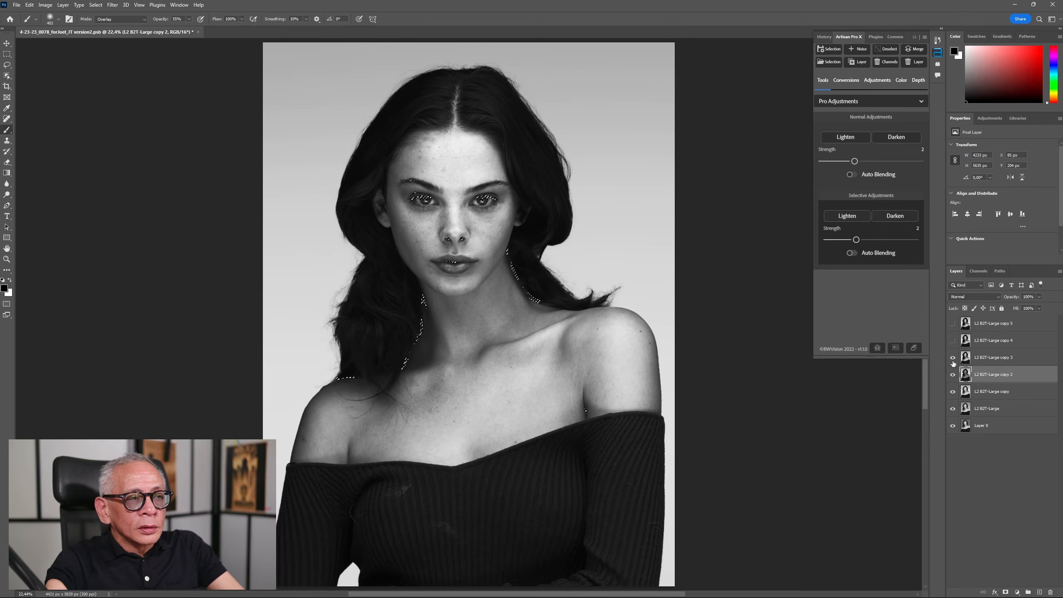
pyautogui.click(954, 341)
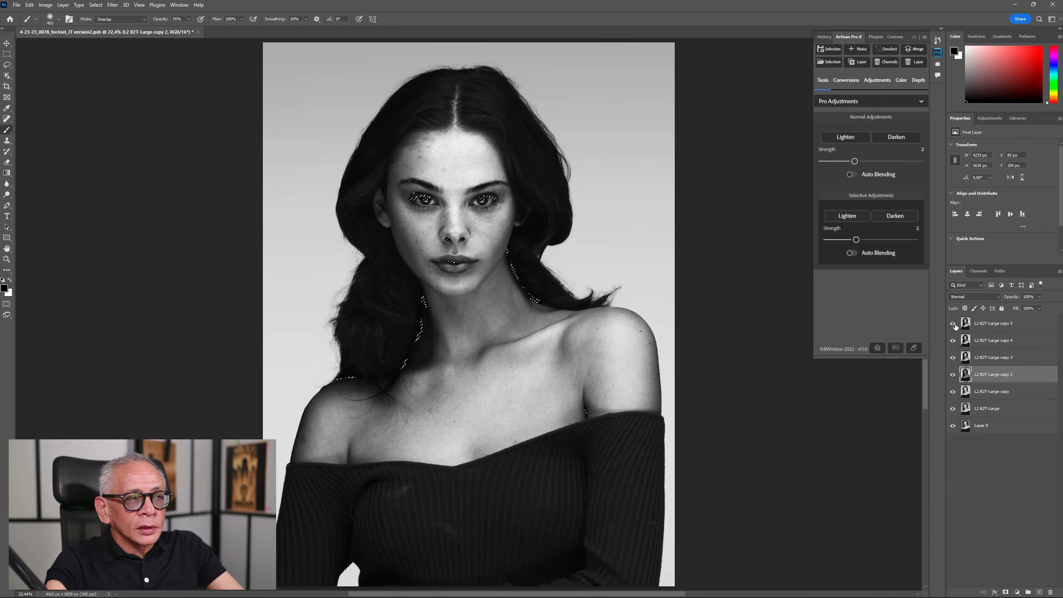
pyautogui.click(972, 324)
pyautogui.click(914, 62)
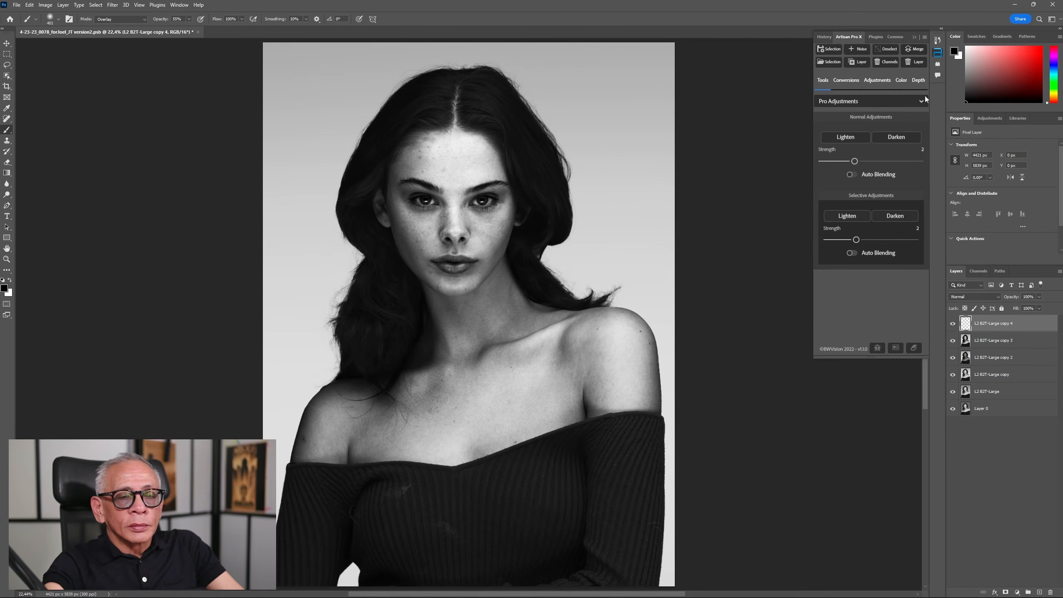
# Step: Hide the three upper layers and restore them one at a time to compare the tonal changes
pyautogui.moveTo(953, 325); pyautogui.dragTo(951, 374)
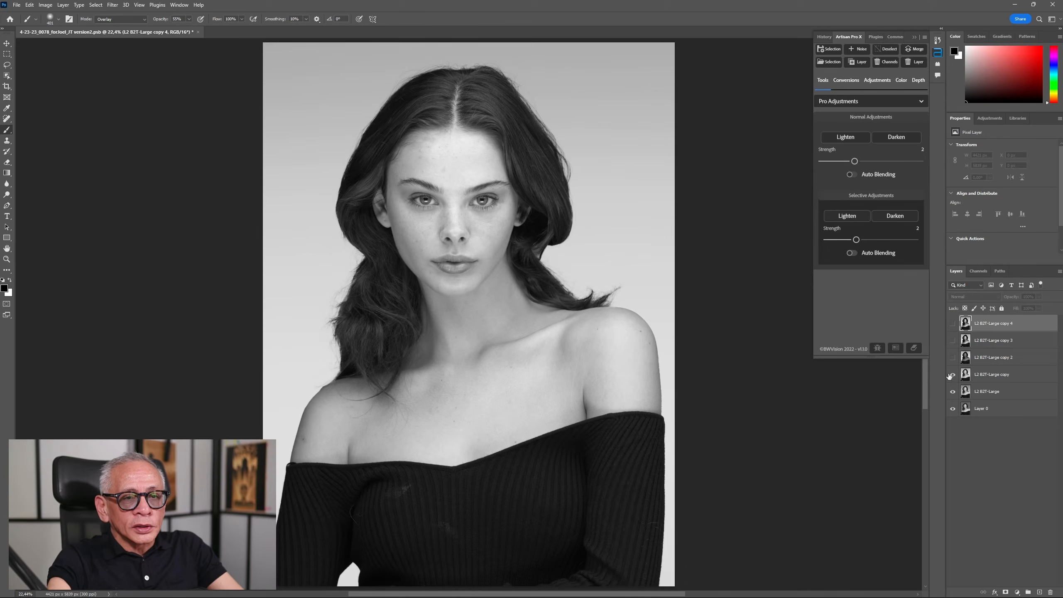
pyautogui.click(968, 377)
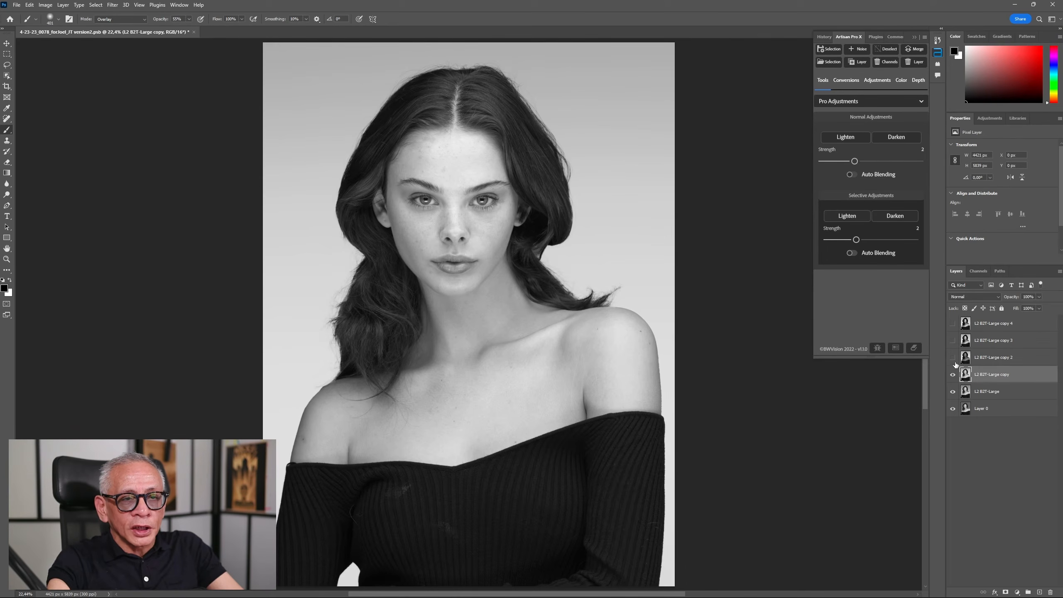
pyautogui.click(952, 357)
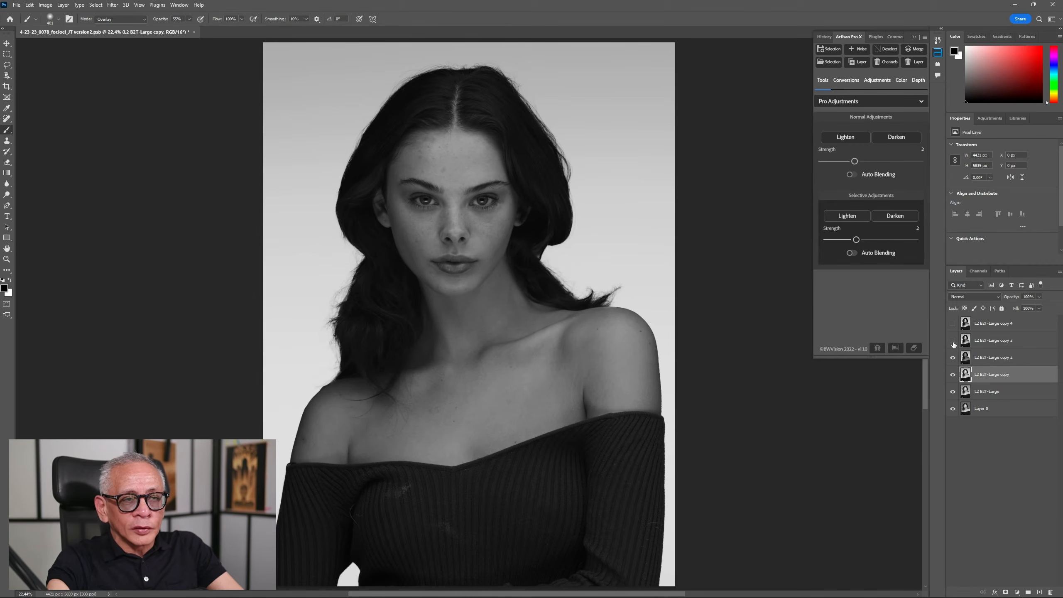
pyautogui.click(953, 340)
pyautogui.click(953, 324)
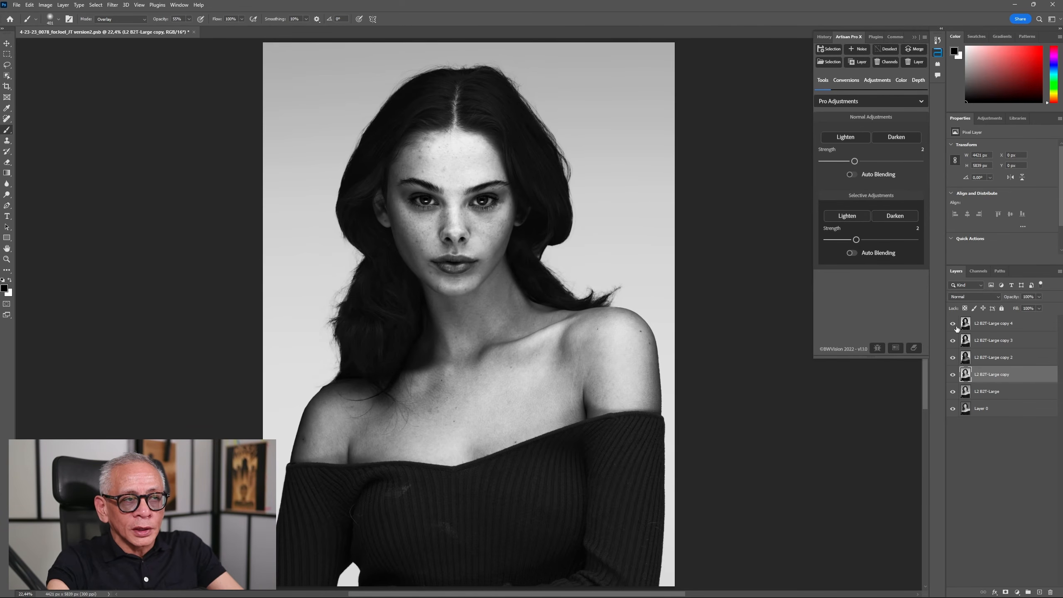
# Step: Duplicate the top layer and select the hair highlights by intersecting the hair channel with the Lights1.5 Hair highlight channel
pyautogui.click(986, 325)
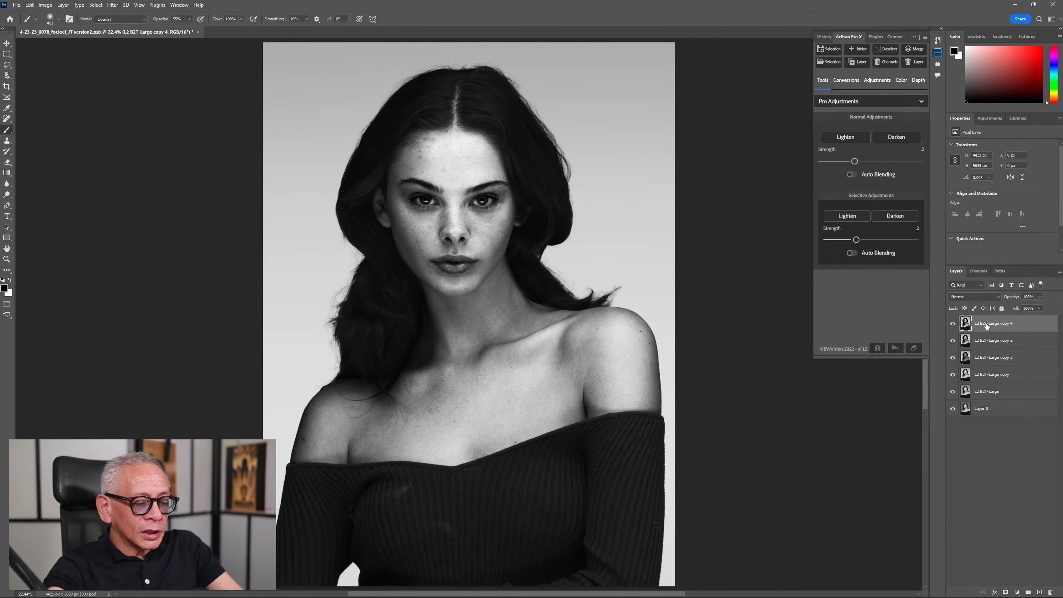
pyautogui.hotkey('ctrl', 'j')
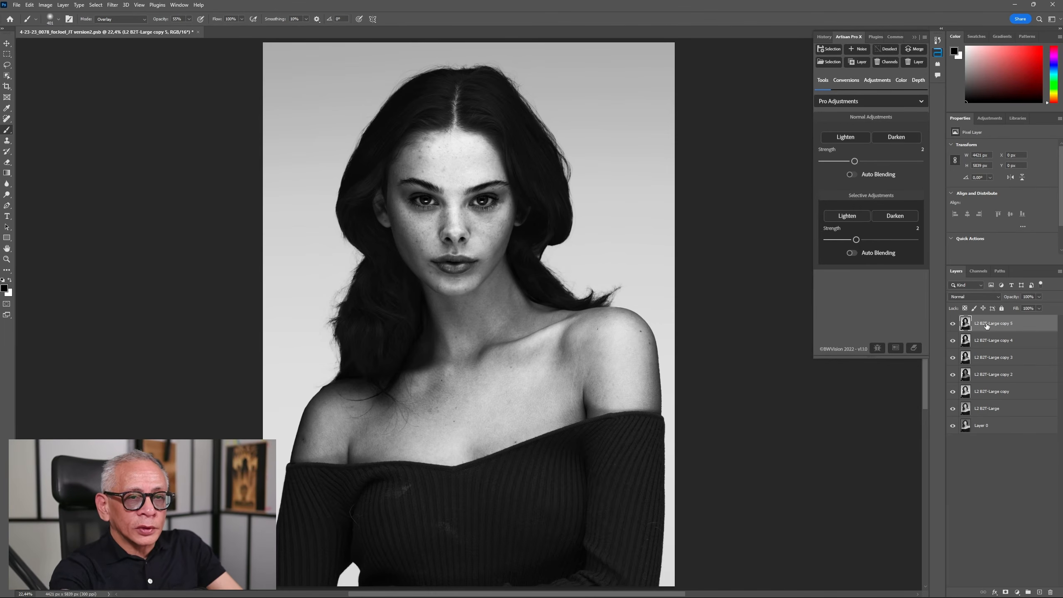
pyautogui.click(830, 65)
pyautogui.click(556, 186)
pyautogui.click(550, 234)
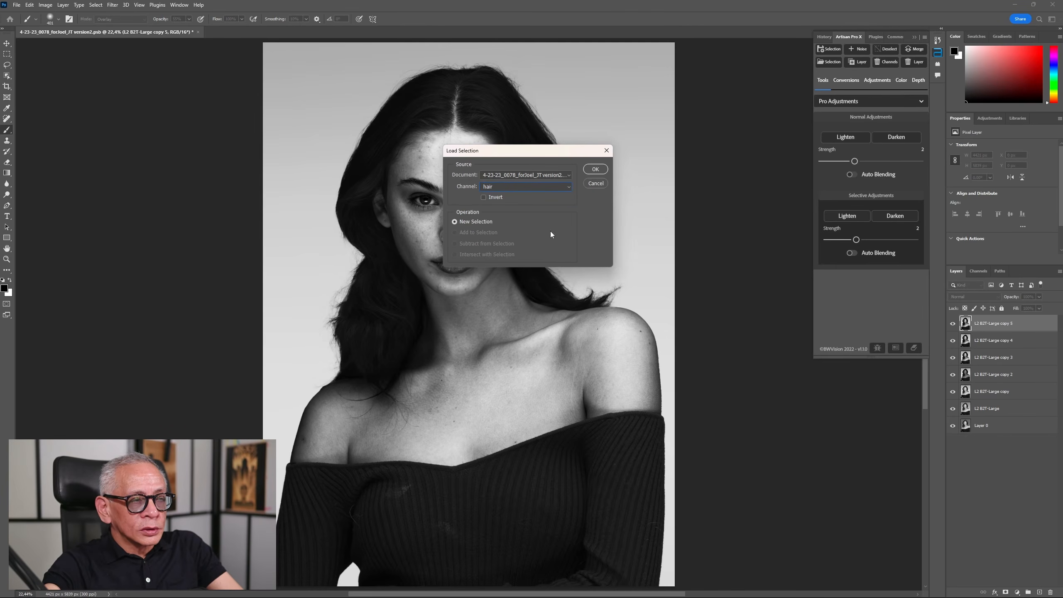
pyautogui.click(595, 169)
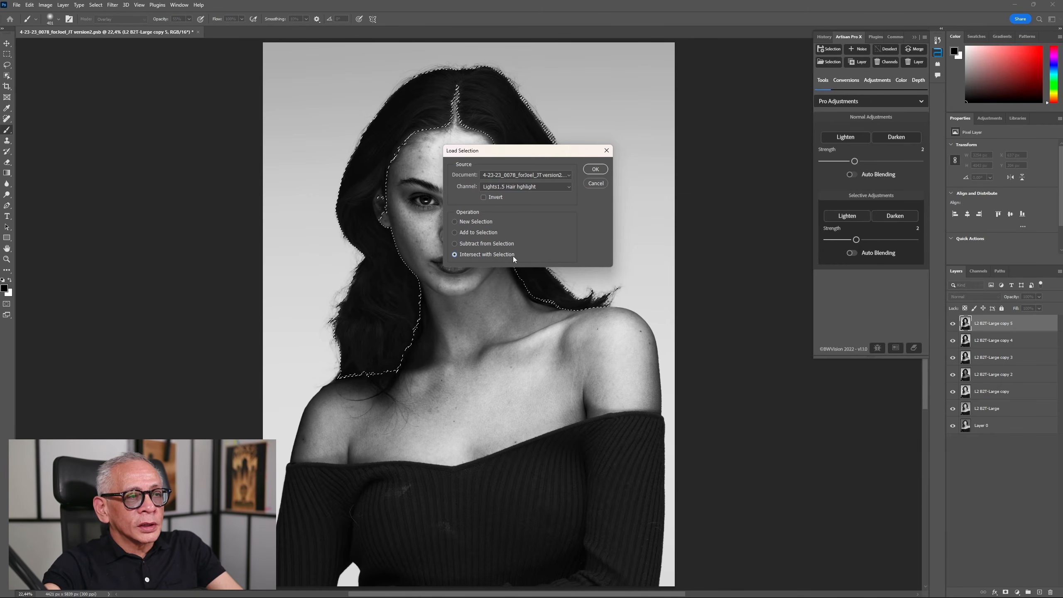
pyautogui.click(596, 169)
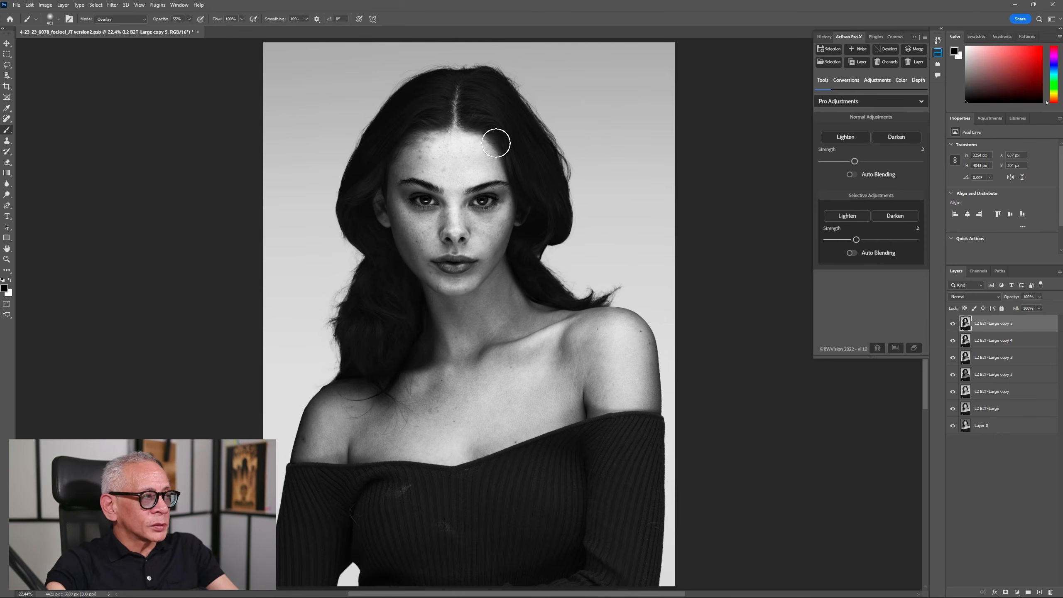
# Step: Brush white over the selected hair highlights in Overlay mode at 74% opacity
pyautogui.press('x')
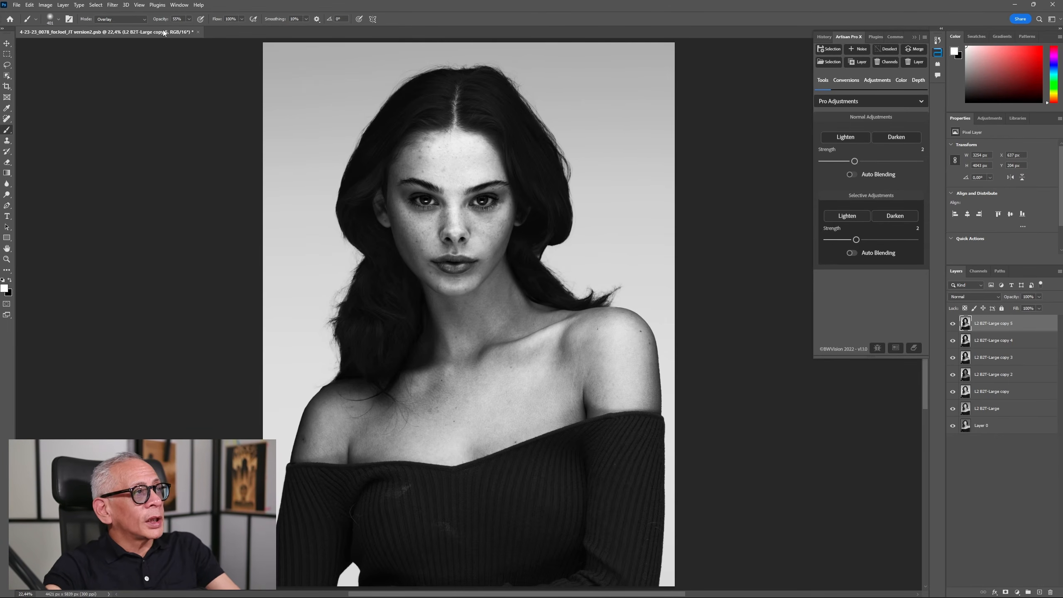
pyautogui.moveTo(189, 29); pyautogui.dragTo(198, 29)
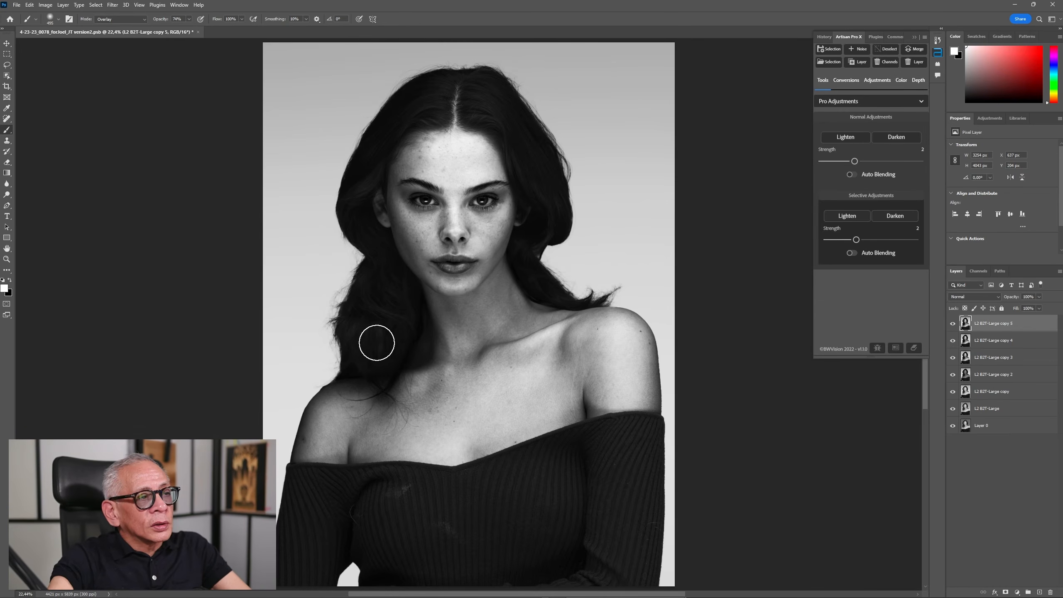
pyautogui.moveTo(377, 342)
pyautogui.mouseDown()
pyautogui.moveTo(361, 322)
pyautogui.moveTo(406, 311)
pyautogui.moveTo(378, 295)
pyautogui.mouseUp()
pyautogui.moveTo(350, 204)
pyautogui.mouseDown()
pyautogui.moveTo(373, 169)
pyautogui.moveTo(379, 124)
pyautogui.moveTo(410, 104)
pyautogui.moveTo(483, 102)
pyautogui.moveTo(522, 134)
pyautogui.moveTo(562, 220)
pyautogui.moveTo(538, 270)
pyautogui.moveTo(563, 287)
pyautogui.moveTo(535, 270)
pyautogui.moveTo(550, 171)
pyautogui.moveTo(519, 153)
pyautogui.moveTo(492, 94)
pyautogui.moveTo(415, 98)
pyautogui.moveTo(344, 211)
pyautogui.moveTo(352, 296)
pyautogui.moveTo(401, 312)
pyautogui.moveTo(385, 384)
pyautogui.moveTo(357, 356)
pyautogui.moveTo(361, 331)
pyautogui.moveTo(404, 341)
pyautogui.moveTo(409, 319)
pyautogui.moveTo(376, 287)
pyautogui.moveTo(348, 206)
pyautogui.moveTo(407, 101)
pyautogui.moveTo(423, 103)
pyautogui.moveTo(424, 84)
pyautogui.moveTo(485, 110)
pyautogui.moveTo(495, 97)
pyautogui.moveTo(523, 155)
pyautogui.moveTo(531, 132)
pyautogui.moveTo(540, 196)
pyautogui.moveTo(554, 217)
pyautogui.moveTo(532, 254)
pyautogui.moveTo(543, 280)
pyautogui.mouseUp()
# Step: Brush over the hair highlights again at 100% opacity and toggle the top layer to compare the lightened hair
pyautogui.click(190, 19)
pyautogui.click(434, 7)
pyautogui.moveTo(375, 335)
pyautogui.mouseDown()
pyautogui.moveTo(368, 377)
pyautogui.moveTo(371, 277)
pyautogui.moveTo(353, 211)
pyautogui.moveTo(385, 136)
pyautogui.moveTo(414, 103)
pyautogui.mouseUp()
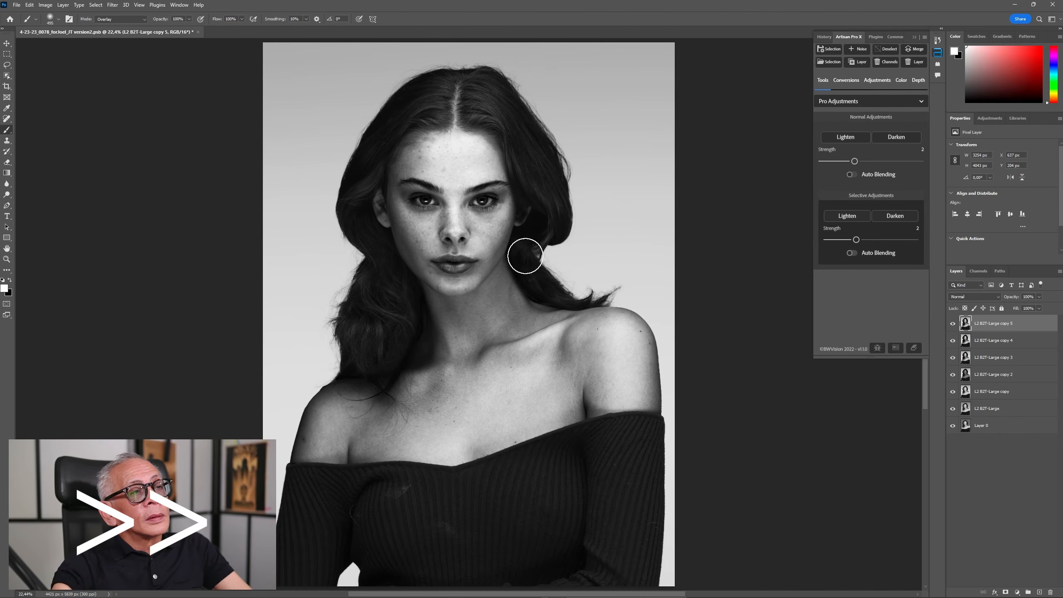
pyautogui.click(952, 324)
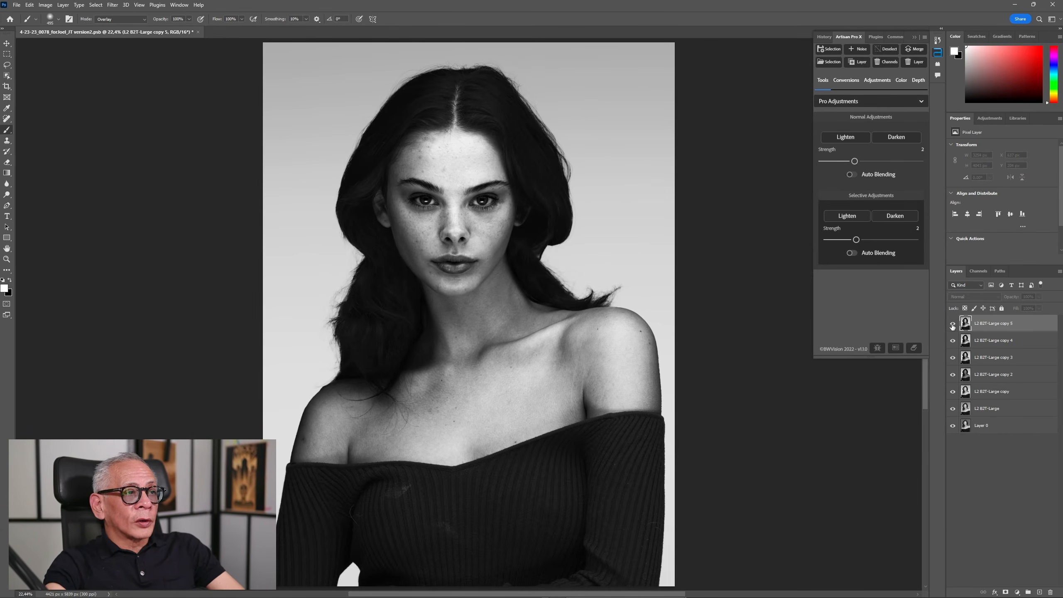
pyautogui.click(952, 324)
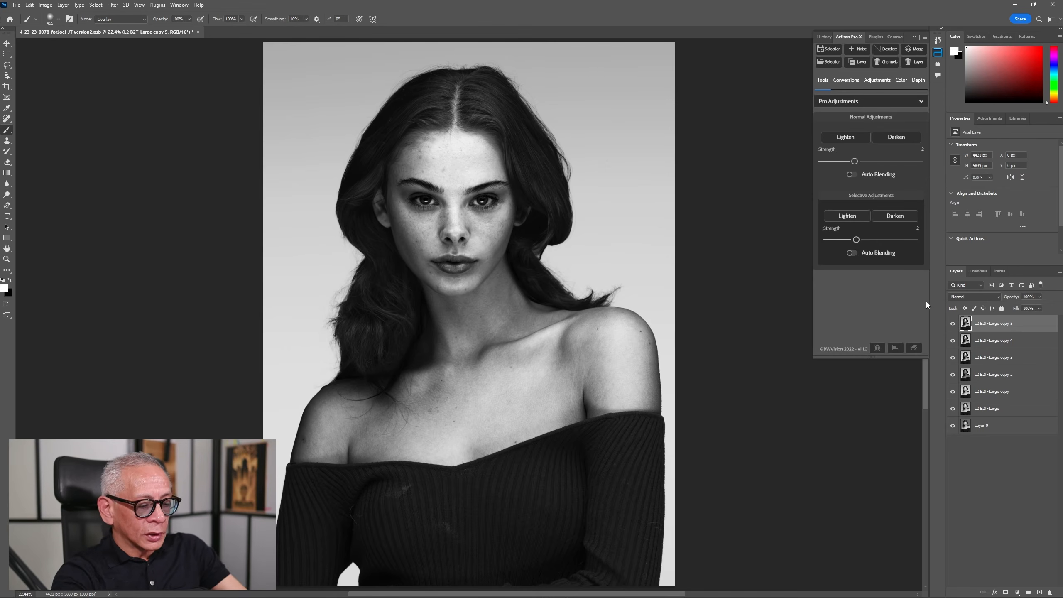
# Step: Duplicate the lightened hair layer and preview the Lights1.5 Hair highlight channel before returning to the full RGB view
pyautogui.hotkey('ctrl', 'j')
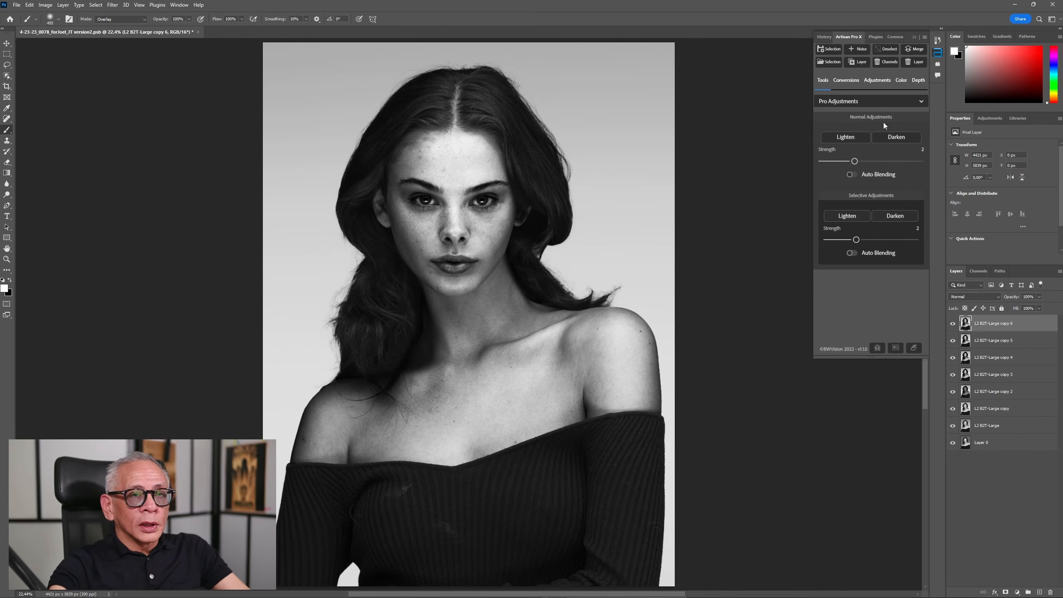
pyautogui.click(980, 271)
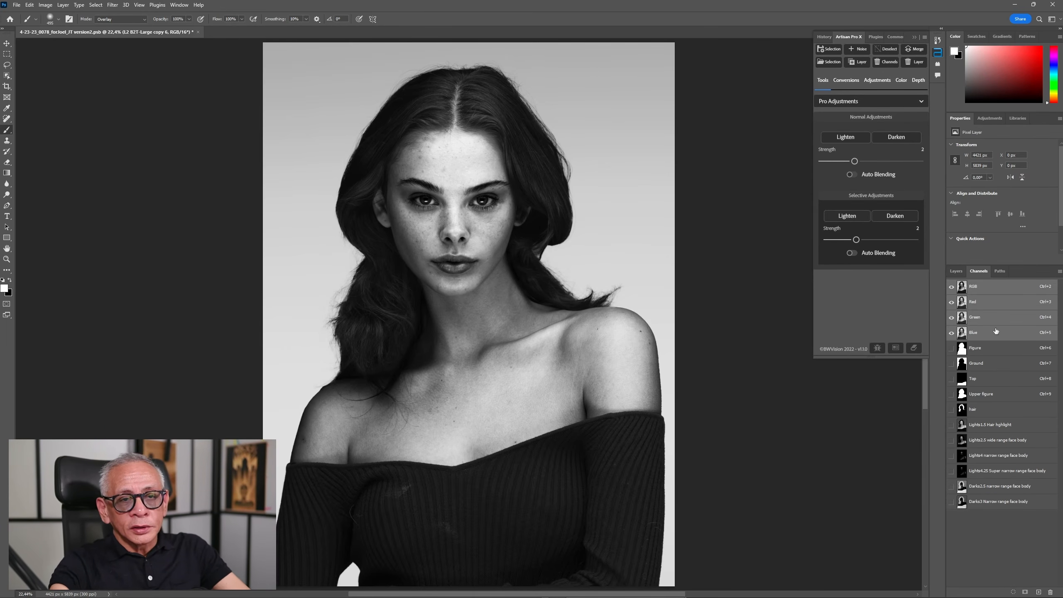
pyautogui.click(1008, 425)
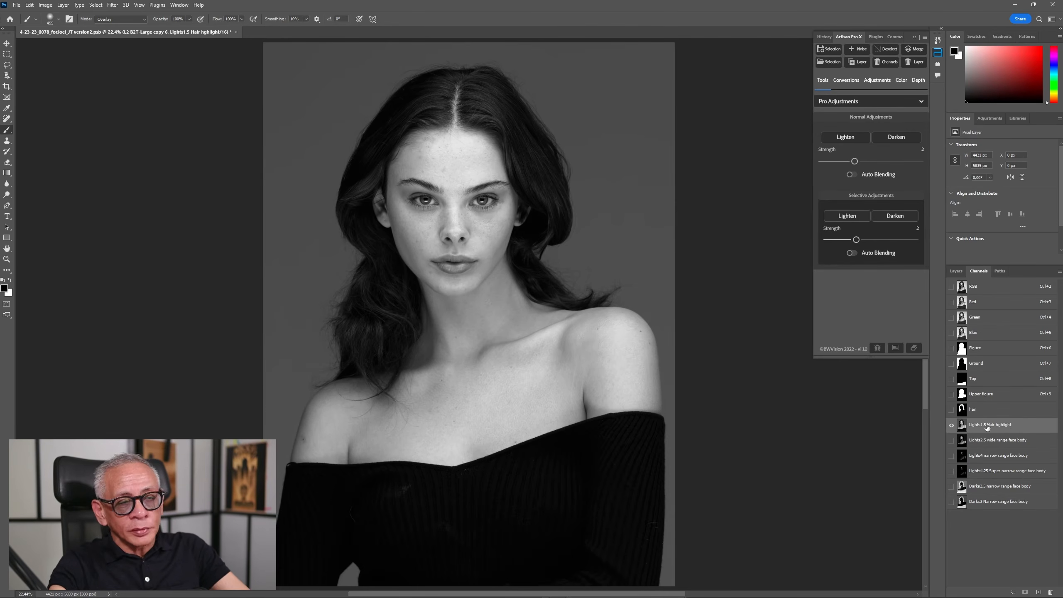
pyautogui.click(979, 286)
pyautogui.click(955, 270)
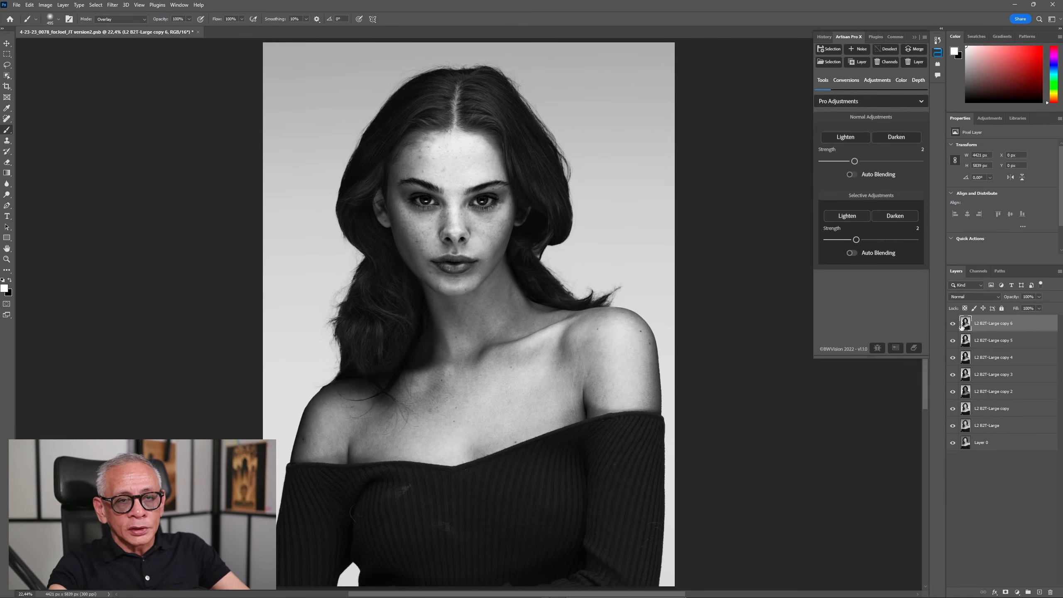
# Step: Load the Lights1.5 Hair highlight channel as a new selection and hide the selection edges
pyautogui.click(832, 61)
pyautogui.click(568, 186)
pyautogui.click(544, 243)
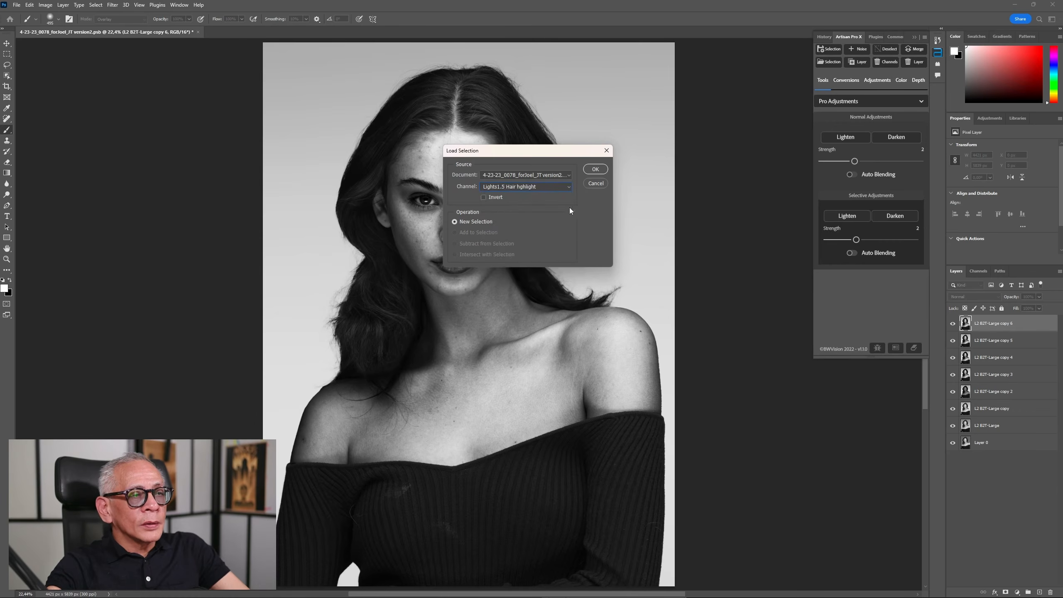
pyautogui.press('Return')
pyautogui.click(139, 4)
pyautogui.moveTo(205, 179)
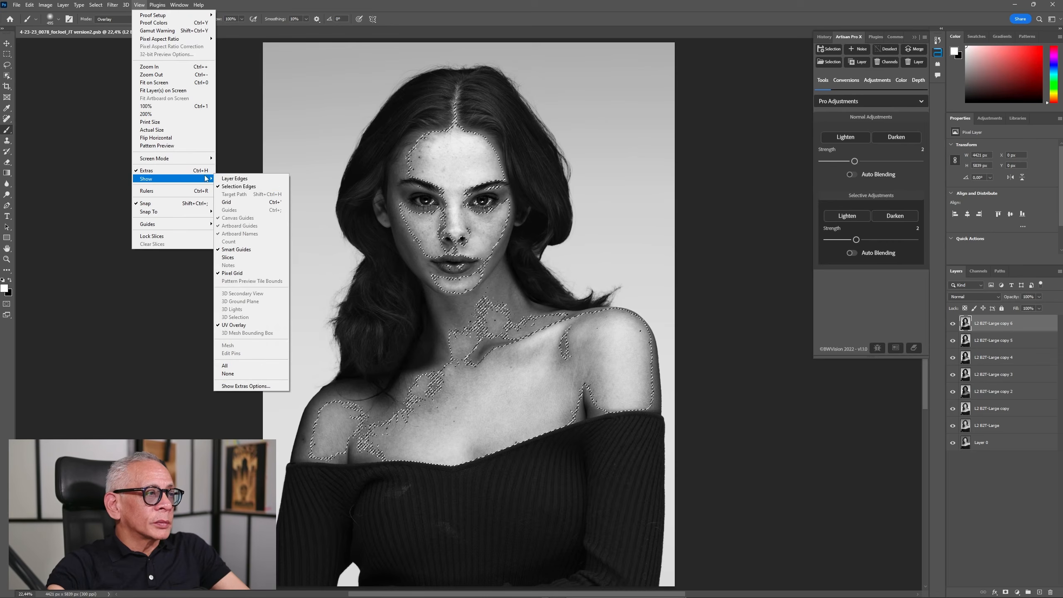
pyautogui.click(238, 187)
# Step: Brush white over the eyes' highlights with the Overlay brush at size 40 and 67% opacity
pyautogui.hotkey('ctrl', '+')
pyautogui.hotkey('ctrl', '+')
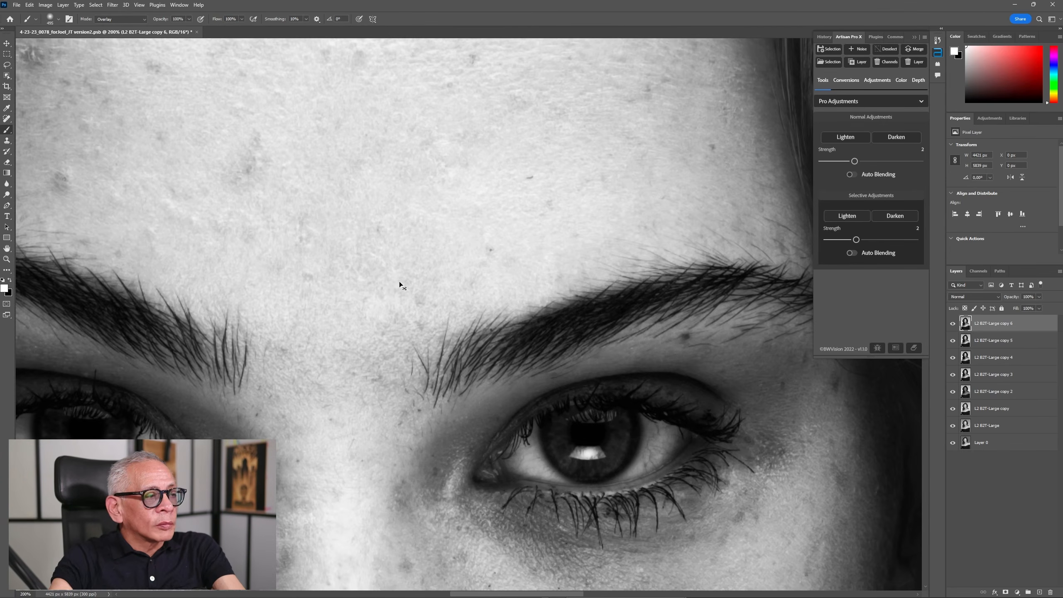
pyautogui.hscroll(-4, 398, 282)
pyautogui.rightClick(376, 284)
pyautogui.write('40')
pyautogui.press('Return')
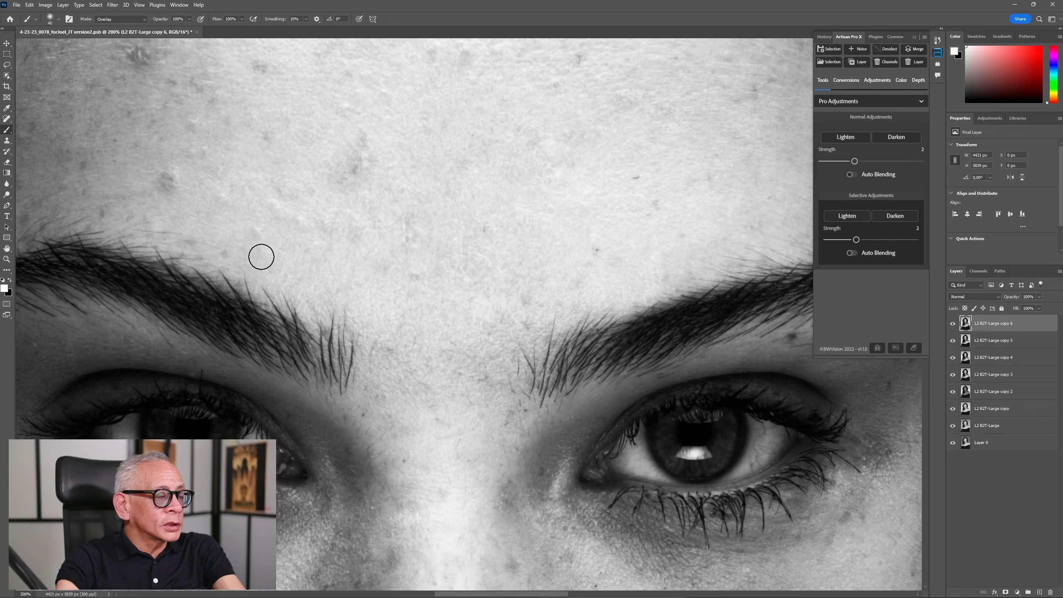
pyautogui.click(189, 18)
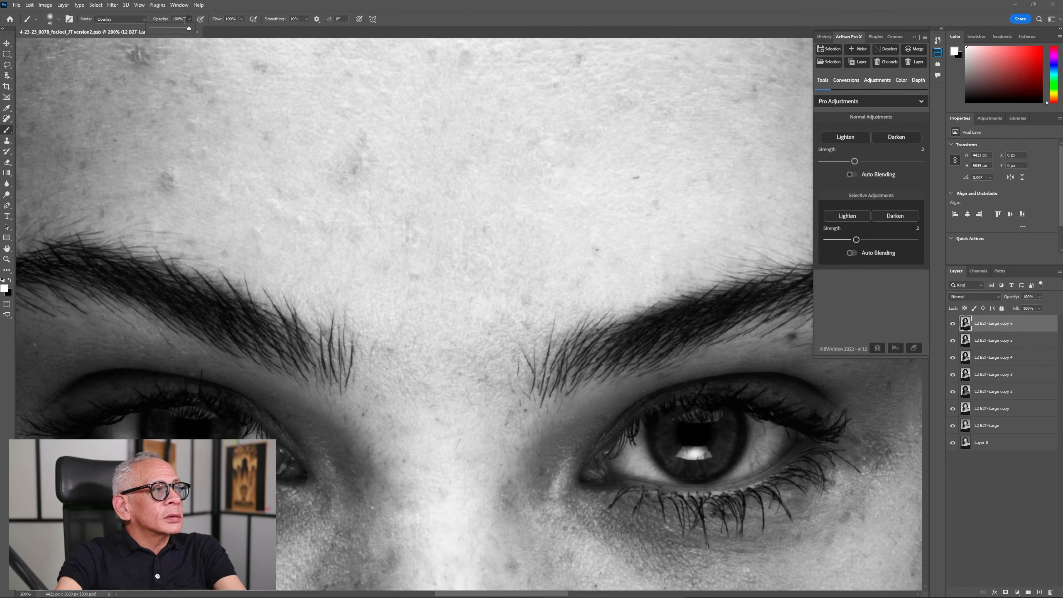
pyautogui.click(177, 29)
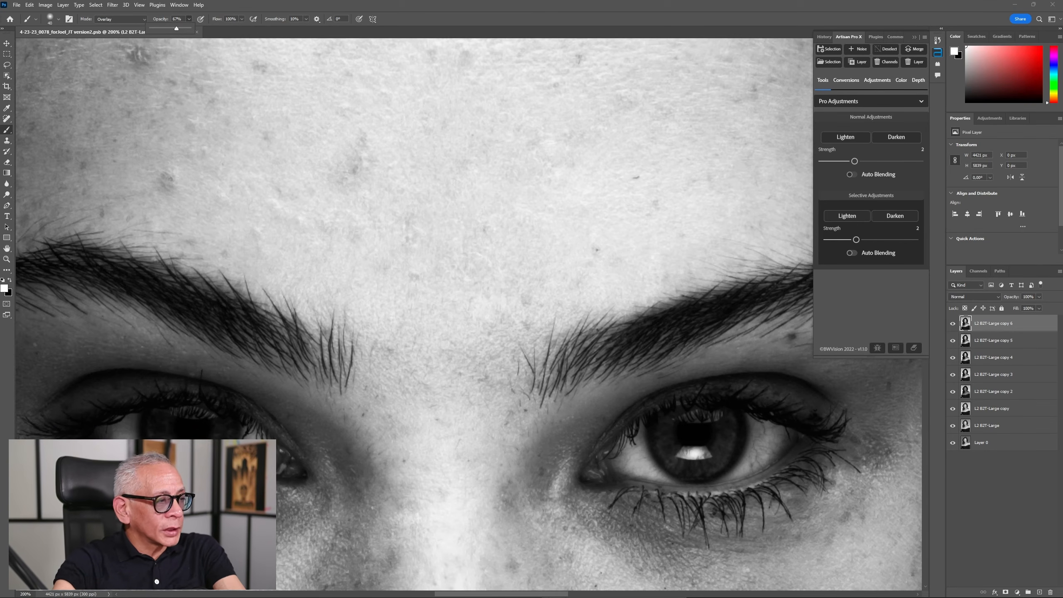
pyautogui.moveTo(156, 427); pyautogui.dragTo(163, 445)
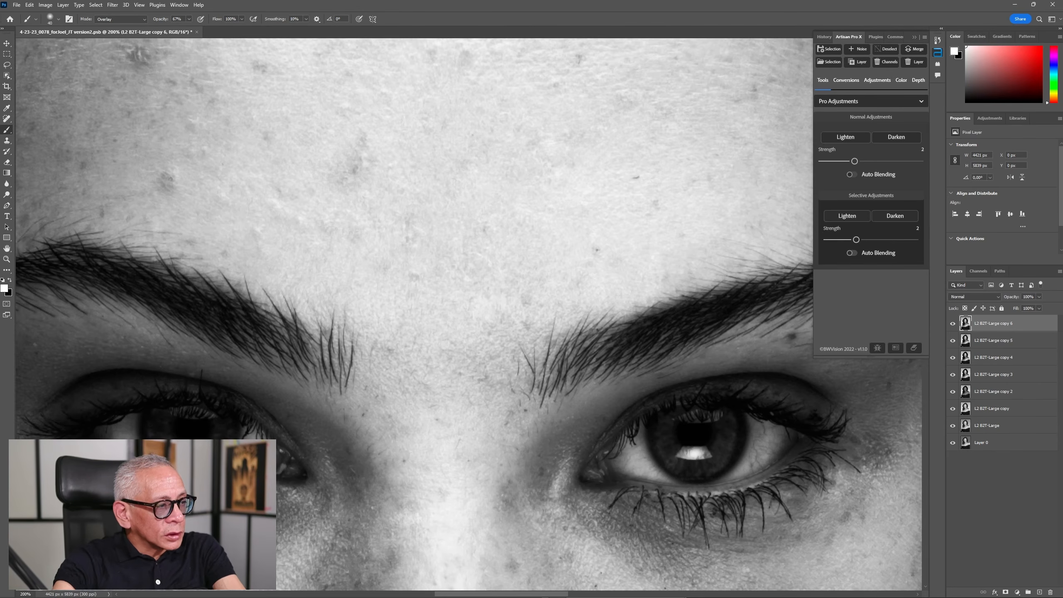
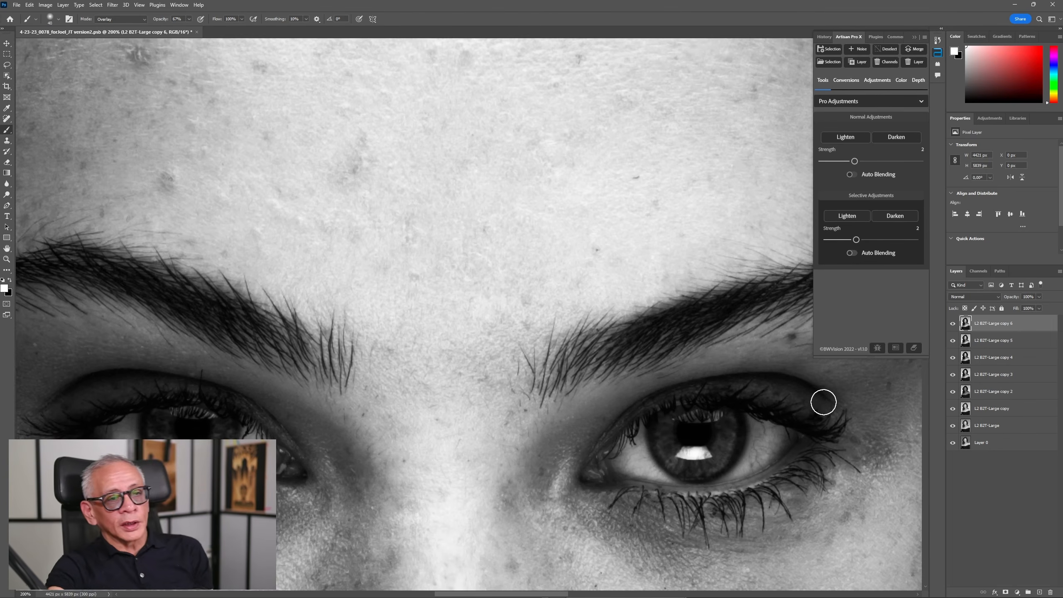
# Step: Toggle the top layer's visibility repeatedly to compare the eyes before and after brightening
pyautogui.click(953, 323)
pyautogui.click(953, 324)
pyautogui.click(953, 323)
pyautogui.click(952, 324)
pyautogui.click(952, 324)
pyautogui.click(953, 324)
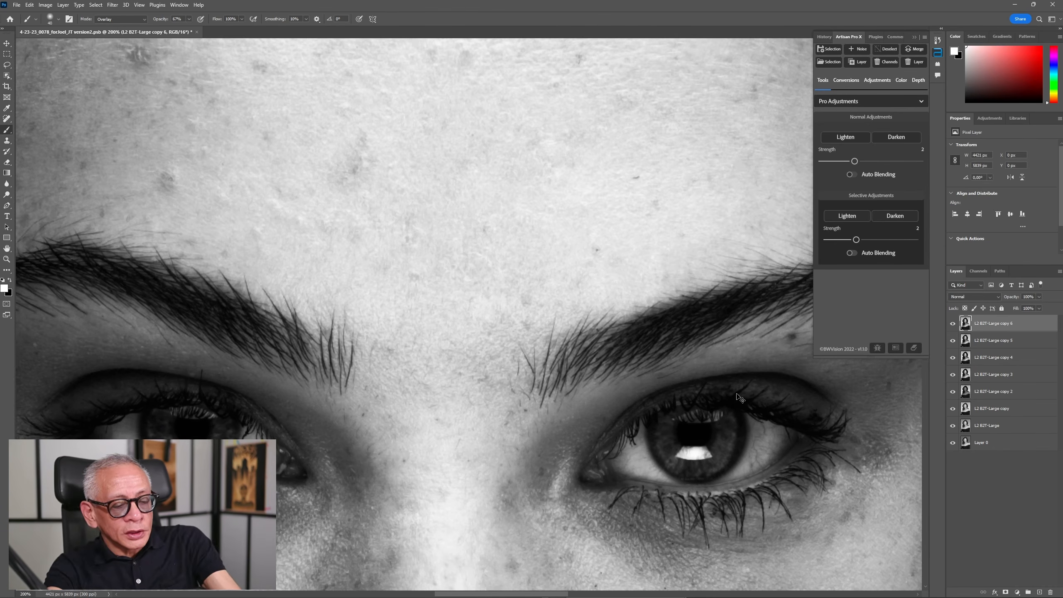
# Step: Preview the Lights1.5, Lights2.5 and Lights4 channels across the full portrait, and return to the RGB composite and its layers
pyautogui.hotkey('ctrl', '0')
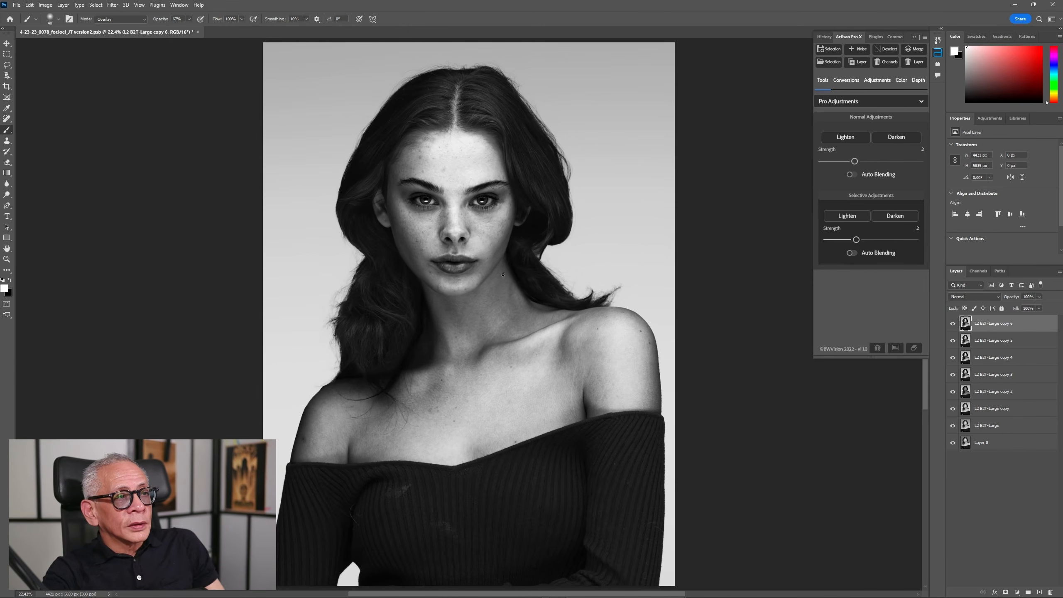
pyautogui.click(971, 272)
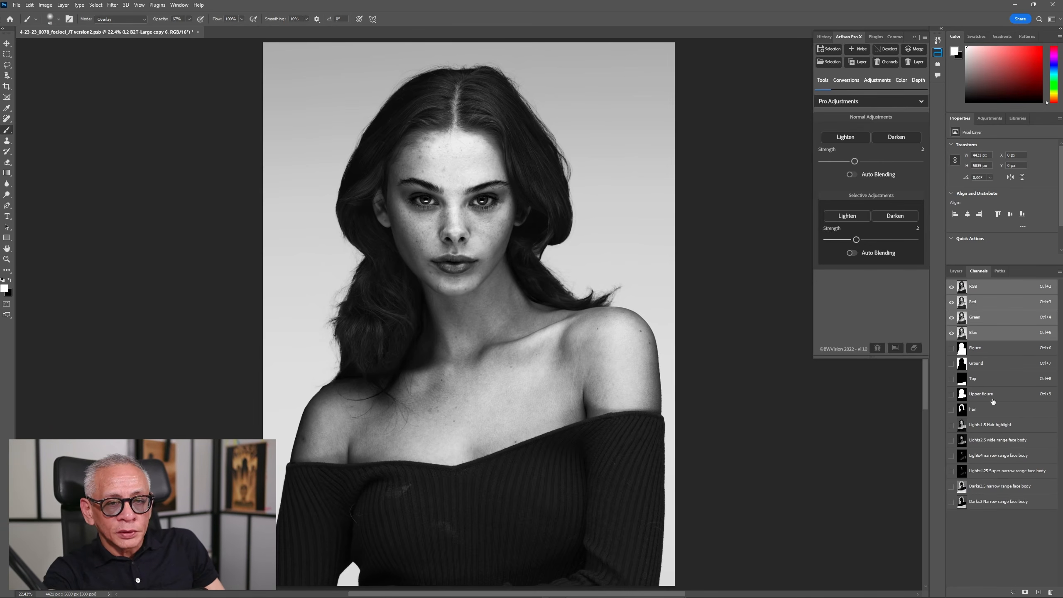
pyautogui.click(999, 440)
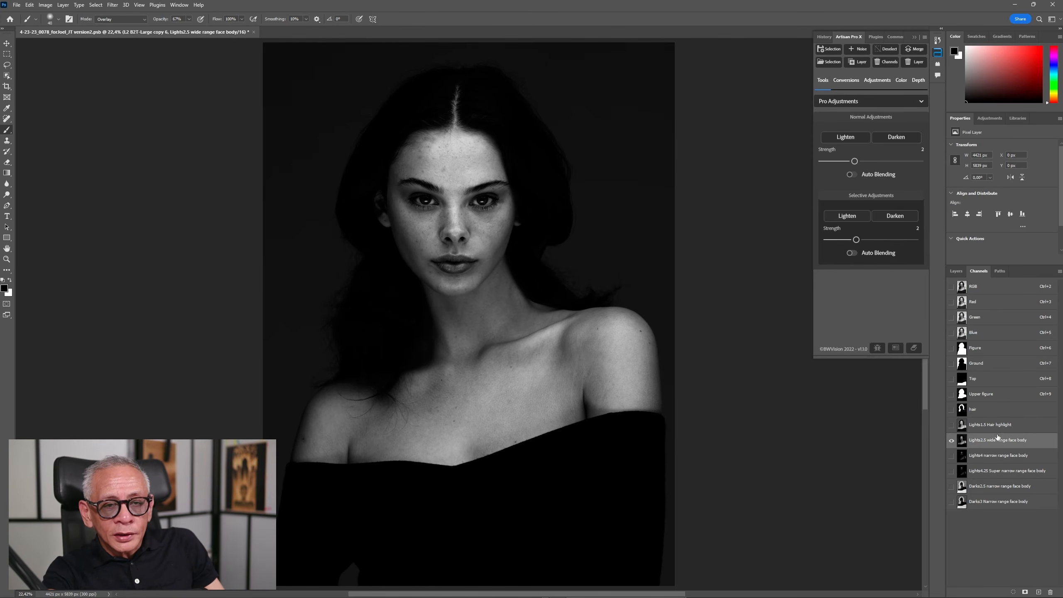
pyautogui.click(996, 425)
pyautogui.click(1000, 441)
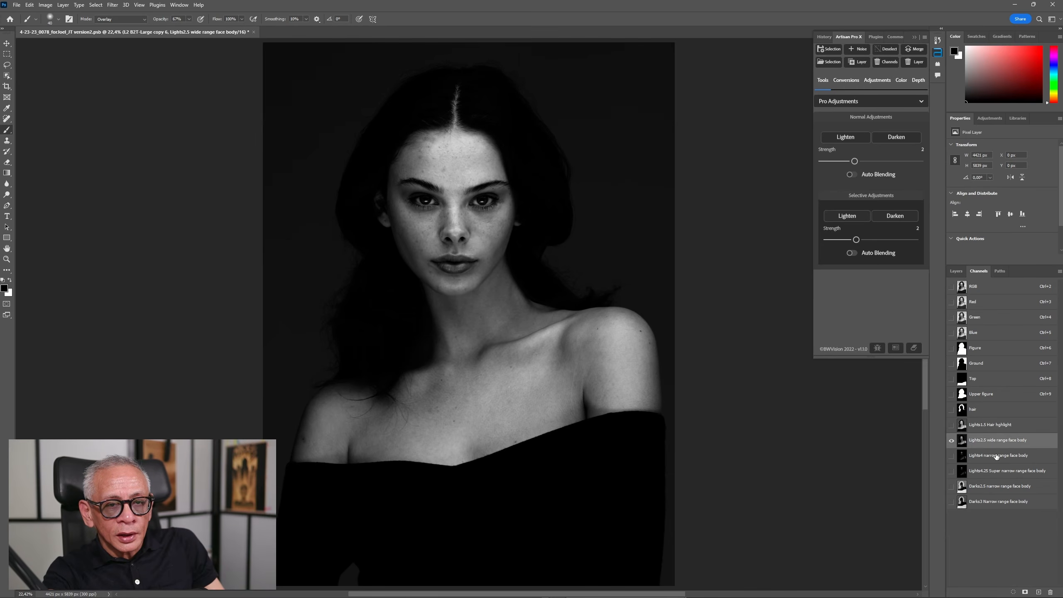
pyautogui.click(996, 456)
pyautogui.click(995, 442)
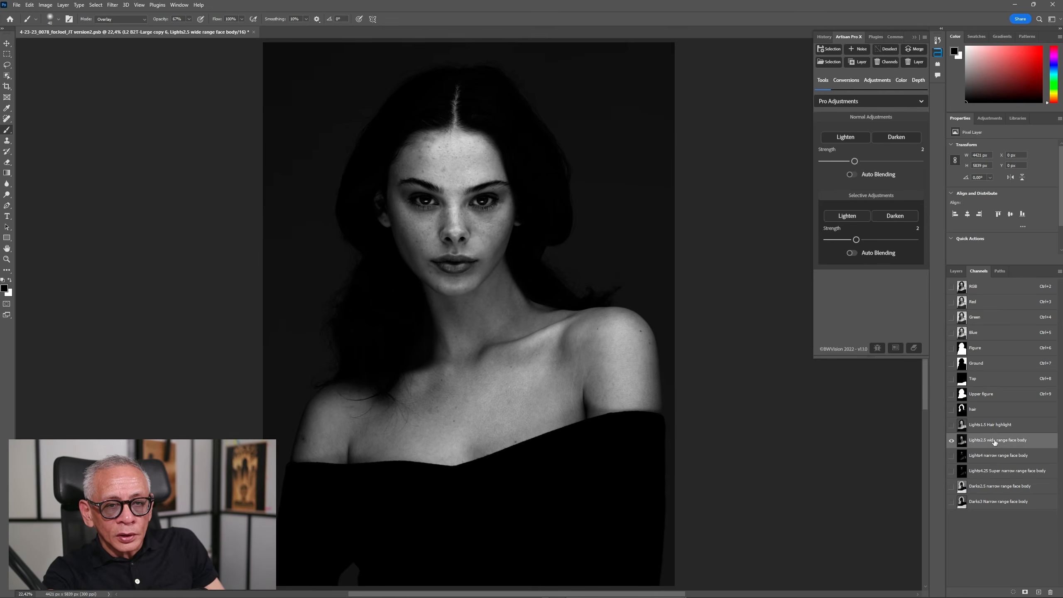
pyautogui.click(979, 290)
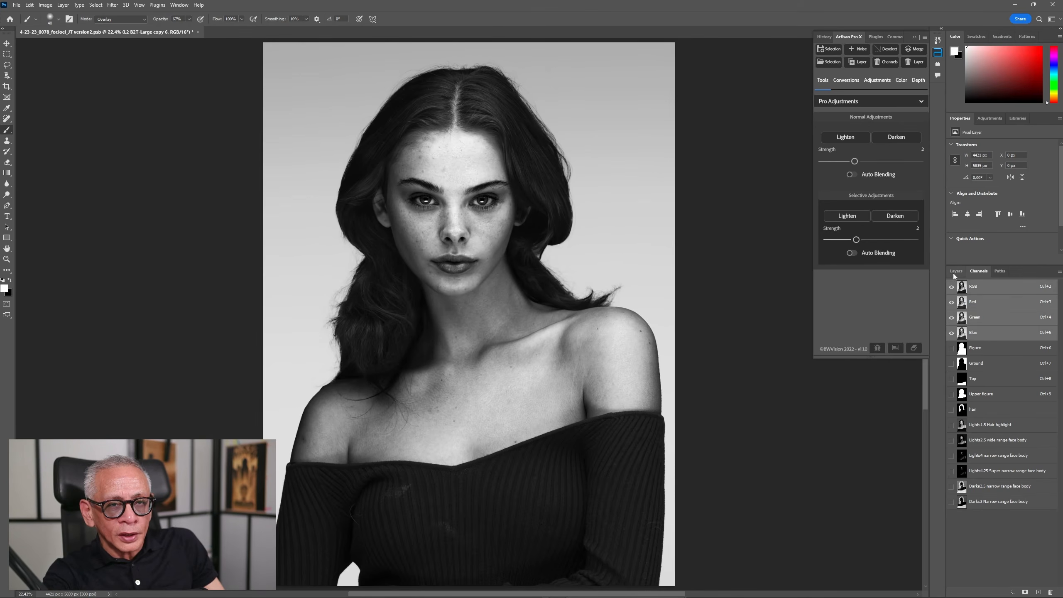
pyautogui.click(954, 271)
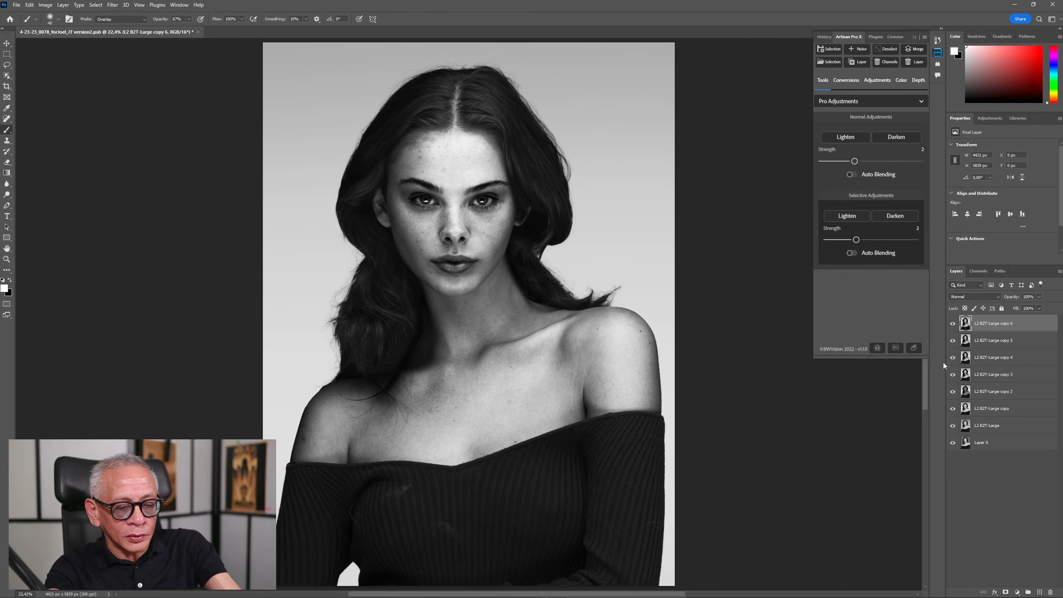
# Step: Load a saved luminosity channel as a new selection while working close up on the lips
pyautogui.scroll(10, 654, 334)
pyautogui.click(829, 61)
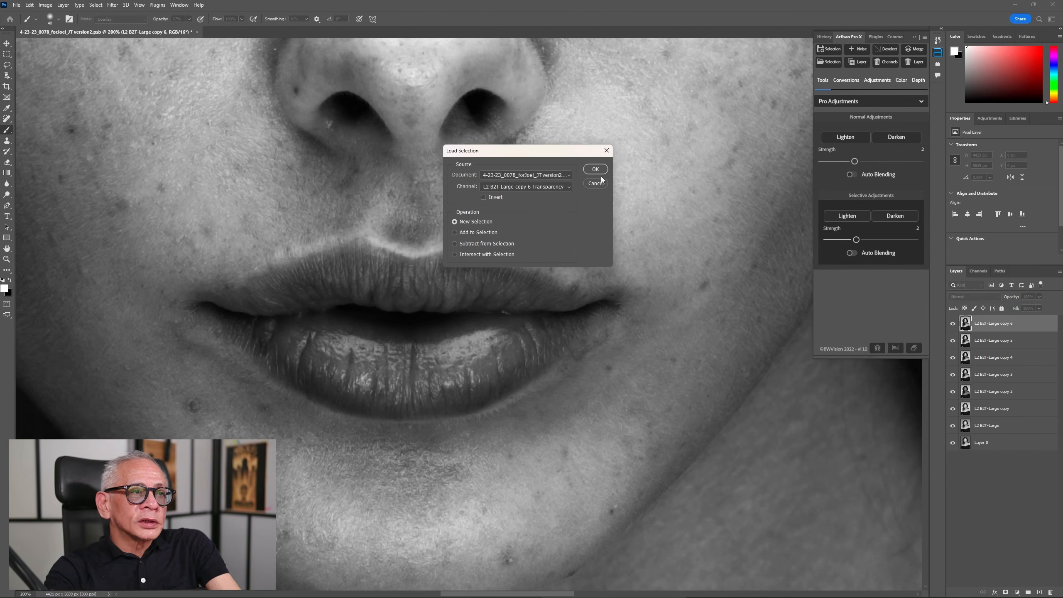
pyautogui.click(568, 187)
pyautogui.click(533, 224)
pyautogui.press('Return')
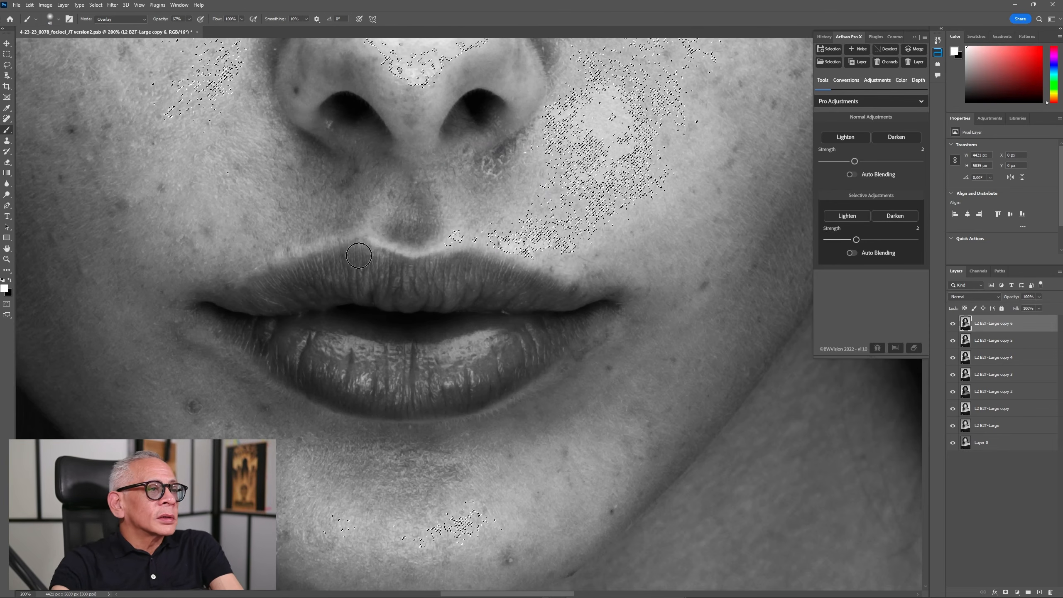
# Step: Set the Overlay brush to 43% opacity and adjust its size for working on the lips
pyautogui.click(189, 19)
pyautogui.click(177, 28)
pyautogui.rightClick(396, 301)
pyautogui.moveTo(426, 317); pyautogui.dragTo(429, 317)
pyautogui.press('Return')
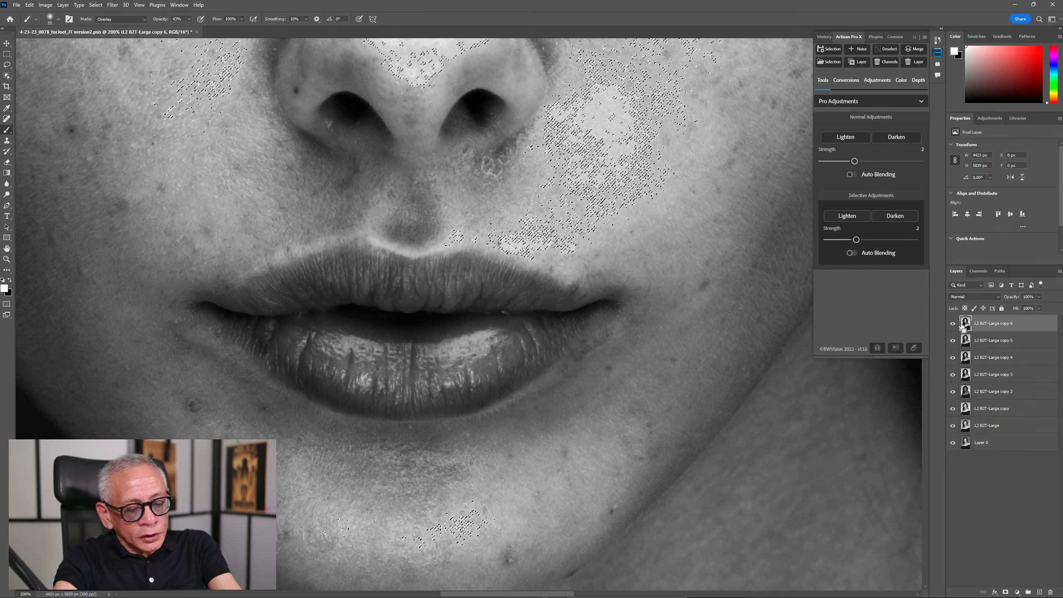
# Step: Load a saved luminosity channel covering the face and body highlights as a new selection and hide the selection edges
pyautogui.hotkey('ctrl', '0')
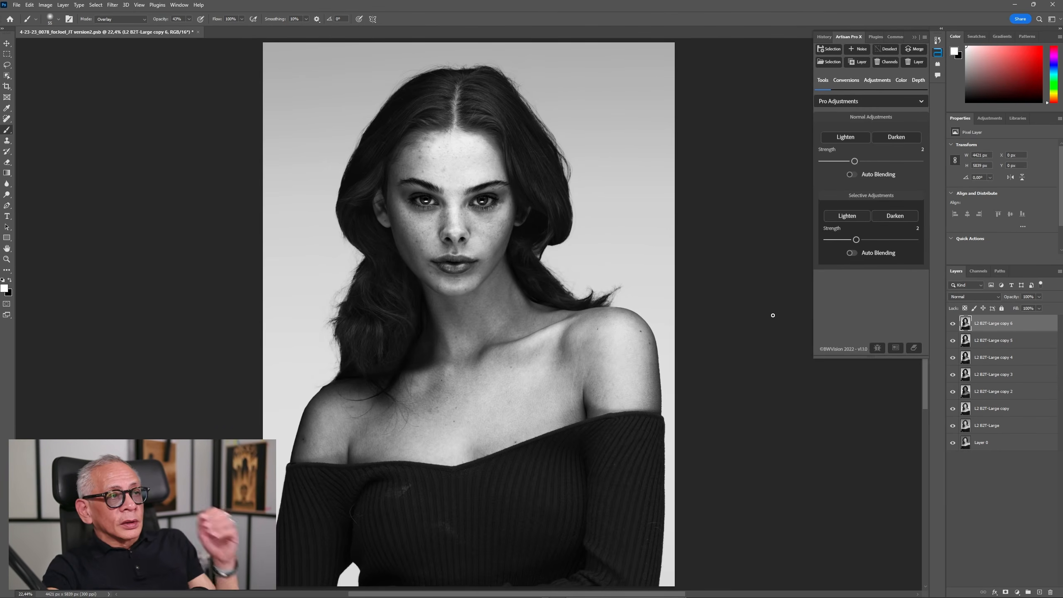
pyautogui.click(829, 61)
pyautogui.click(564, 187)
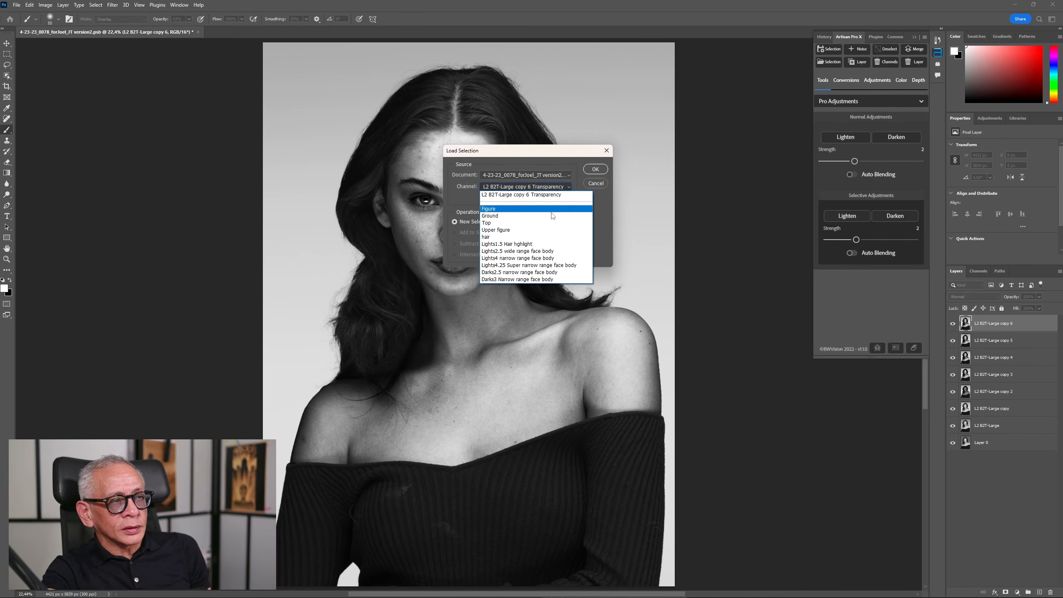
pyautogui.click(526, 238)
pyautogui.click(596, 170)
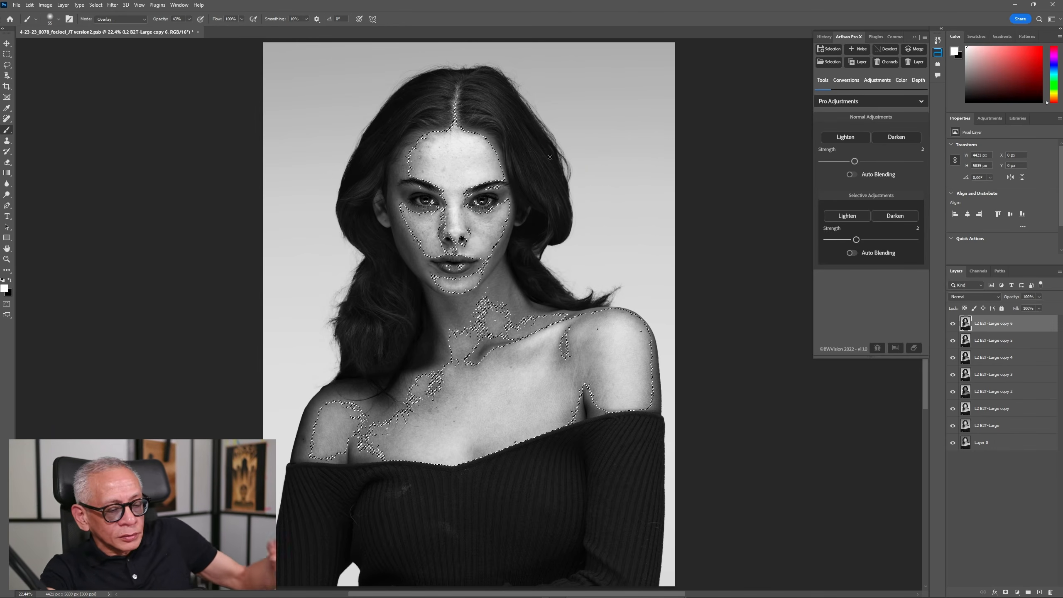
pyautogui.click(144, 4)
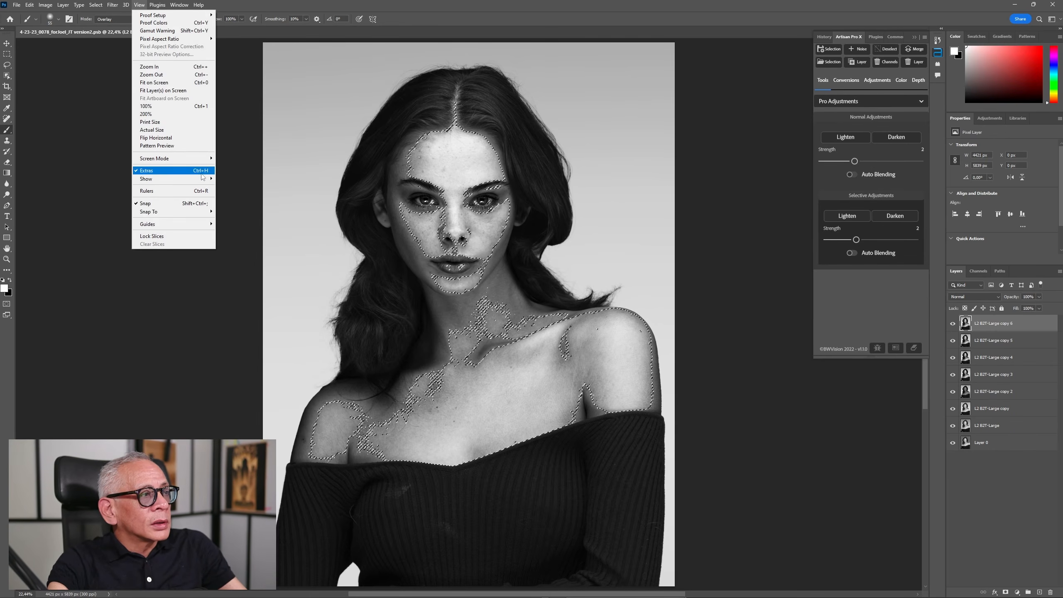
pyautogui.moveTo(201, 179)
pyautogui.click(234, 186)
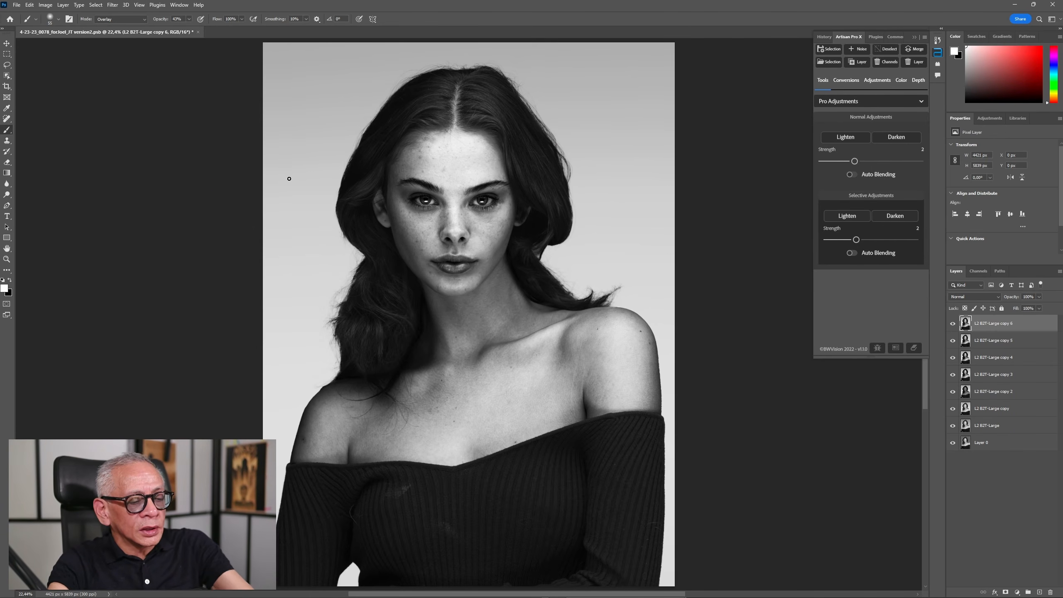
# Step: Examine both eyes at 200% and compare them with the top layer hidden and shown
pyautogui.hotkey('ctrl', '+')
pyautogui.hotkey('ctrl', '+')
pyautogui.hotkey('ctrl', '+')
pyautogui.scroll(2, 342, 188)
pyautogui.hotkey('ctrl', '+')
pyautogui.hotkey('ctrl', '+')
pyautogui.hotkey('ctrl', '+')
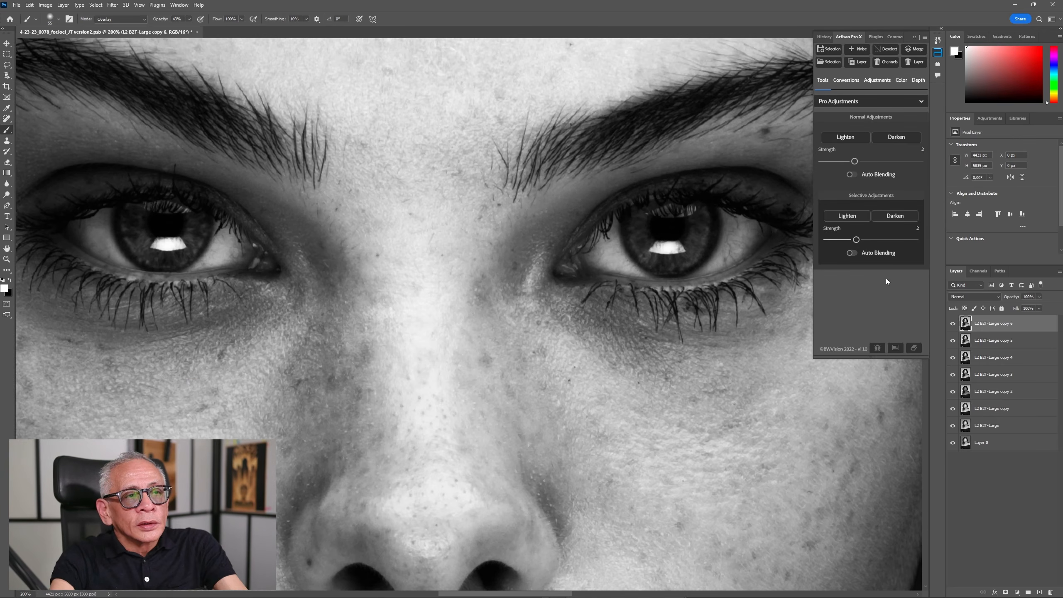
pyautogui.click(952, 323)
pyautogui.click(953, 323)
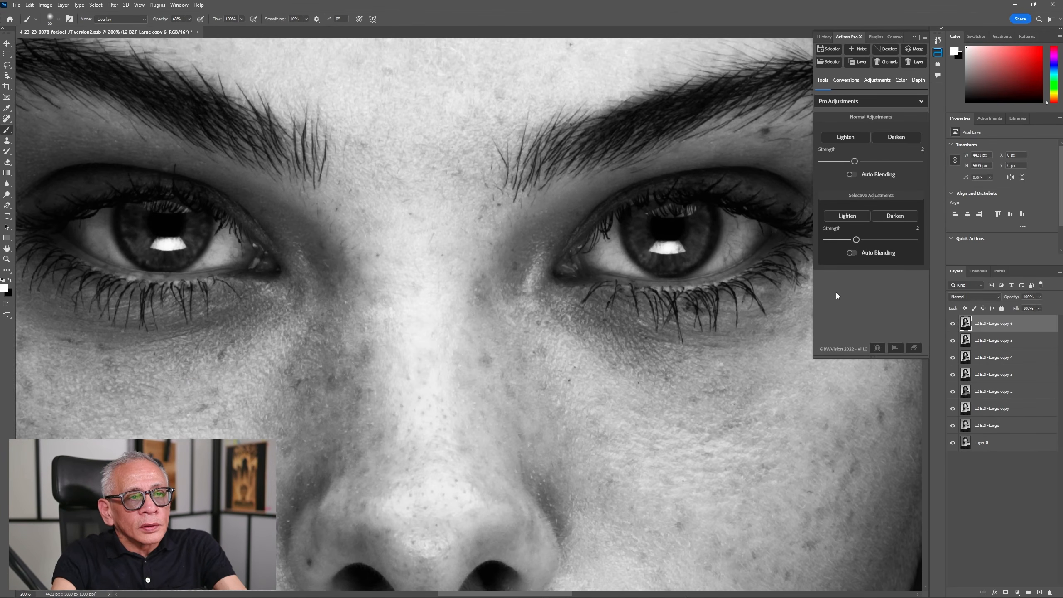
# Step: Brush white over both irises with the Overlay brush at 86% opacity to brighten the eyes
pyautogui.moveTo(188, 20); pyautogui.dragTo(209, 29)
pyautogui.moveTo(140, 239)
pyautogui.mouseDown()
pyautogui.moveTo(192, 226)
pyautogui.moveTo(170, 249)
pyautogui.mouseUp()
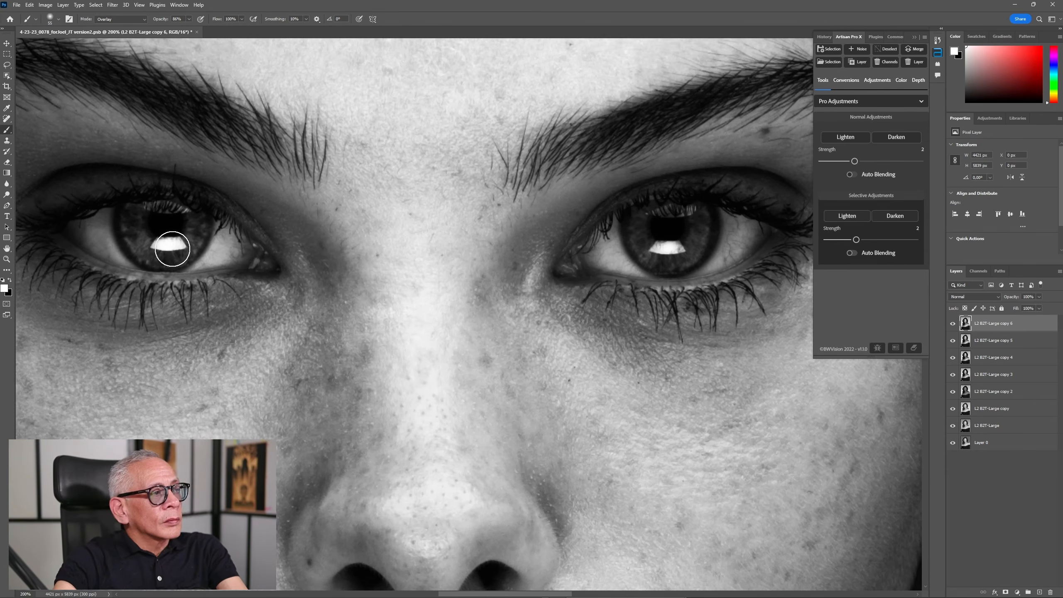
pyautogui.moveTo(636, 219)
pyautogui.mouseDown()
pyautogui.moveTo(678, 256)
pyautogui.moveTo(700, 228)
pyautogui.moveTo(639, 221)
pyautogui.moveTo(643, 248)
pyautogui.moveTo(674, 260)
pyautogui.moveTo(688, 219)
pyautogui.mouseUp()
pyautogui.moveTo(137, 211)
pyautogui.mouseDown()
pyautogui.moveTo(183, 247)
pyautogui.moveTo(163, 253)
pyautogui.moveTo(132, 217)
pyautogui.moveTo(187, 246)
pyautogui.moveTo(209, 214)
pyautogui.mouseUp()
pyautogui.moveTo(635, 218)
pyautogui.mouseDown()
pyautogui.moveTo(663, 260)
pyautogui.moveTo(702, 218)
pyautogui.mouseUp()
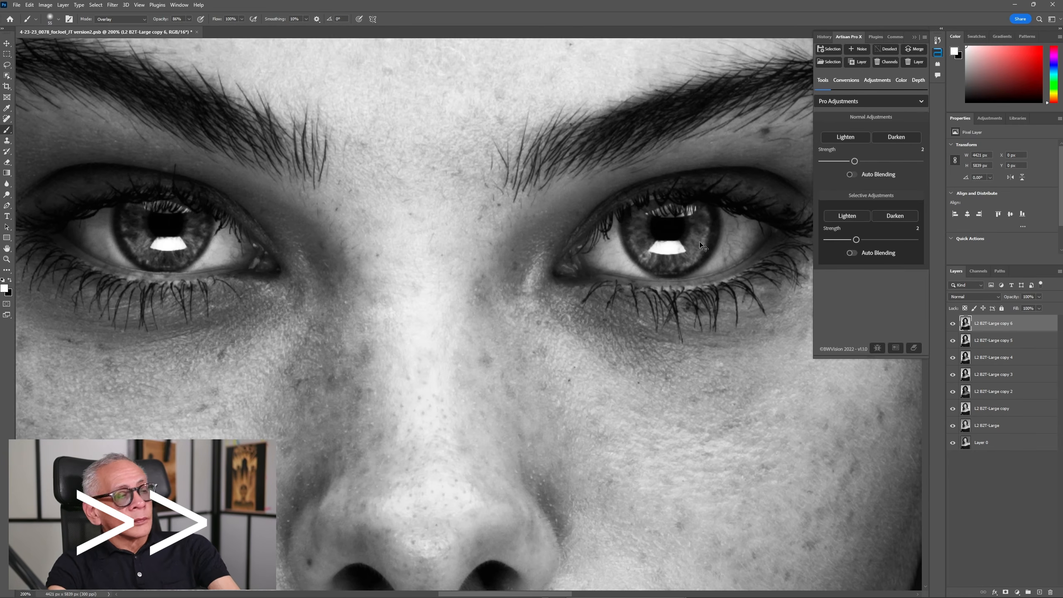
# Step: Compare the full portrait with the top layer hidden and shown to judge the eye brightening
pyautogui.hotkey('ctrl', '0')
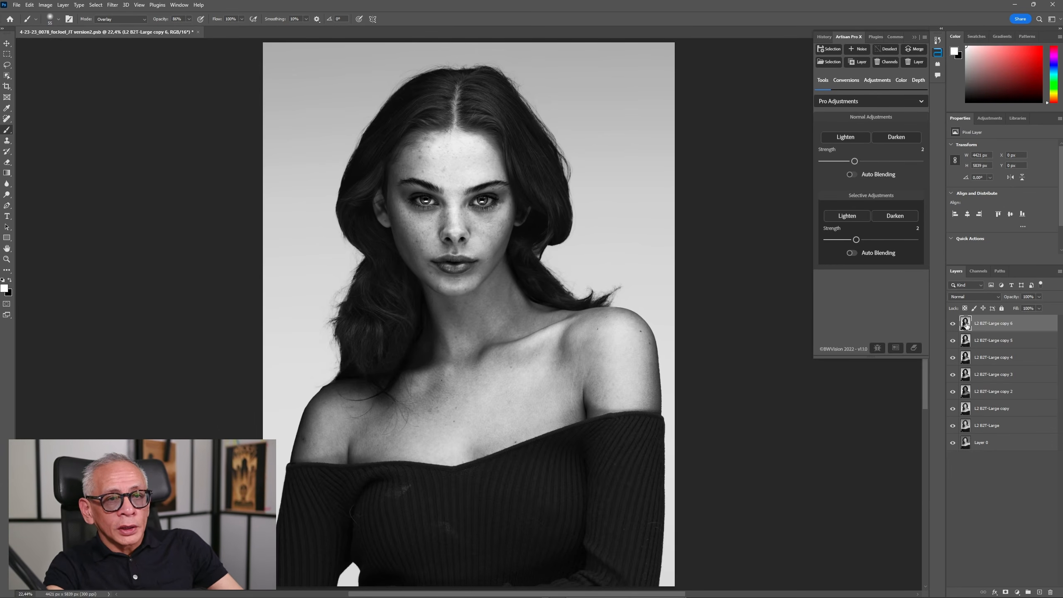
pyautogui.click(952, 324)
pyautogui.click(954, 325)
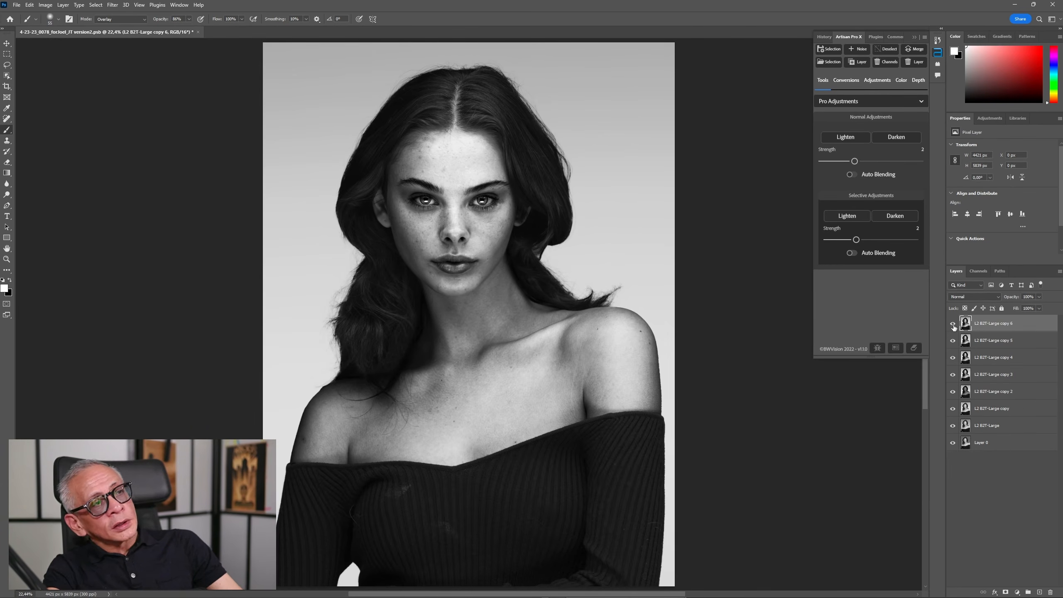
pyautogui.click(953, 326)
pyautogui.click(954, 326)
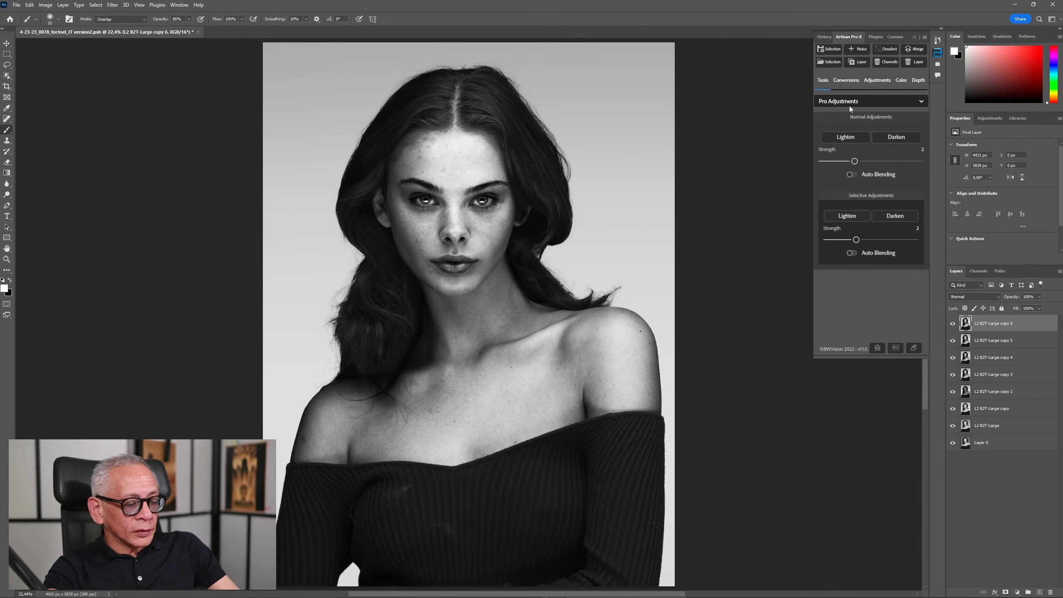
# Step: Darken the sweater on a duplicate of the top layer with a strength 2 selective adjustment through the Top channel's selection
pyautogui.hotkey('ctrl', 'j')
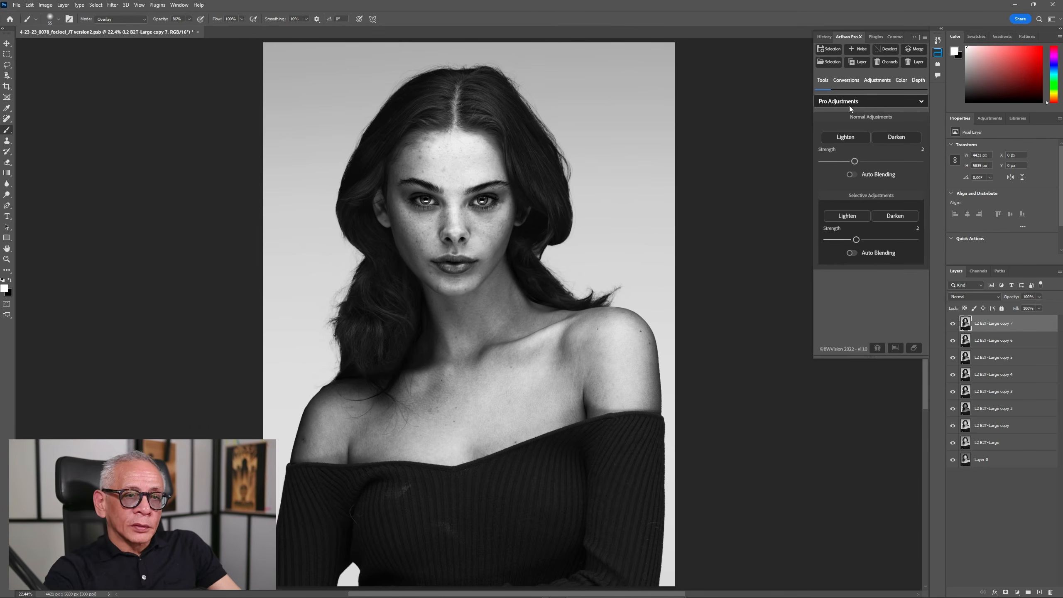
pyautogui.click(829, 62)
pyautogui.click(568, 186)
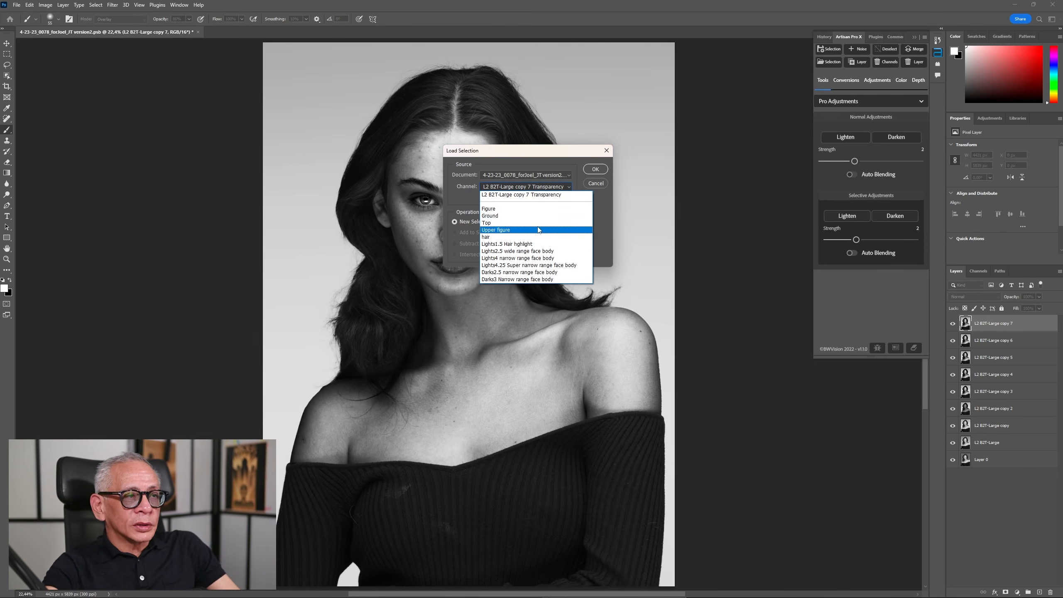
pyautogui.click(538, 223)
pyautogui.press('Return')
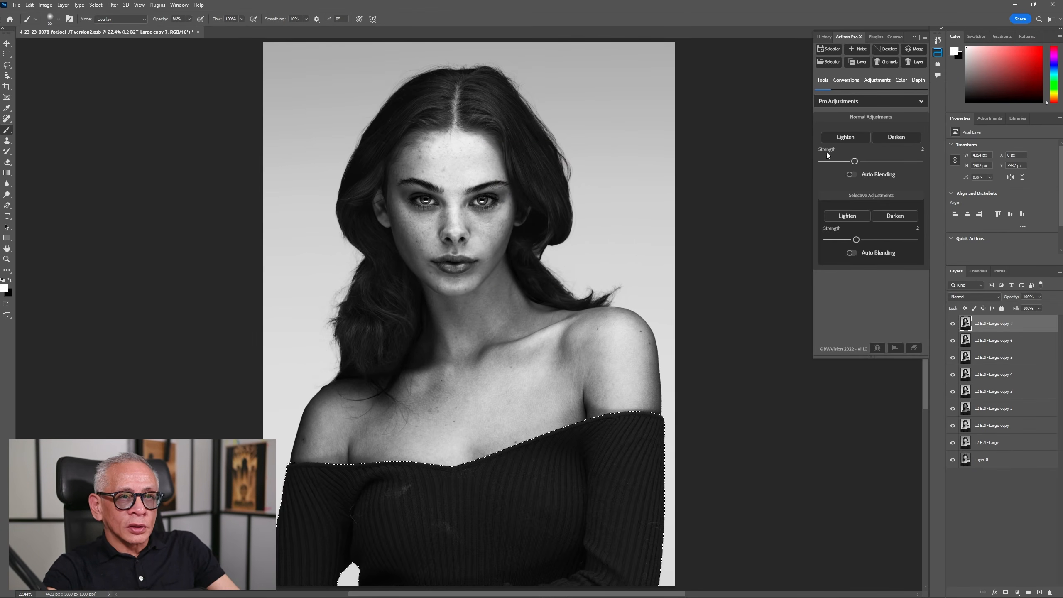
pyautogui.click(891, 216)
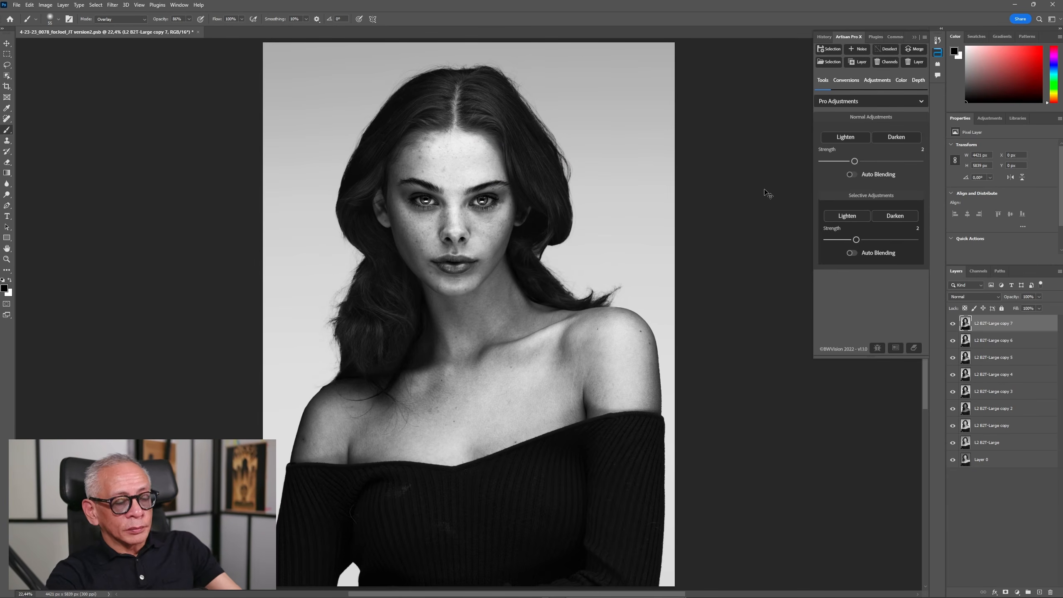
# Step: Inspect the darkened sweater's ribbed texture and neckline up close and return to the full portrait
pyautogui.hotkey('ctrl', '+')
pyautogui.hotkey('ctrl', '+')
pyautogui.hotkey('ctrl', '+')
pyautogui.hotkey('ctrl', '+')
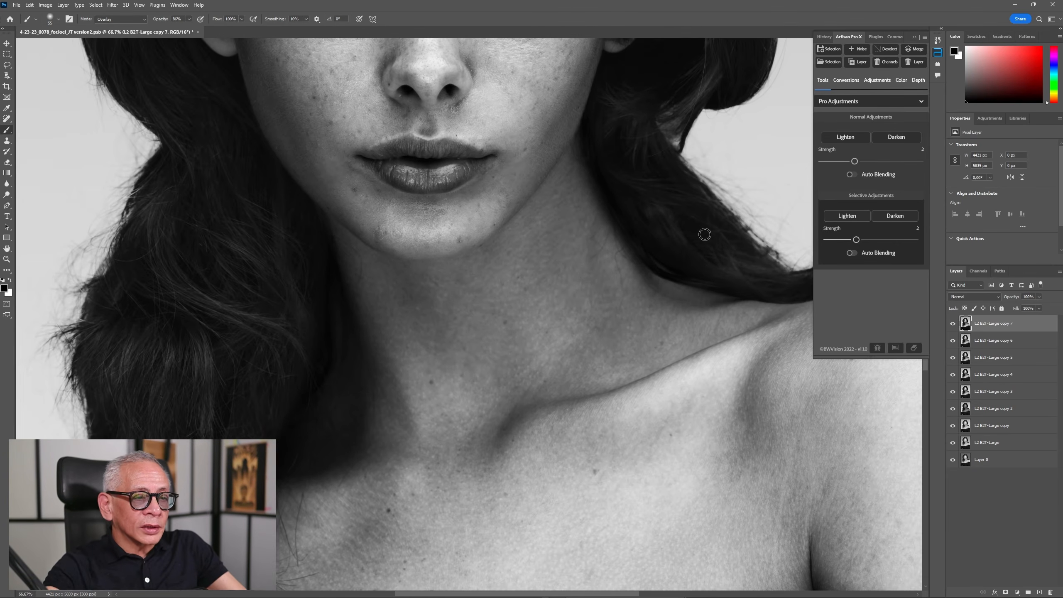
pyautogui.scroll(-10, 631, 304)
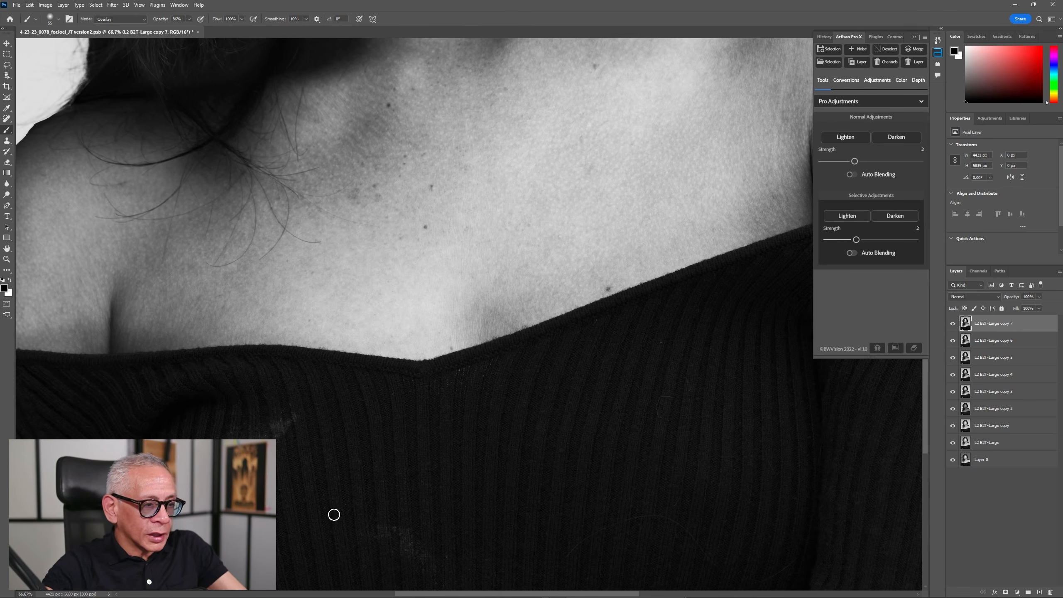
pyautogui.scroll(-1, 334, 514)
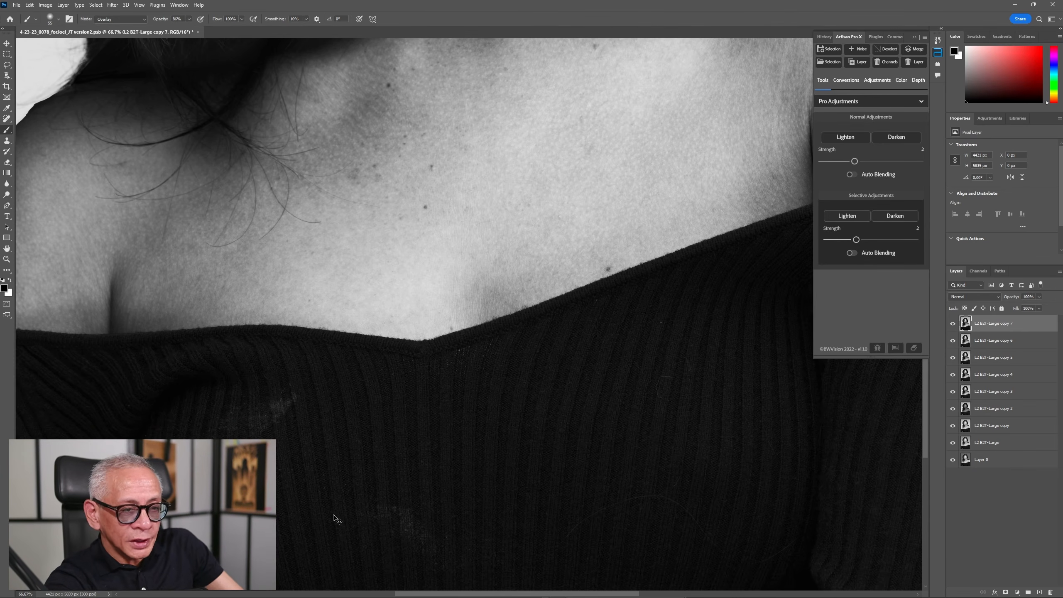
pyautogui.hotkey('ctrl', '0')
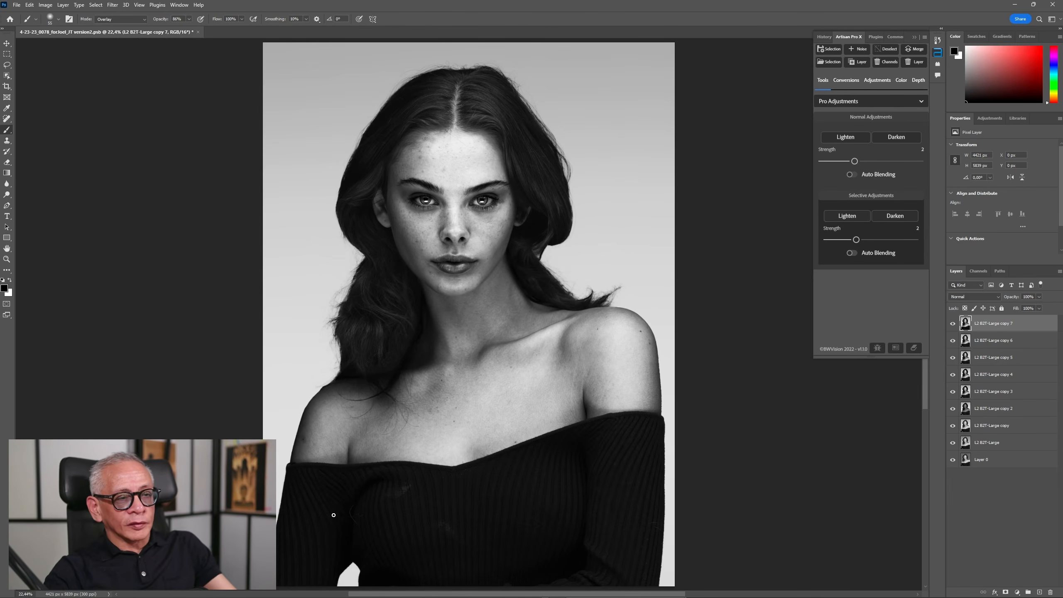
# Step: Apply the Low Down split tone from Split Tone Music at 95% intensity and compare the portrait with and without it
pyautogui.click(901, 81)
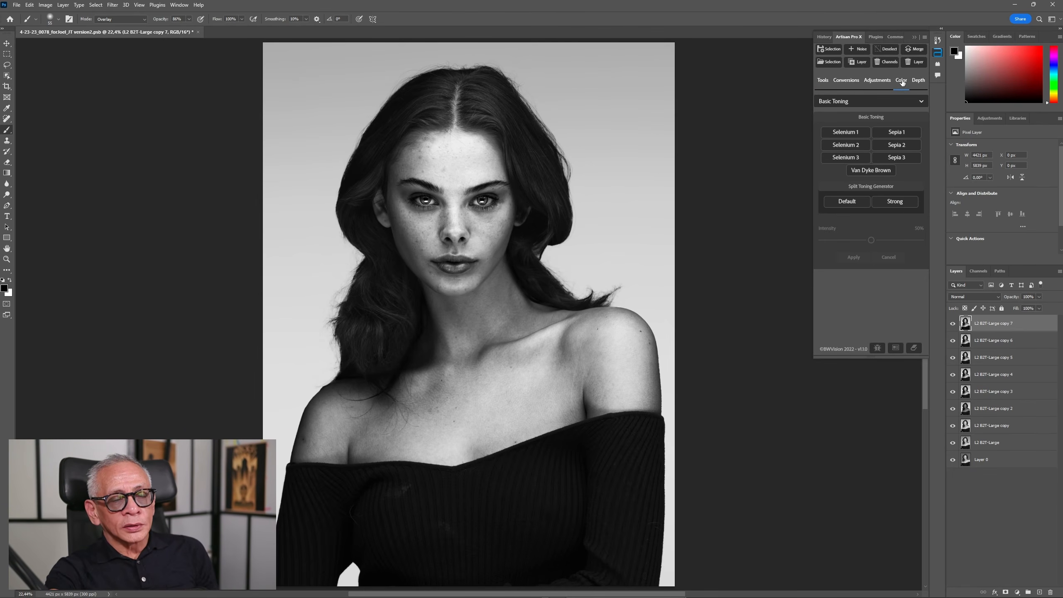
pyautogui.click(879, 98)
pyautogui.click(864, 143)
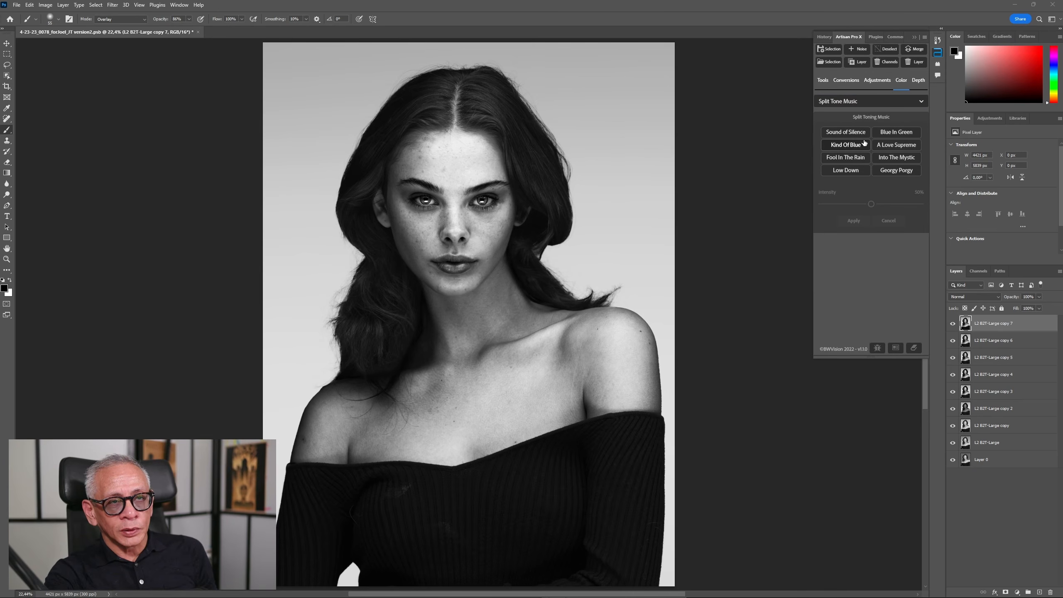
pyautogui.click(844, 172)
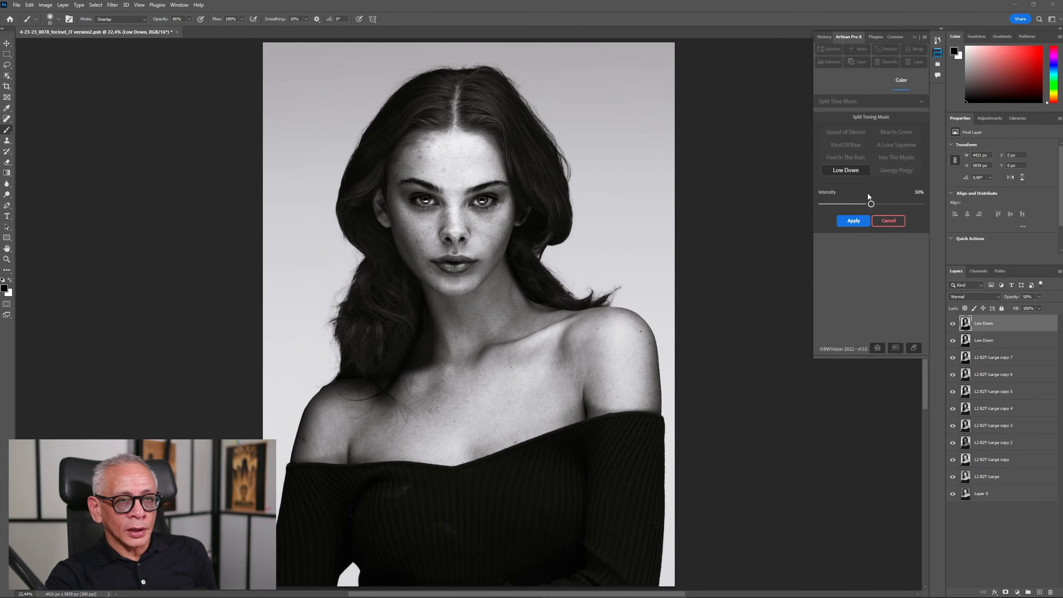
pyautogui.click(854, 221)
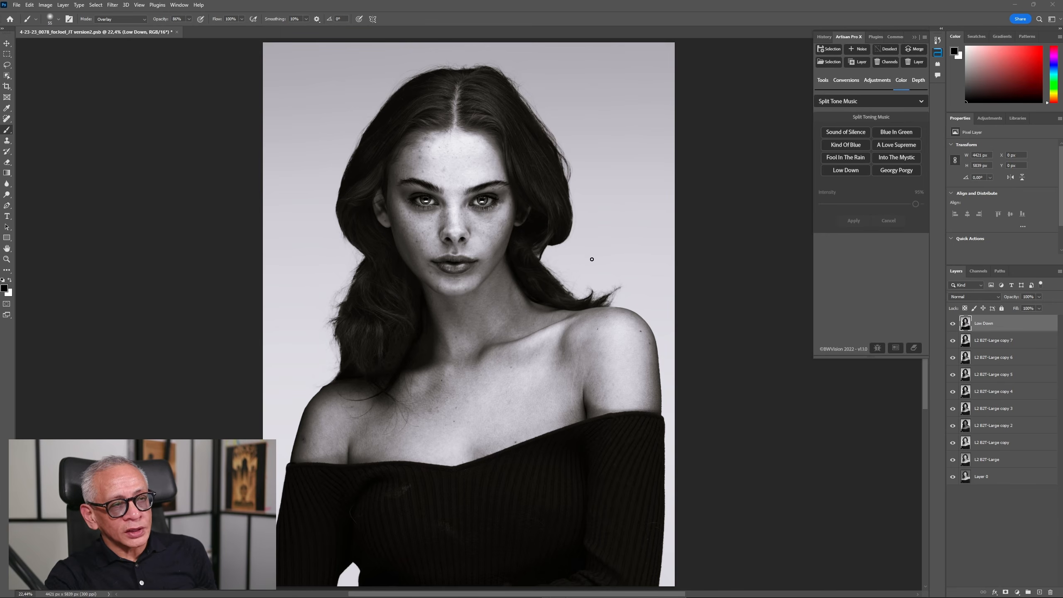
pyautogui.click(953, 323)
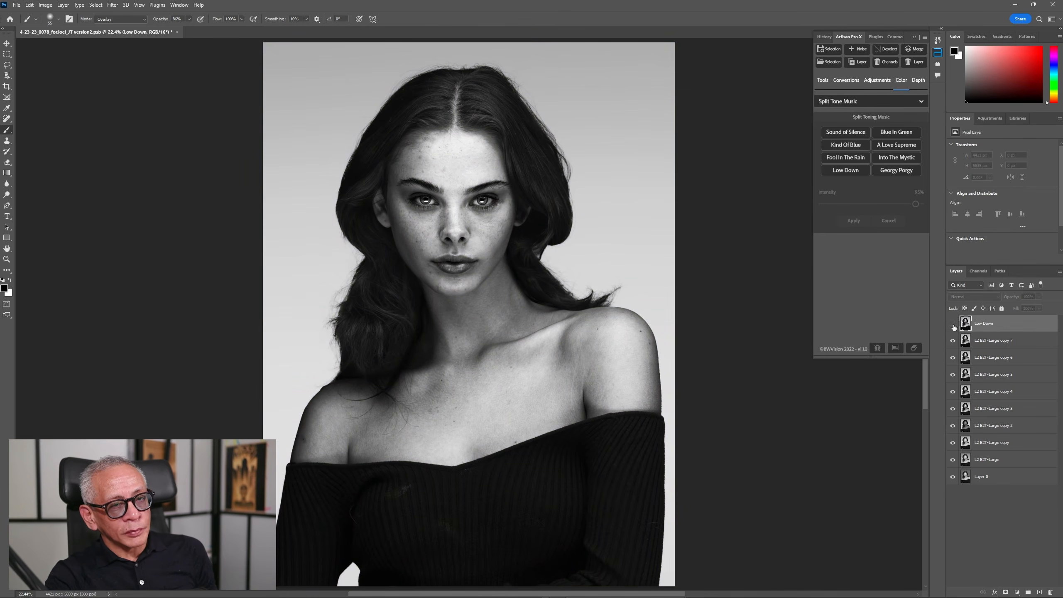
pyautogui.click(953, 323)
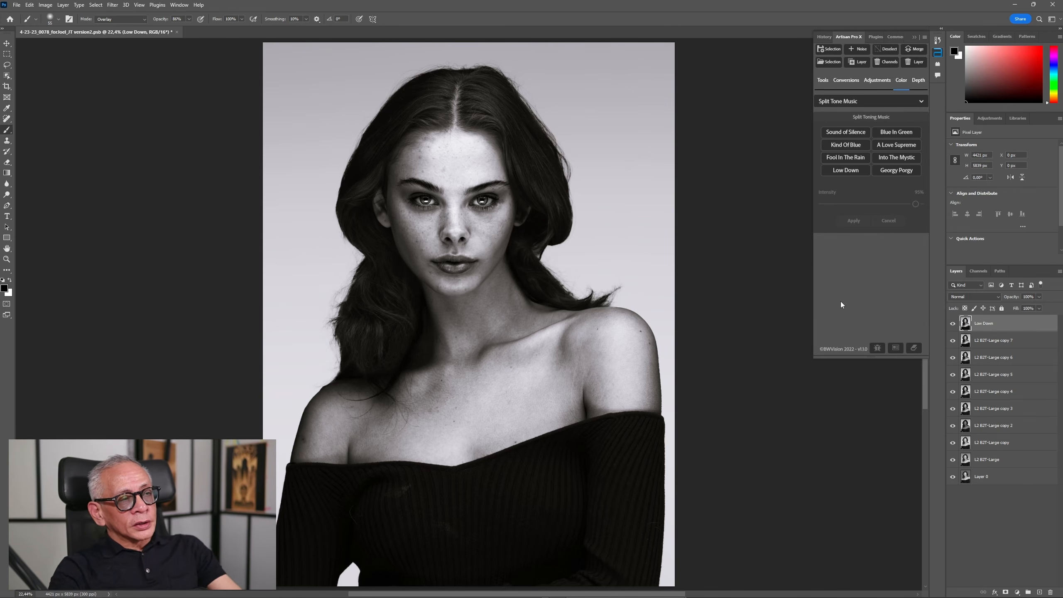
# Step: Switch to Chrome to view the Karsh Audrey Hepburn reference portrait and return to the toned portrait in Photoshop
pyautogui.hotkey('alt', 'Tab')
pyautogui.hotkey('alt', 'Tab')
pyautogui.hotkey('alt', 'Tab')
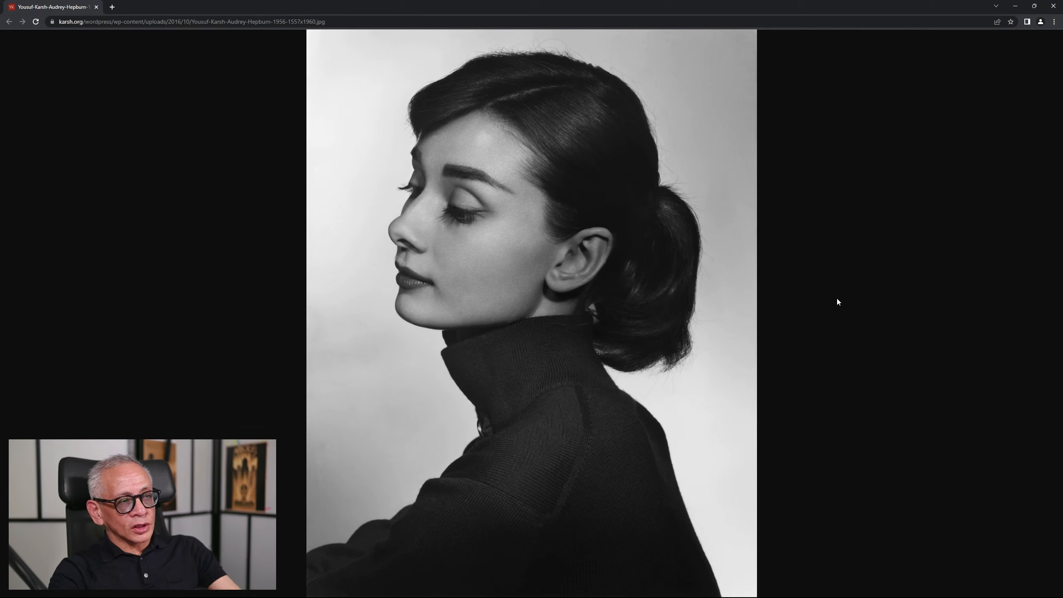
pyautogui.hotkey('alt', 'Tab')
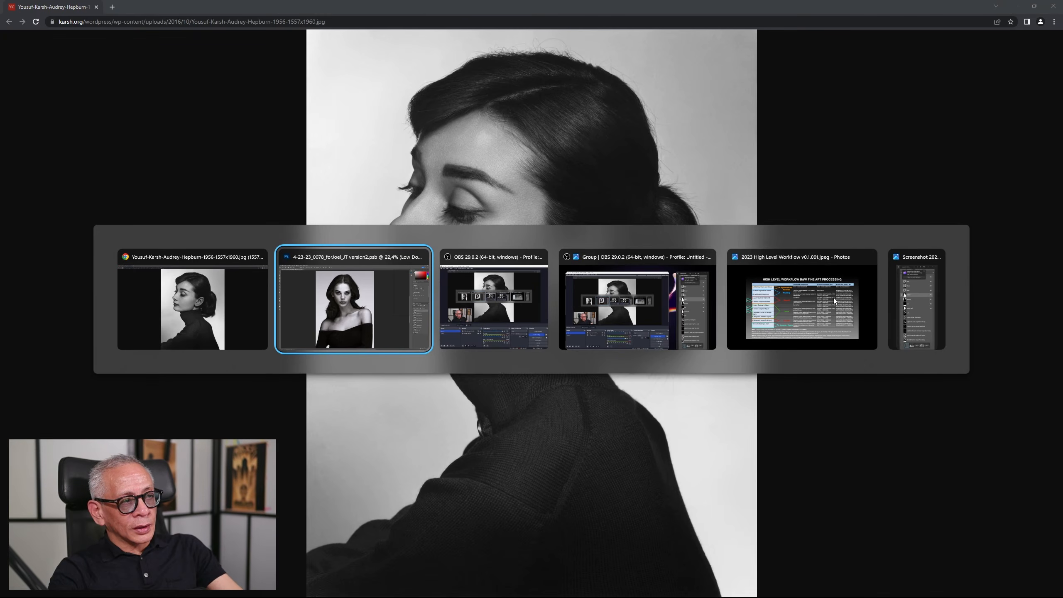